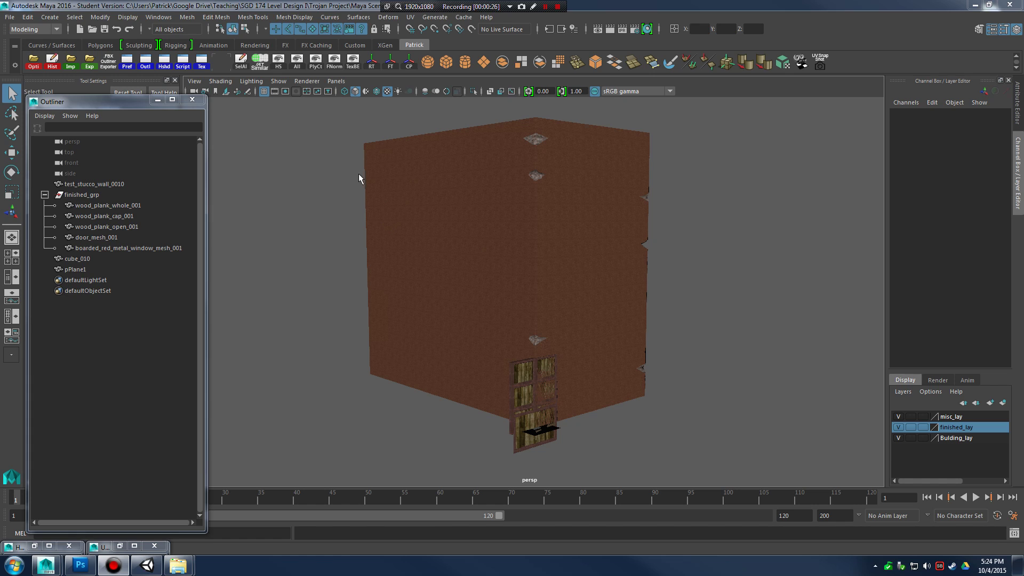
Inspect finished_grp and the other scene objects, and toggle the Bulding_lay layer's visibility to check which objects it contains.
click(45, 194)
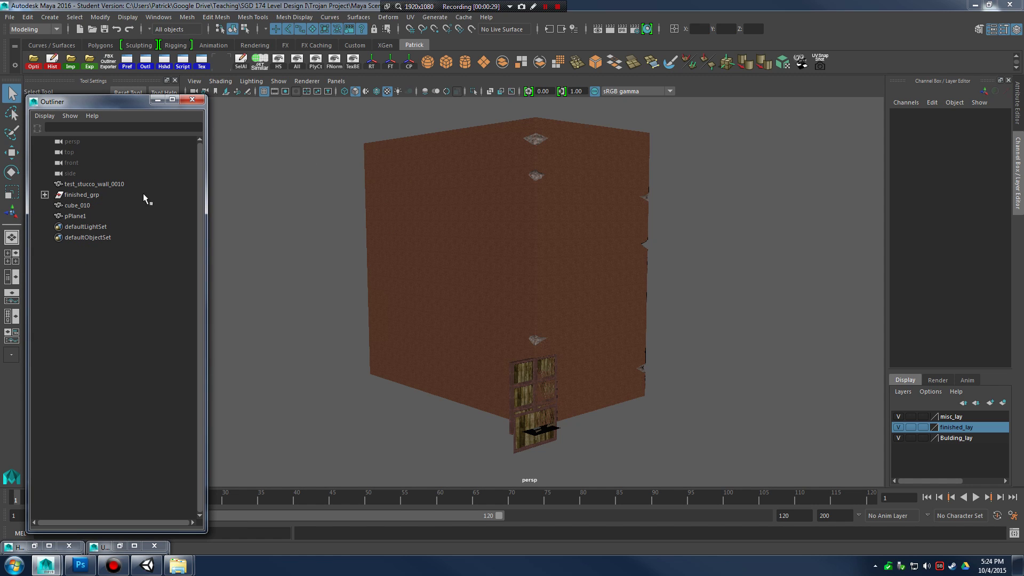
click(81, 216)
click(94, 205)
click(97, 187)
click(82, 214)
click(97, 197)
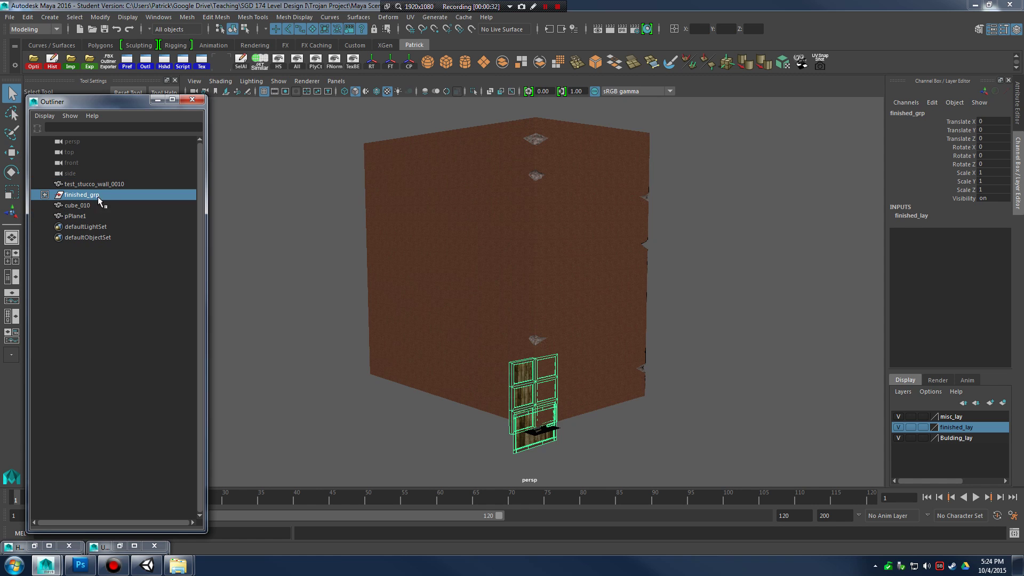
click(645, 302)
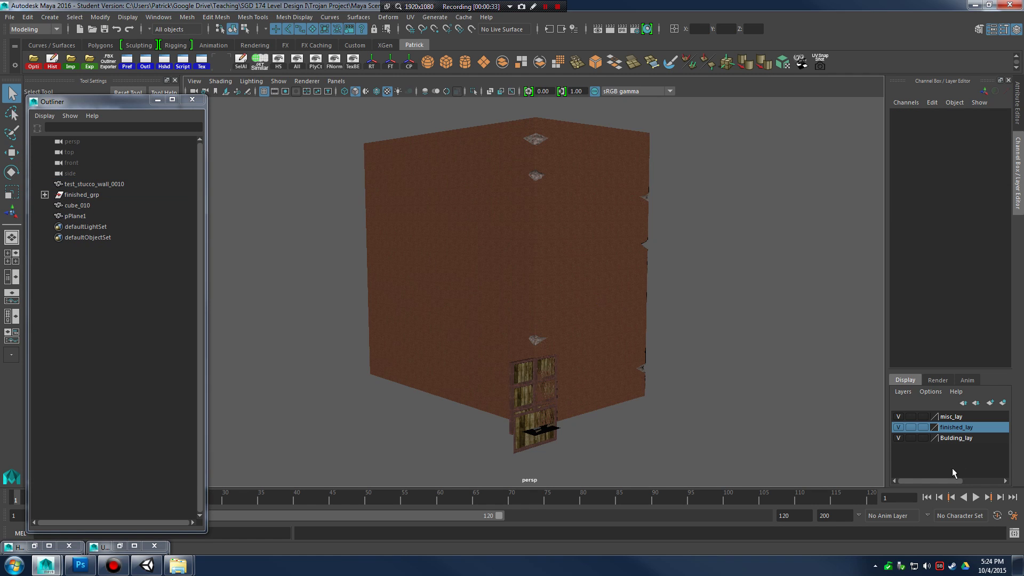
click(953, 418)
click(962, 438)
click(898, 438)
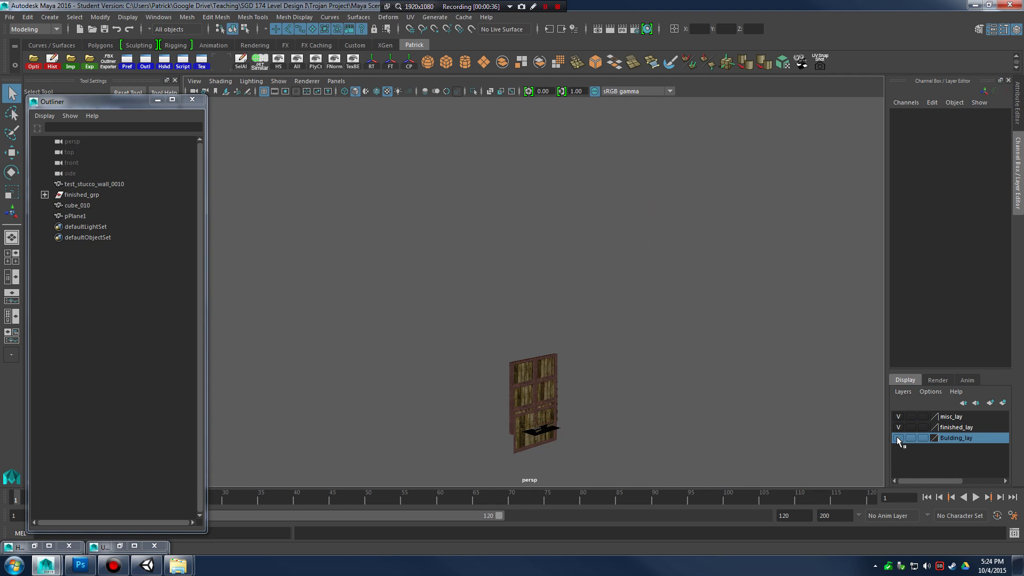
click(898, 438)
click(898, 438)
click(898, 438)
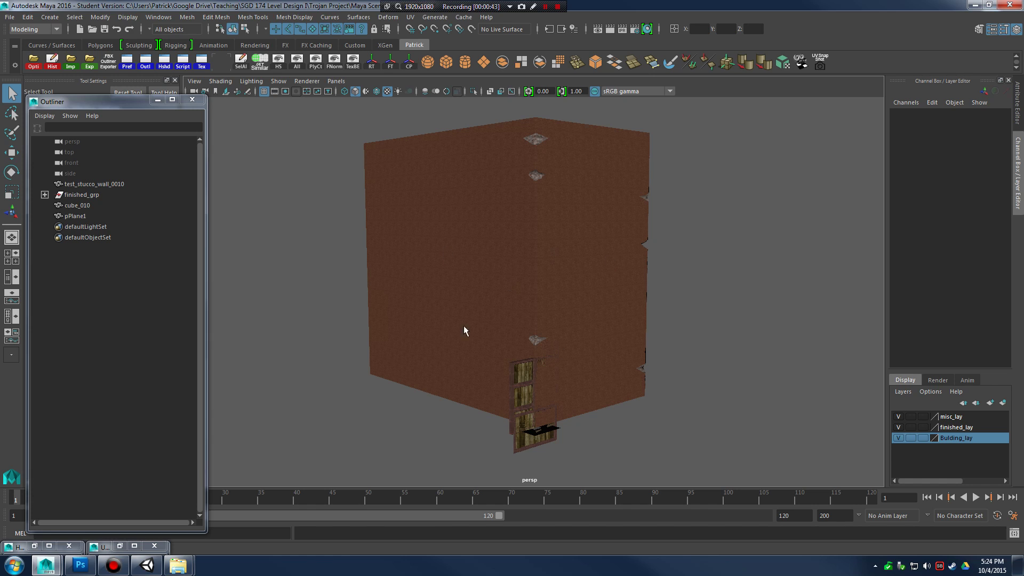
Try moving the three wood plank meshes, the door mesh and the boarded window mesh out of finished_grp and deleting the group.
click(44, 195)
click(91, 206)
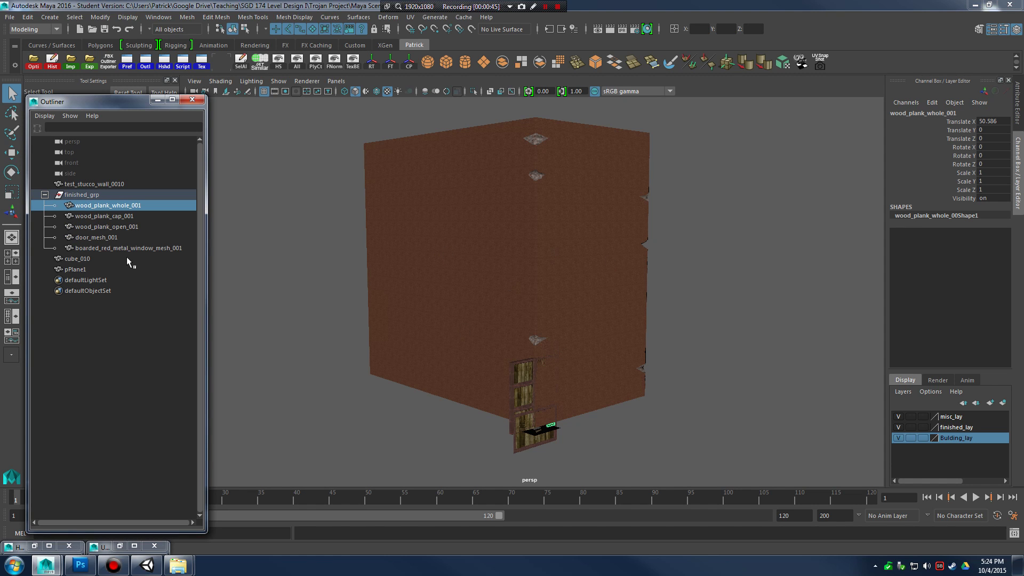
shift+click(120, 248)
middle_drag(119, 248, 121, 344)
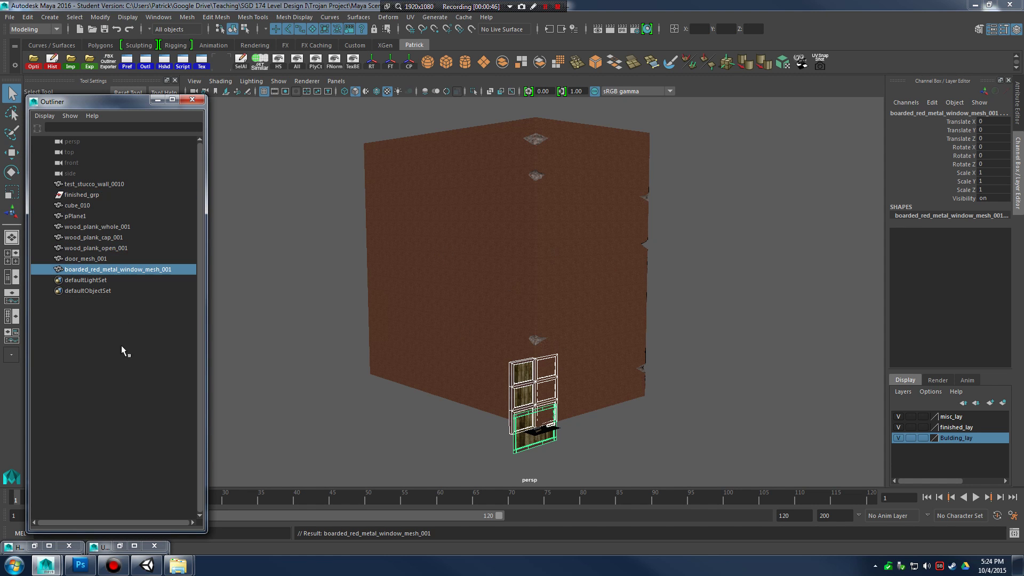
click(90, 195)
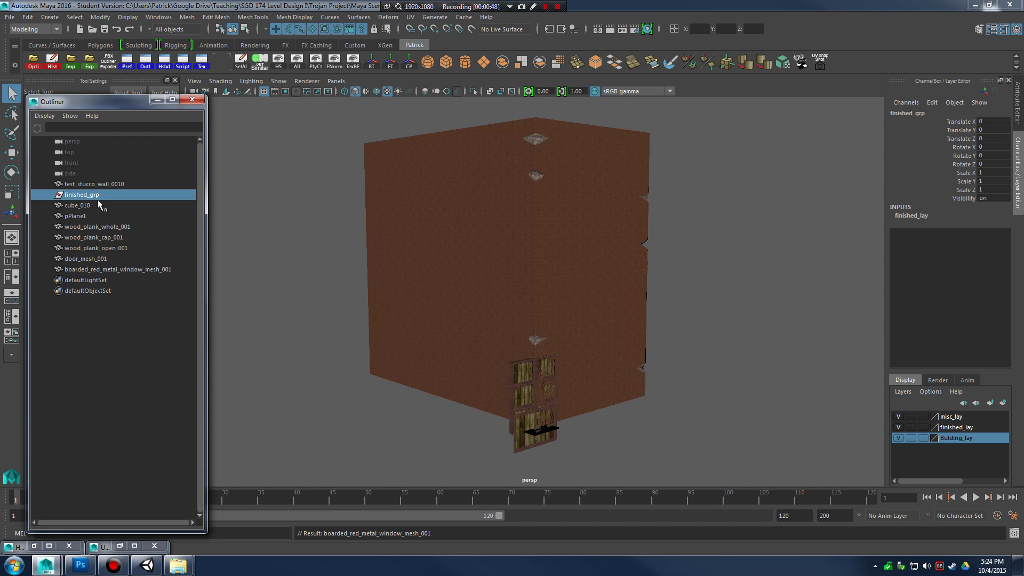
key(Delete)
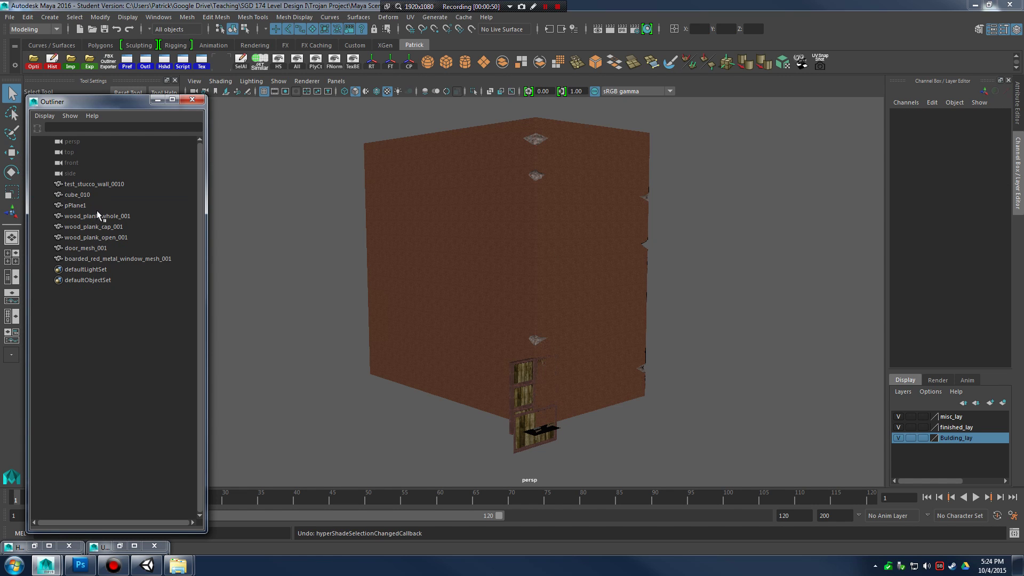
Undo the deletion of finished_grp and the unparenting of its five meshes.
key(ctrl+z)
key(ctrl+z)
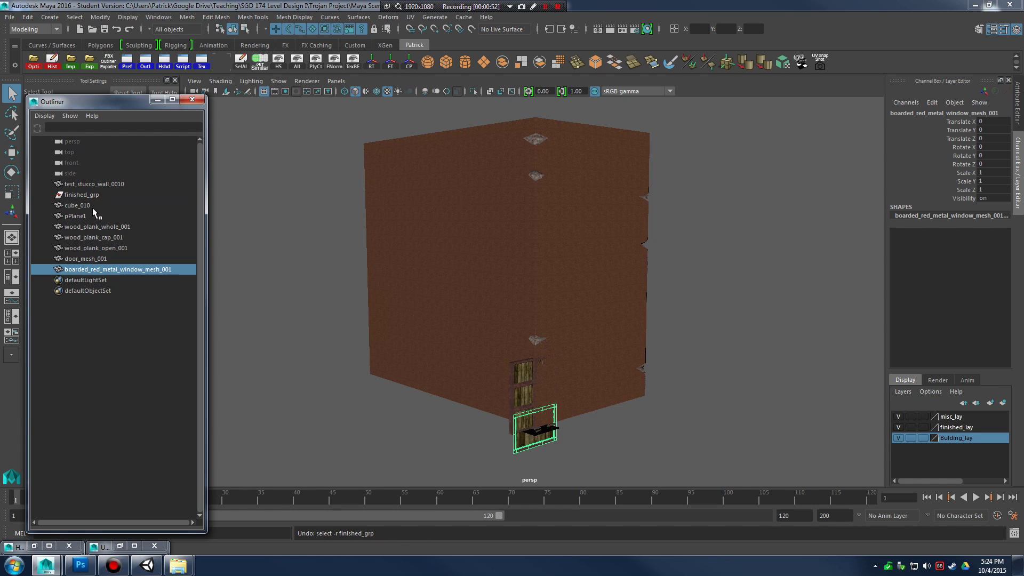
key(ctrl+z)
Unparent all five meshes from finished_grp to the top level of the scene and delete the empty group.
click(45, 195)
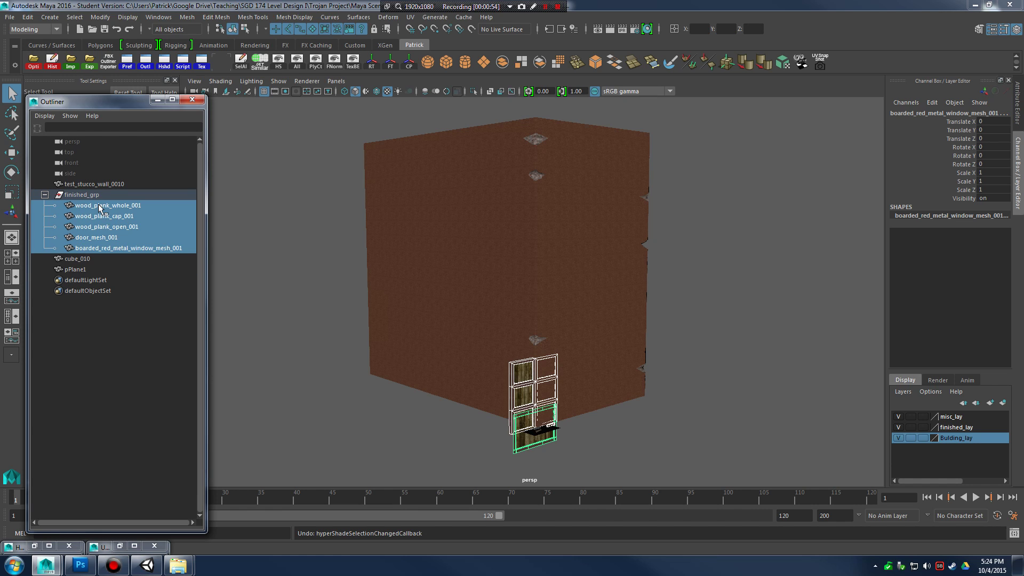
click(96, 206)
click(44, 195)
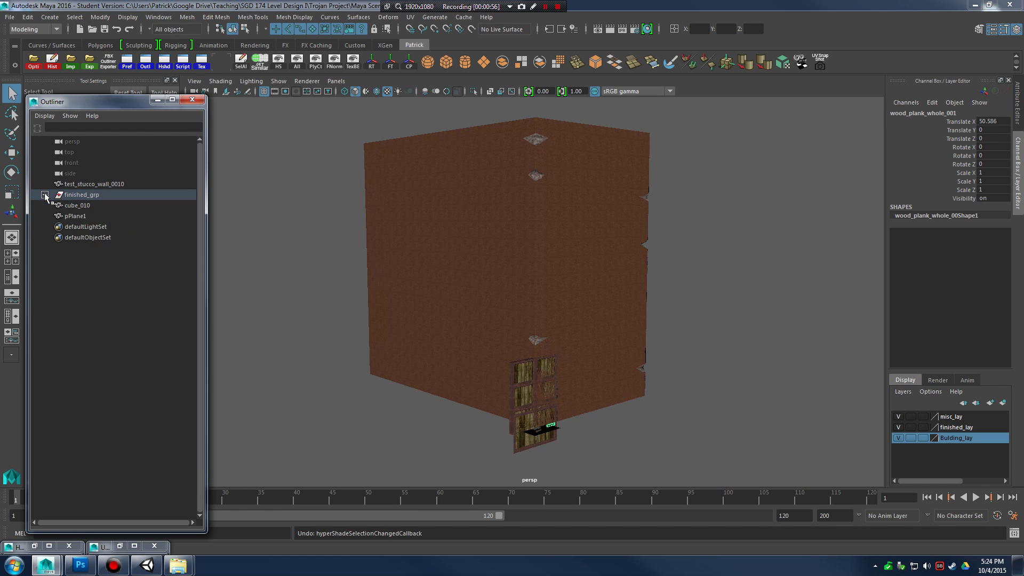
click(45, 194)
shift+click(117, 249)
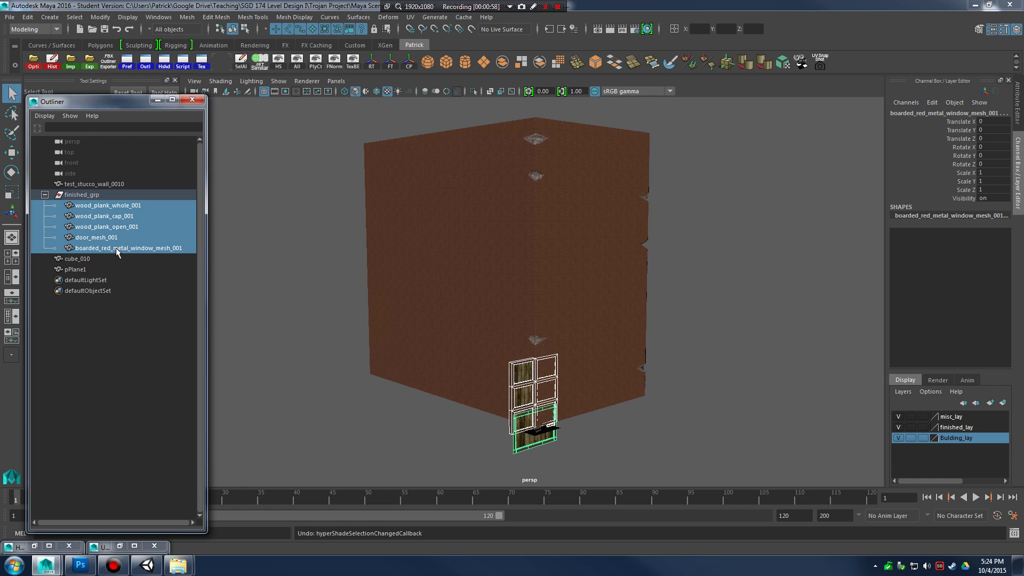
middle_drag(117, 251, 134, 430)
click(83, 195)
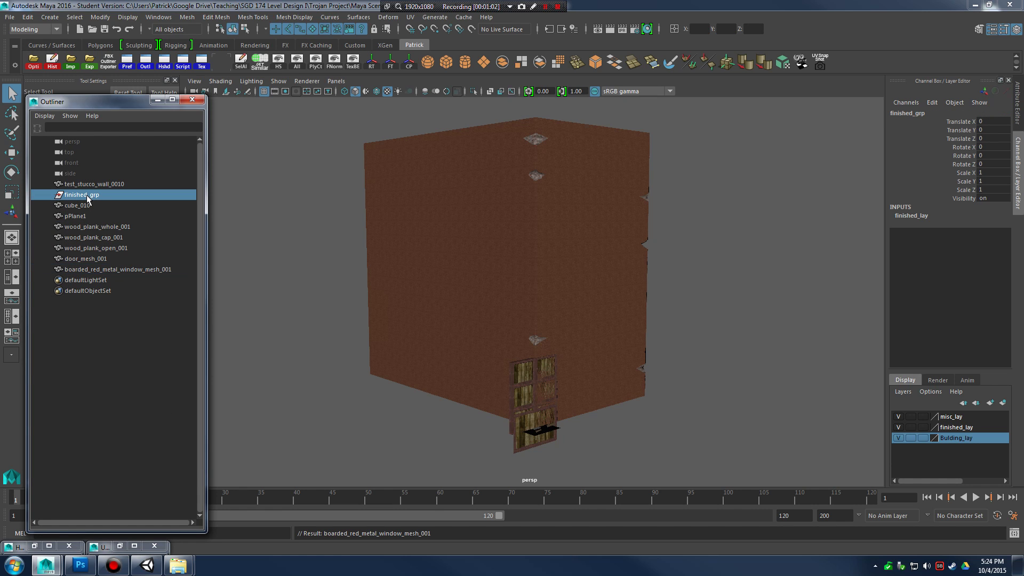
key(Delete)
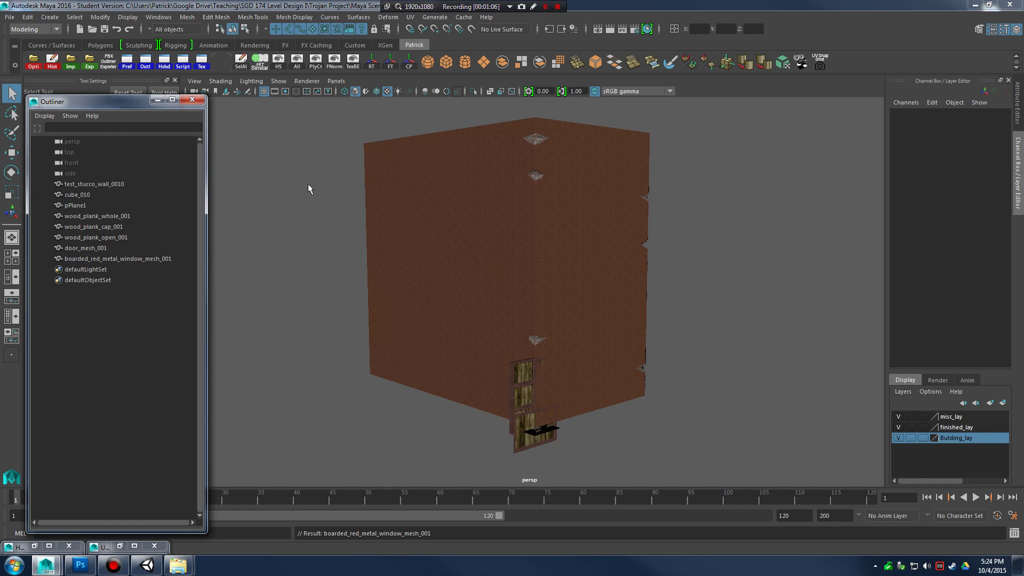
Select the objects assigned to the Bulding_lay layer and remove them from it.
drag(327, 121, 707, 469)
right_click(948, 445)
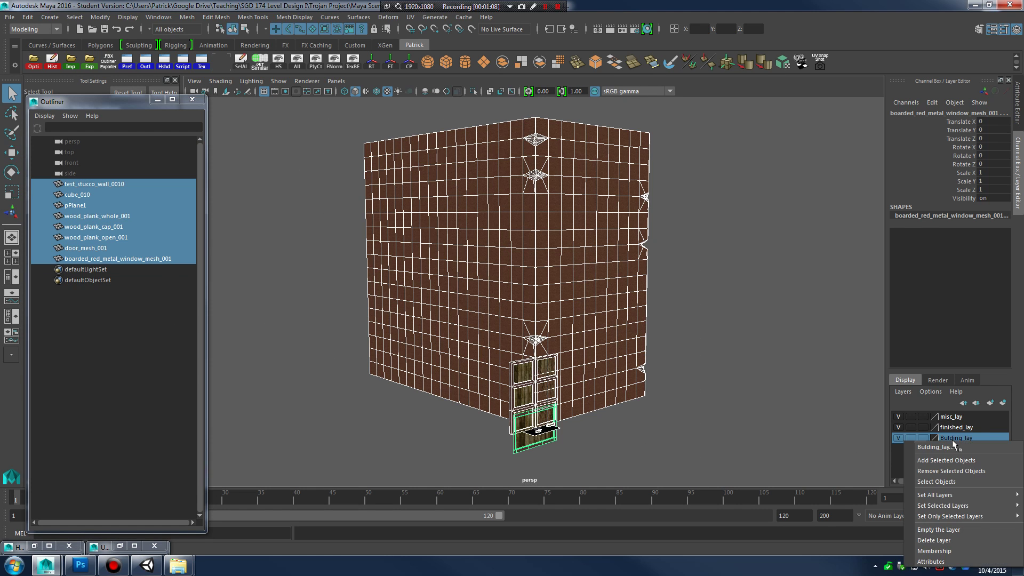
click(952, 479)
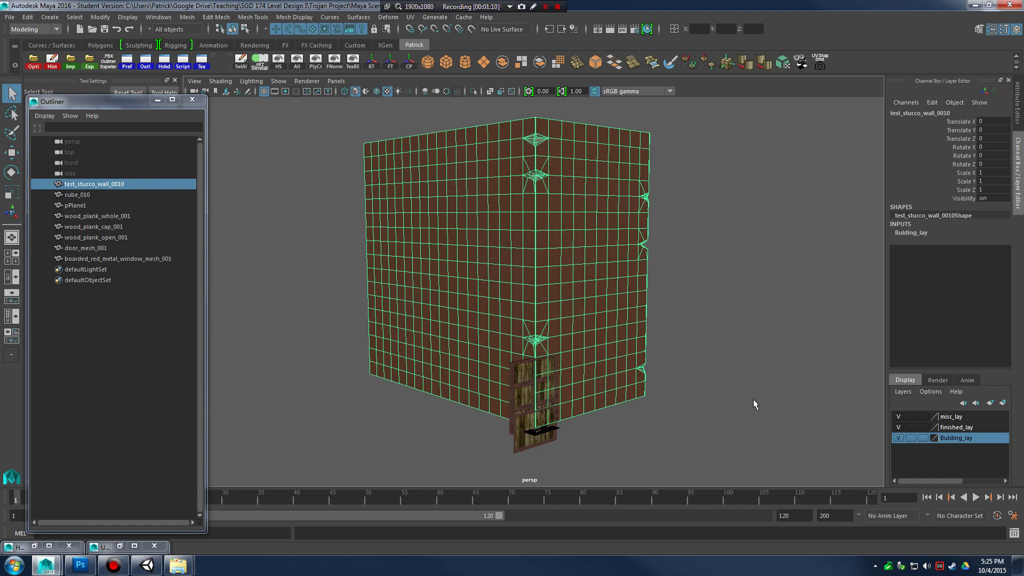
key(f)
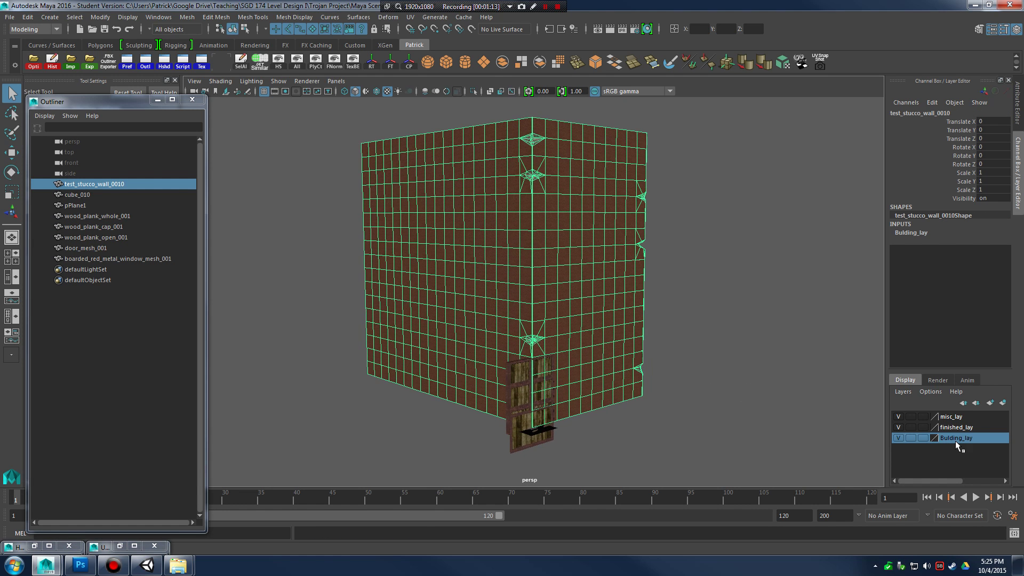
right_click(955, 441)
click(957, 473)
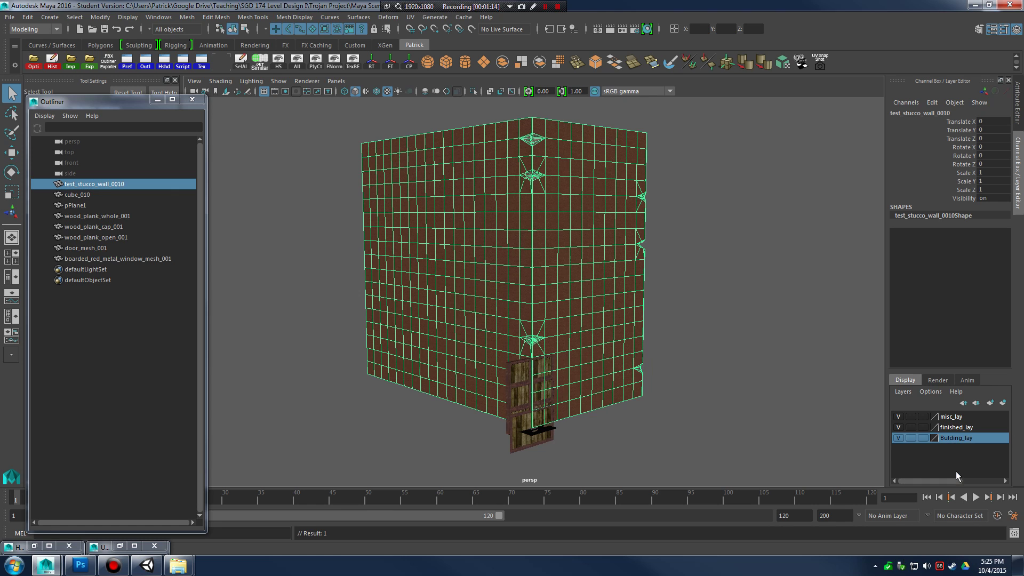
Select all scene objects and remove them from the misc_lay, finished_lay and Bulding_lay layers.
click(953, 429)
right_click(954, 429)
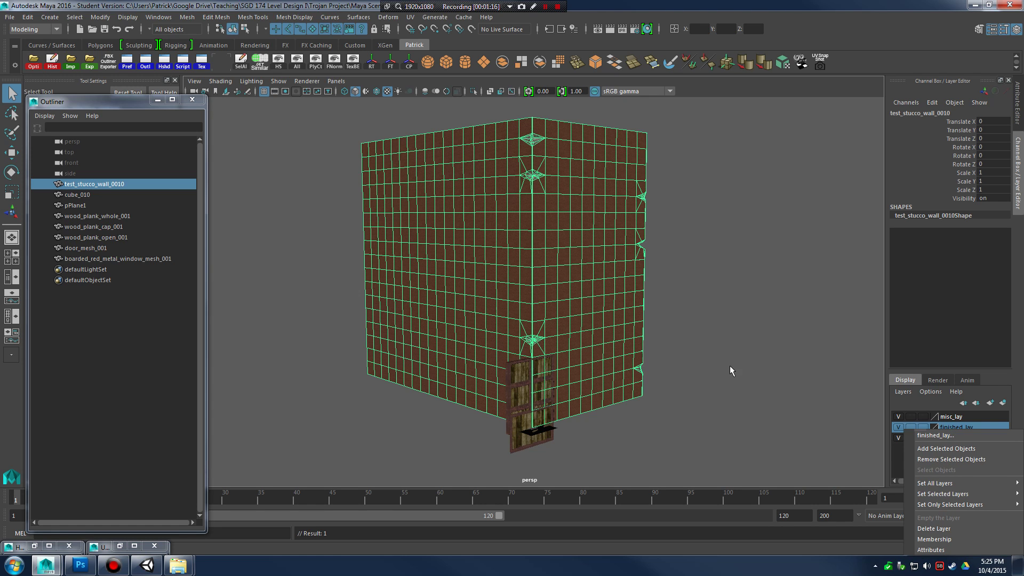
drag(309, 134, 679, 451)
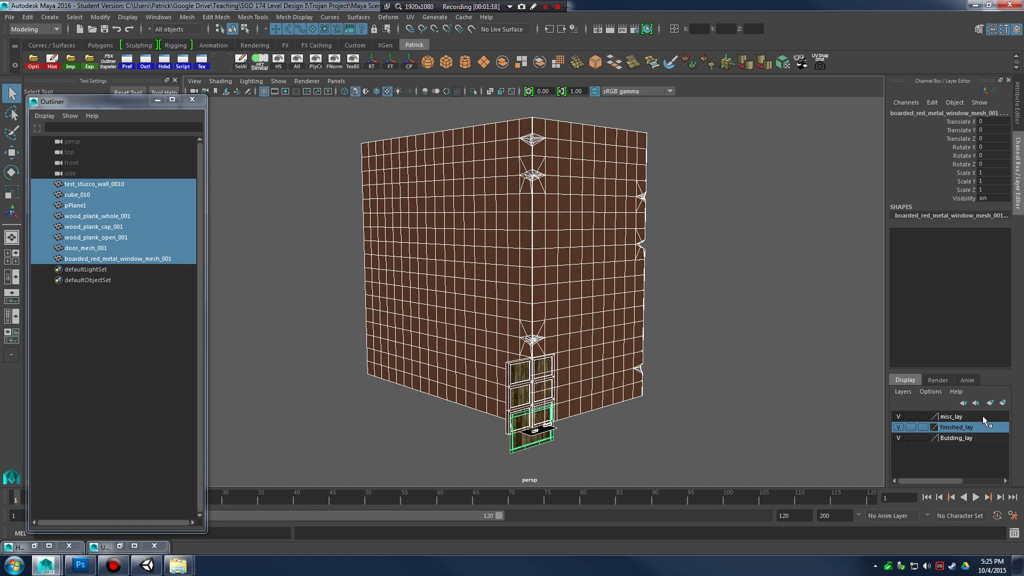
click(955, 417)
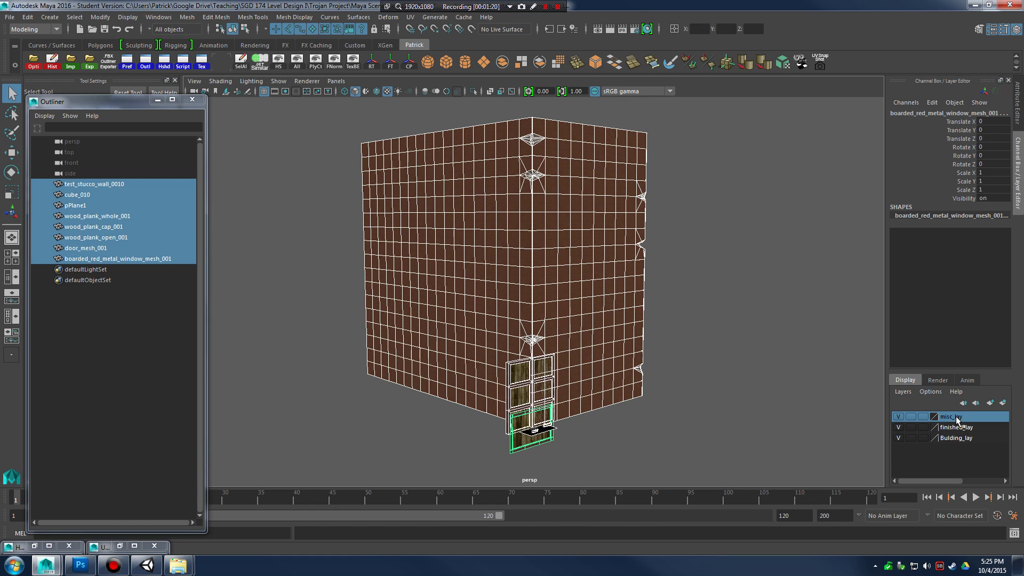
right_click(955, 418)
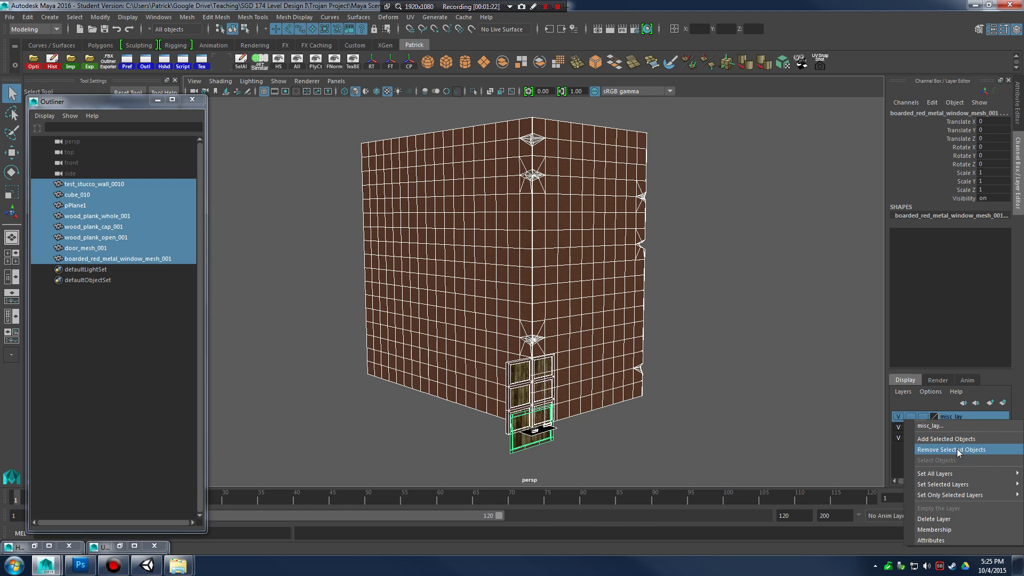
click(956, 450)
click(953, 429)
right_click(954, 432)
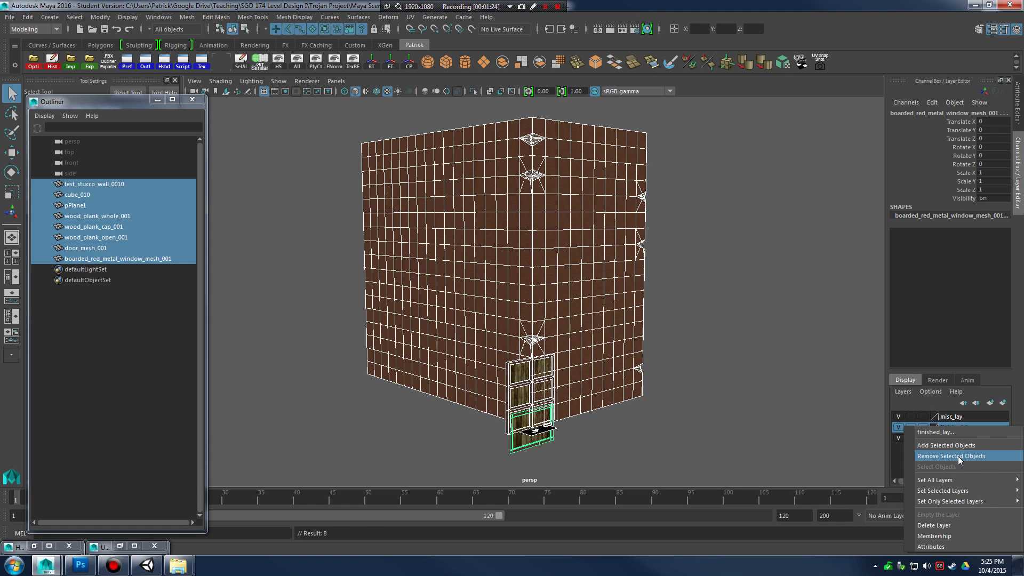
click(959, 459)
click(957, 439)
right_click(957, 437)
click(962, 466)
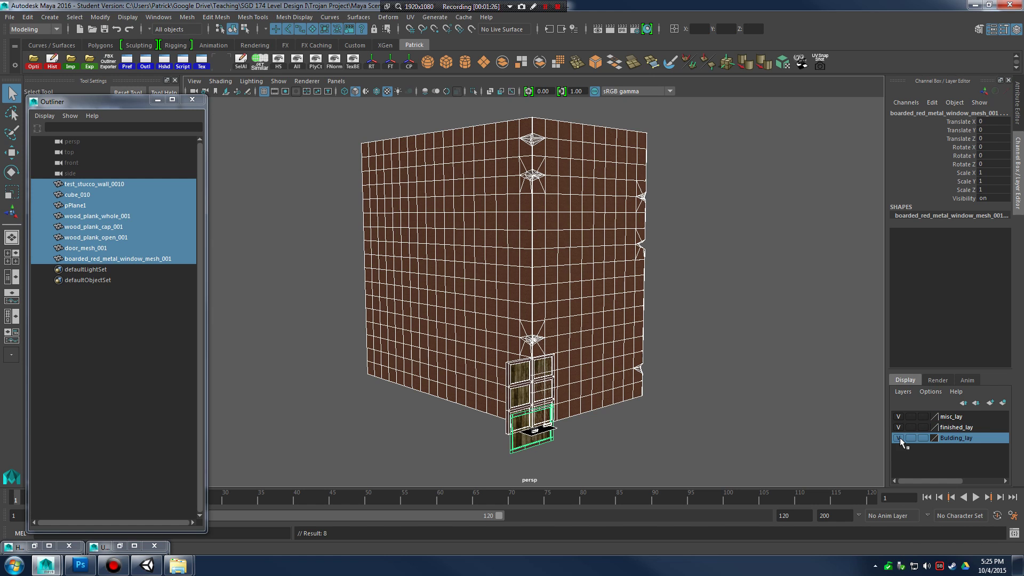
Delete all unused display layers and clear the object selection.
click(904, 392)
click(918, 485)
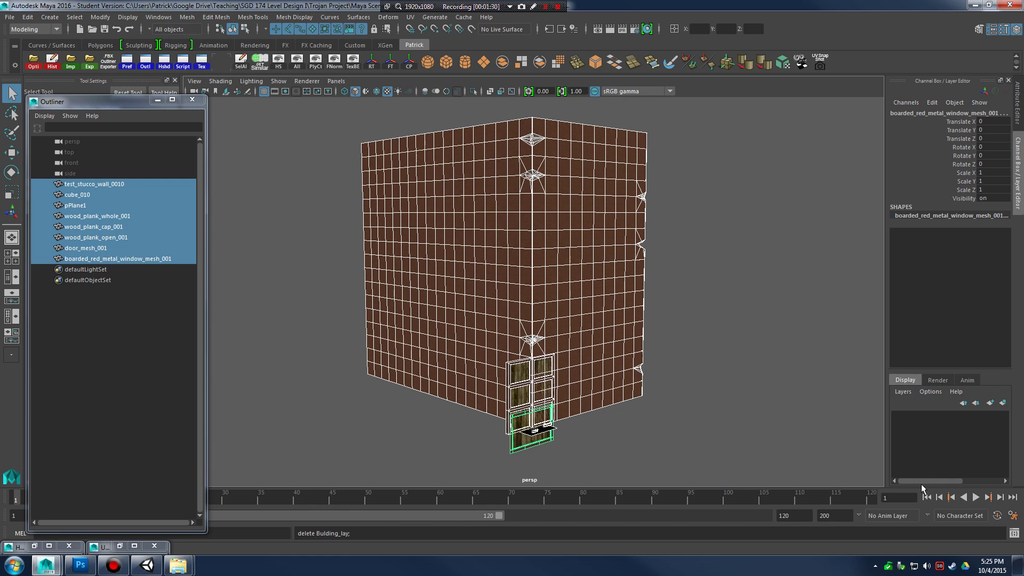
click(693, 375)
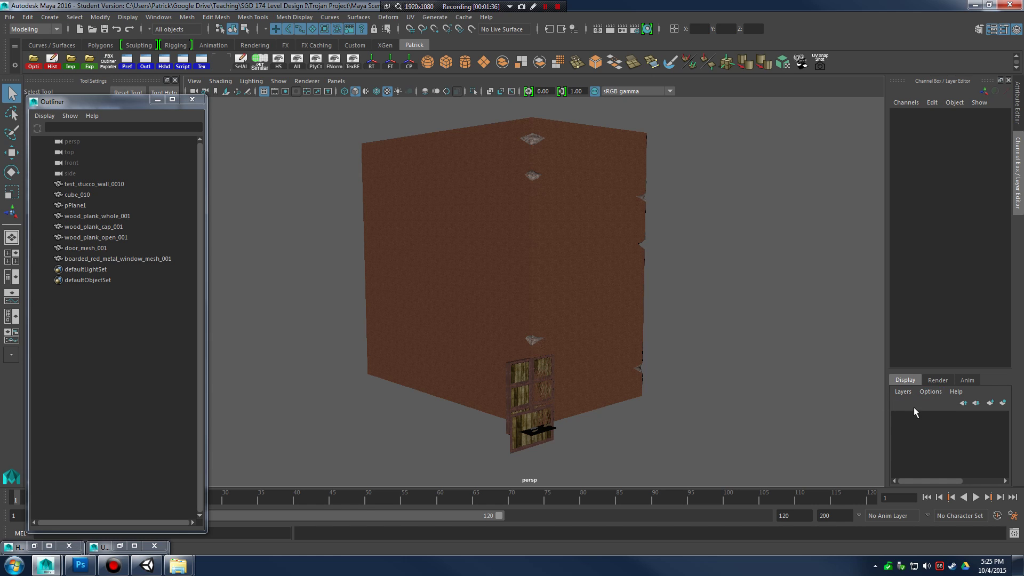
Create an empty display layer and rename it rdy_for_export_lay.
drag(930, 368, 929, 358)
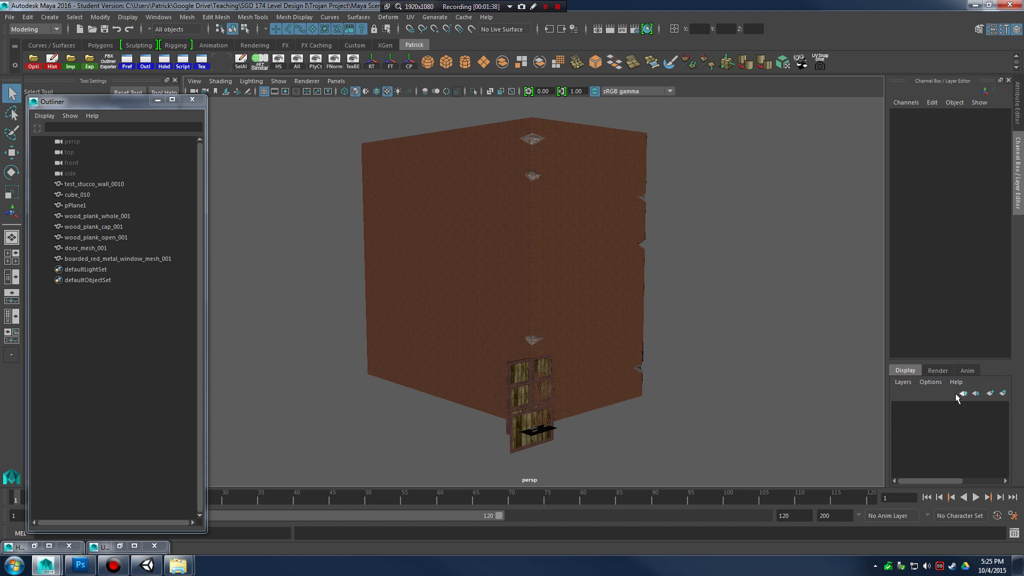
click(903, 382)
click(928, 396)
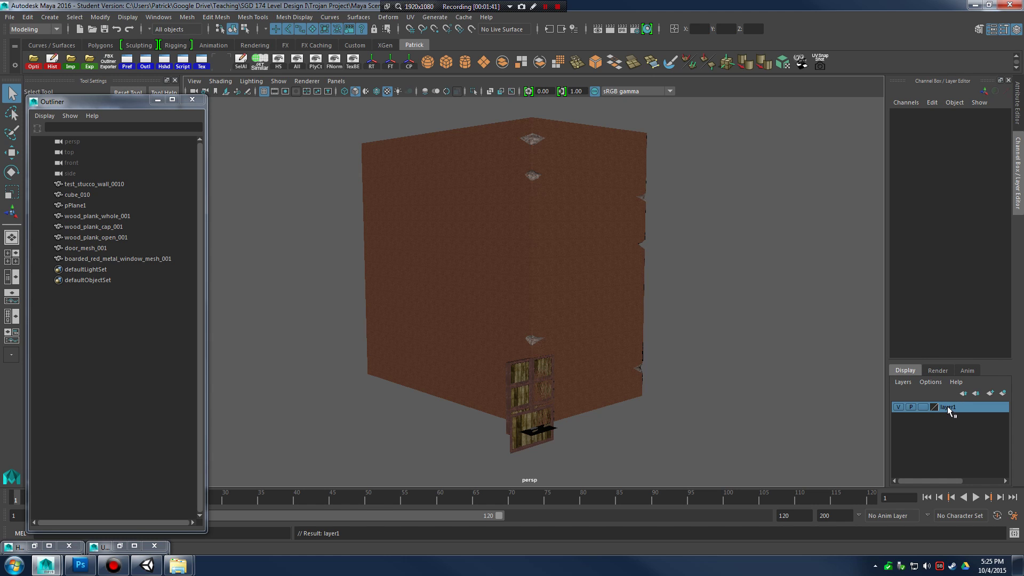
double_click(947, 407)
double_click(463, 213)
text(rdy)
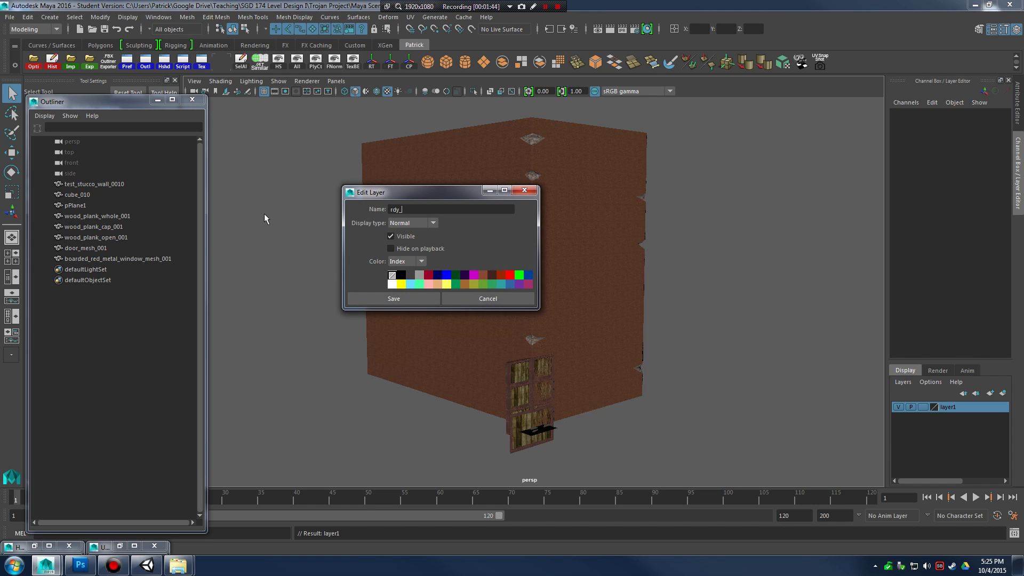
text(_for_export_lay)
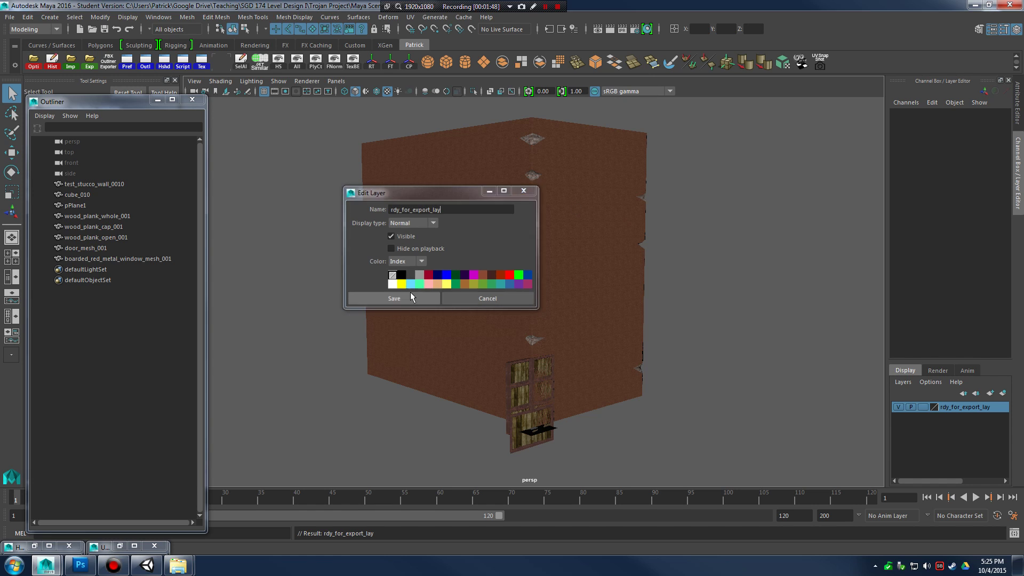
click(411, 296)
Create a second empty display layer and rename it not_rdy_lay.
click(906, 385)
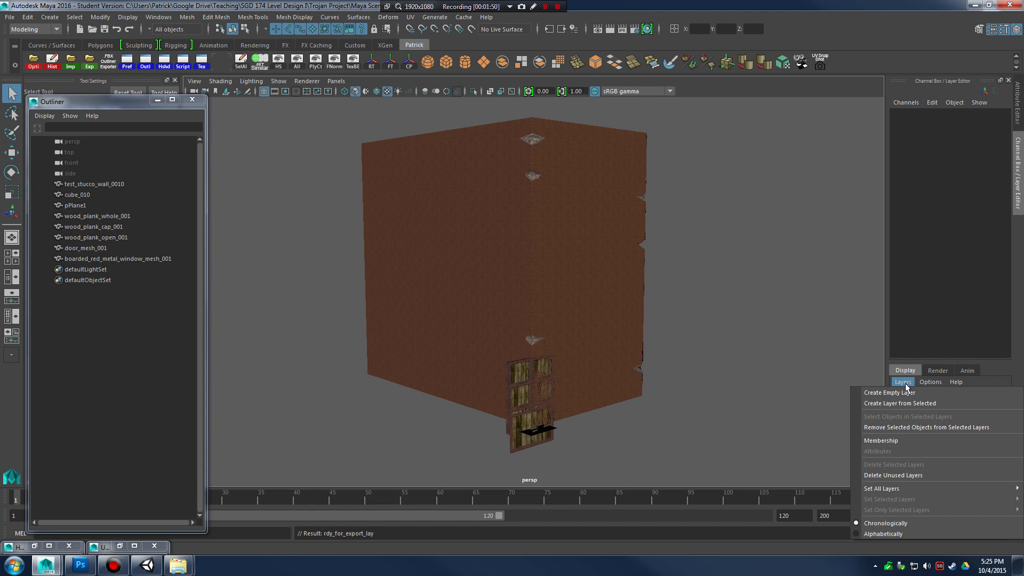
click(910, 393)
double_click(952, 408)
double_click(416, 209)
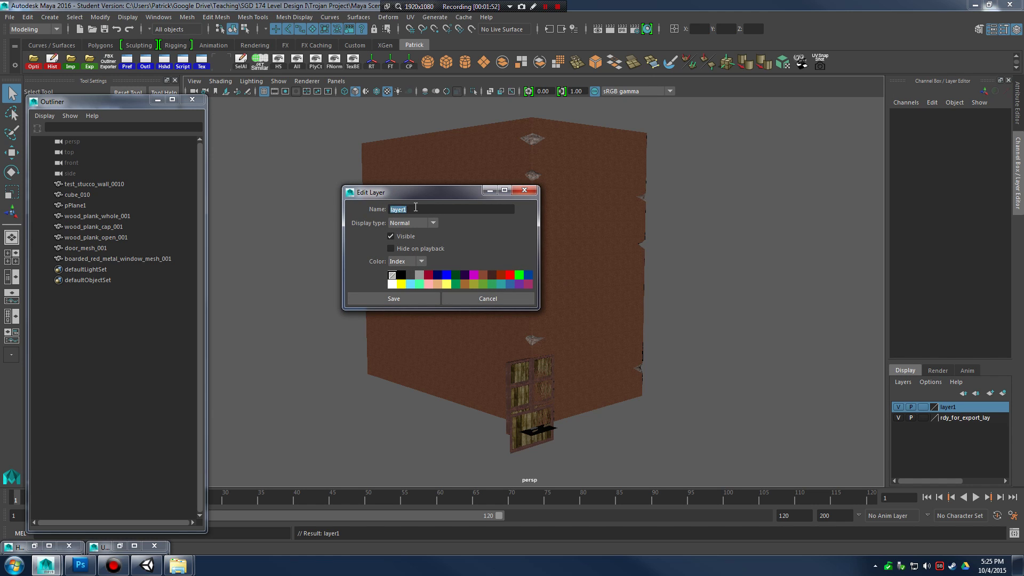
click(391, 208)
key(Delete)
key(Delete)
key(Delete)
key(Delete)
key(Delete)
text(not_rdy_lay)
click(401, 298)
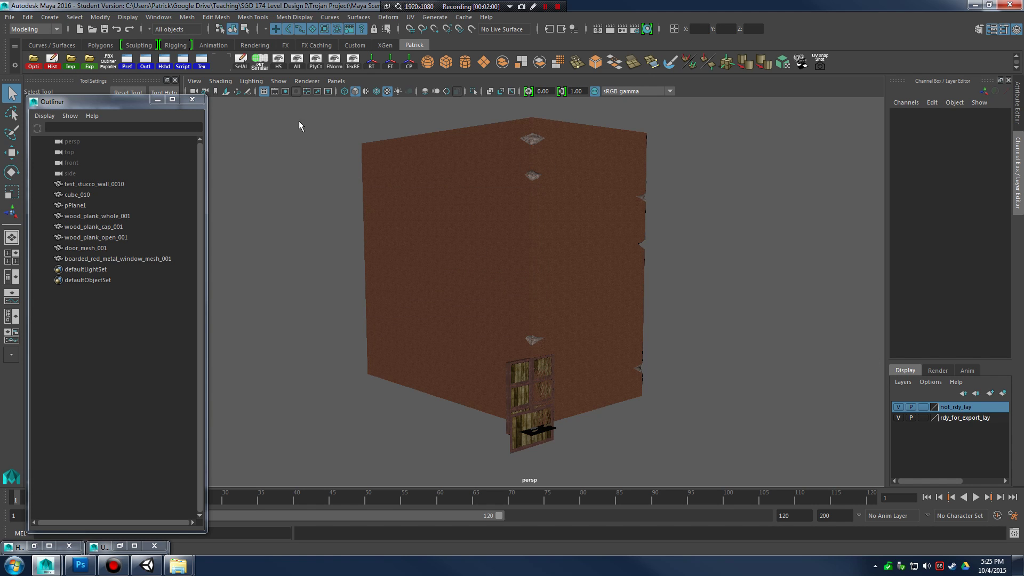
Create an empty group with nothing selected and rename it not_ready_grp.
drag(298, 125, 743, 464)
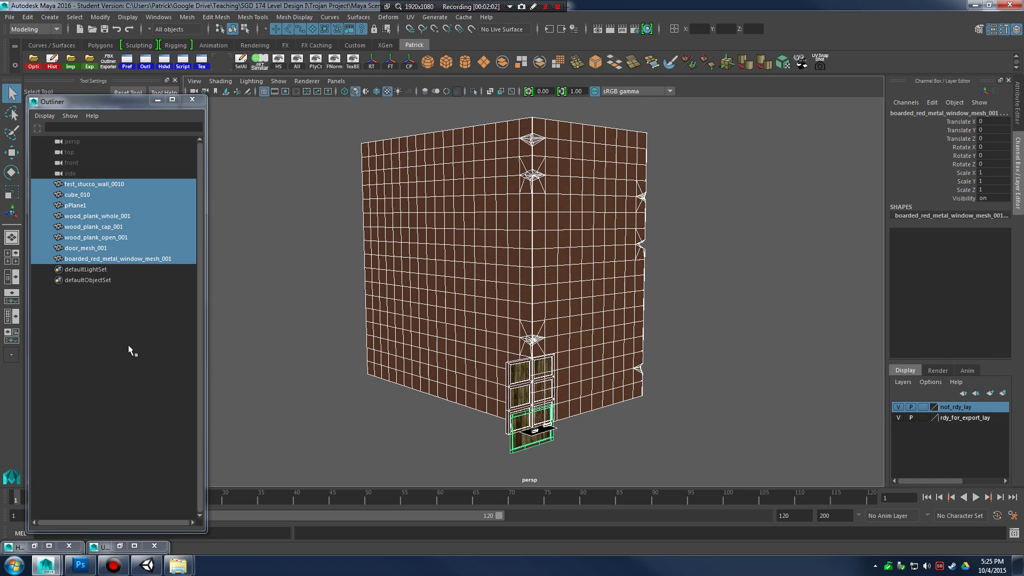
click(120, 341)
right_drag(118, 346, 72, 372)
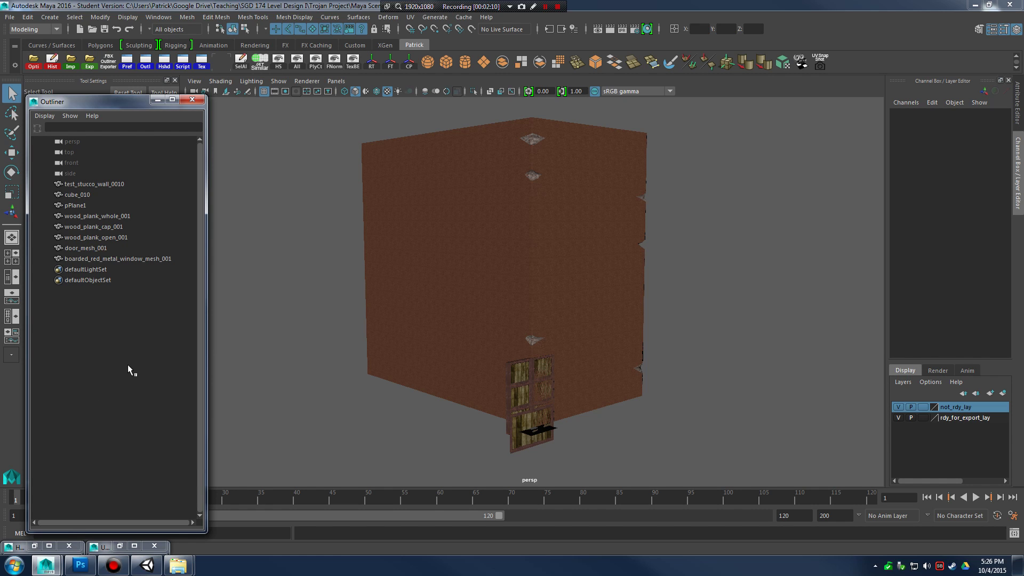
key(ctrl+g)
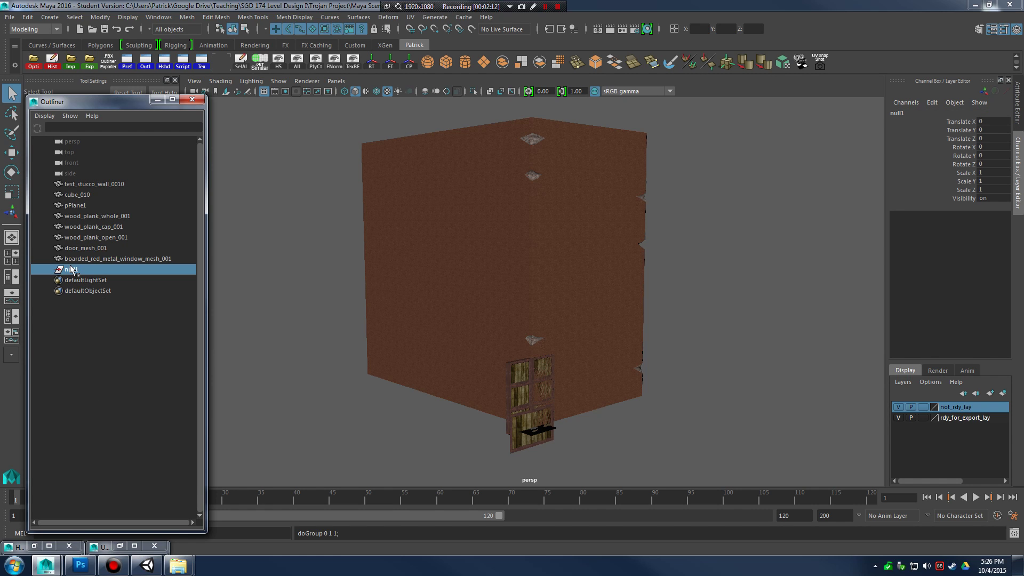
double_click(70, 269)
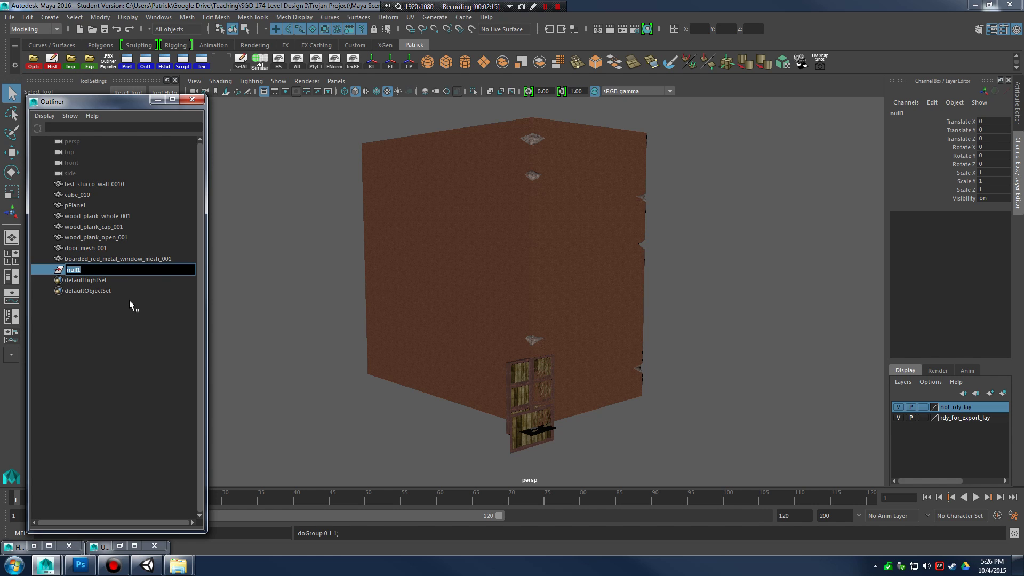
text(not_ready_grp)
key(Return)
Parent all meshes from test_stucco_wall_0010 through boarded_red_metal_window_mesh_001 under not_ready_grp.
click(92, 184)
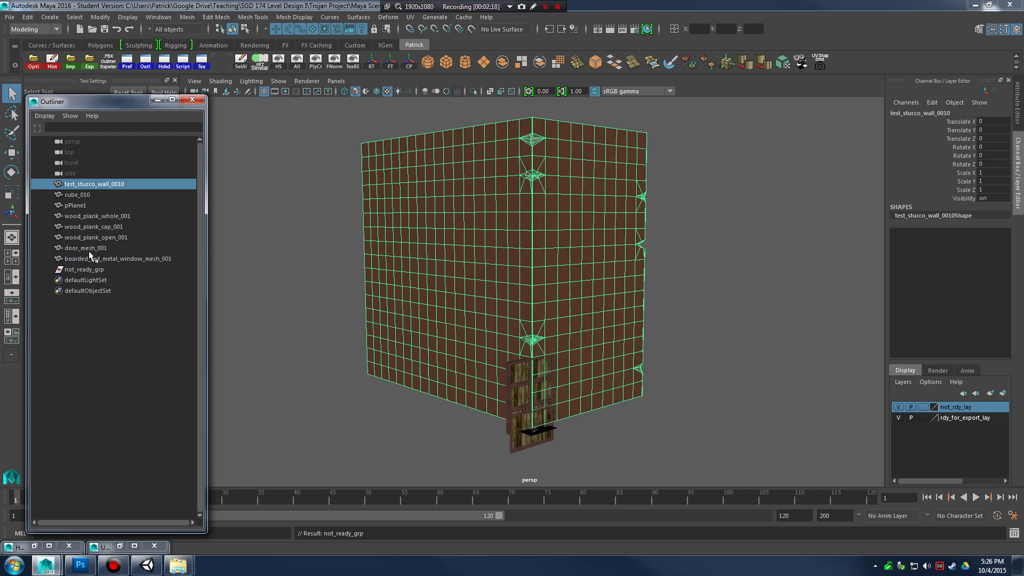
shift+click(92, 258)
click(99, 258)
shift+click(104, 184)
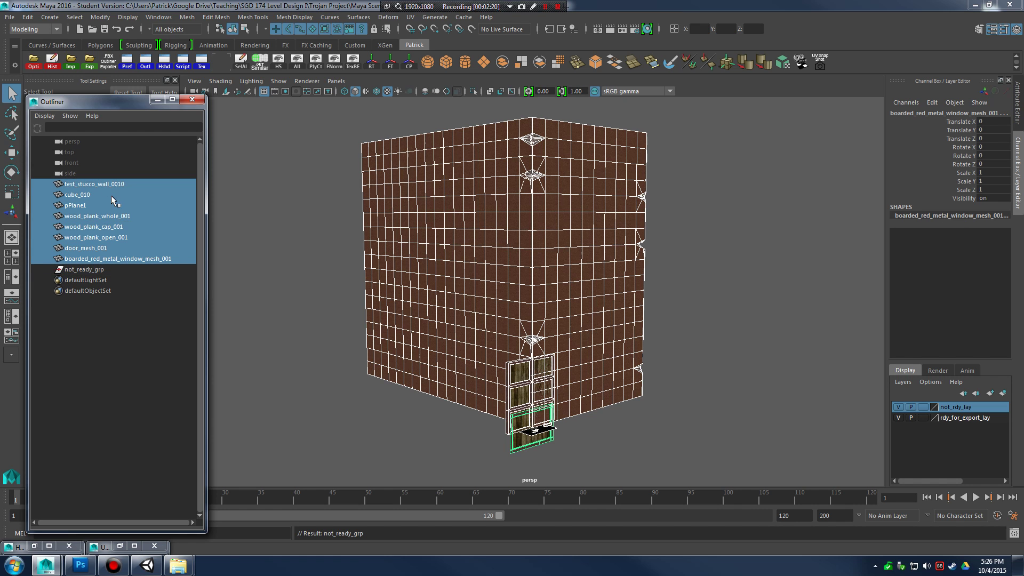
middle_drag(111, 195, 94, 272)
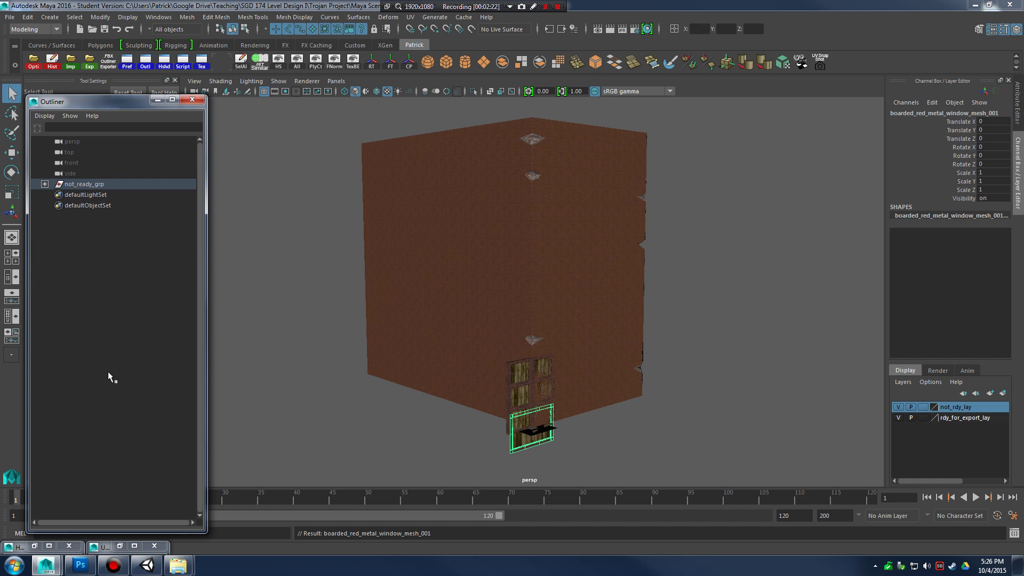
Create another group and move boarded_red_metal_window_mesh_001 out of it, directly under not_ready_grp.
right_drag(91, 287, 80, 262)
key(ctrl+g)
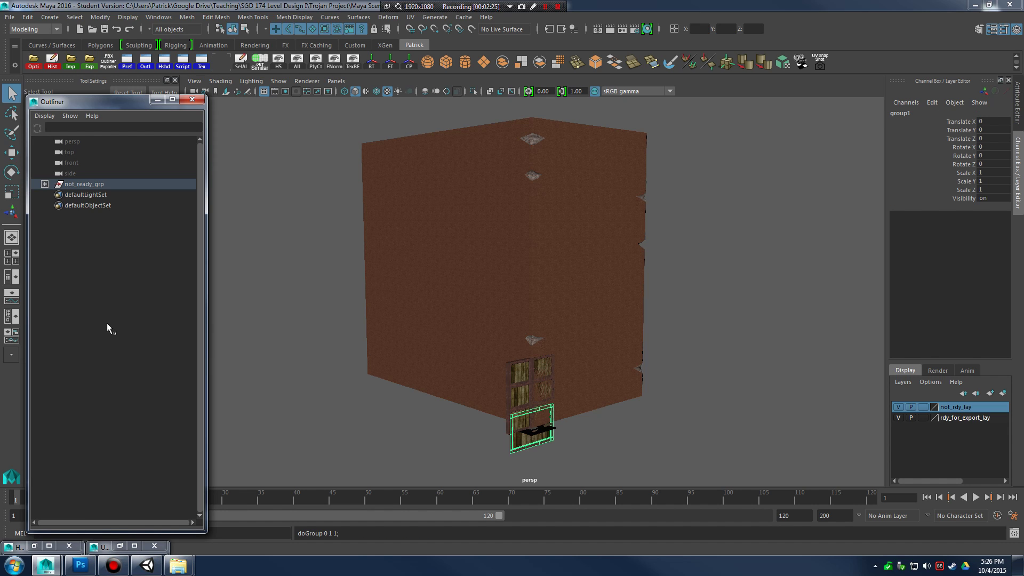
click(45, 184)
click(72, 305)
click(85, 269)
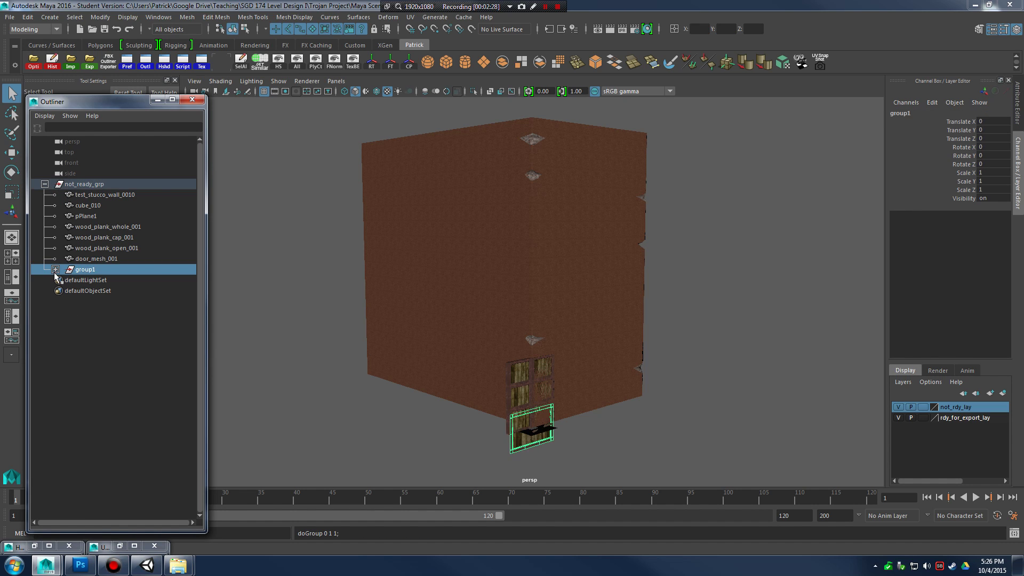
click(55, 269)
click(111, 282)
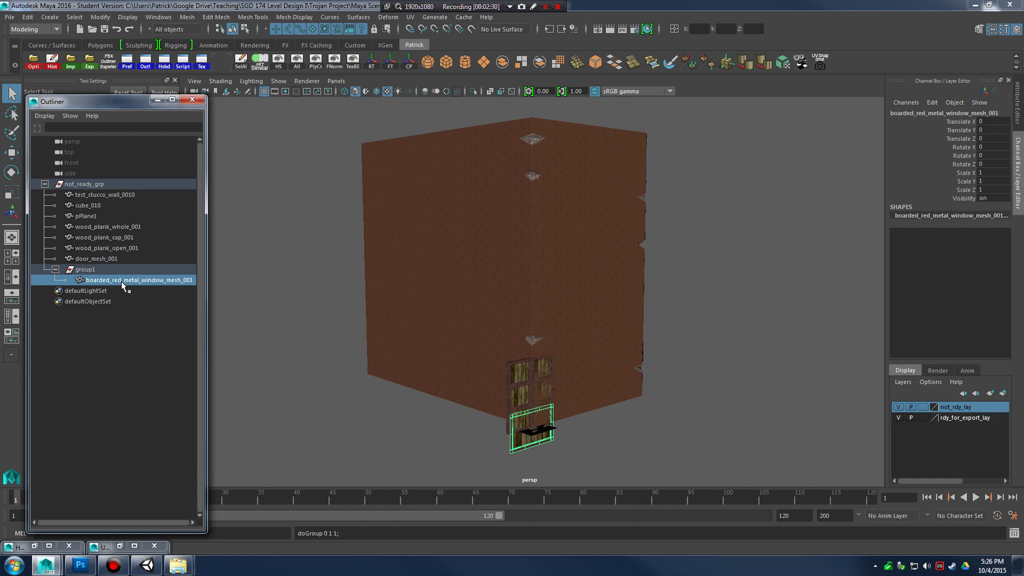
middle_drag(121, 280, 96, 183)
Move the empty group1 out of not_ready_grp to the top level and rename it rdy_grp.
click(85, 270)
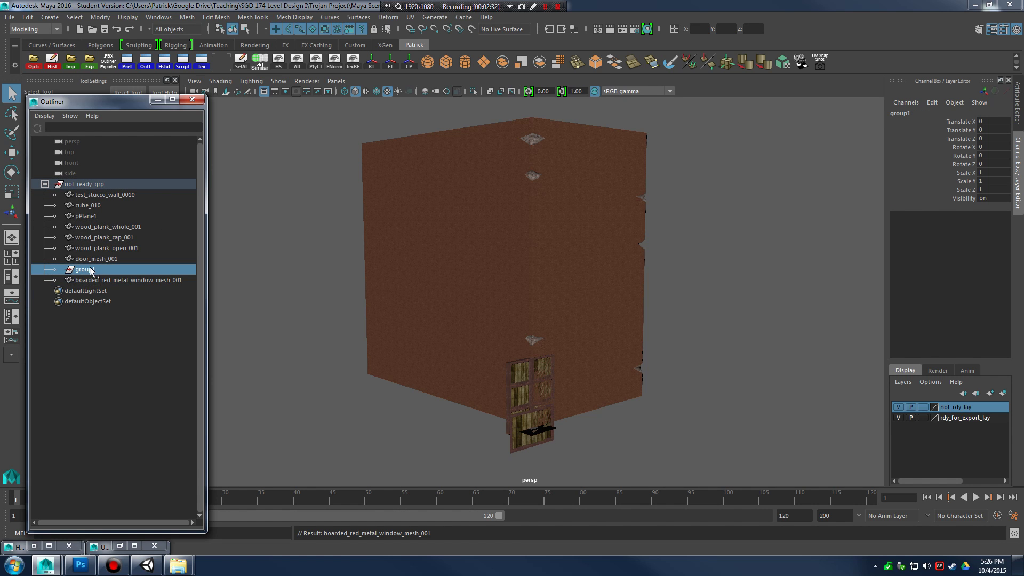
middle_drag(94, 271, 93, 359)
click(44, 184)
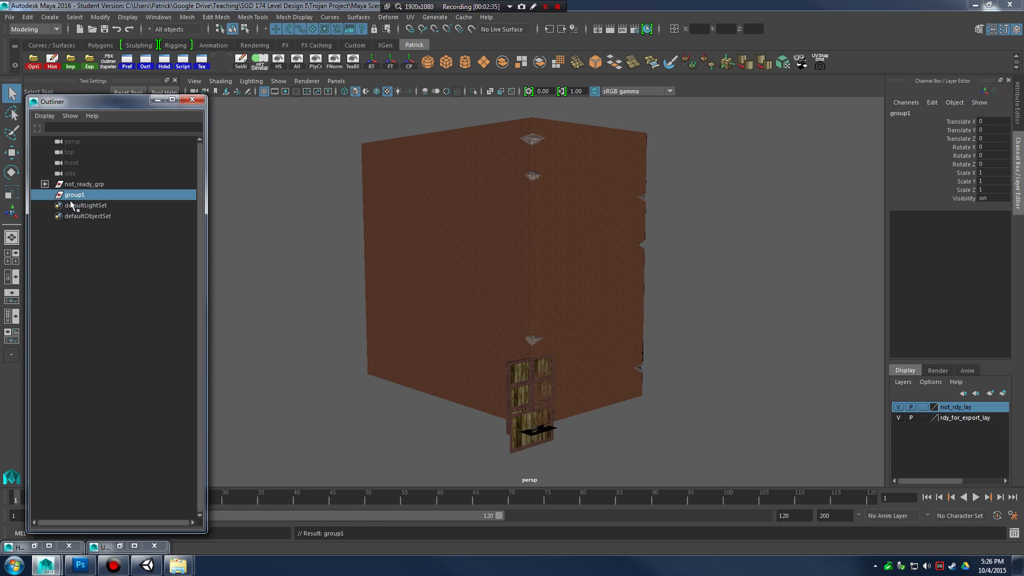
double_click(72, 196)
click(69, 201)
double_click(65, 196)
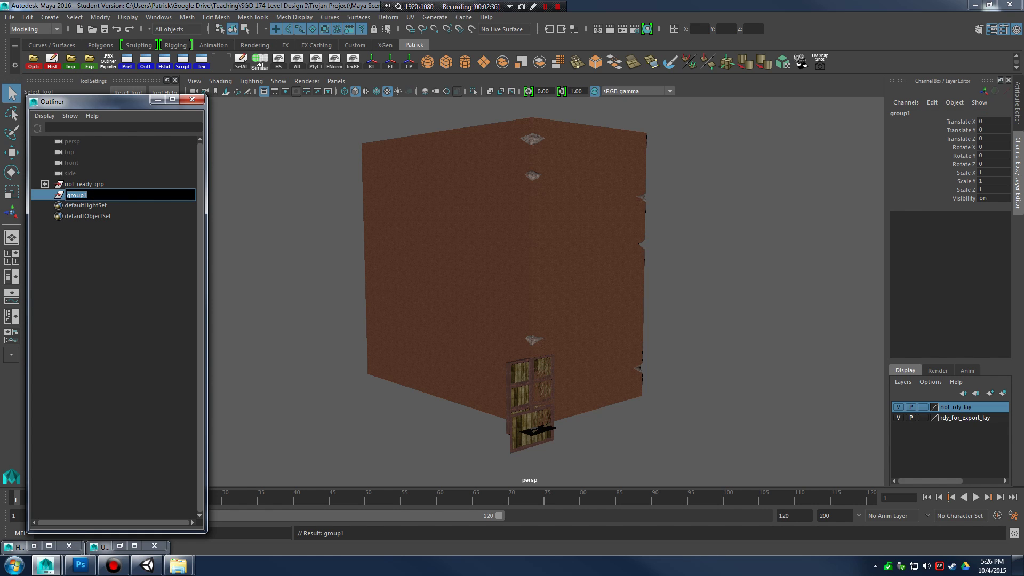
text(rdy_grp)
key(Return)
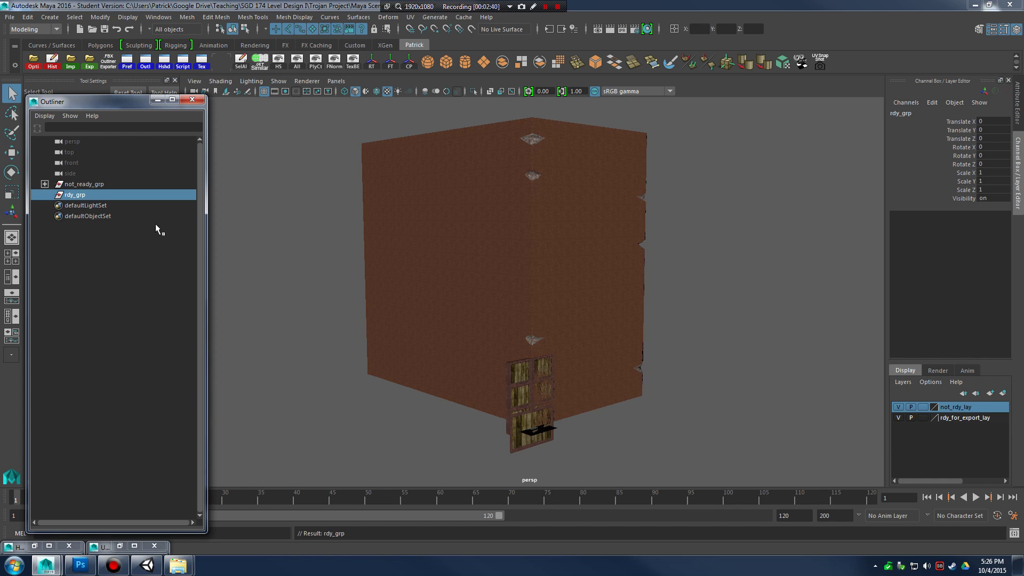
Add the rdy_grp group to the rdy_for_export_lay display layer.
click(97, 239)
click(82, 195)
click(964, 418)
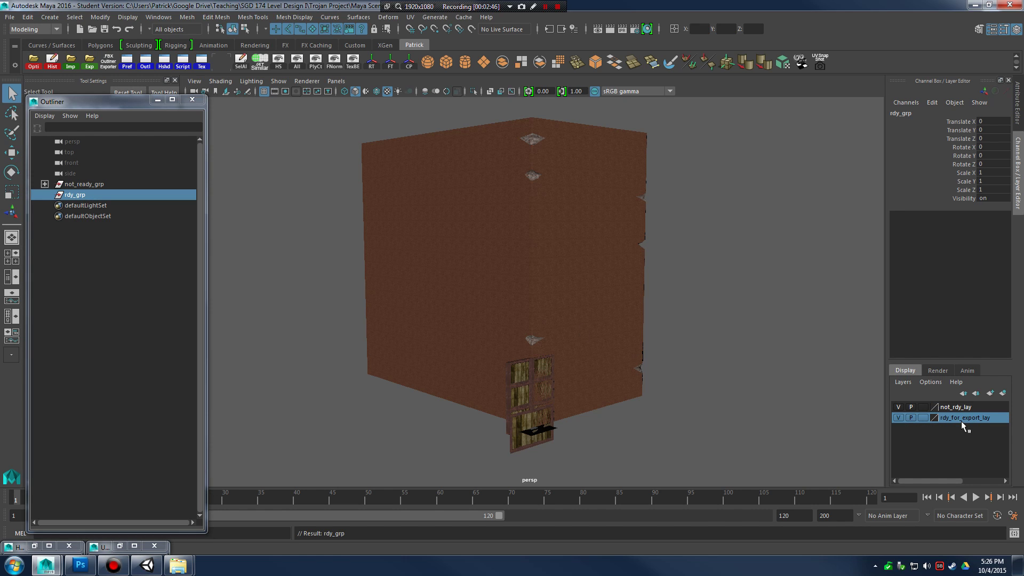
right_click(957, 418)
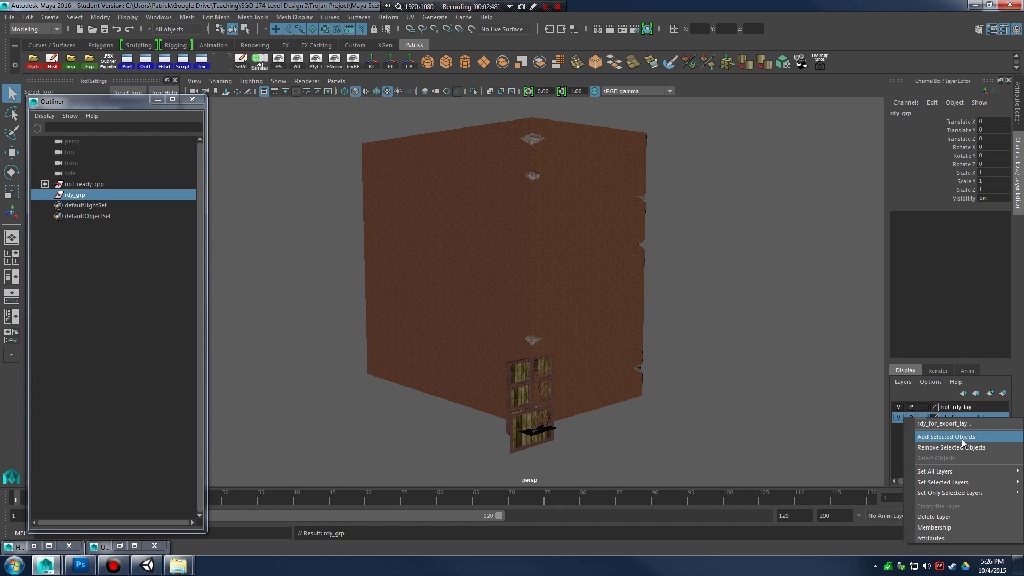
click(965, 438)
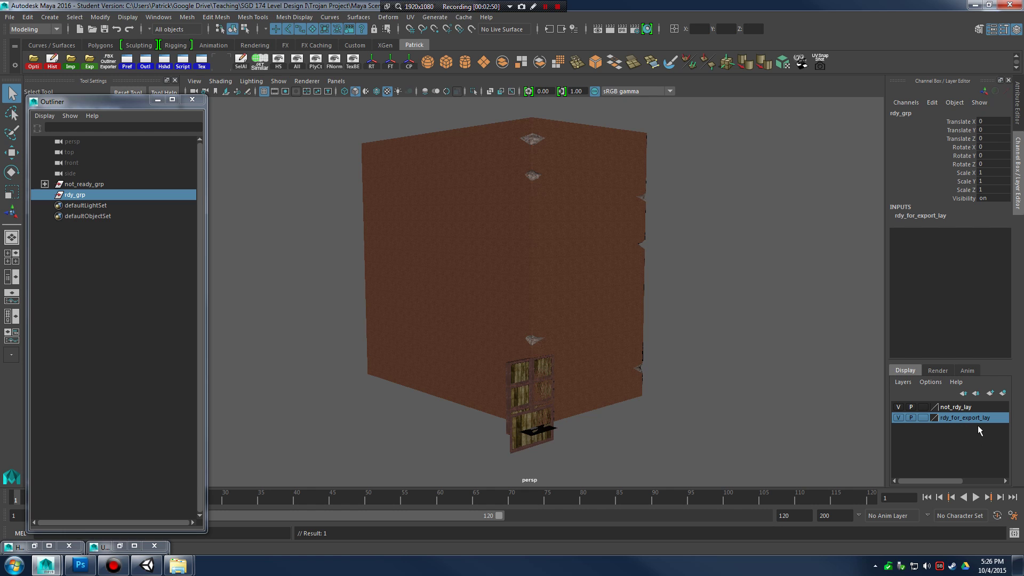
Add not_ready_grp with all its meshes to the not_rdy_lay display layer.
click(91, 184)
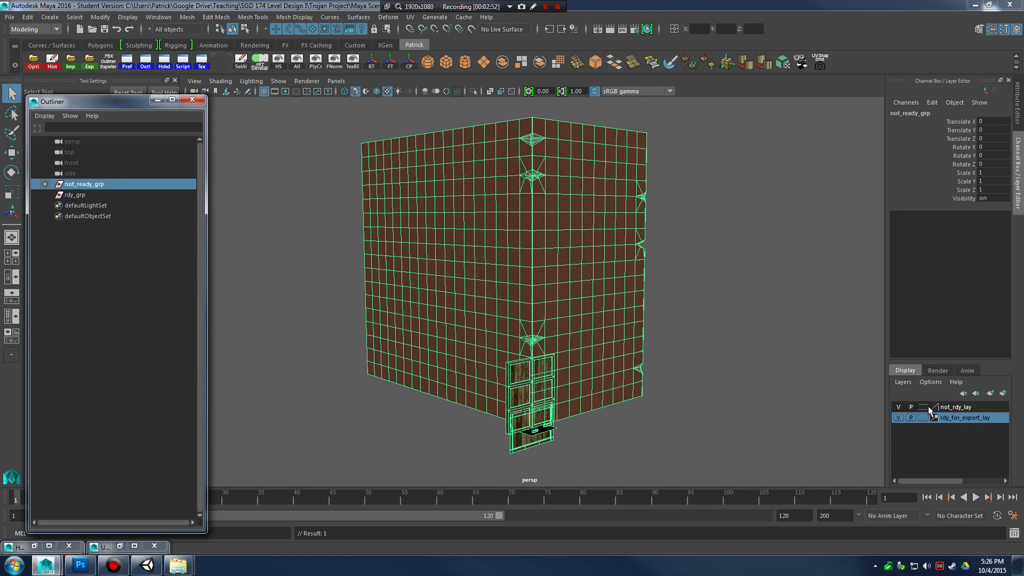
click(953, 407)
right_click(953, 407)
click(946, 425)
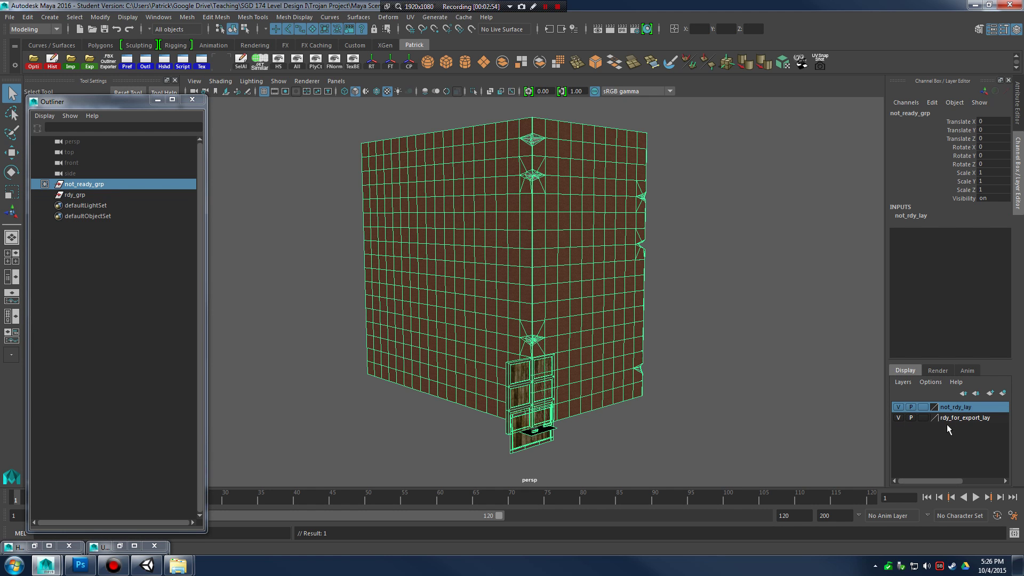
Toggle the visibility of not_rdy_lay several times to check its contents, leaving both display layers hidden.
click(898, 408)
click(898, 408)
click(899, 407)
click(900, 407)
click(900, 408)
click(899, 408)
click(900, 407)
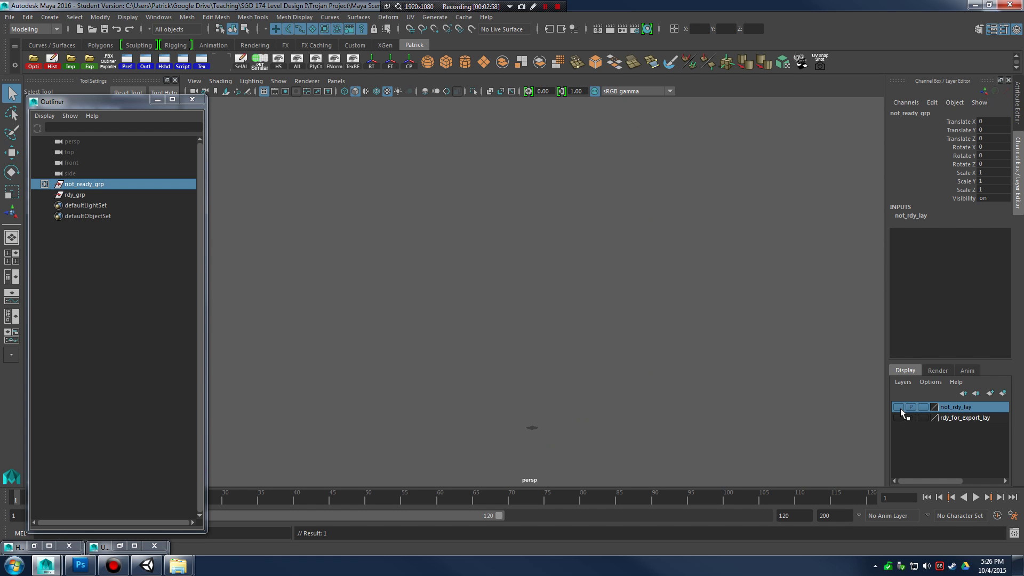
click(900, 407)
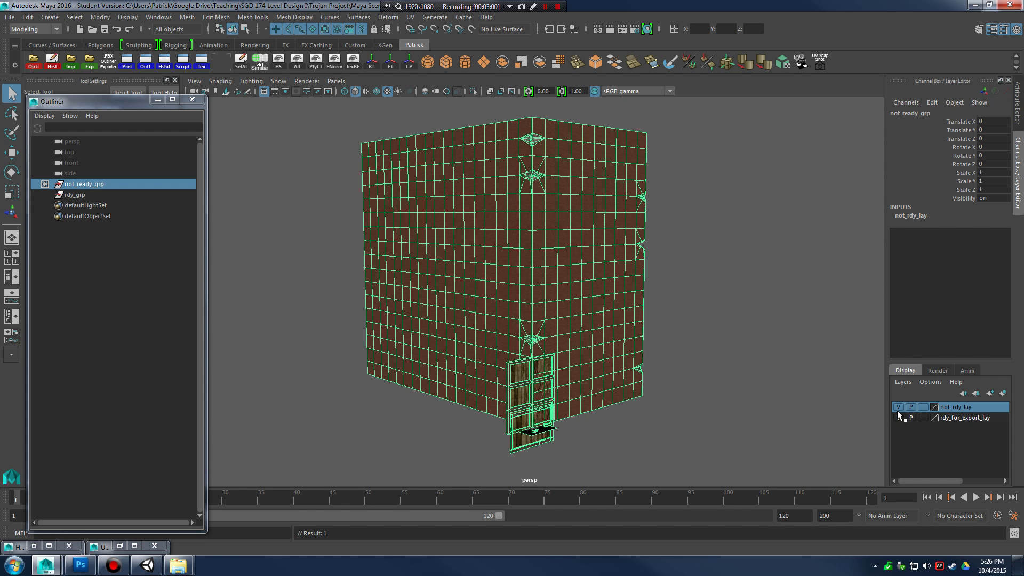
click(898, 407)
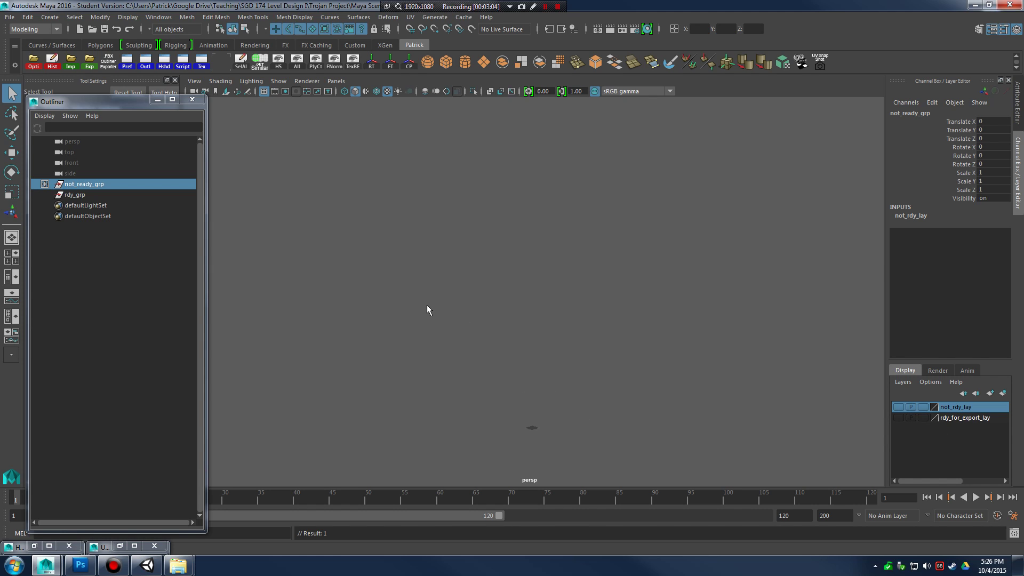
Save the scene as level01_007.ma in the Maya Scenes folder, replacing the existing file and accepting the student version notice.
click(10, 17)
click(42, 70)
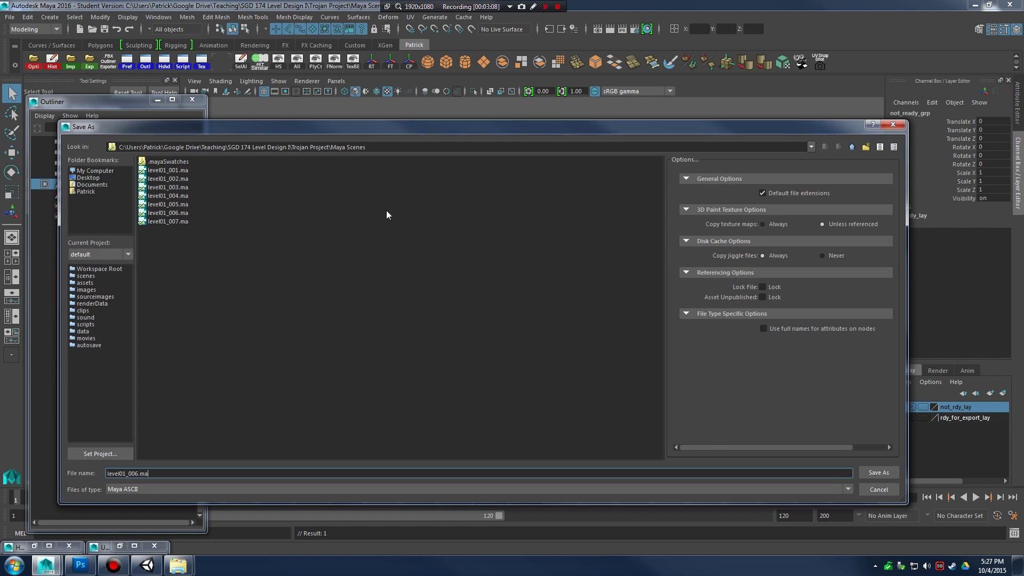
click(170, 221)
click(878, 473)
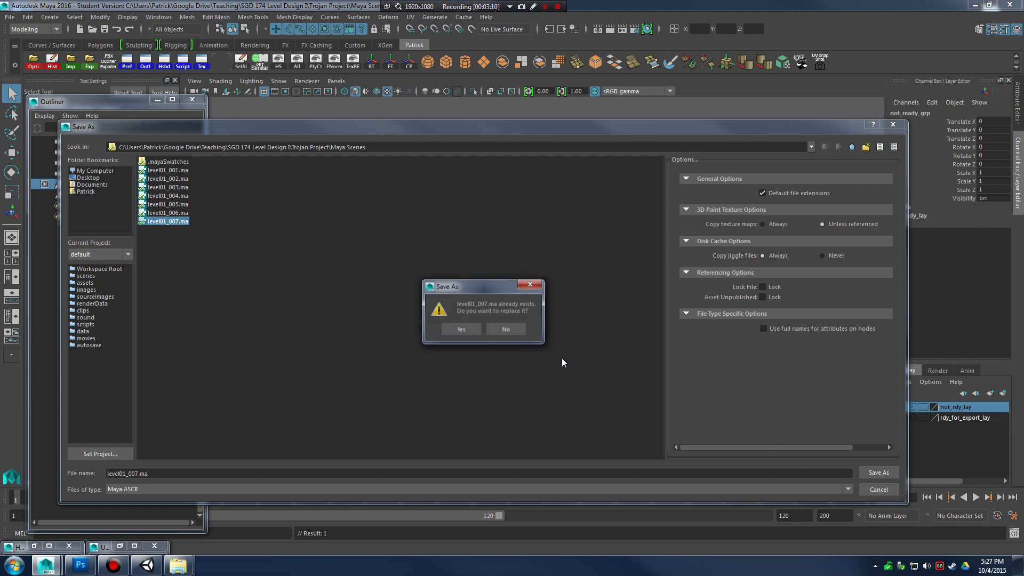
click(461, 329)
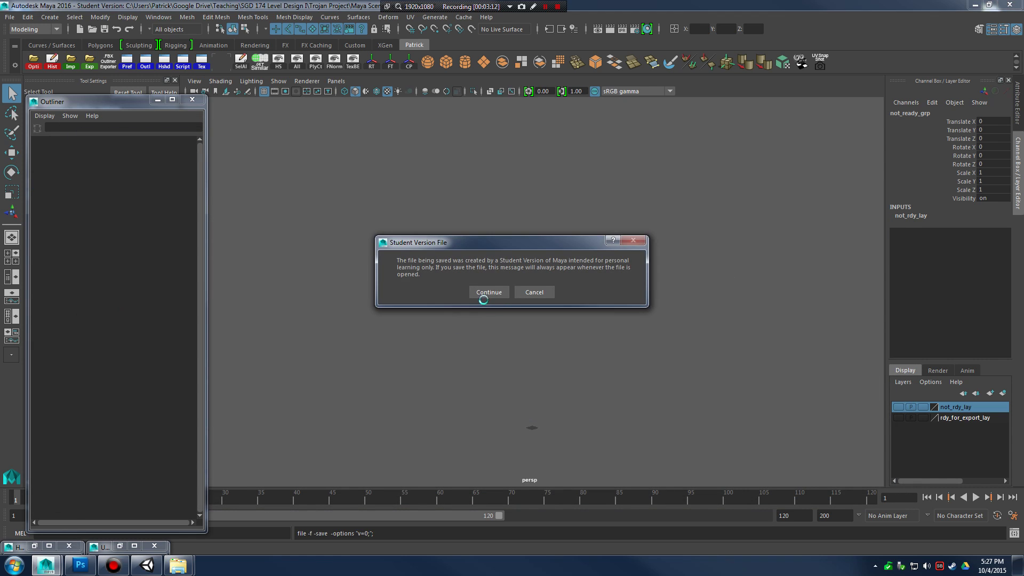
click(485, 295)
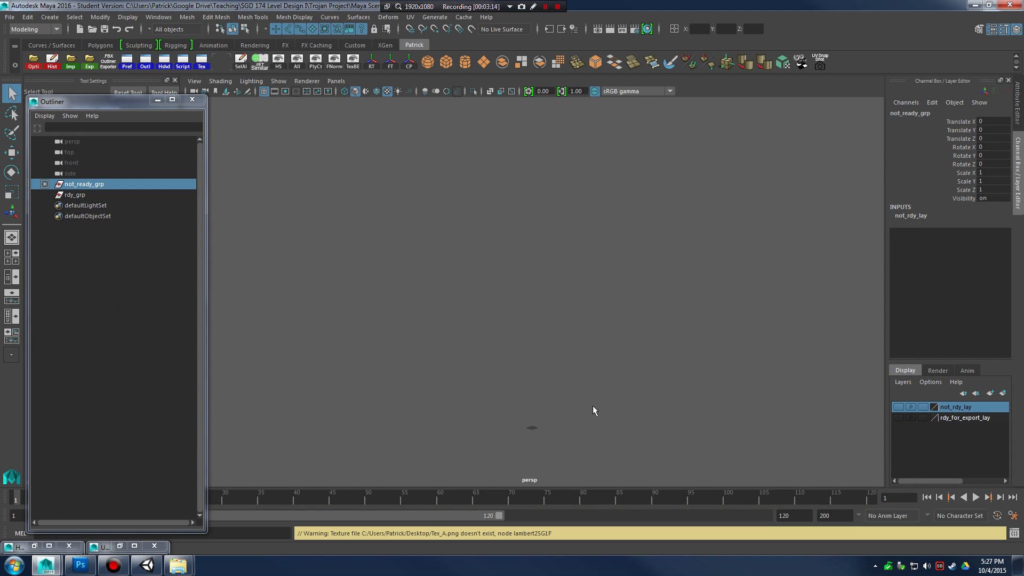
Clear the object selection and make the not_rdy_lay display layer visible.
drag(458, 361, 595, 456)
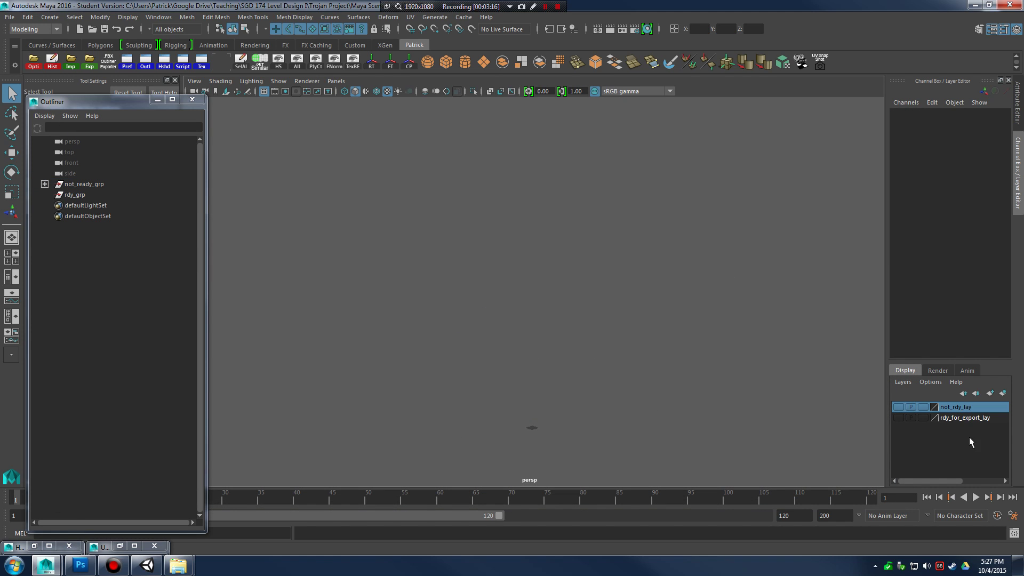
click(898, 407)
click(898, 407)
key(a)
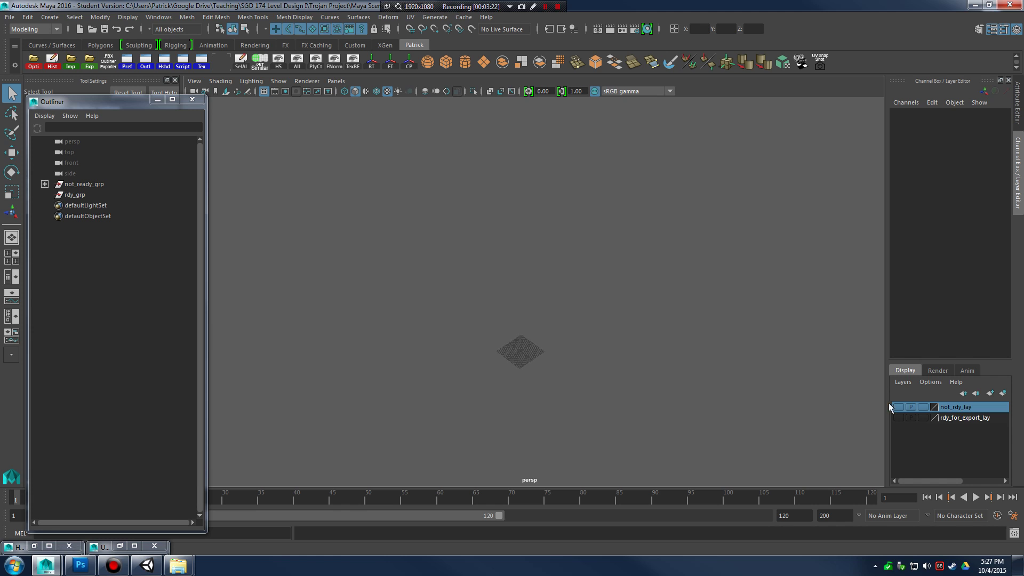
click(898, 407)
alt+drag(674, 384, 675, 361)
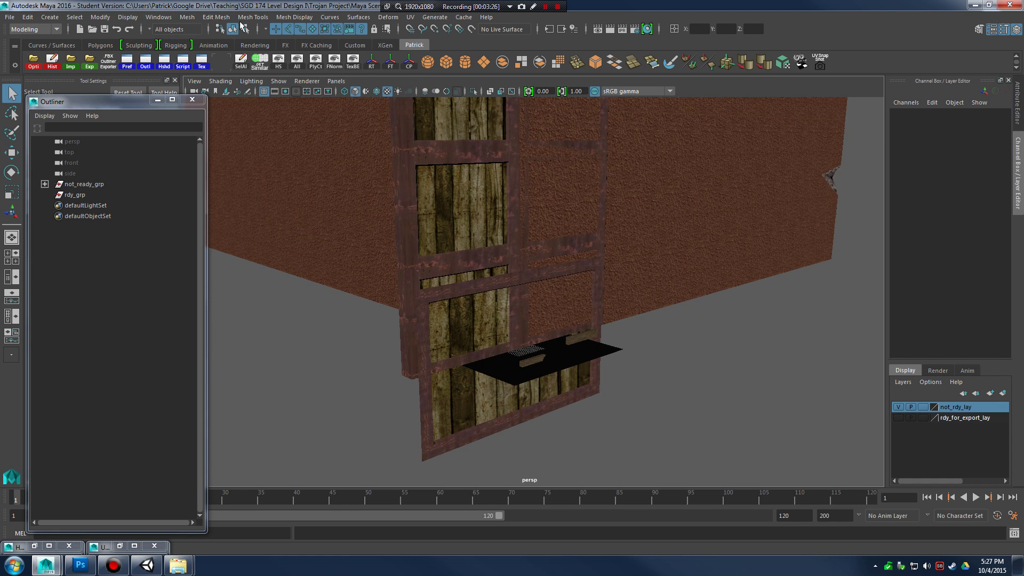
Set the linear working unit to meter in the general application preferences and save the preferences.
click(166, 18)
mouse_move(192, 80)
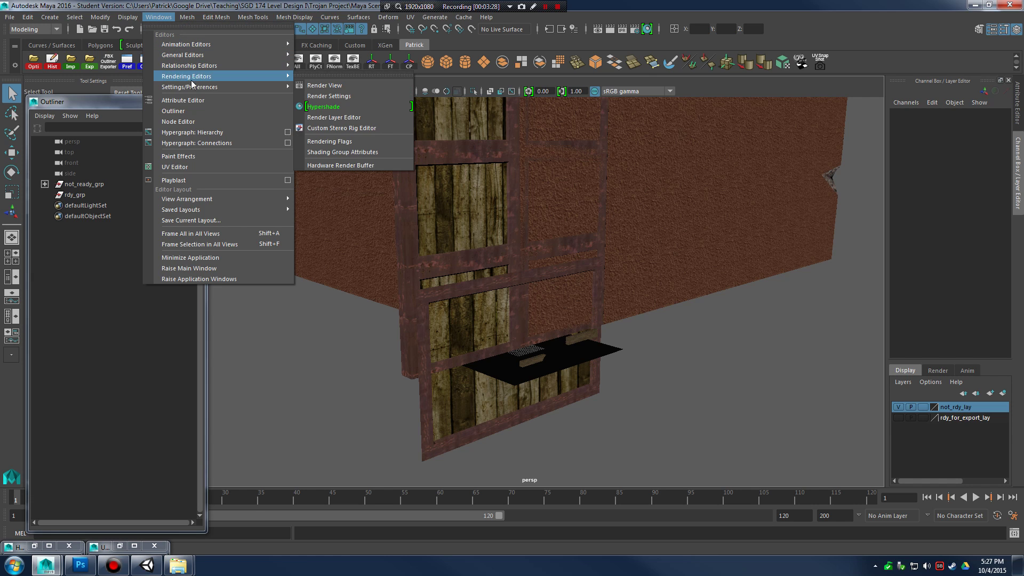
click(322, 97)
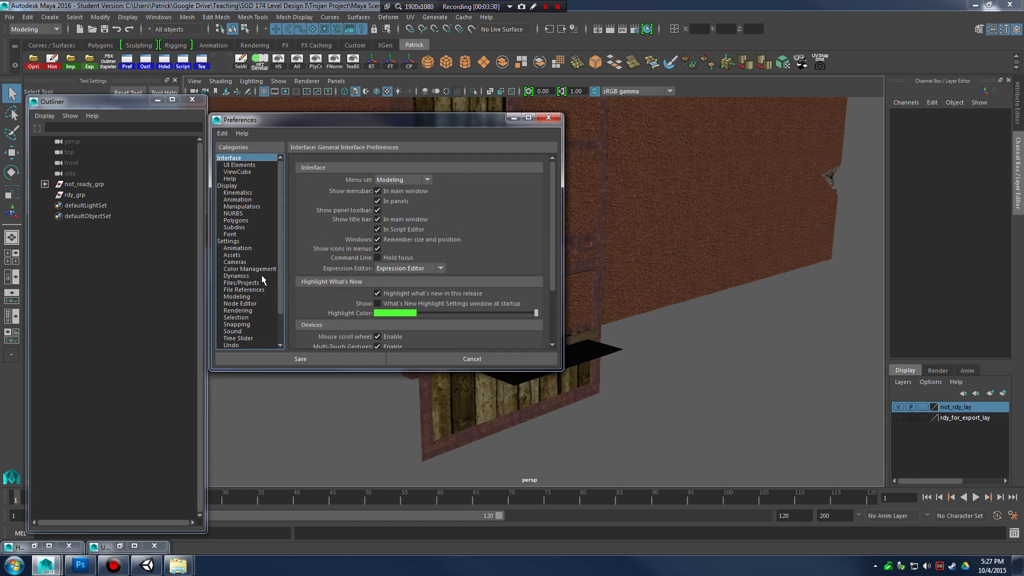
click(243, 241)
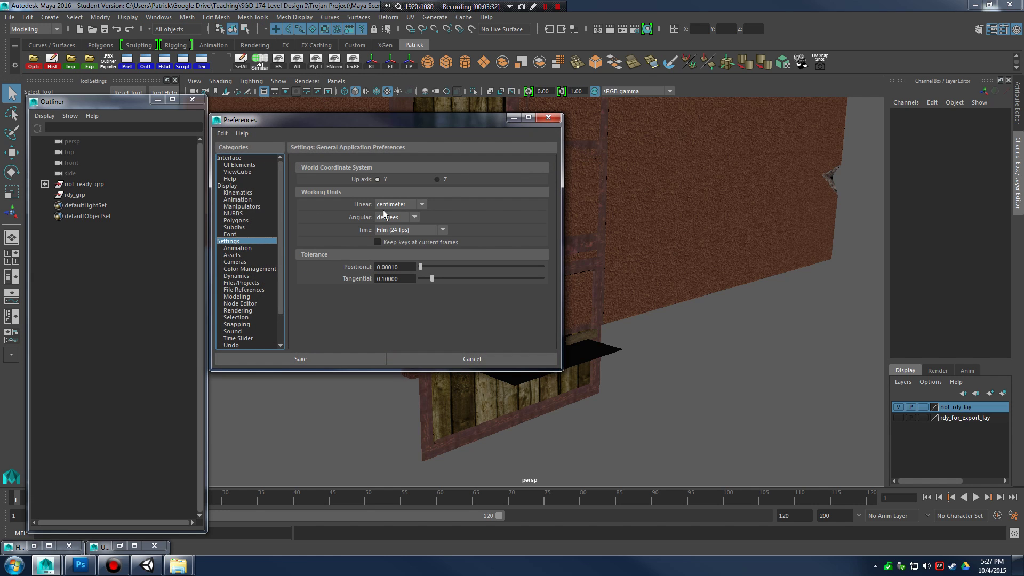
click(425, 203)
click(400, 236)
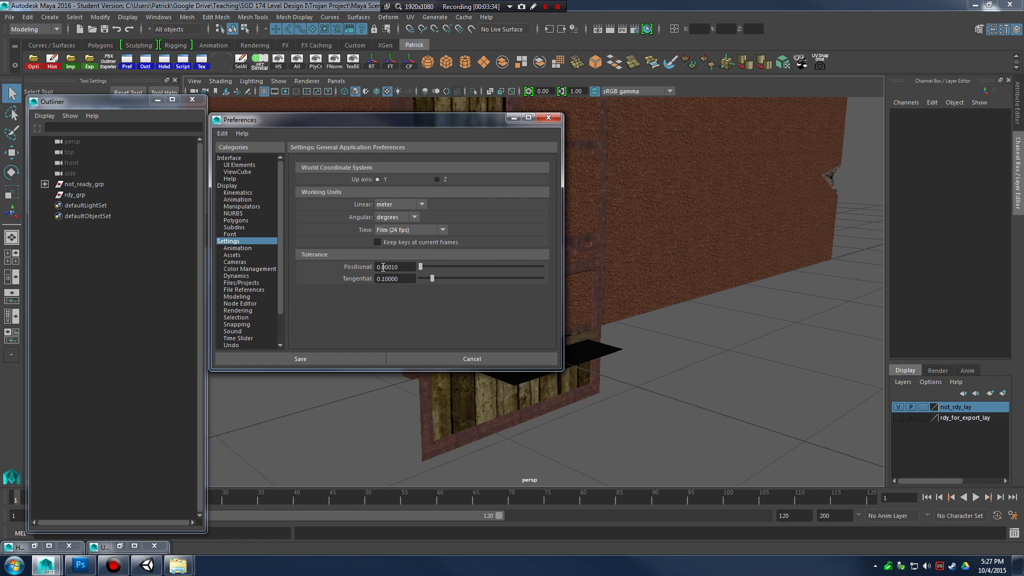
click(331, 359)
scroll(606, 351, down, 10)
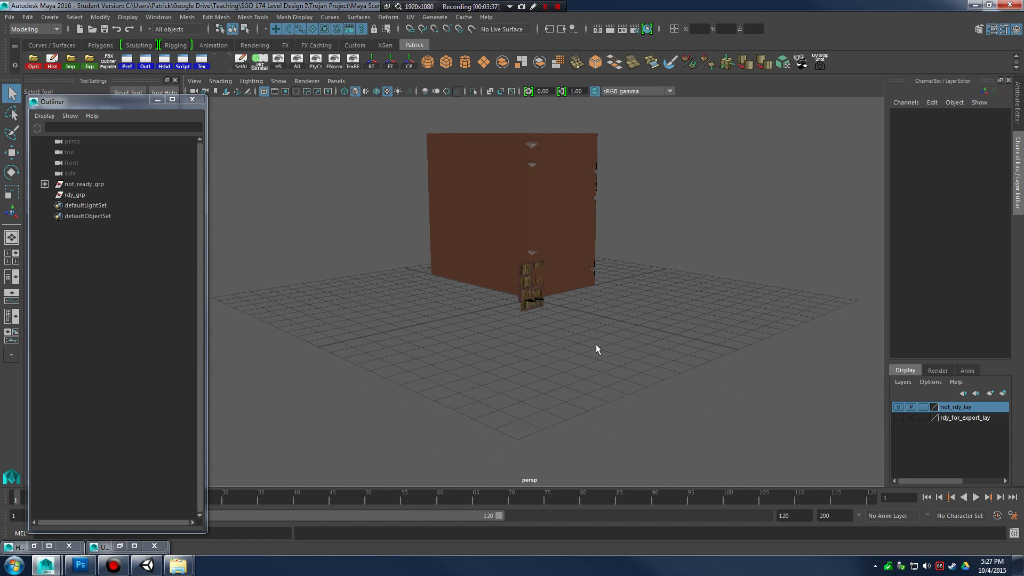
scroll(596, 344, up, 5)
alt+middle_drag(583, 342, 581, 360)
alt+right_drag(581, 360, 707, 351)
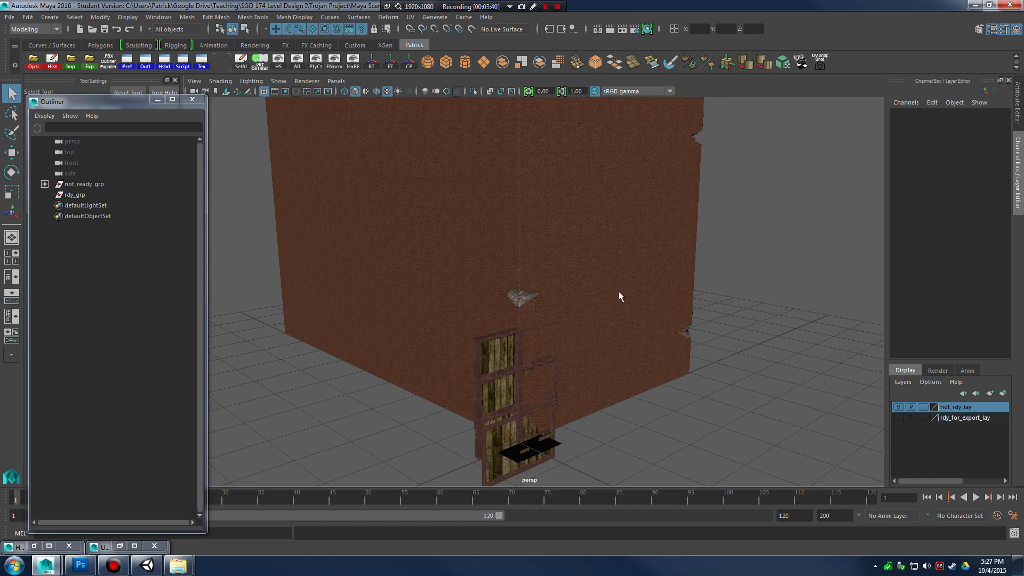
Inspect the stucco wall mesh and its wireframe from several angles, including the damaged edges and the door area.
click(633, 265)
click(731, 432)
alt+drag(612, 220, 585, 283)
click(585, 281)
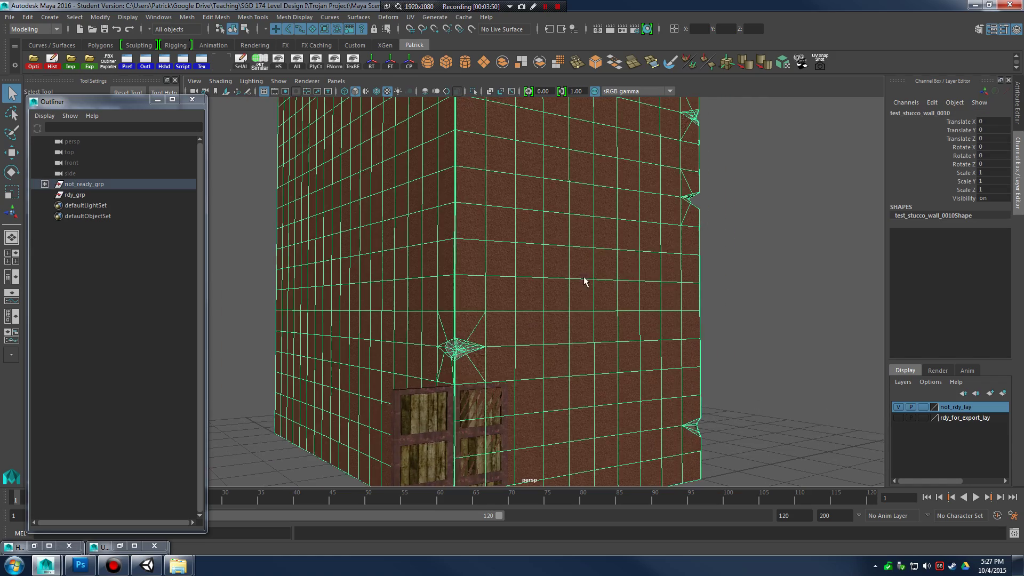
alt+drag(687, 256, 587, 283)
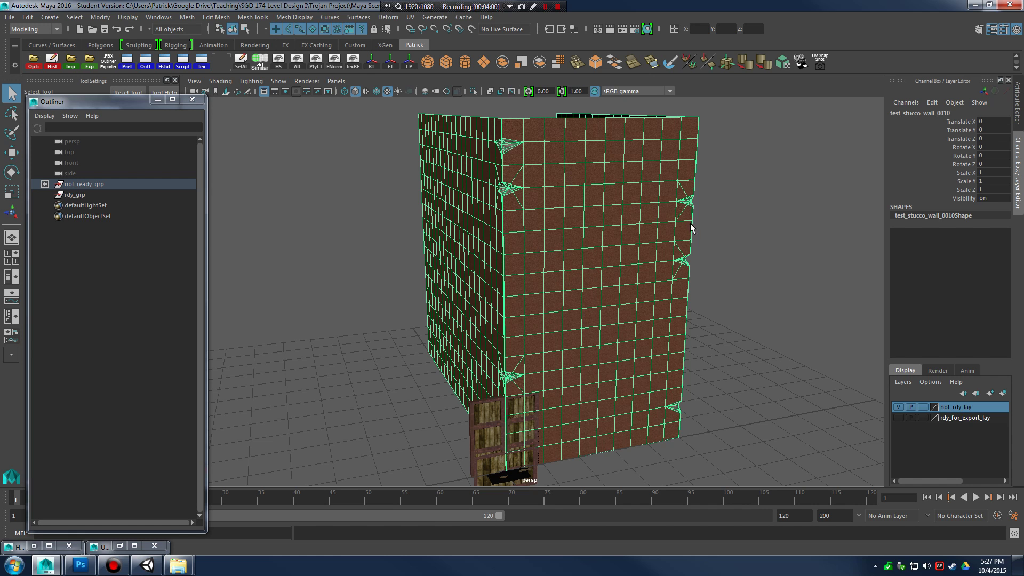
click(767, 204)
click(598, 244)
click(766, 285)
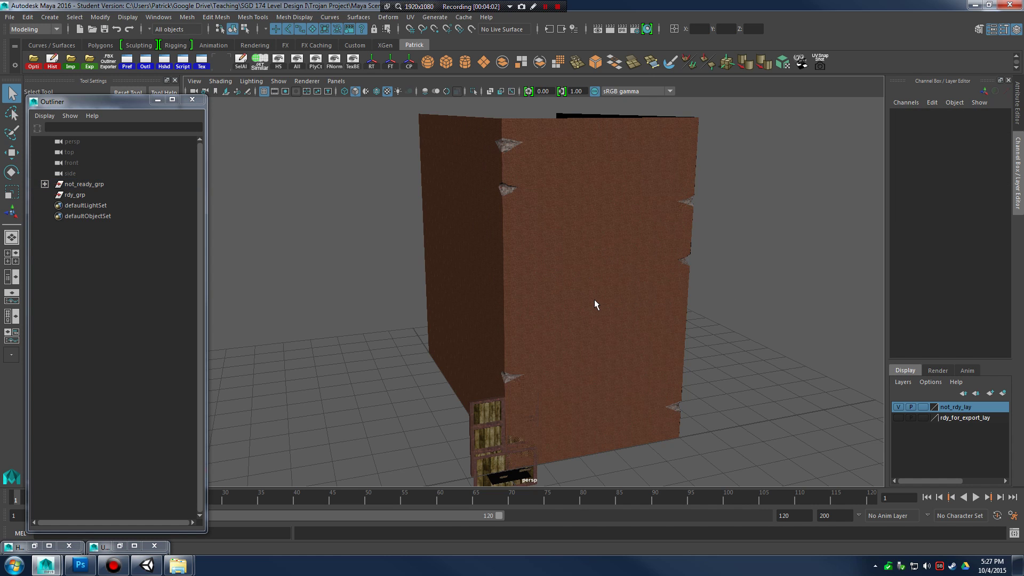
click(595, 302)
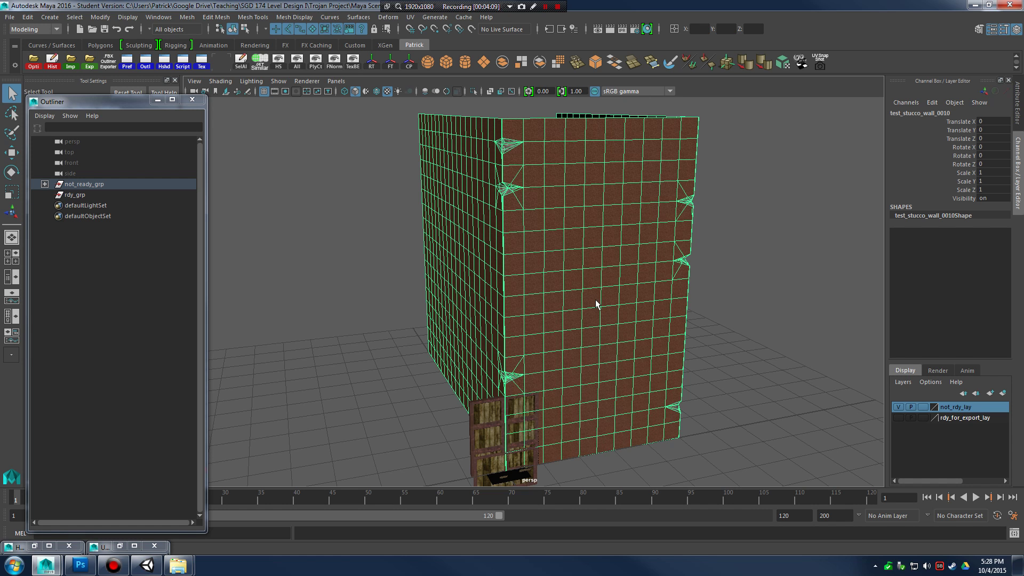
alt+drag(596, 303, 640, 327)
alt+right_drag(640, 327, 724, 300)
alt+drag(725, 299, 543, 297)
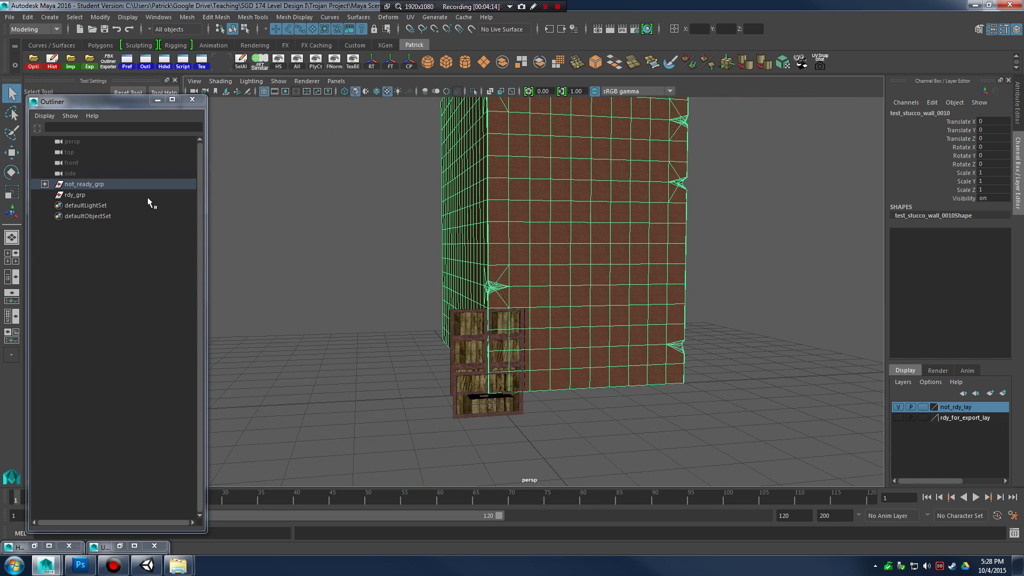
click(45, 184)
middle_drag(101, 227, 96, 382)
click(45, 184)
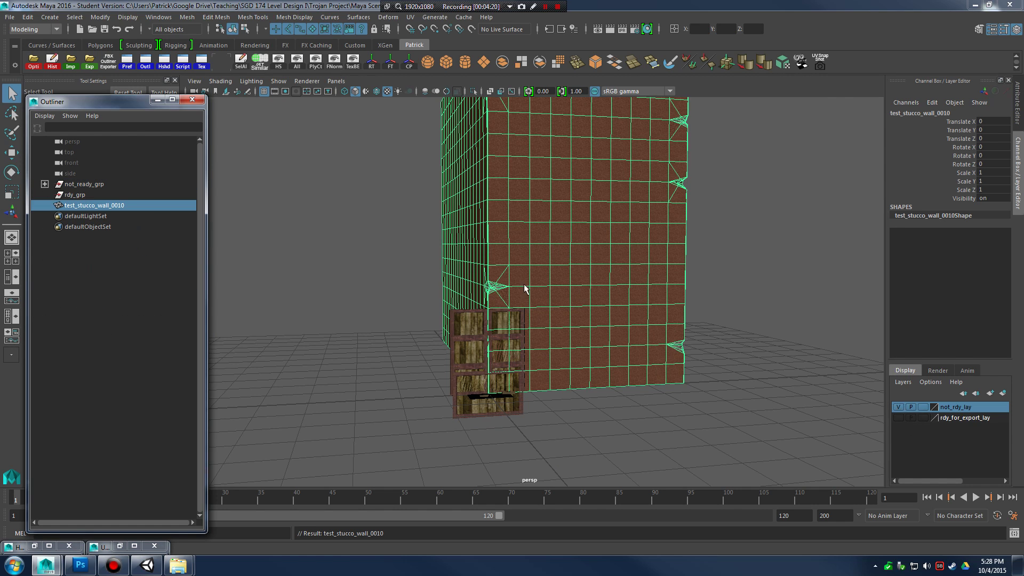
middle_drag(102, 207, 93, 185)
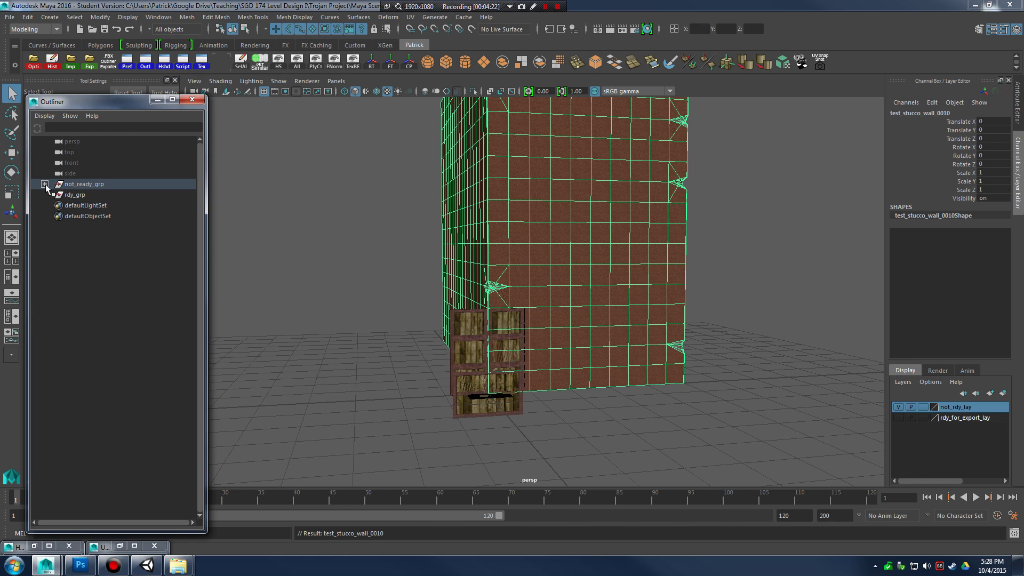
Move test_stucco_wall_0010 out of not_ready_grp to the scene's top level and hide the not_rdy_lay display layer.
click(45, 184)
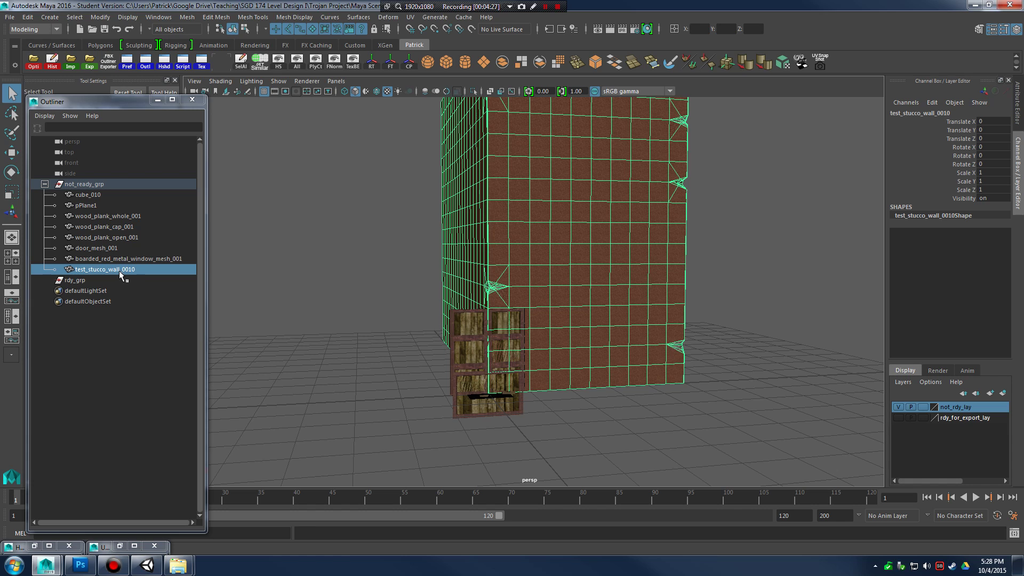
middle_drag(120, 271, 109, 358)
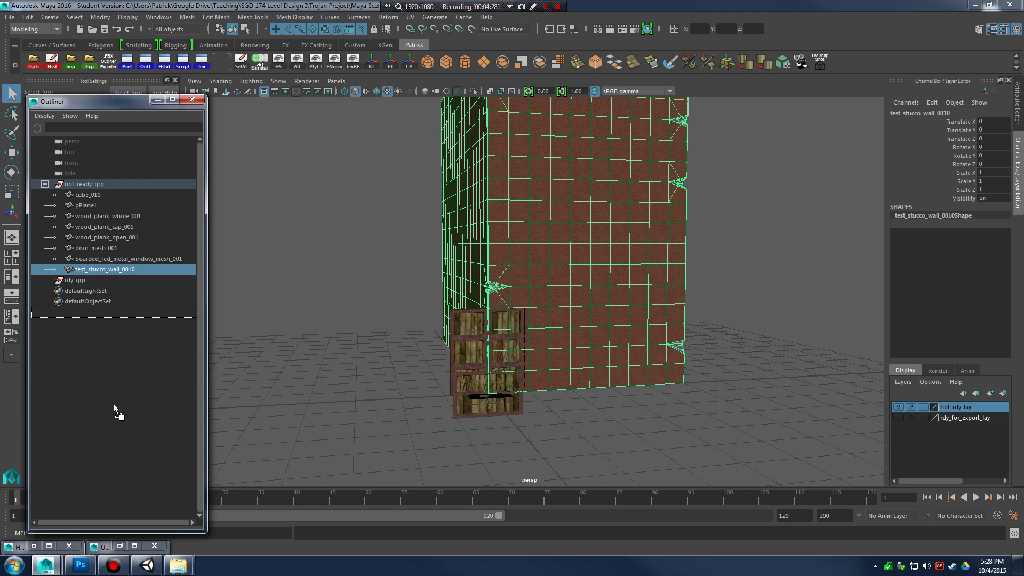
middle_drag(113, 405, 79, 287)
click(45, 184)
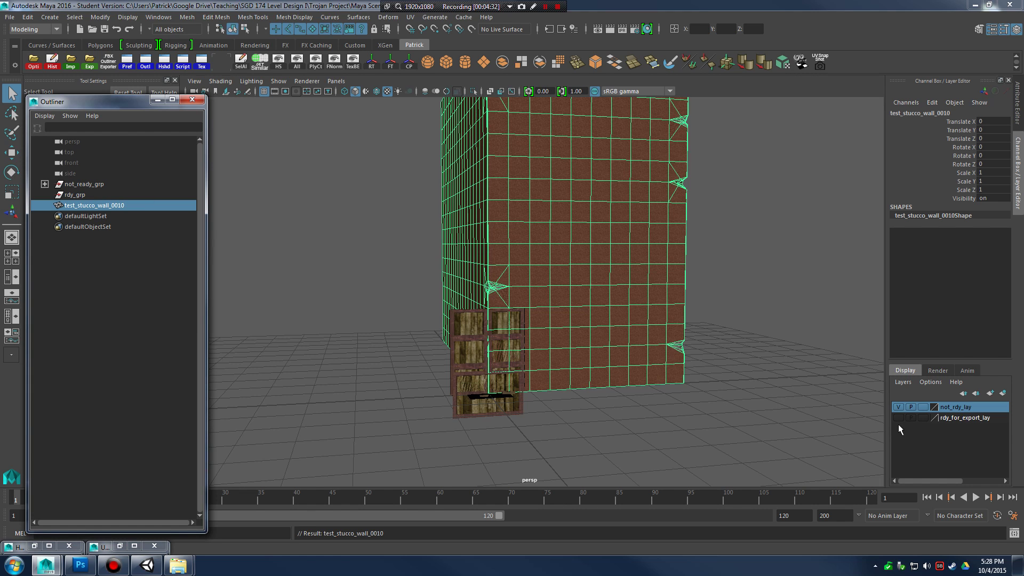
click(900, 408)
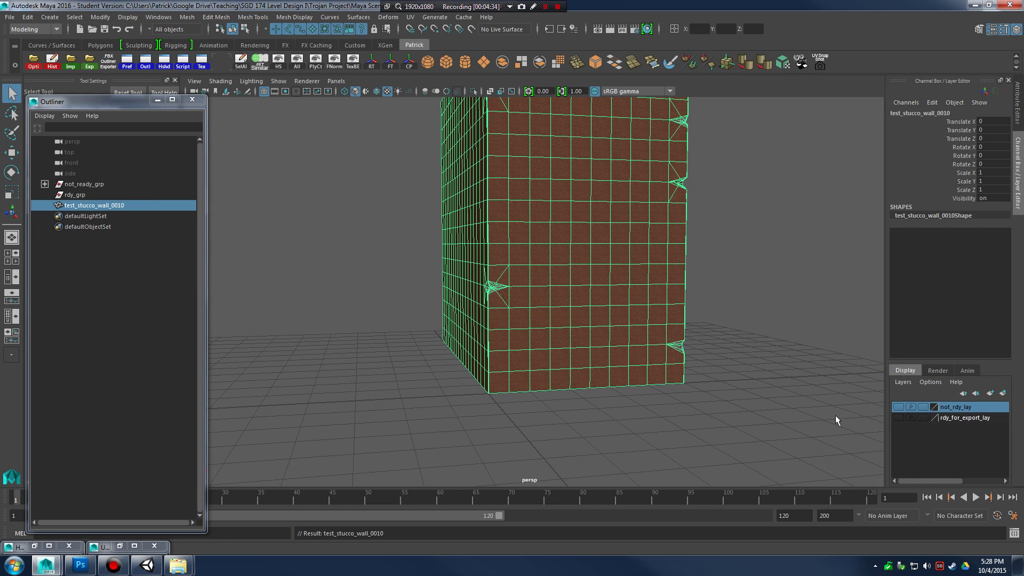
Extract the second face from the corner in the stucco wall's bottom row as a separate mesh.
click(769, 283)
click(539, 278)
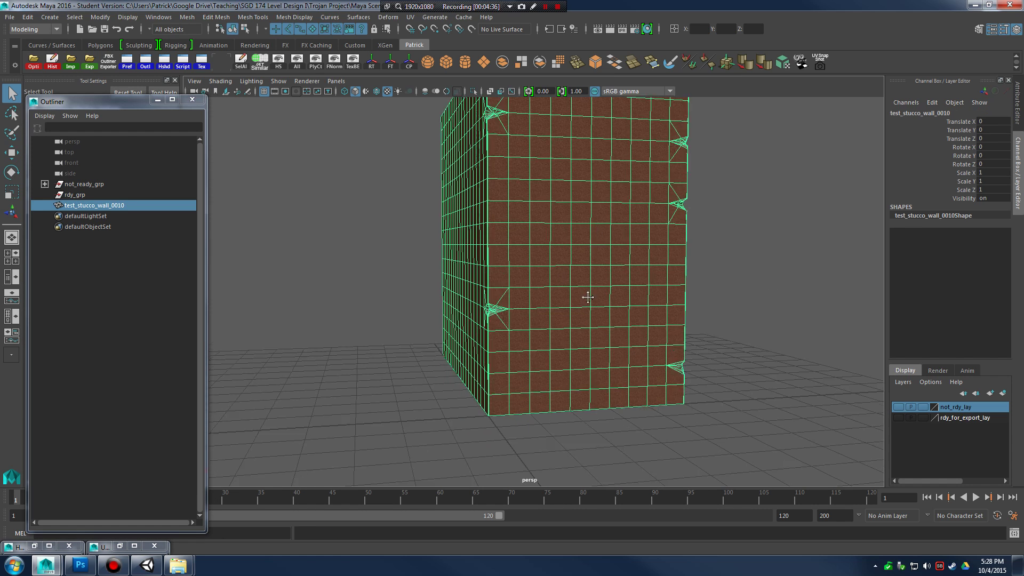
alt+drag(587, 298, 542, 319)
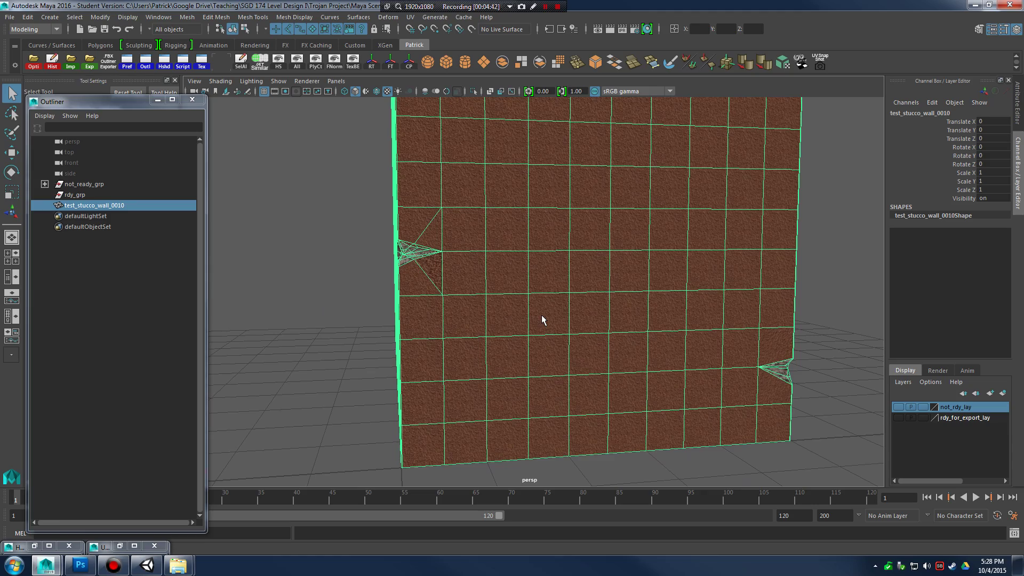
alt+drag(536, 315, 599, 331)
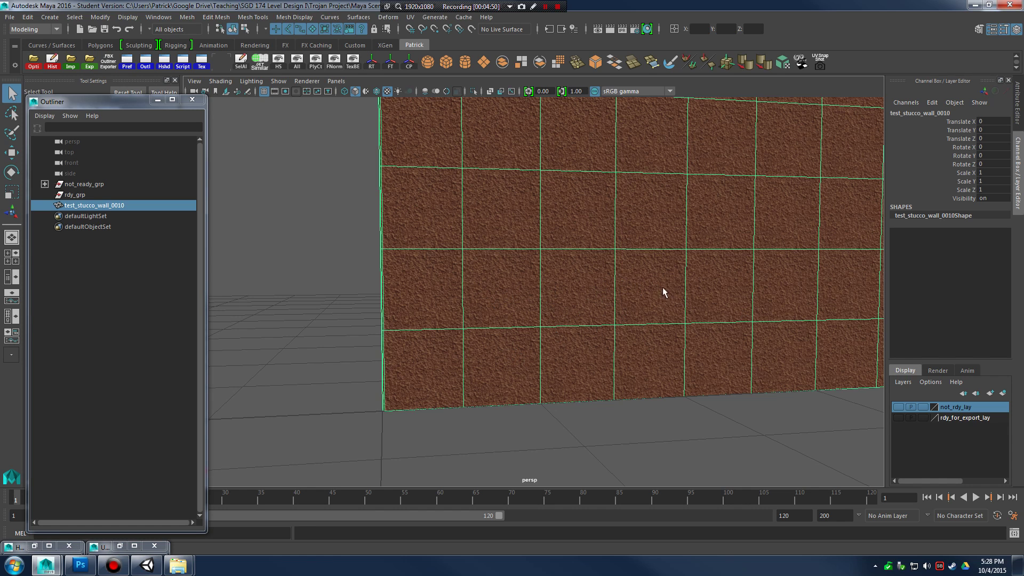
right_drag(512, 268, 513, 312)
click(510, 368)
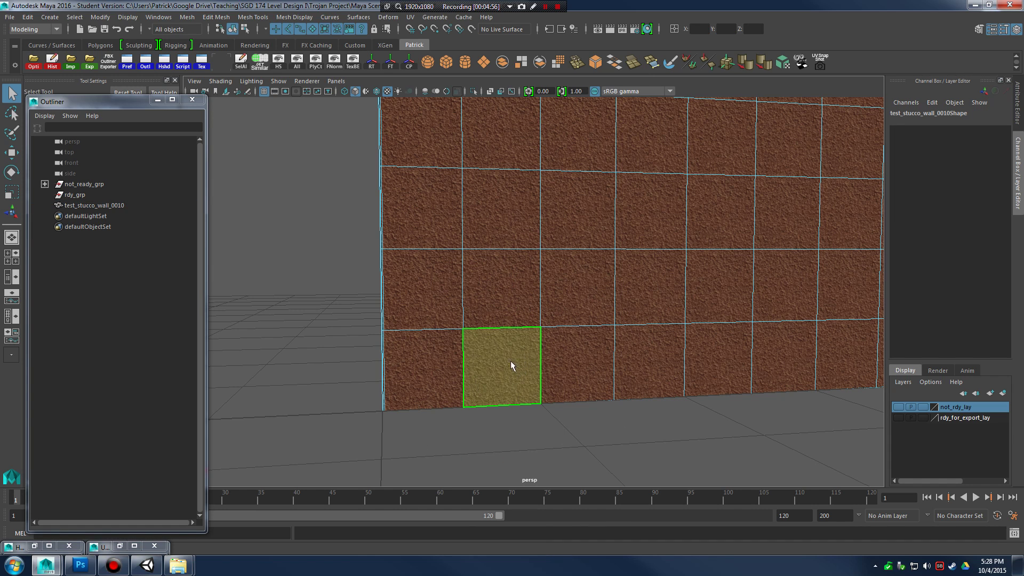
click(216, 17)
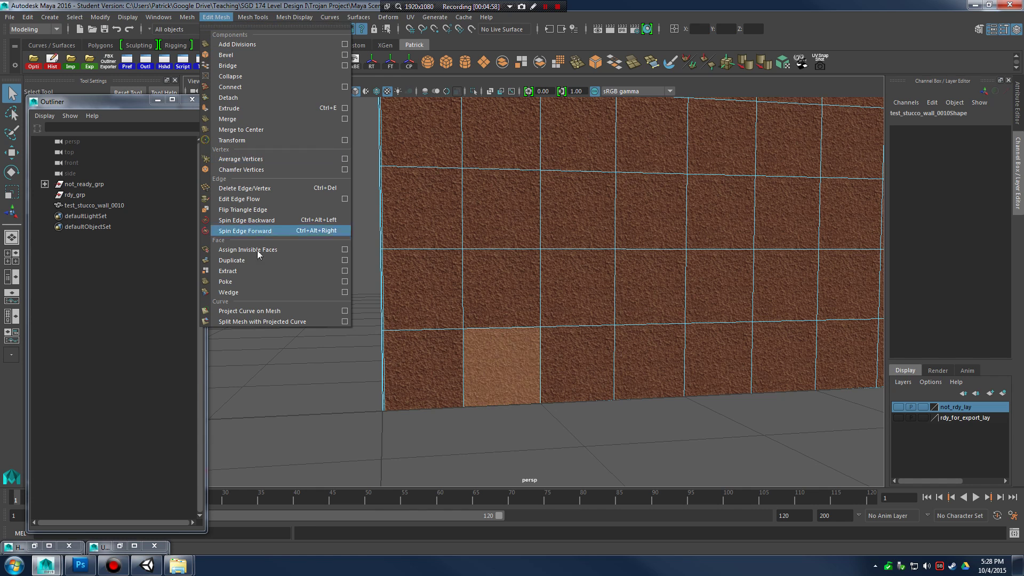
click(248, 271)
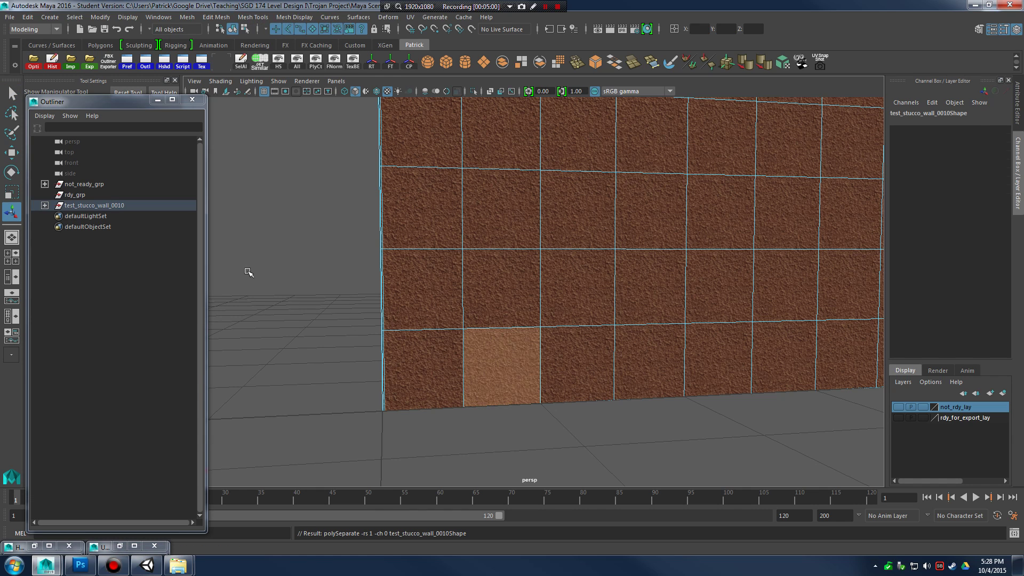
Check the two separated pieces under test_stucco_wall_0010 to tell the single patch from the remaining wall.
click(104, 206)
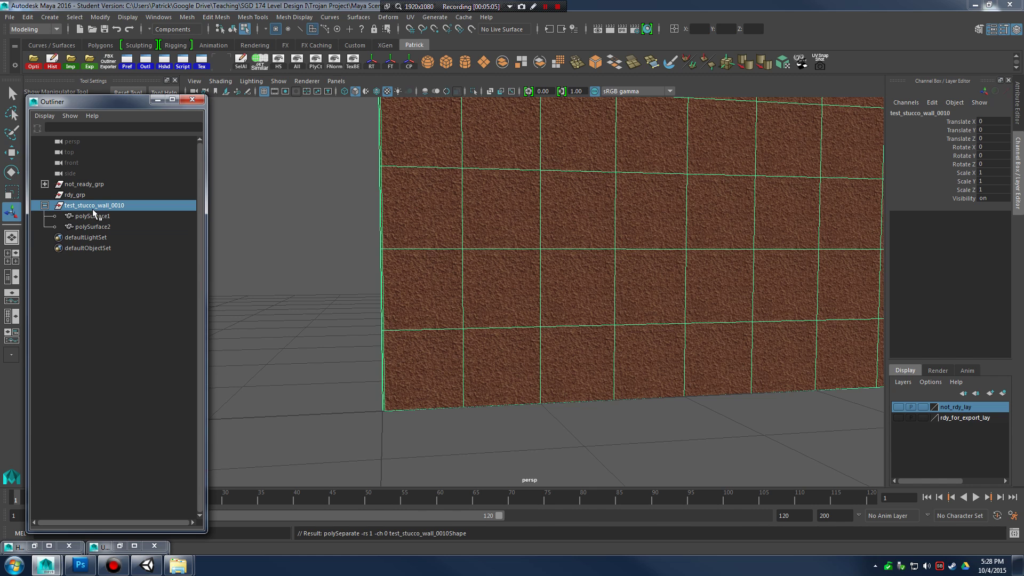
alt+drag(240, 213, 462, 278)
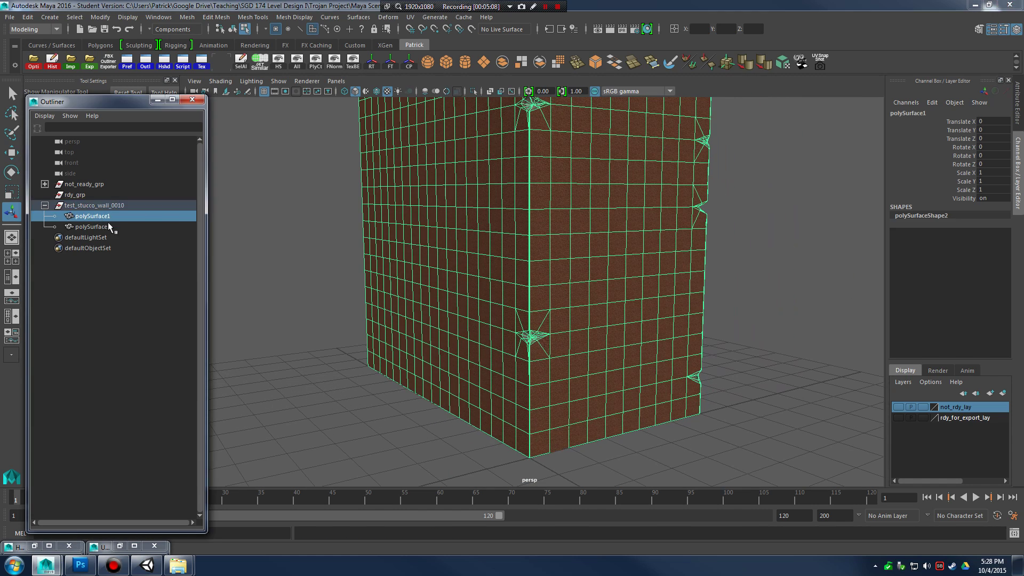
click(102, 228)
click(103, 219)
click(103, 228)
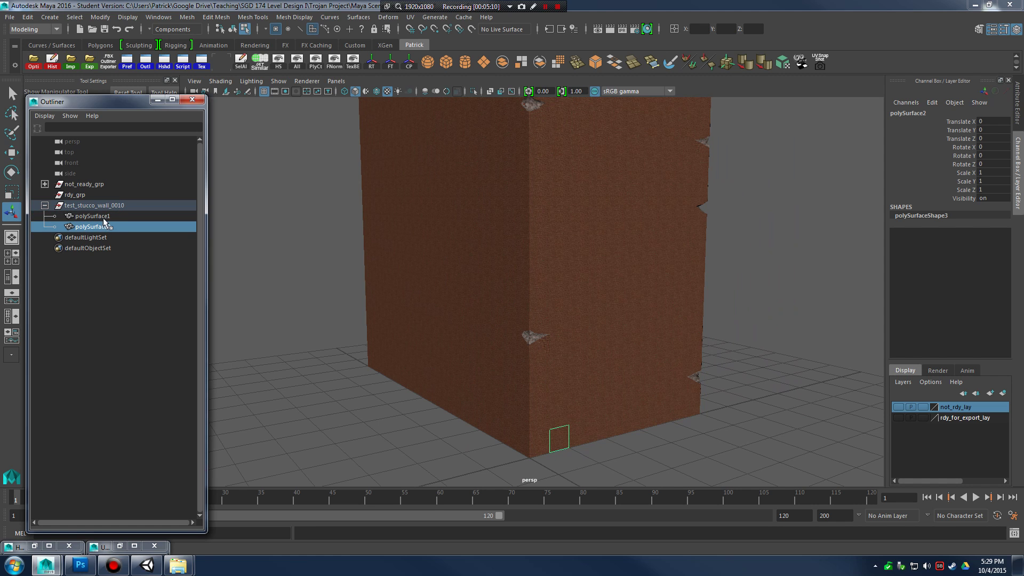
alt+right_drag(496, 245, 657, 318)
key(w)
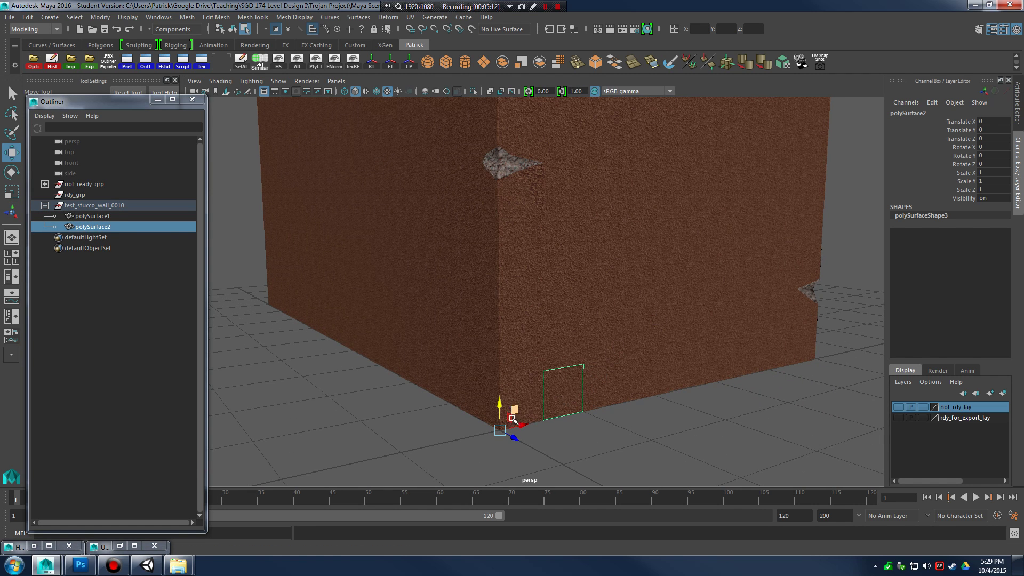
click(101, 217)
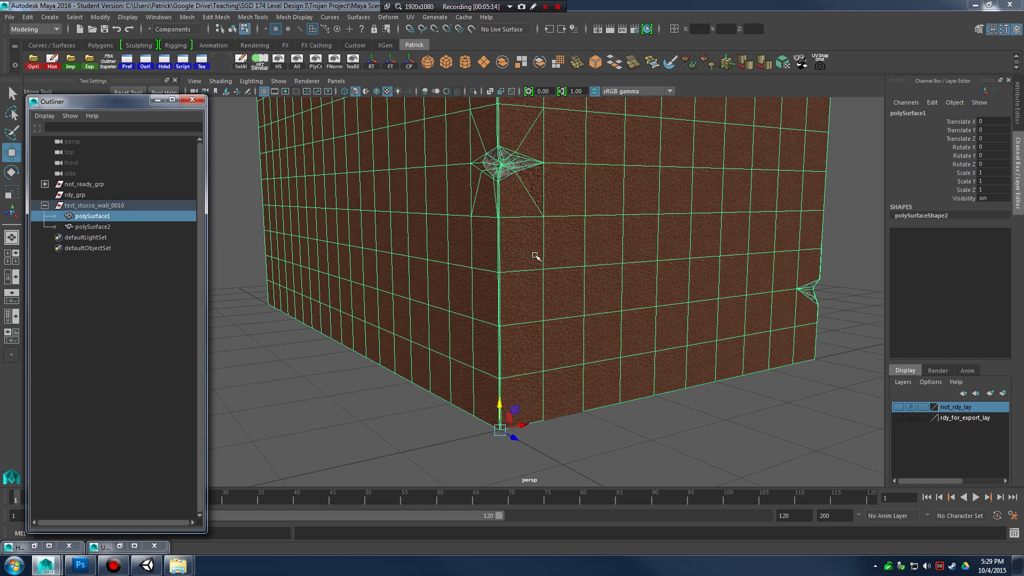
Move the extracted single-face patch out of test_stucco_wall_0010 to the top level and rename it wall_stucco_patch_001.
click(94, 227)
middle_drag(96, 228, 116, 268)
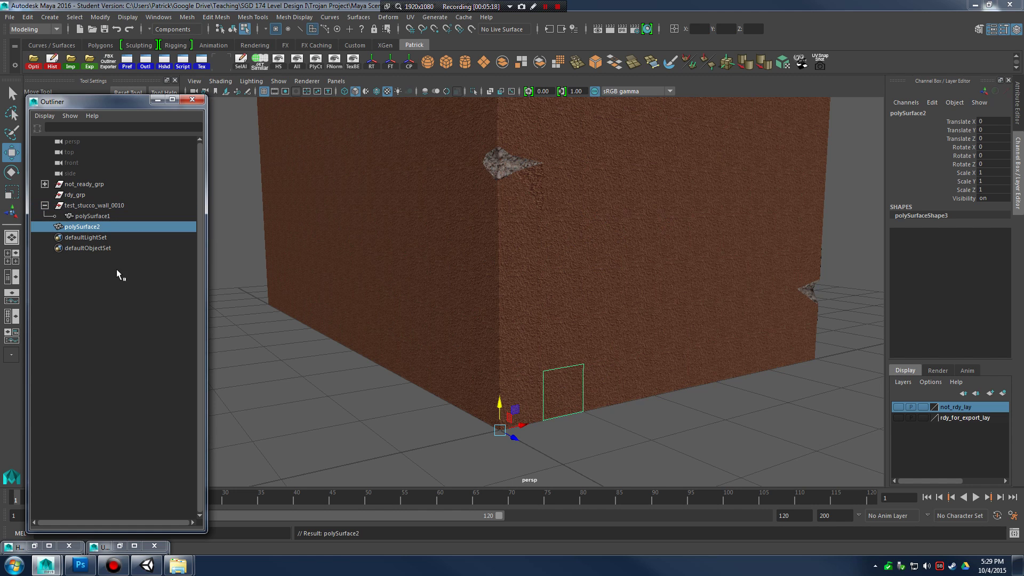
double_click(88, 229)
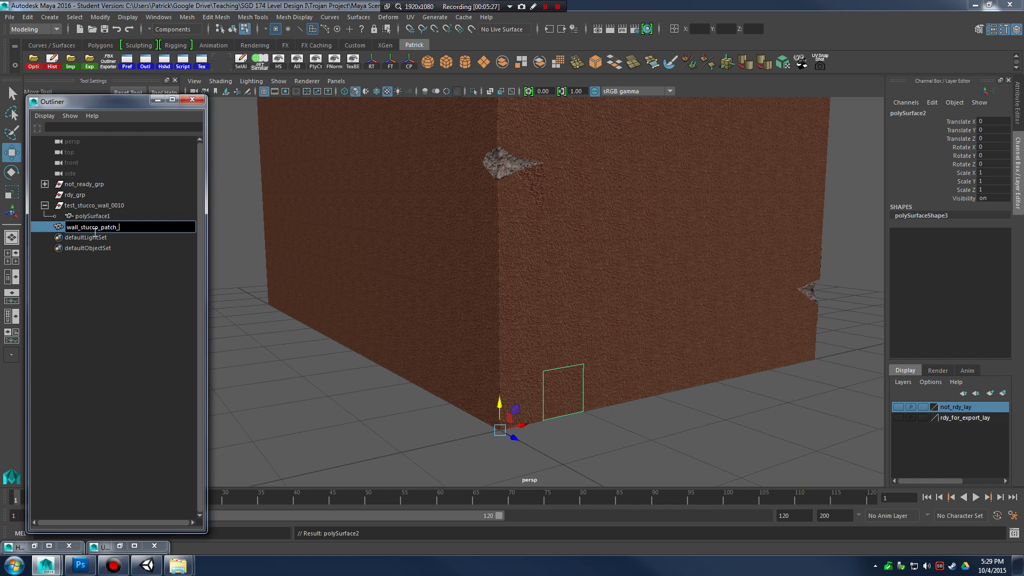
text(wall_stucco_patch_001)
key(Return)
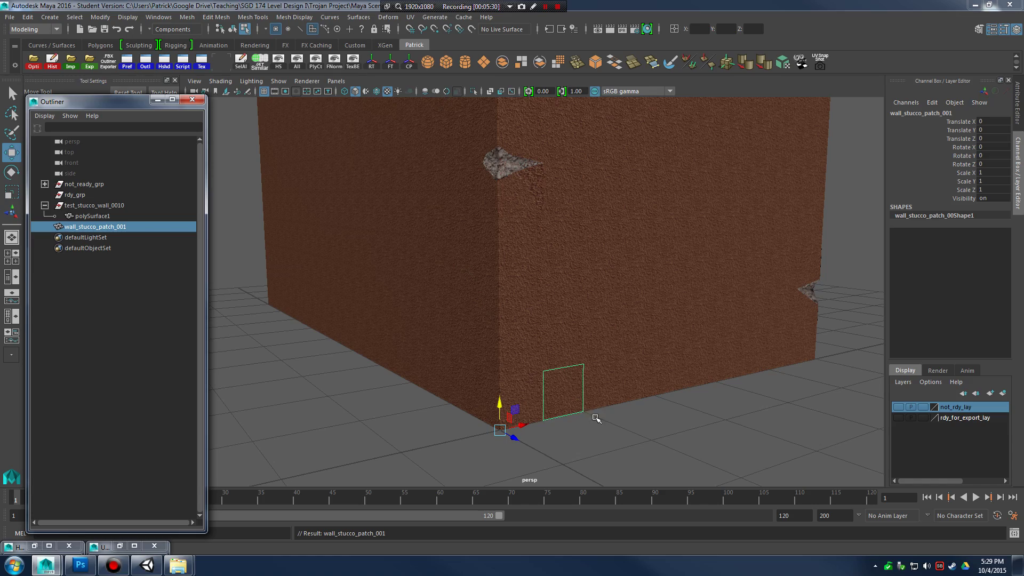
Extract the bottom corner faces of the remaining wall, including the narrow strips along the corner edge, as a separate mesh.
alt+right_drag(557, 295, 663, 216)
alt+middle_drag(663, 216, 624, 238)
alt+drag(624, 238, 619, 264)
alt+right_drag(618, 264, 587, 274)
alt+drag(588, 274, 601, 297)
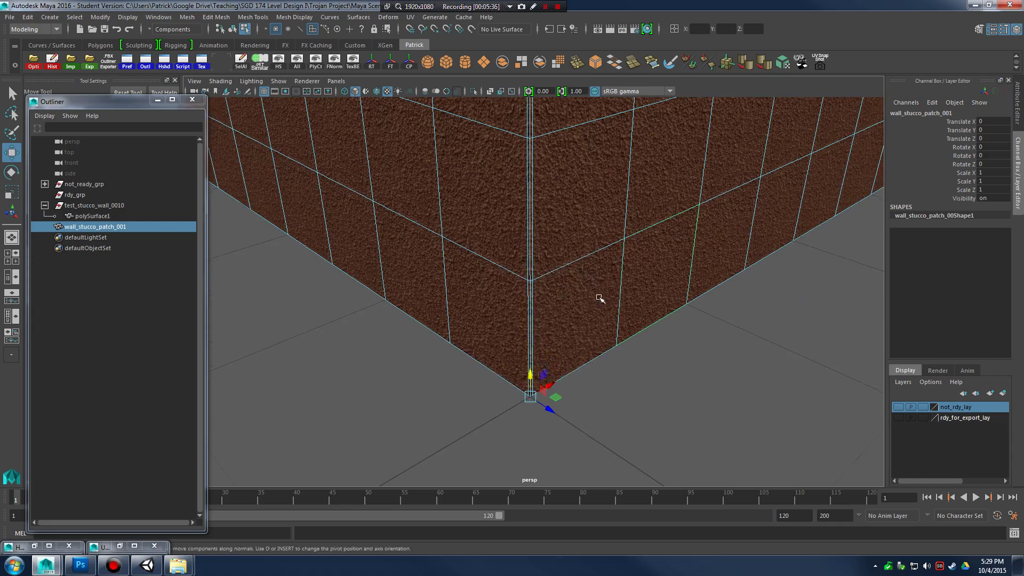
alt+right_drag(601, 297, 563, 268)
right_drag(564, 268, 561, 315)
click(507, 343)
alt+drag(642, 435, 381, 251)
click(550, 413)
drag(489, 360, 539, 429)
click(216, 16)
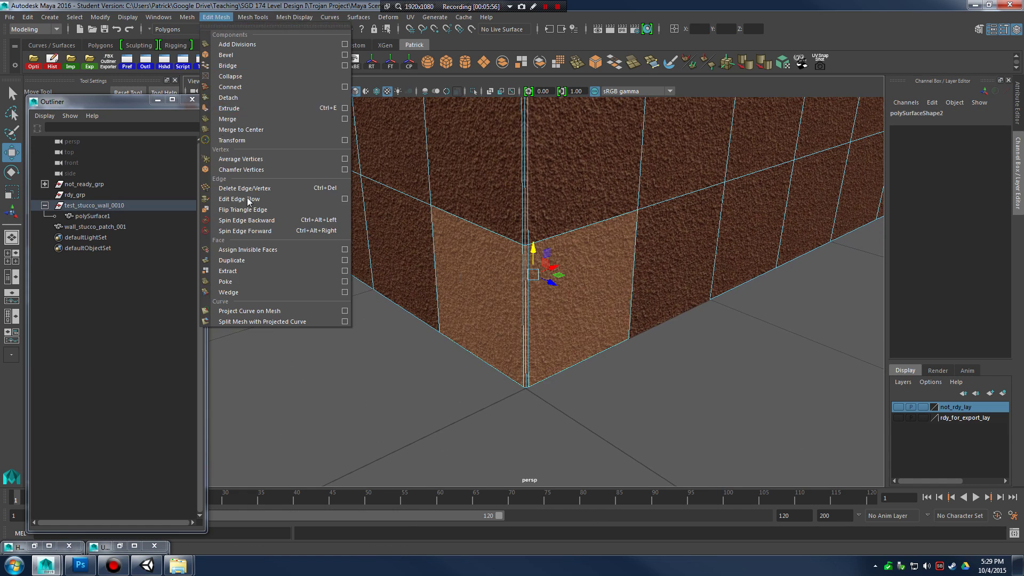
click(261, 271)
Move the extracted corner piece out of the test_stucco_wall_0010 hierarchy to the scene's top level.
click(56, 217)
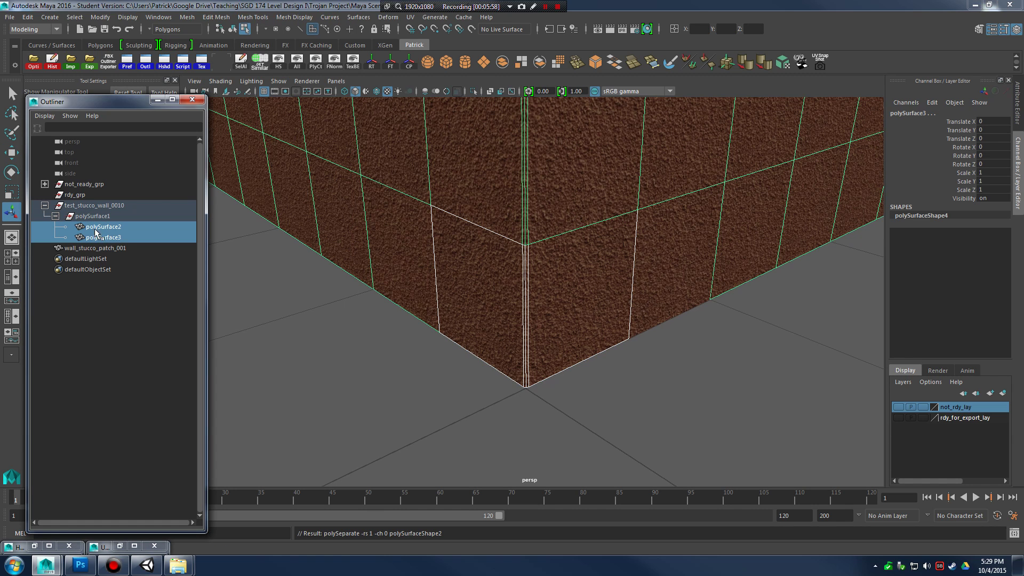
click(113, 238)
click(112, 228)
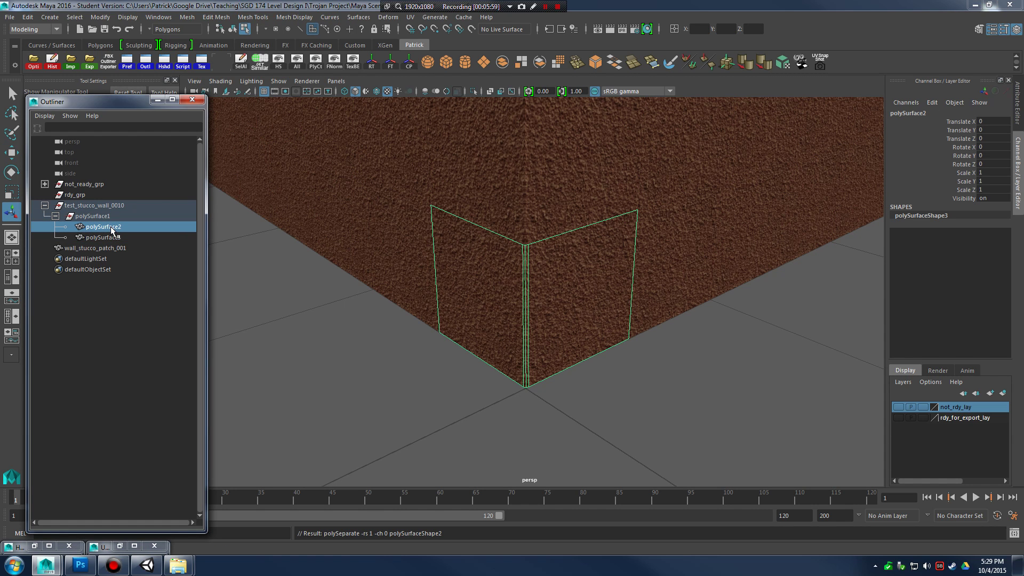
middle_drag(112, 229, 115, 352)
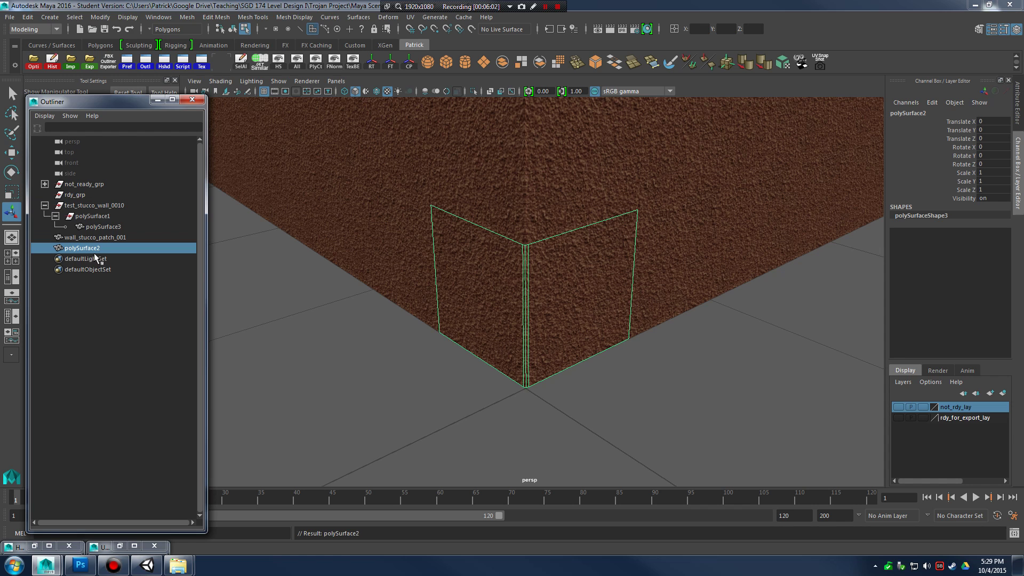
Return to object selection and rename the extracted corner piece wall_stucco_corner_001.
click(674, 251)
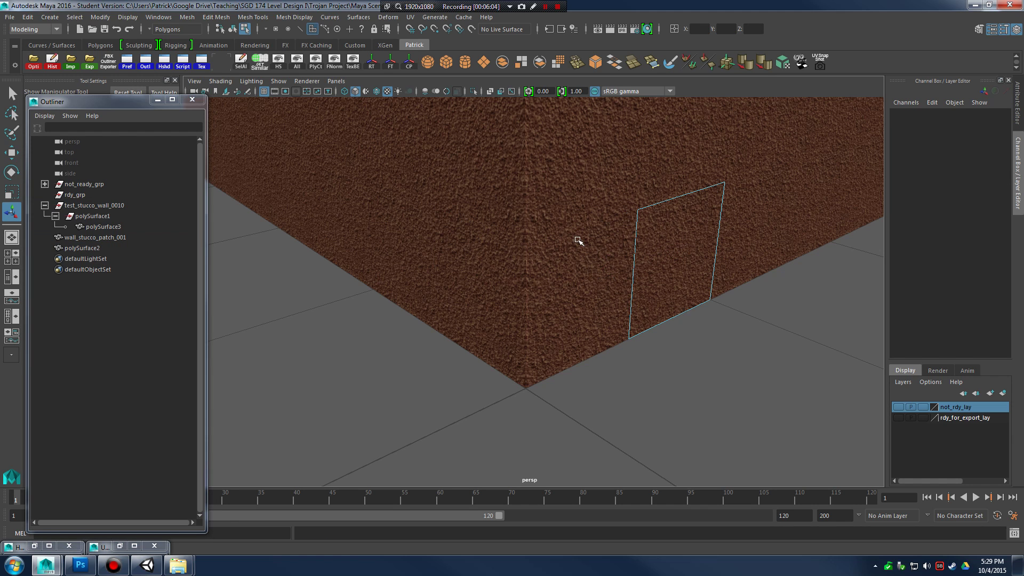
right_drag(578, 240, 620, 224)
click(683, 235)
click(564, 273)
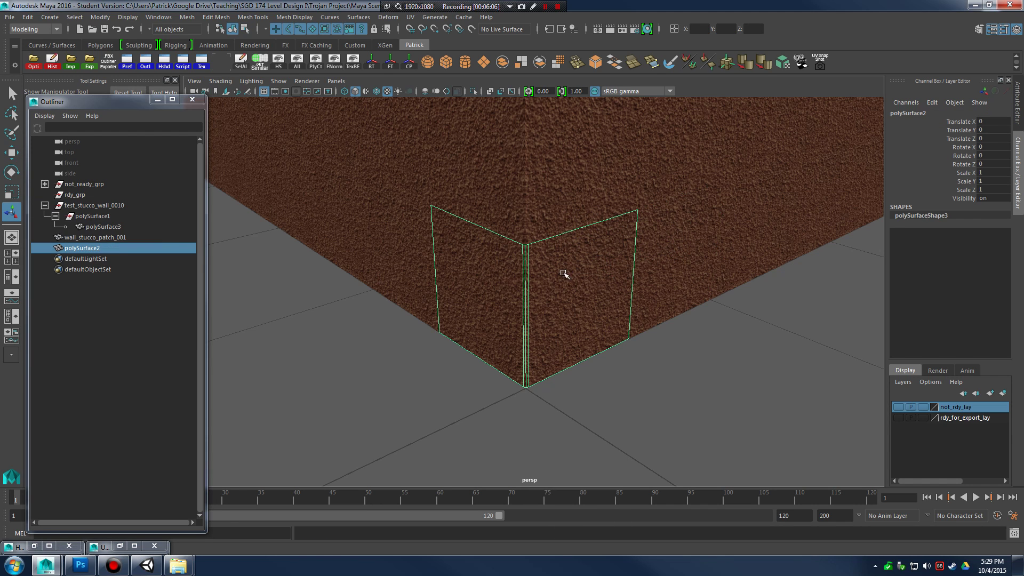
double_click(91, 249)
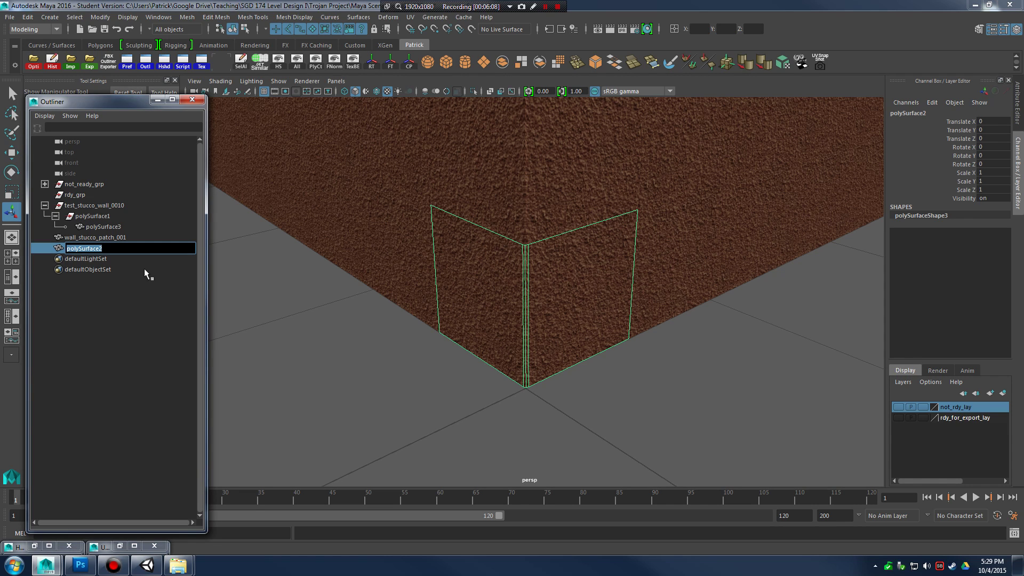
text(wall_stucco_corner_001)
key(Return)
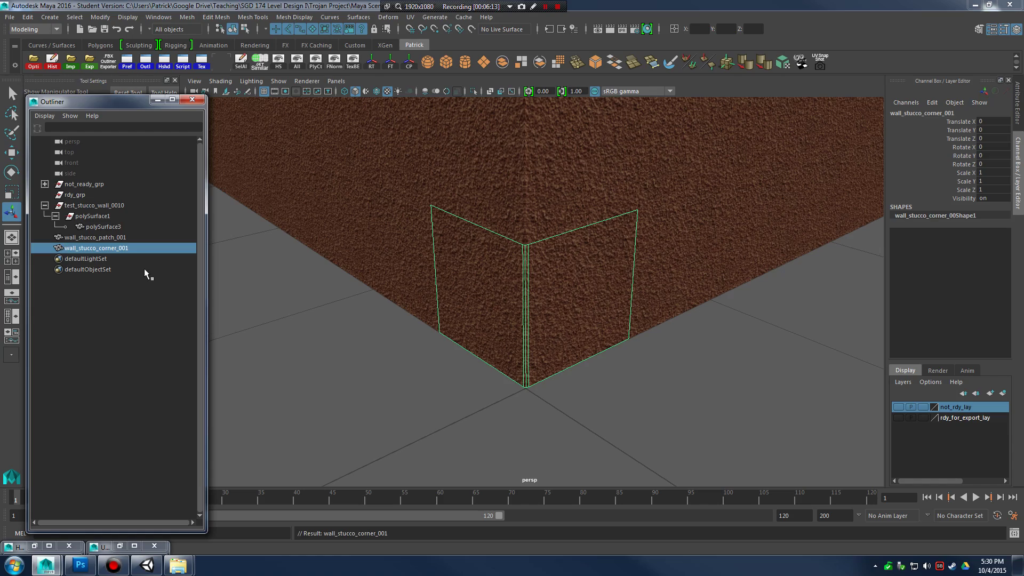
Delete the faces of polySurface3 on one side of the corner, leaving four columns beside the corner edge.
click(107, 226)
key(f)
alt+drag(587, 229, 761, 343)
scroll(784, 377, up, 6)
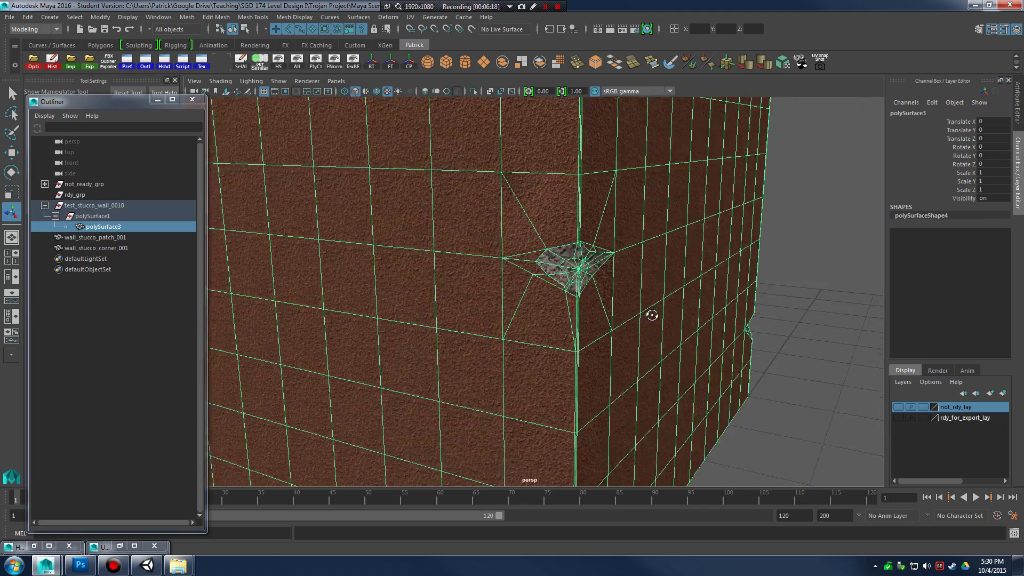
alt+drag(652, 315, 542, 270)
right_drag(542, 288, 542, 298)
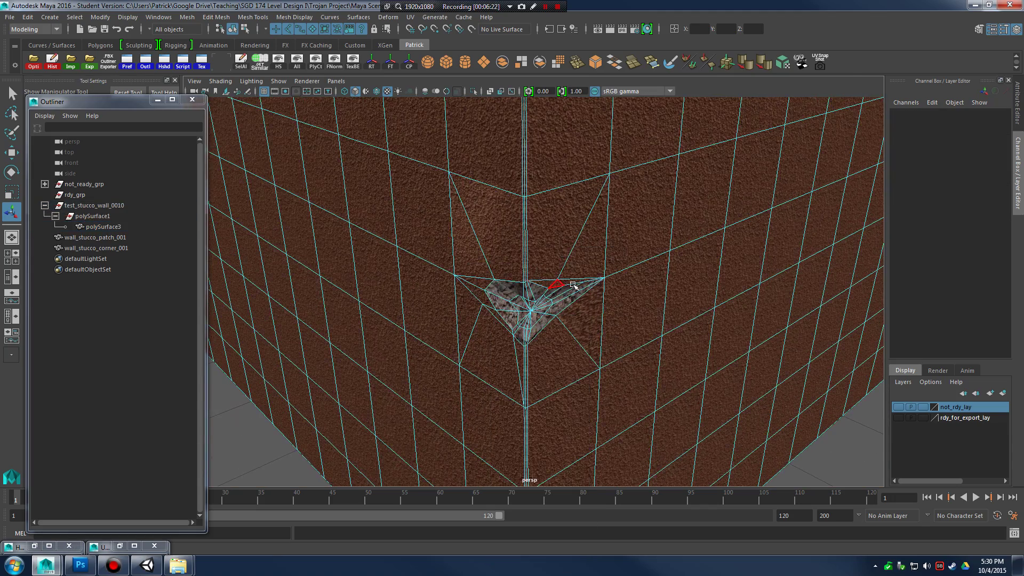
scroll(448, 279, down, 5)
alt+drag(448, 279, 605, 311)
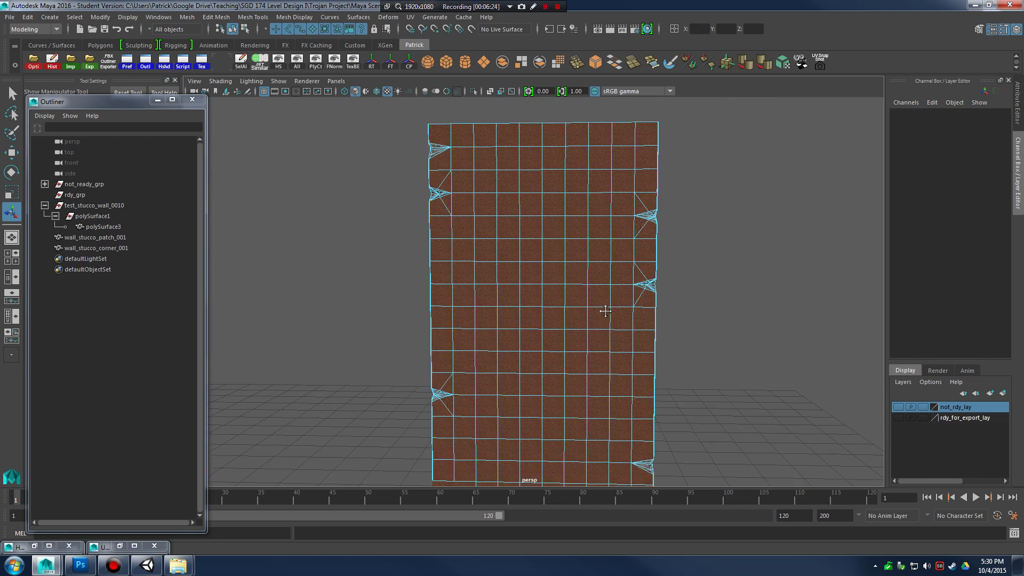
scroll(496, 223, down, 3)
drag(543, 147, 765, 463)
key(Delete)
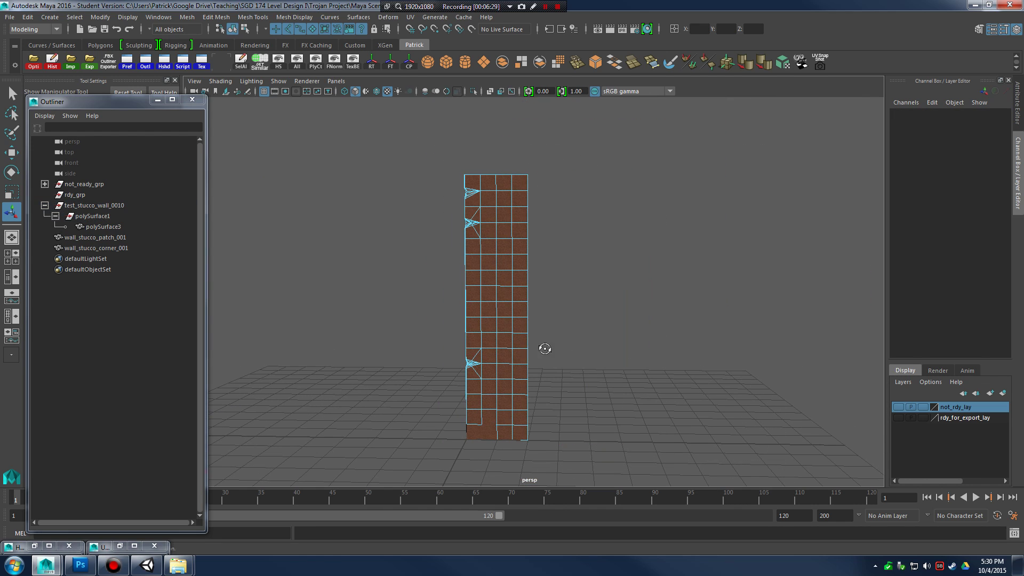
Delete the outer faces of the other wall side, leaving four columns beside the corner edge.
alt+drag(542, 347, 547, 350)
drag(262, 154, 485, 493)
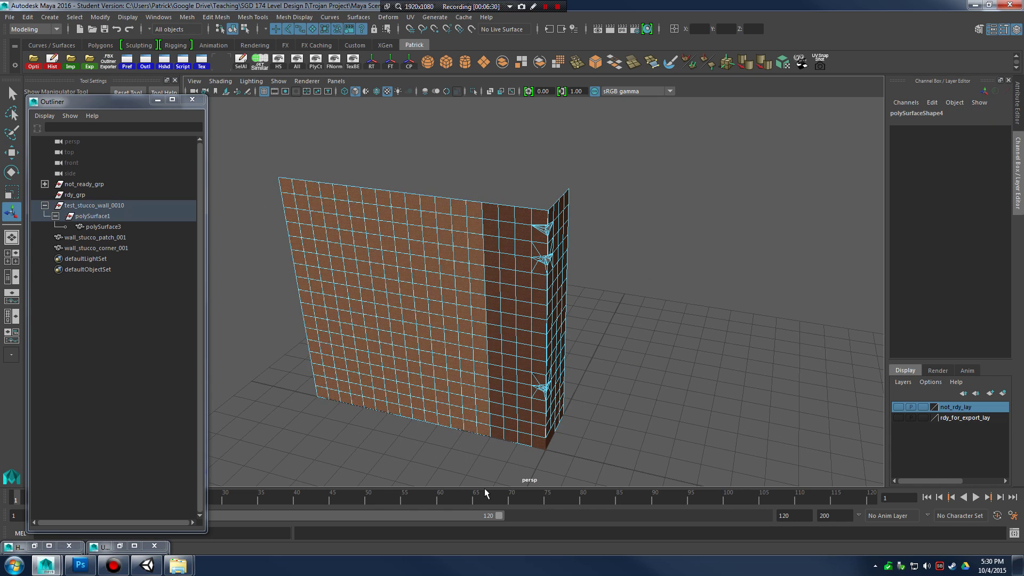
key(Delete)
Extract the faces around the lowest broken section of the corner, including its narrow edge strips, as a separate mesh.
alt+drag(528, 388, 544, 338)
alt+right_drag(544, 339, 663, 393)
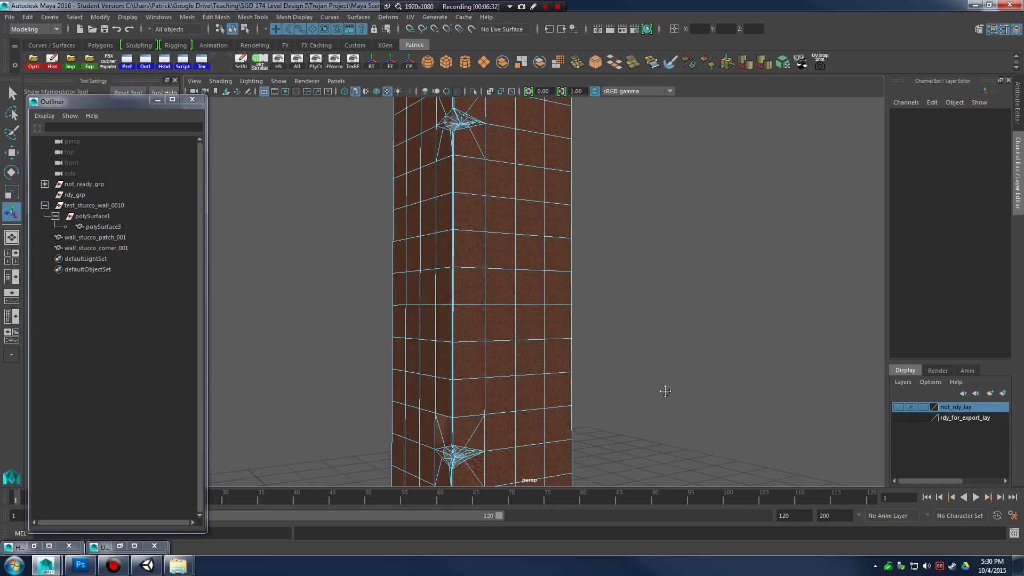
alt+drag(663, 393, 626, 303)
scroll(626, 303, up, 10)
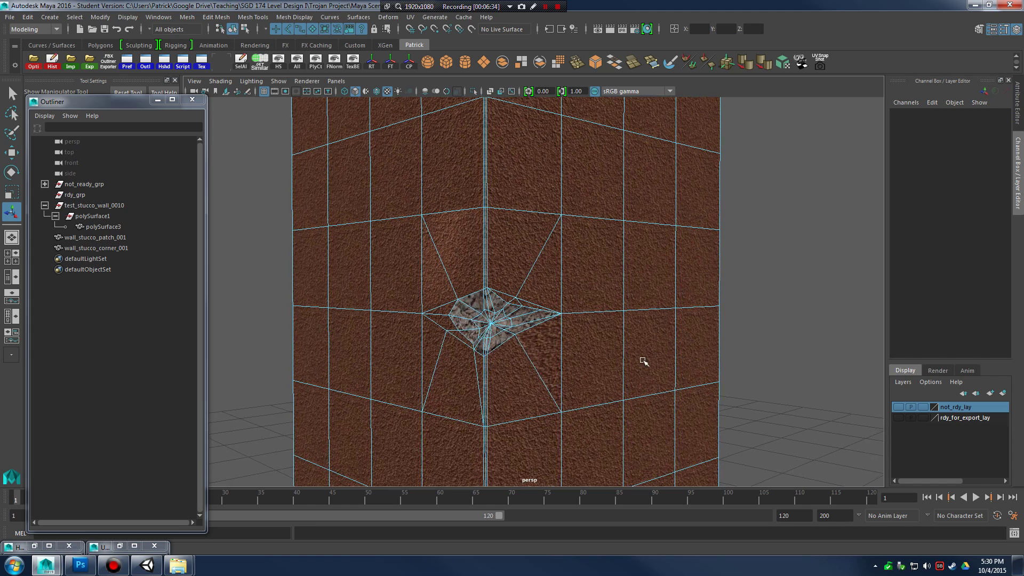
click(555, 393)
key(4)
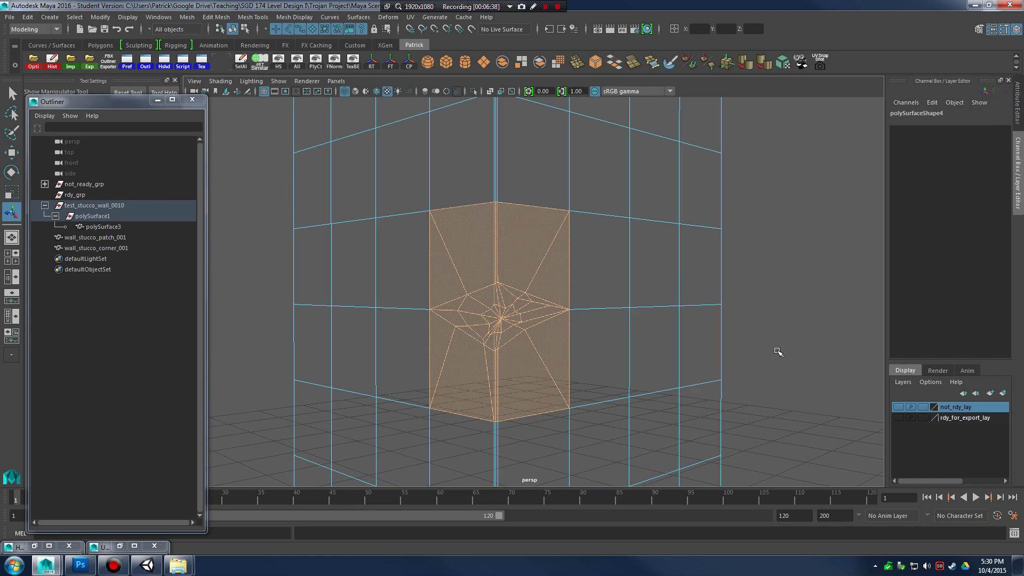
key(5)
key(6)
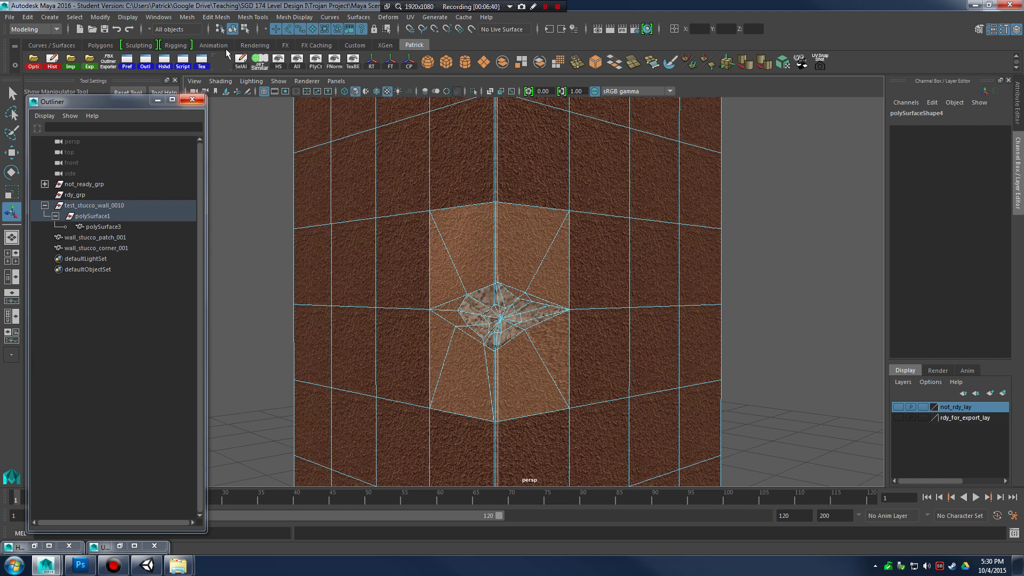
click(218, 17)
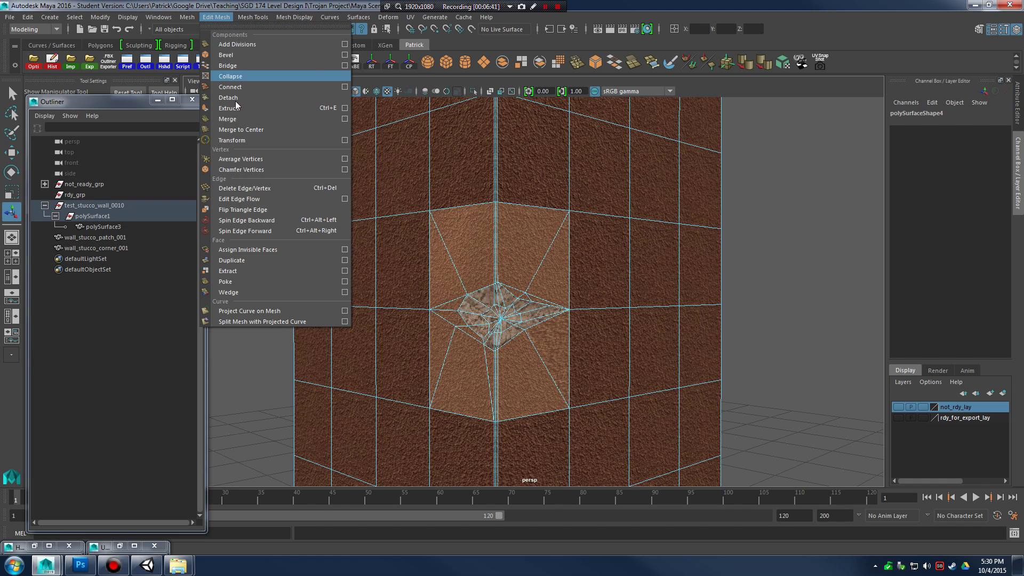
click(242, 261)
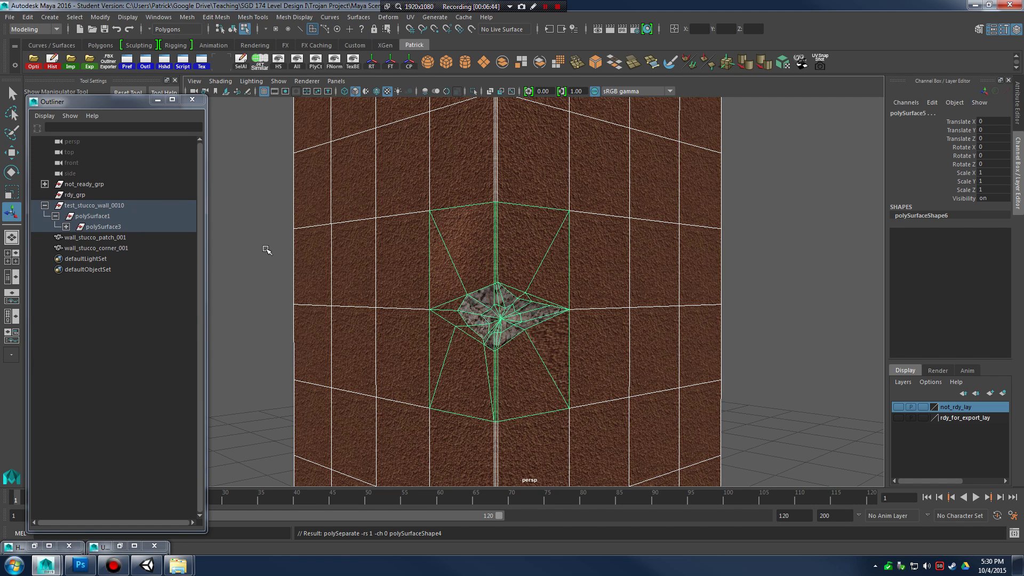
Extract the corner faces surrounding the middle broken section, two rows high, as another separate mesh.
scroll(530, 224, down, 5)
drag(530, 224, 530, 149)
scroll(556, 291, up, 5)
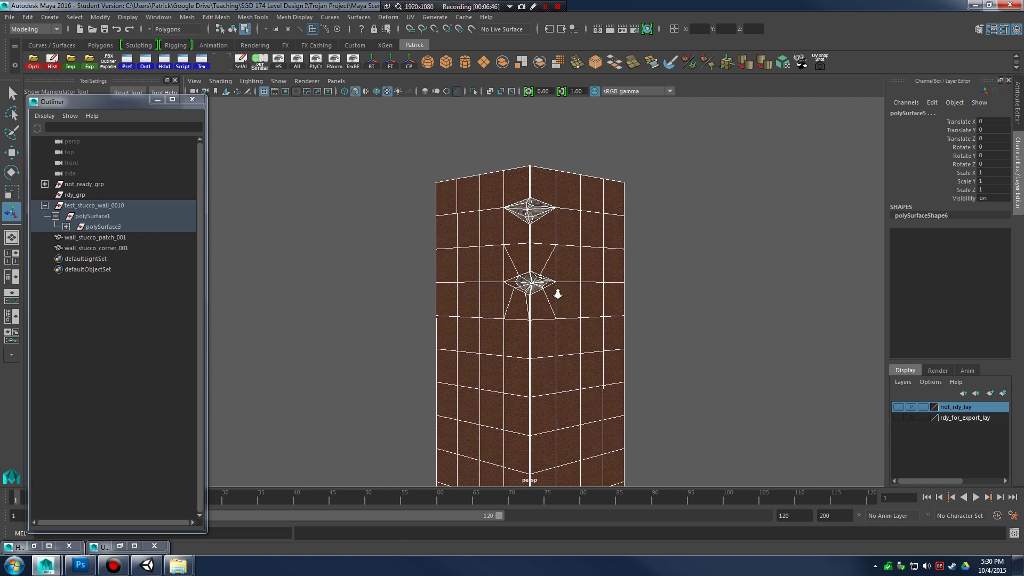
right_drag(530, 237, 526, 267)
drag(490, 229, 570, 329)
drag(484, 213, 569, 340)
scroll(587, 328, up, 8)
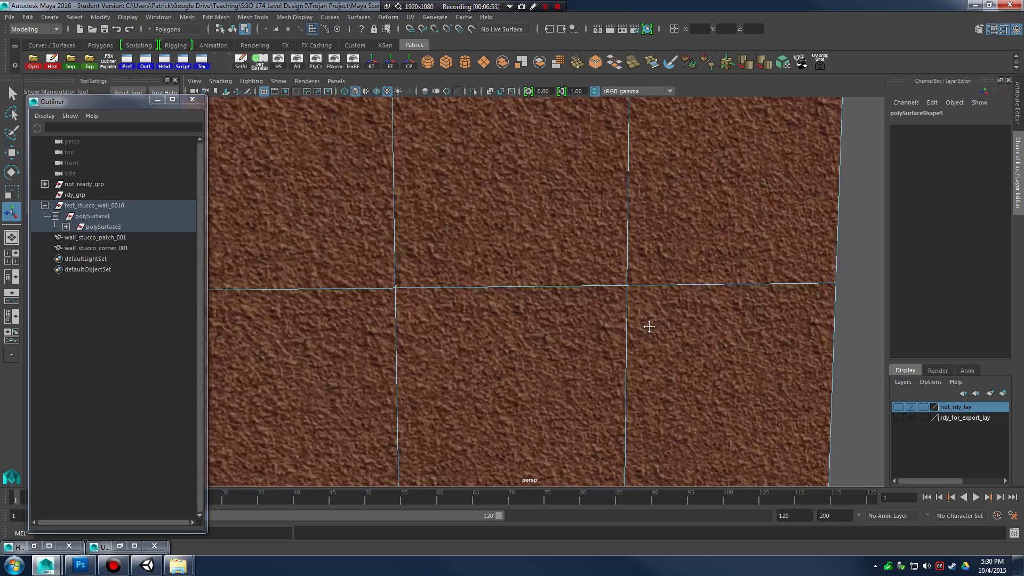
alt+middle_drag(649, 327, 747, 331)
alt+drag(546, 325, 608, 321)
alt+middle_drag(507, 301, 477, 292)
scroll(478, 291, down, 5)
scroll(477, 291, down, 1)
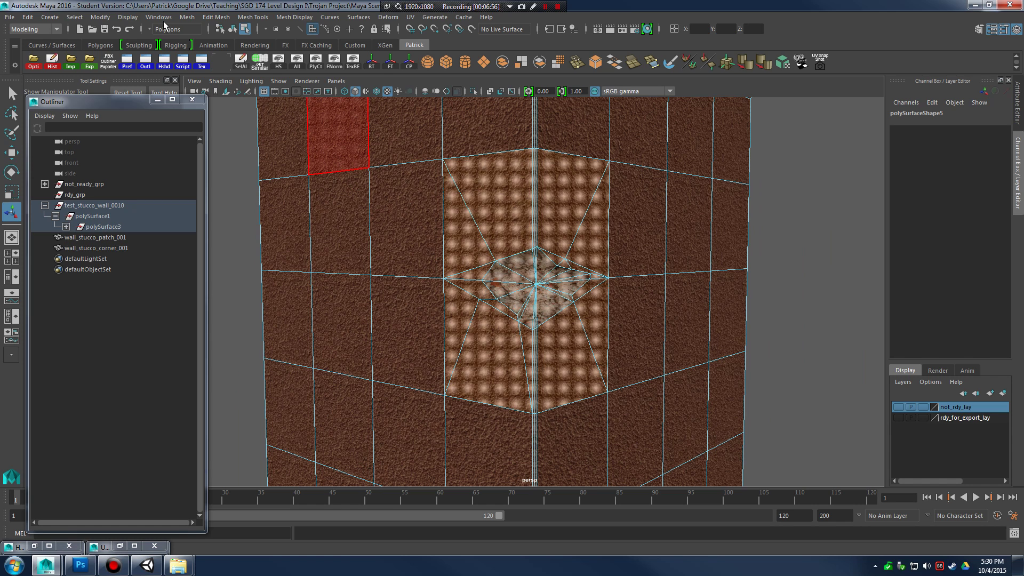
click(216, 17)
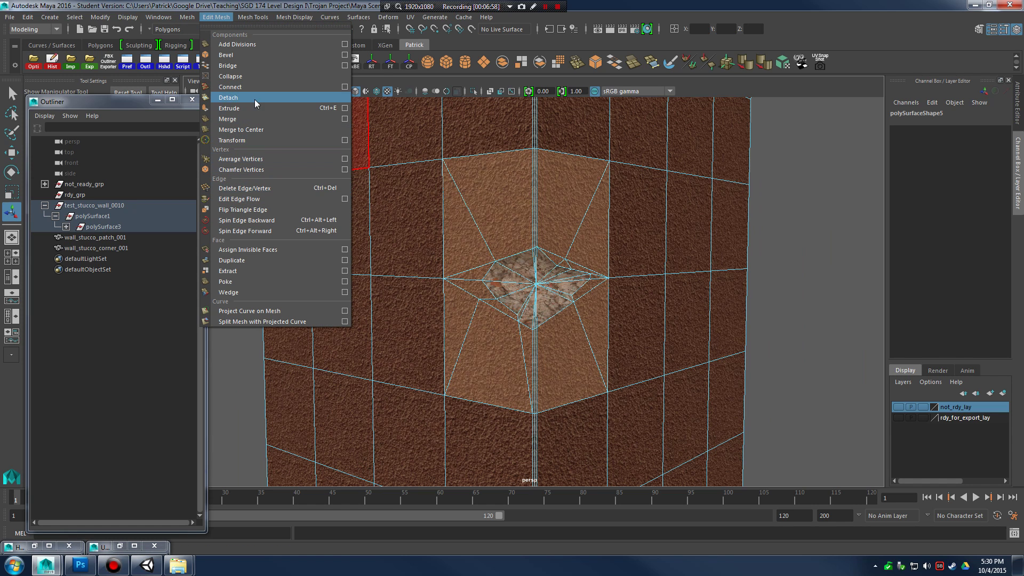
click(266, 259)
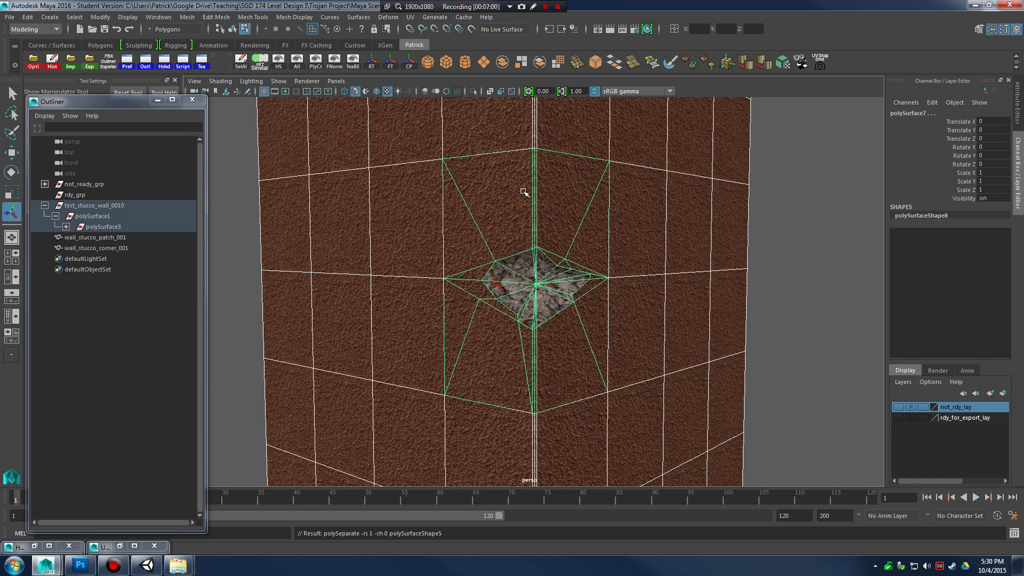
Extract the faces around the topmost broken section of the corner as its own mesh.
alt+middle_drag(559, 321, 547, 315)
right_drag(528, 236, 532, 260)
alt+drag(534, 260, 525, 251)
drag(473, 101, 613, 320)
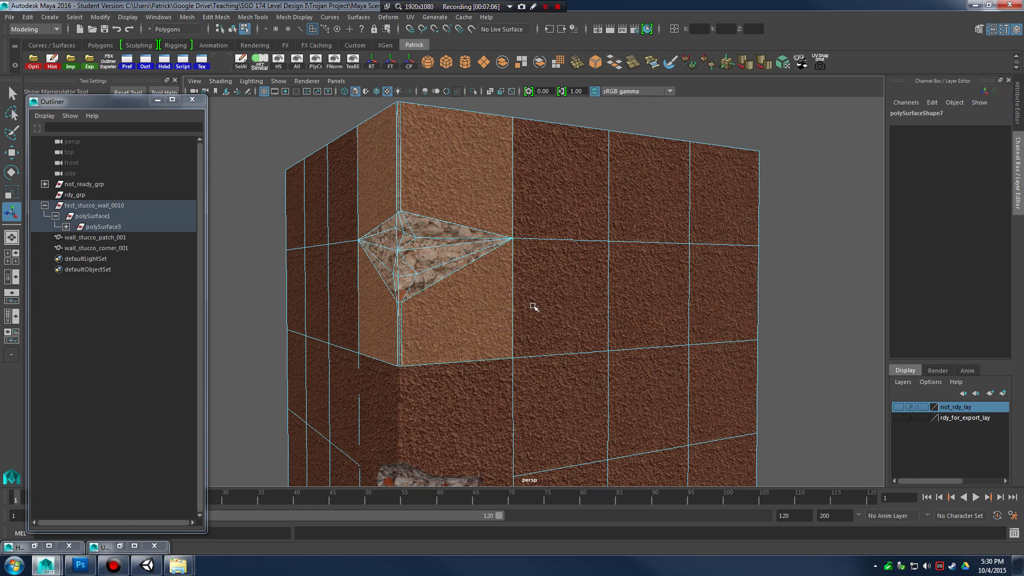
alt+drag(535, 304, 286, 6)
click(247, 18)
mouse_move(216, 17)
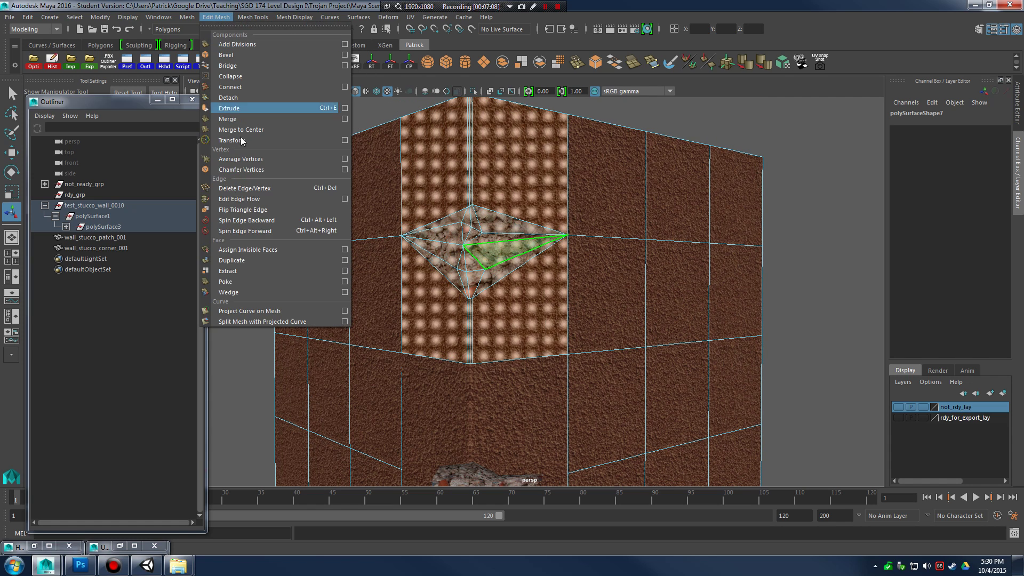
click(246, 270)
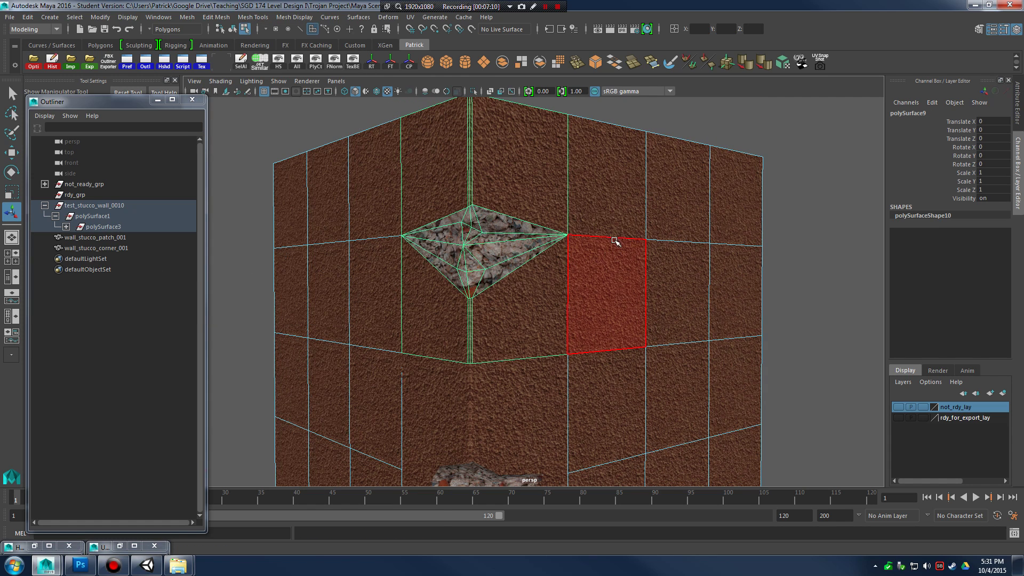
Return to object selection and delete the leftover wall mesh surrounding the extracted corner pieces.
key(F8)
click(702, 224)
click(688, 226)
scroll(688, 226, down, 10)
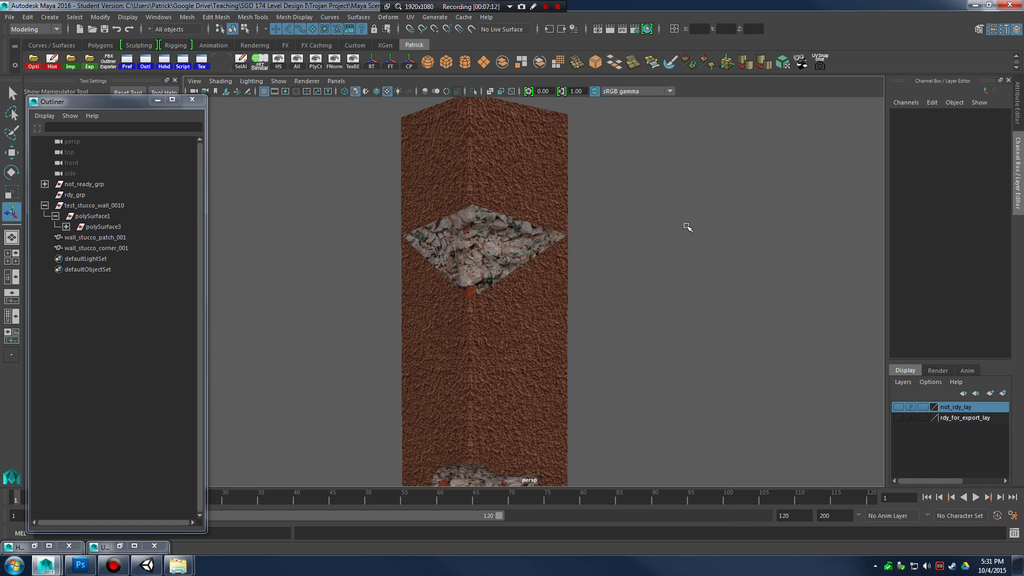
alt+drag(603, 263, 535, 201)
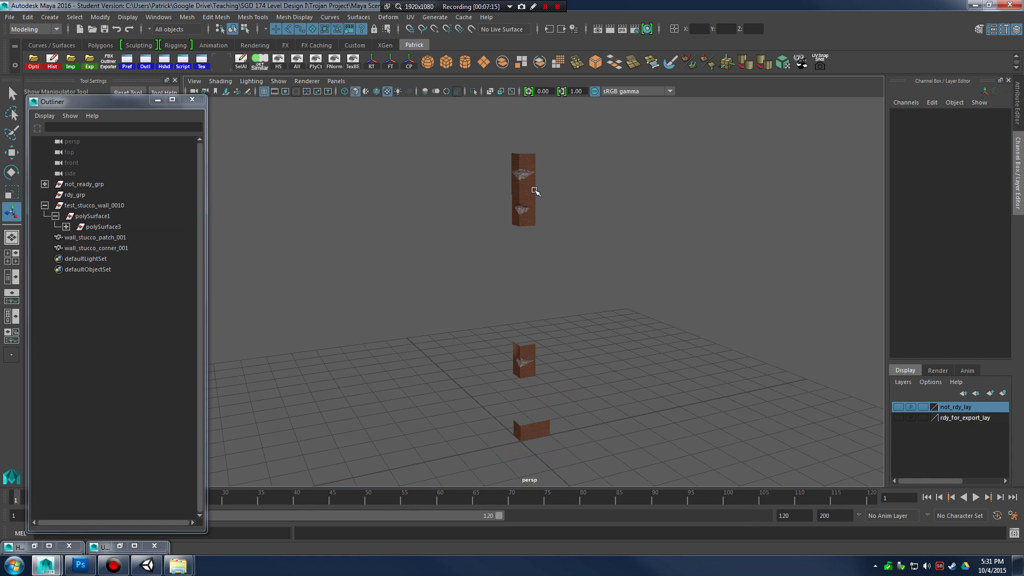
Select the remaining corner and patch pieces one at a time to check that each is a separate mesh.
click(530, 180)
click(535, 211)
click(535, 375)
click(528, 428)
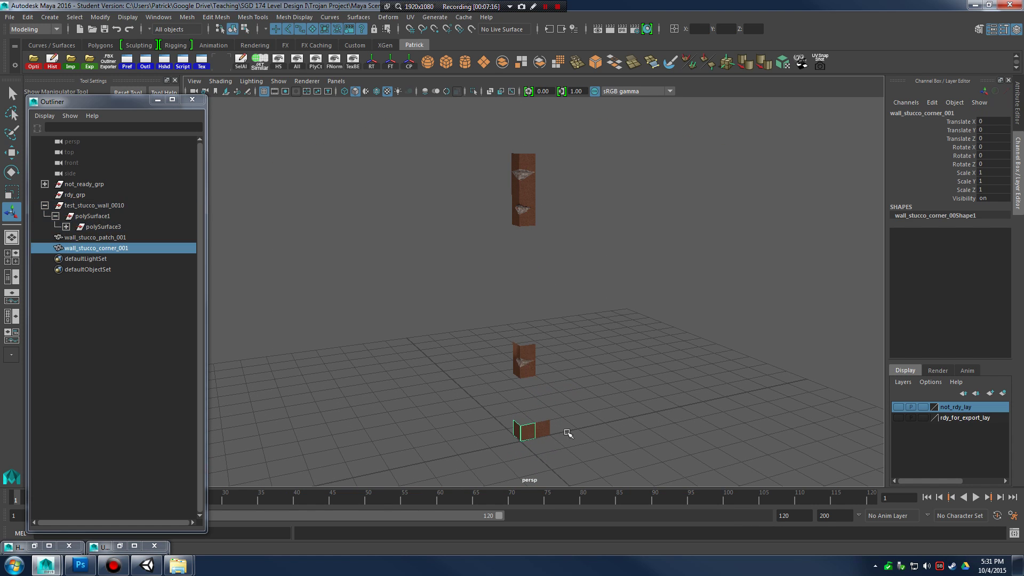
click(544, 427)
key(f)
alt+drag(588, 359, 613, 231)
click(654, 322)
click(697, 347)
click(499, 277)
Inspect the edges and shading of the lowest broken corner piece from several angles.
right_drag(606, 230, 592, 199)
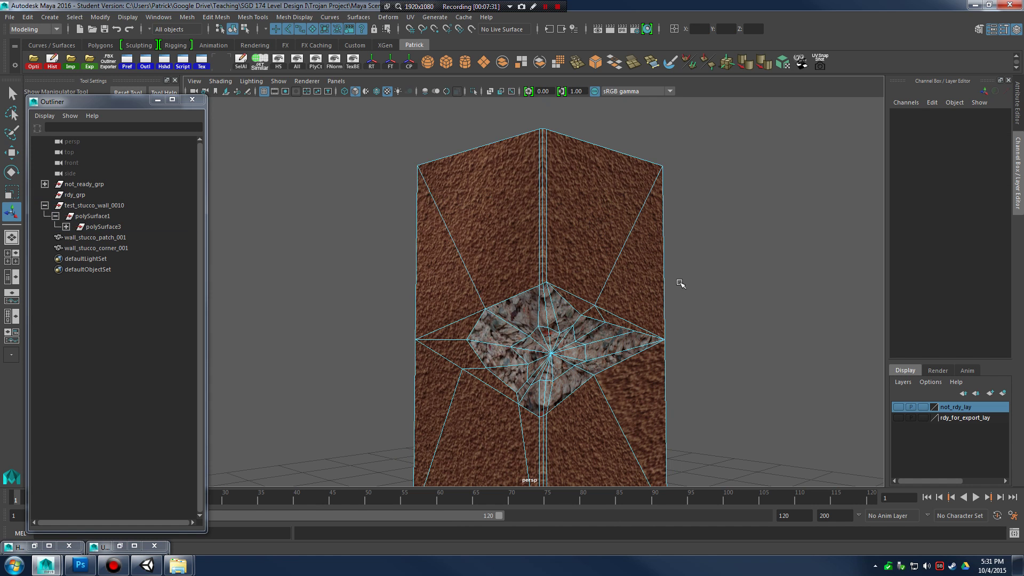
alt+drag(679, 282, 681, 201)
right_drag(681, 201, 731, 176)
alt+drag(731, 176, 763, 285)
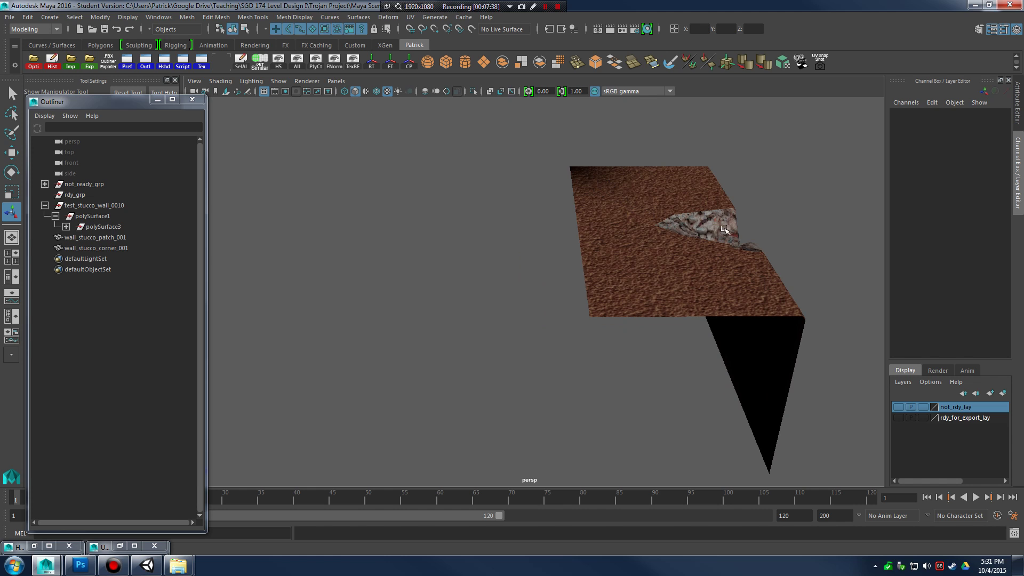
alt+drag(724, 229, 530, 242)
click(530, 241)
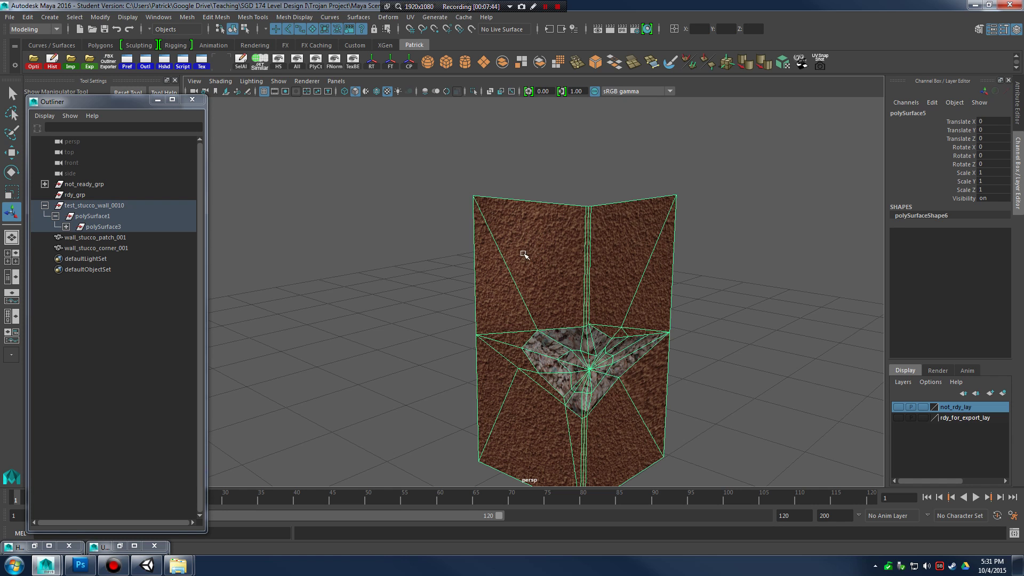
right_drag(524, 255, 534, 224)
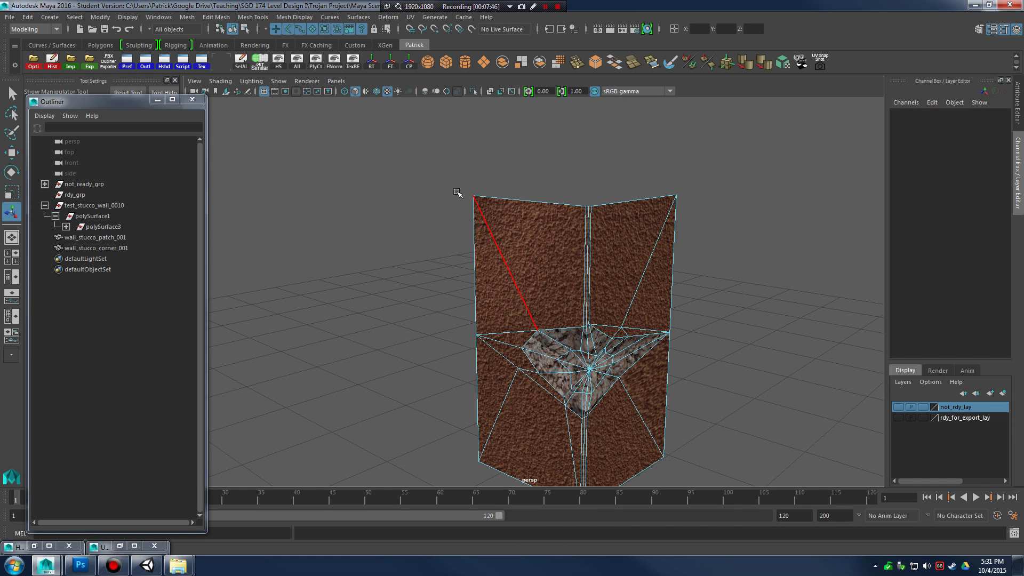
right_drag(561, 260, 613, 241)
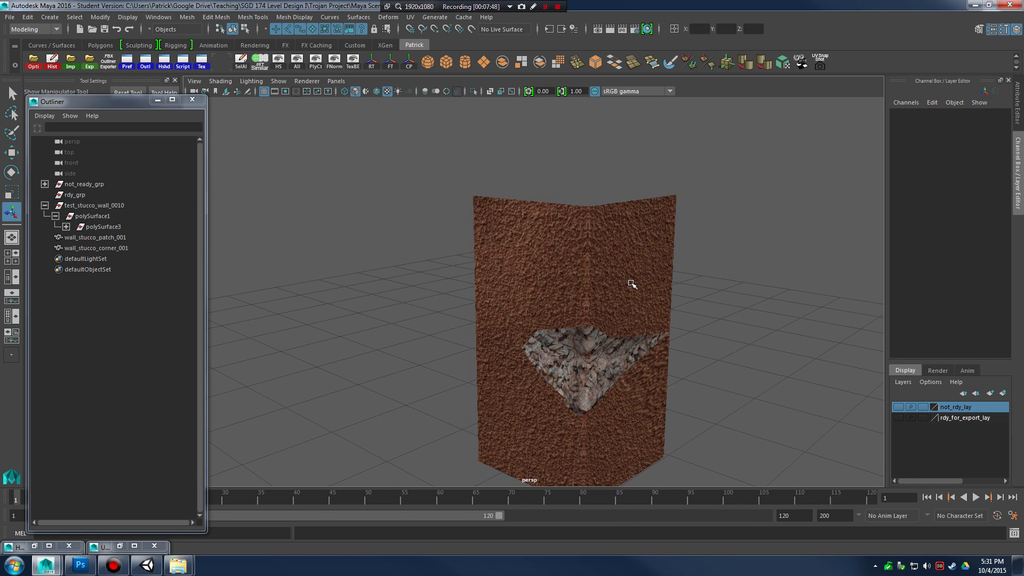
alt+drag(631, 283, 590, 269)
Harden the stucco edges above and below the broken area on the lowest damaged corner piece.
click(535, 255)
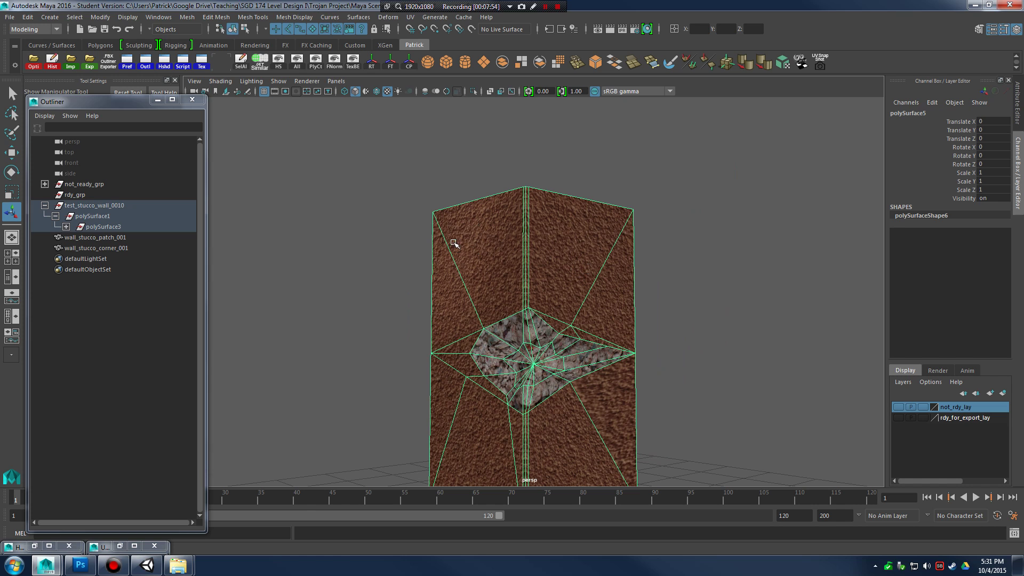
right_drag(558, 250, 555, 223)
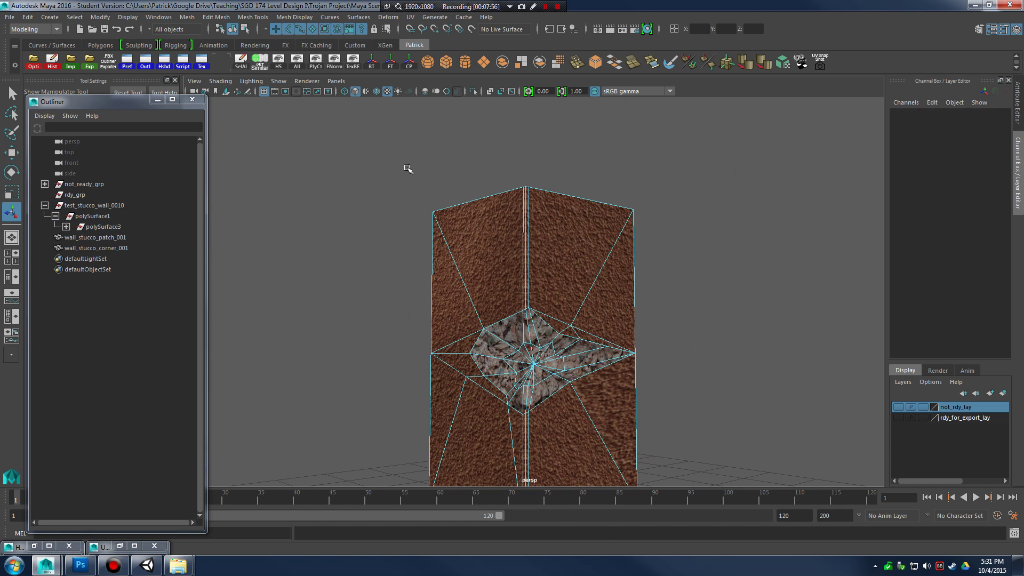
drag(392, 167, 712, 288)
alt+middle_drag(659, 315, 645, 270)
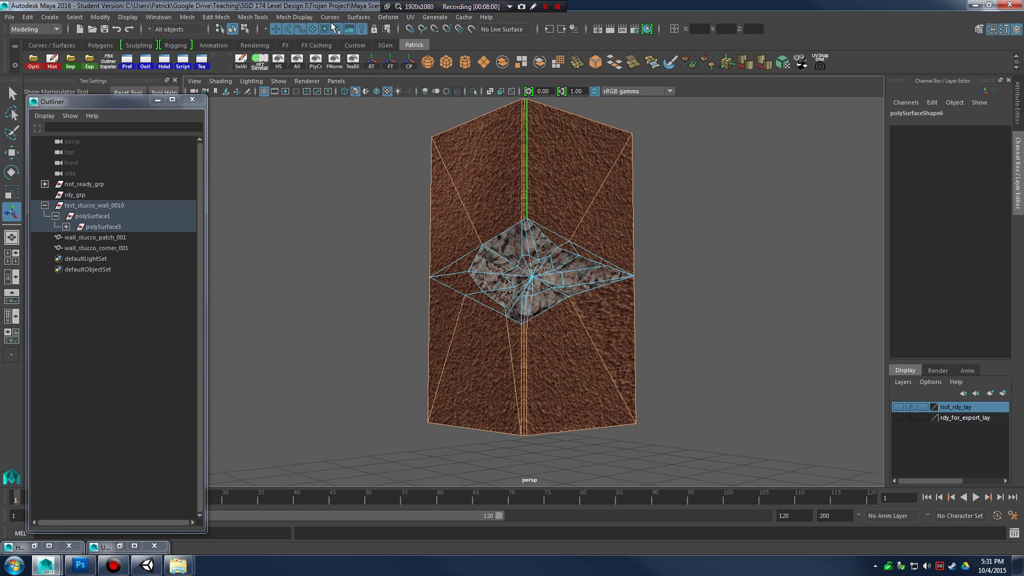
click(294, 17)
click(333, 126)
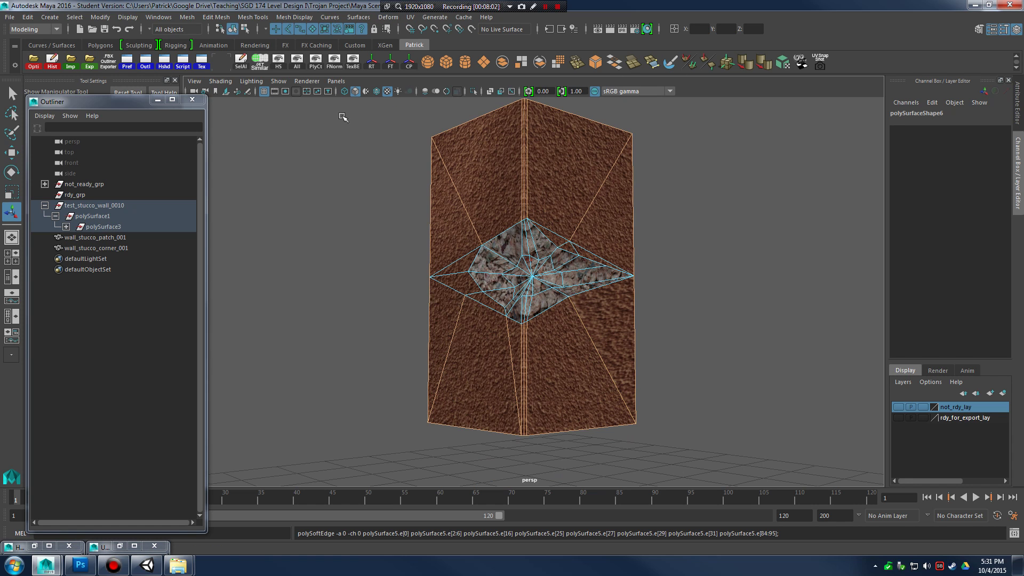
click(709, 174)
Select all edges of the lowest damaged corner piece and soften them to an angle of 180.
alt+drag(567, 297, 549, 226)
click(638, 283)
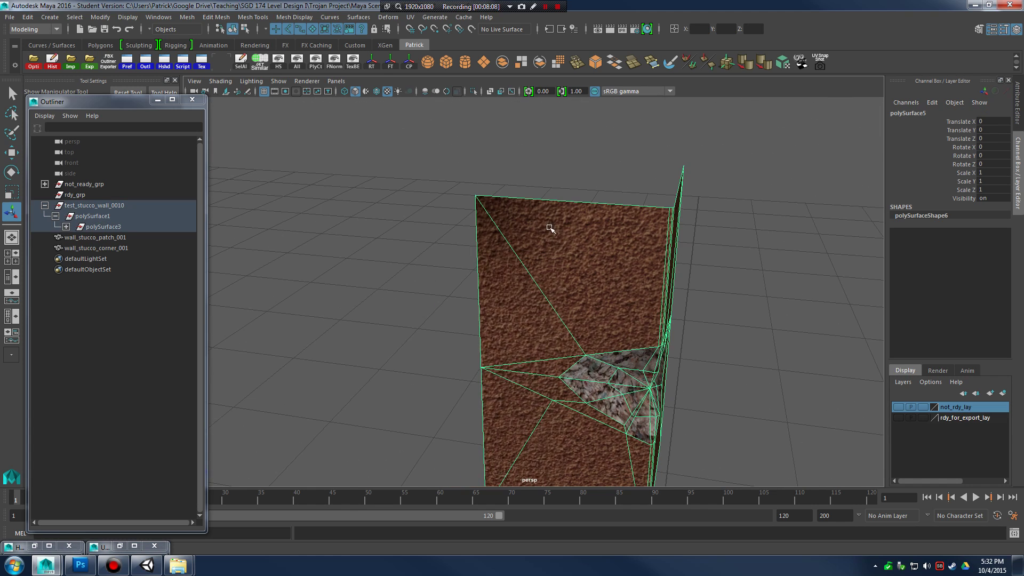
right_drag(514, 231, 460, 229)
alt+drag(513, 241, 616, 260)
key(w)
click(571, 171)
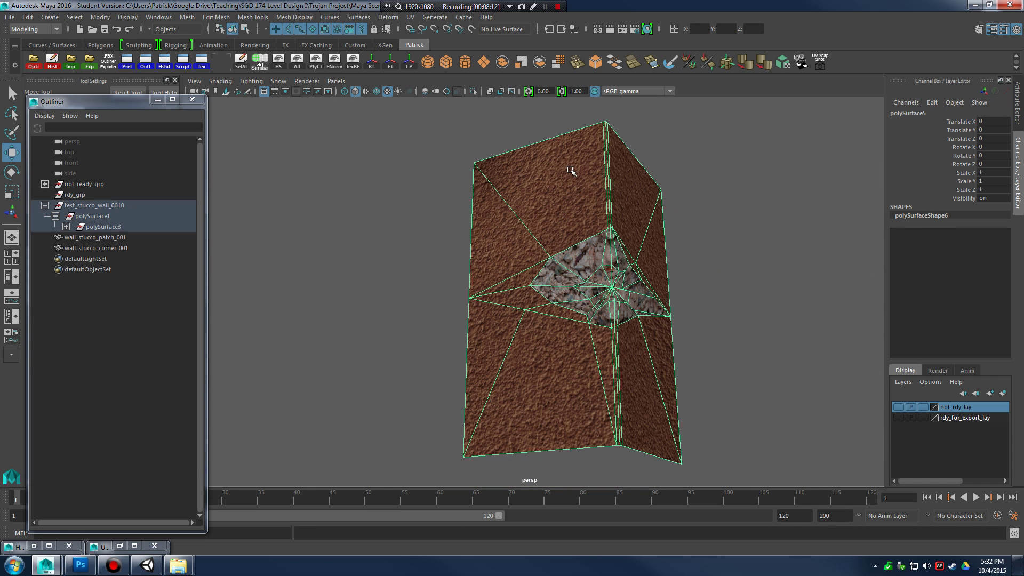
right_click(553, 200)
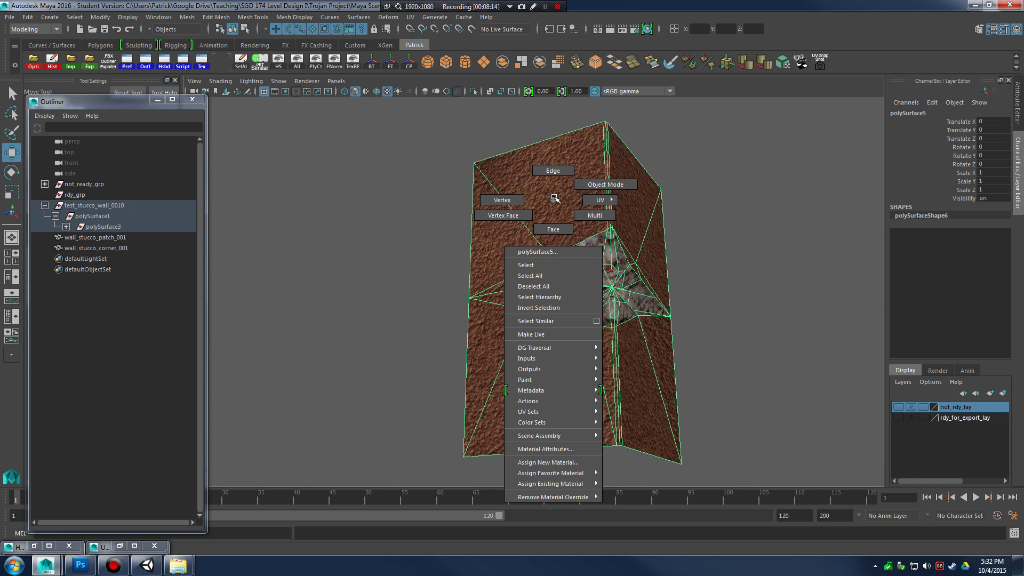
click(553, 171)
drag(420, 125, 745, 493)
click(761, 67)
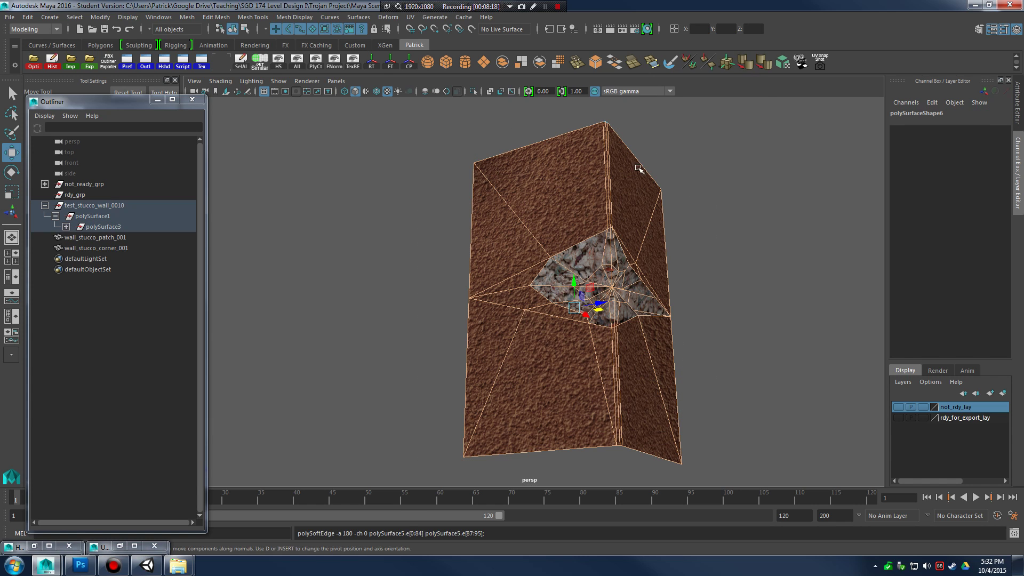
Run Soften Edge again on the selected edges of the lowest damaged corner piece and clear the selection.
click(310, 17)
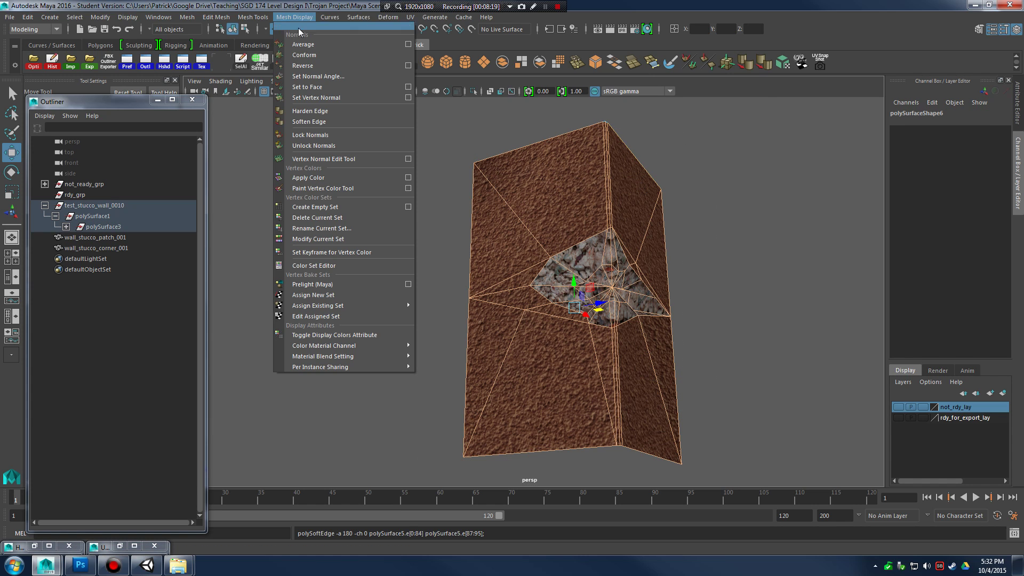
click(326, 121)
click(731, 199)
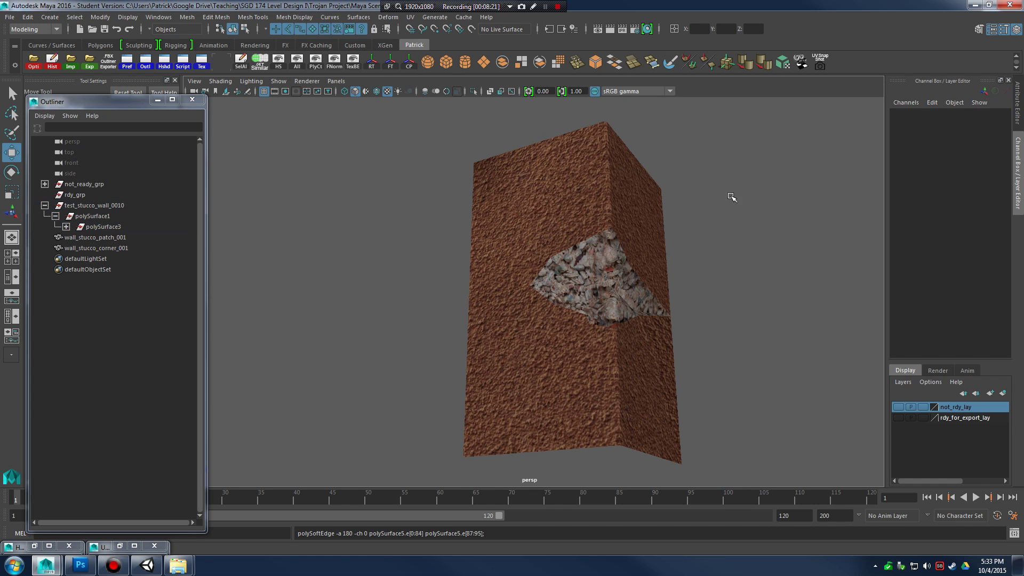
Harden the outer border edges of the lowest damaged corner piece and return to object mode.
click(660, 303)
alt+drag(647, 291, 738, 279)
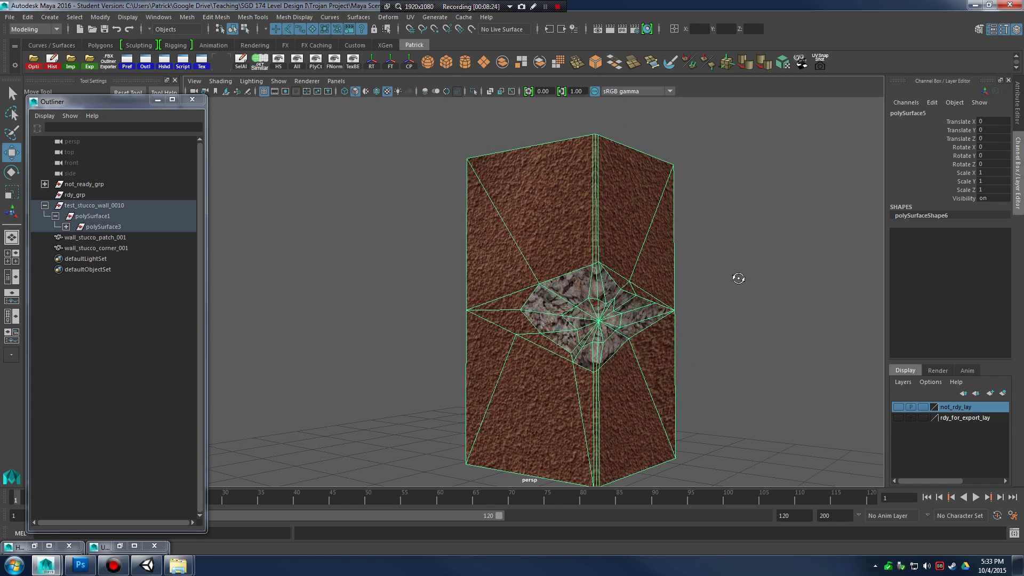
right_drag(590, 229, 563, 151)
click(555, 139)
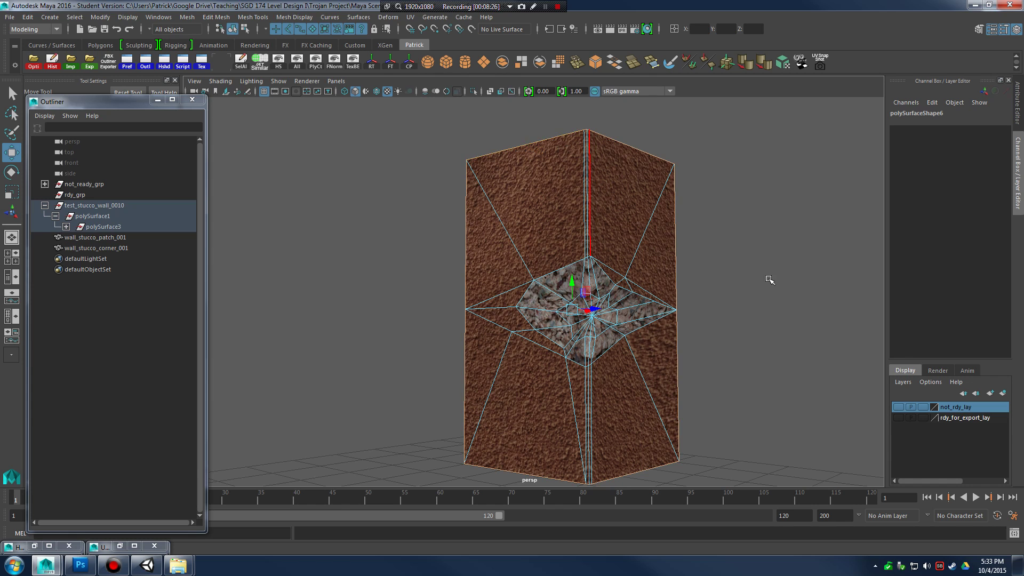
click(678, 384)
click(294, 17)
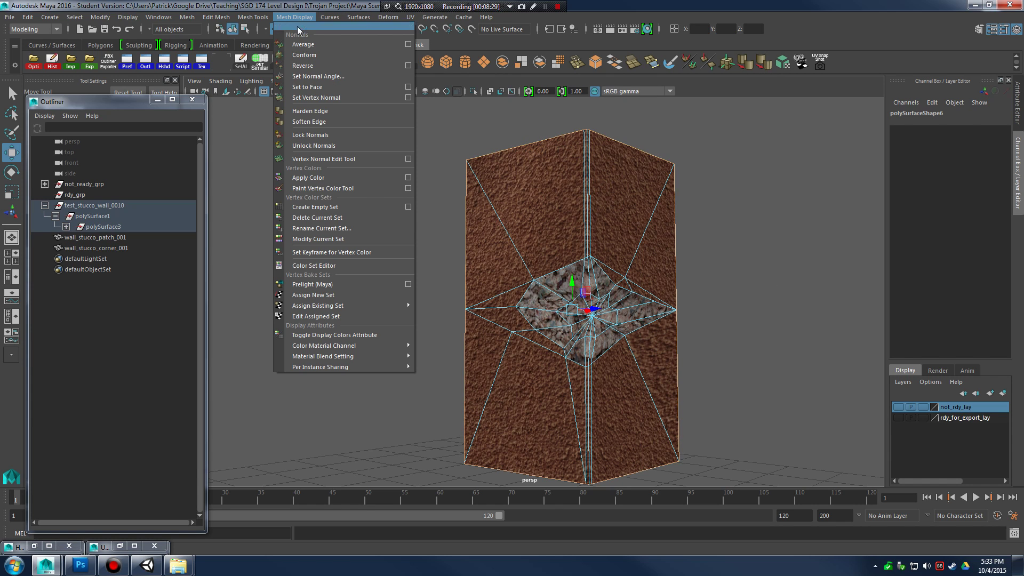
click(325, 112)
right_click(539, 208)
click(661, 249)
Examine the shading of the damaged corner pieces from several angles and from a distance.
alt+drag(660, 249, 570, 283)
alt+right_drag(571, 283, 667, 320)
alt+middle_drag(668, 320, 647, 430)
alt+drag(647, 430, 645, 259)
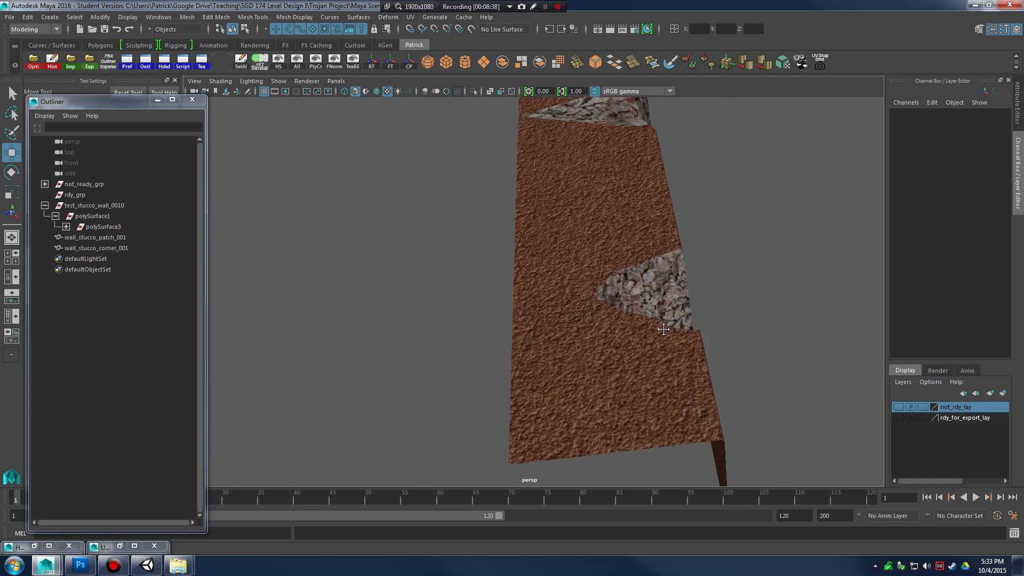
click(644, 258)
alt+drag(651, 210, 625, 390)
alt+drag(626, 389, 219, 283)
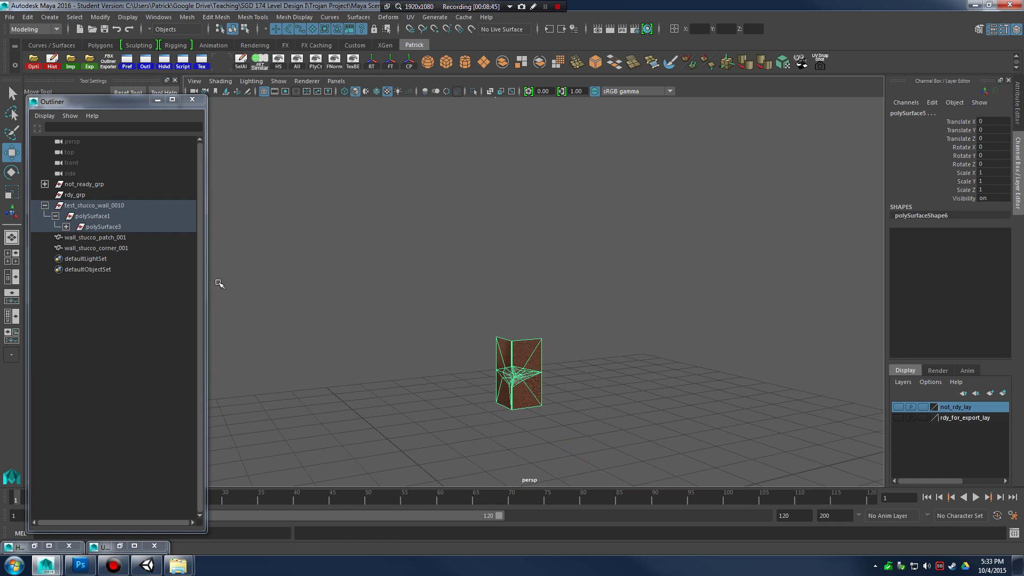
Try to ungroup the three selected damaged corner pieces.
right_click(92, 231)
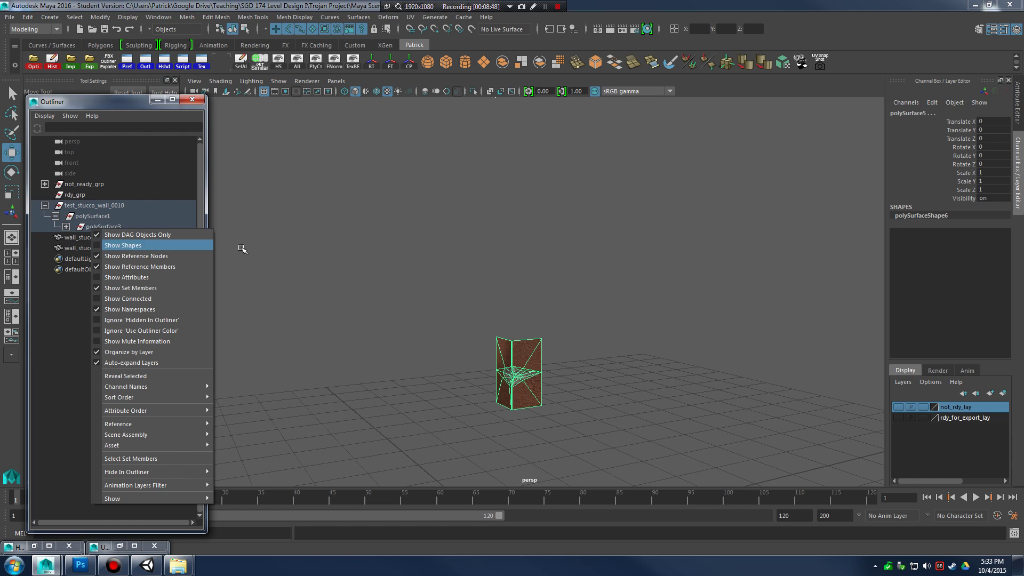
alt+drag(348, 252, 414, 189)
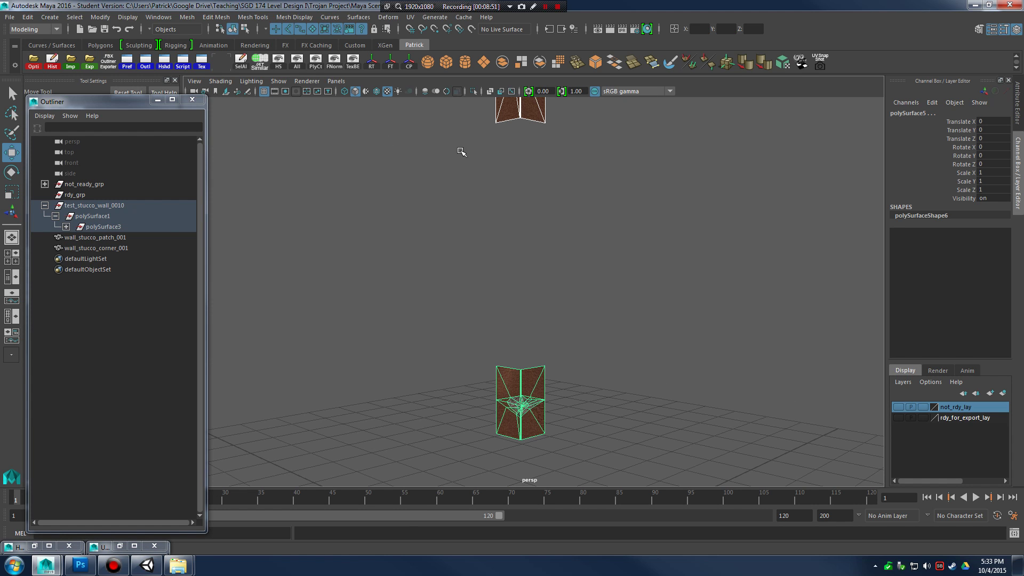
key(f)
drag(453, 115, 637, 397)
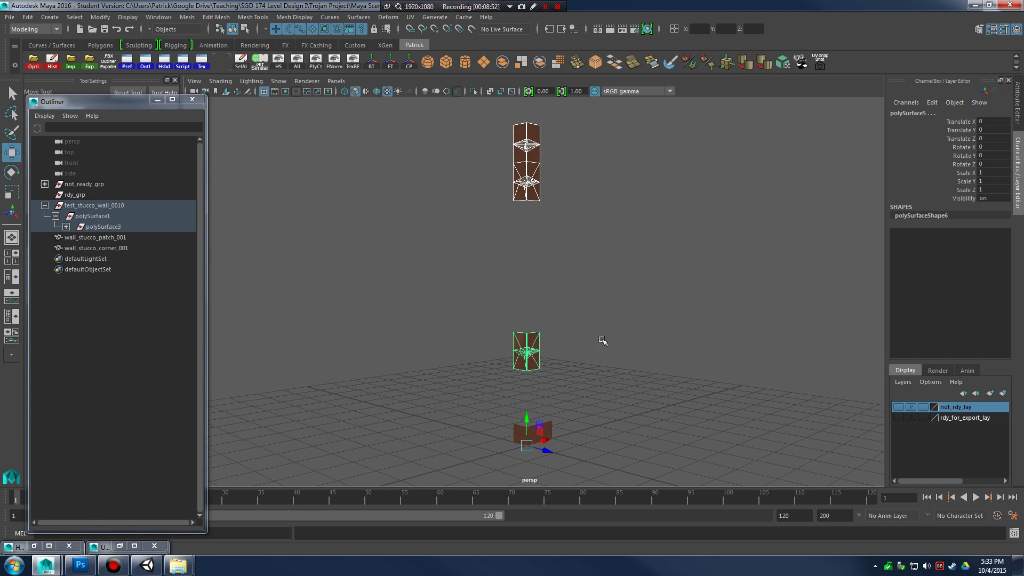
click(27, 17)
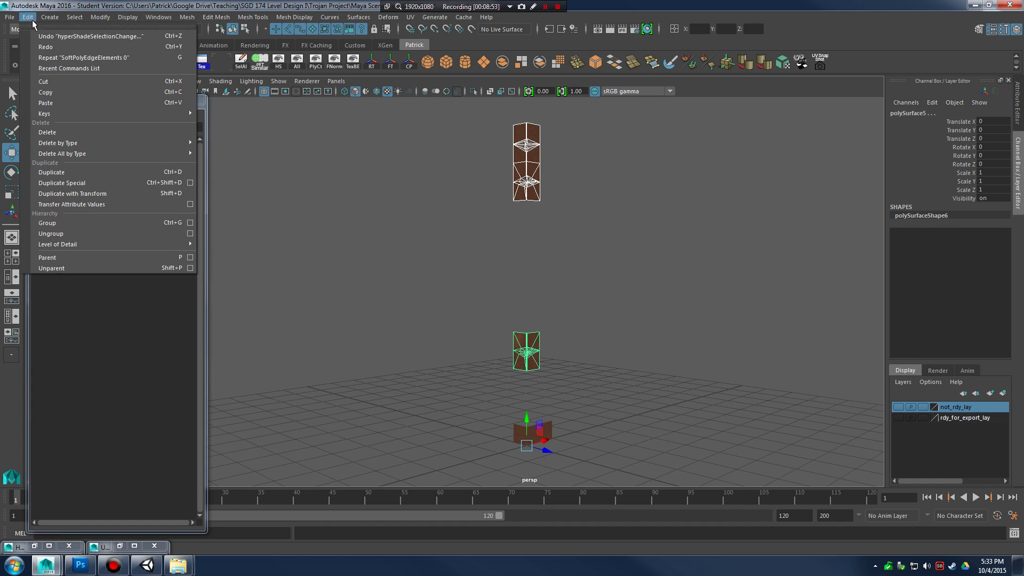
click(84, 233)
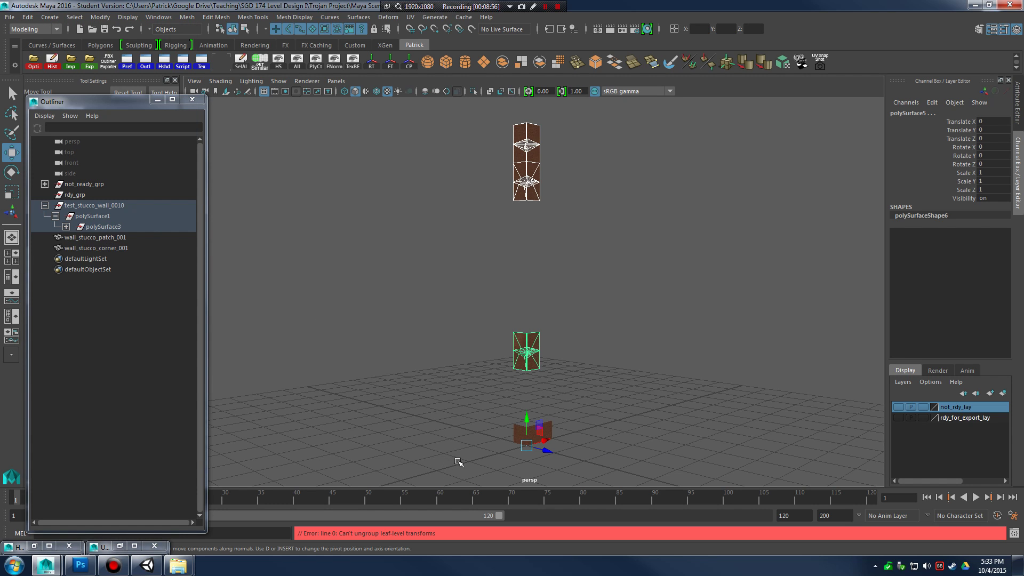
Expand the test_stucco_wall_0010 hierarchy and move polySurface9, polySurface7 and polySurface5 out to the top level.
click(66, 226)
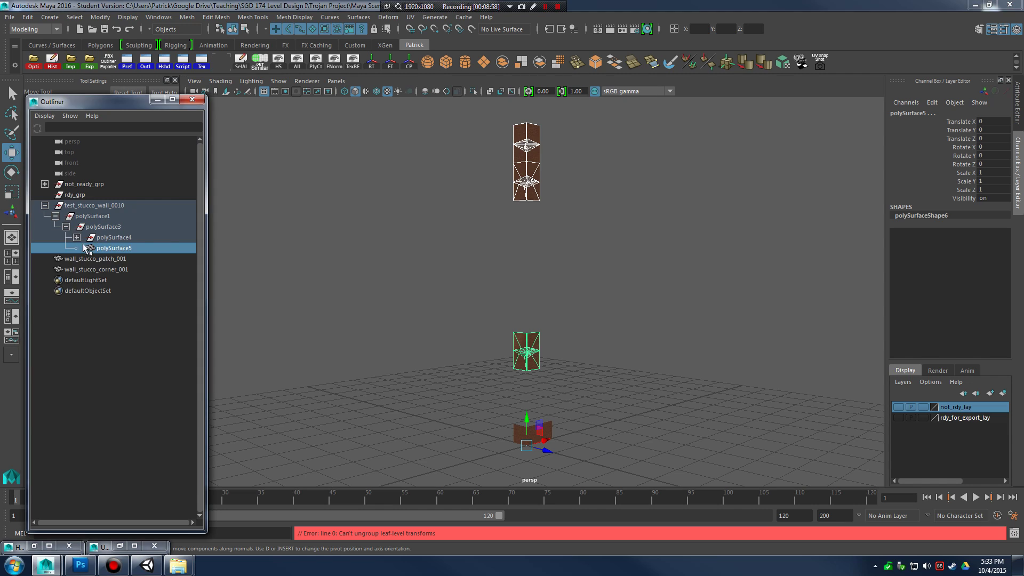
click(77, 238)
click(88, 248)
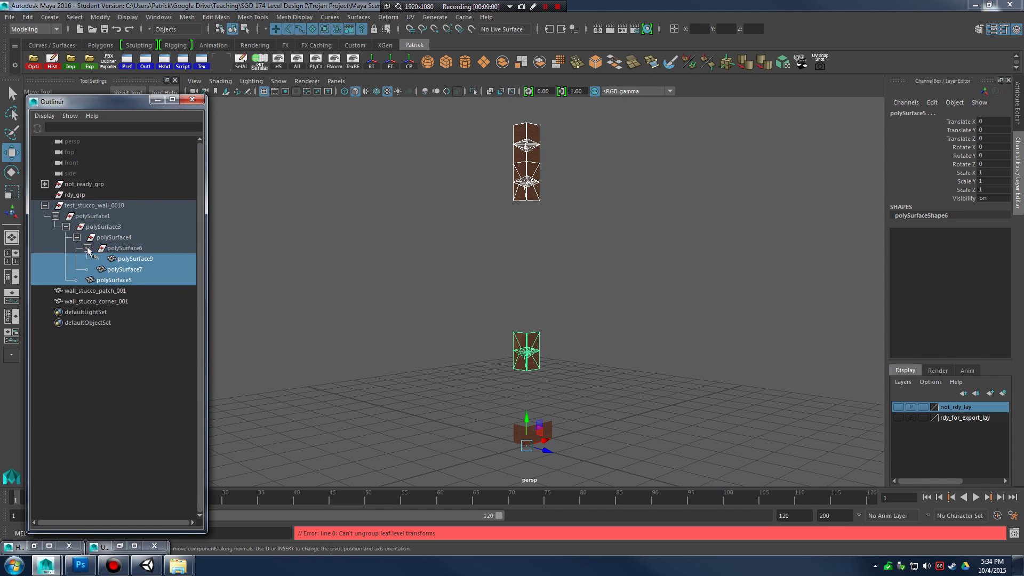
click(149, 260)
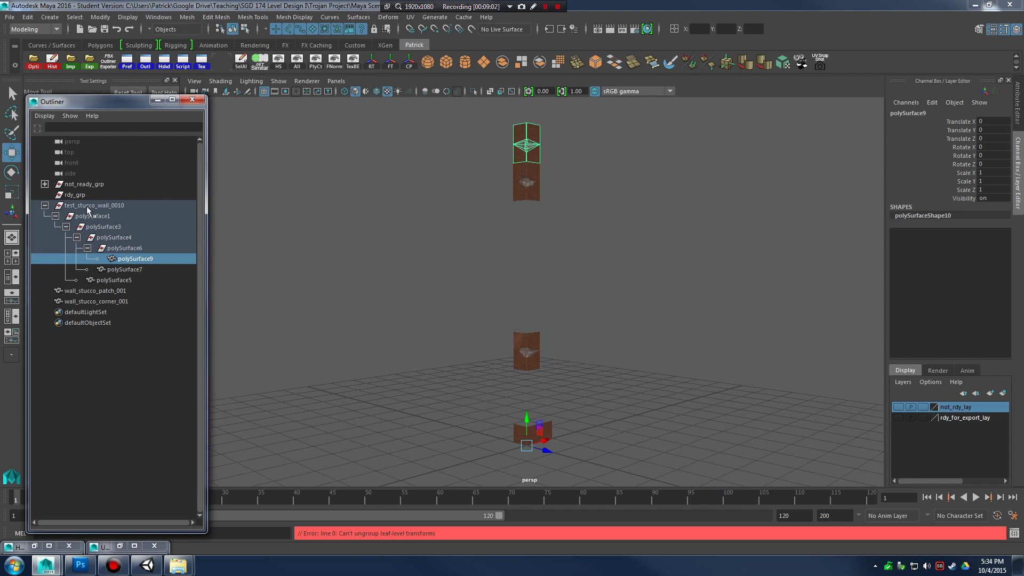
ctrl+click(124, 278)
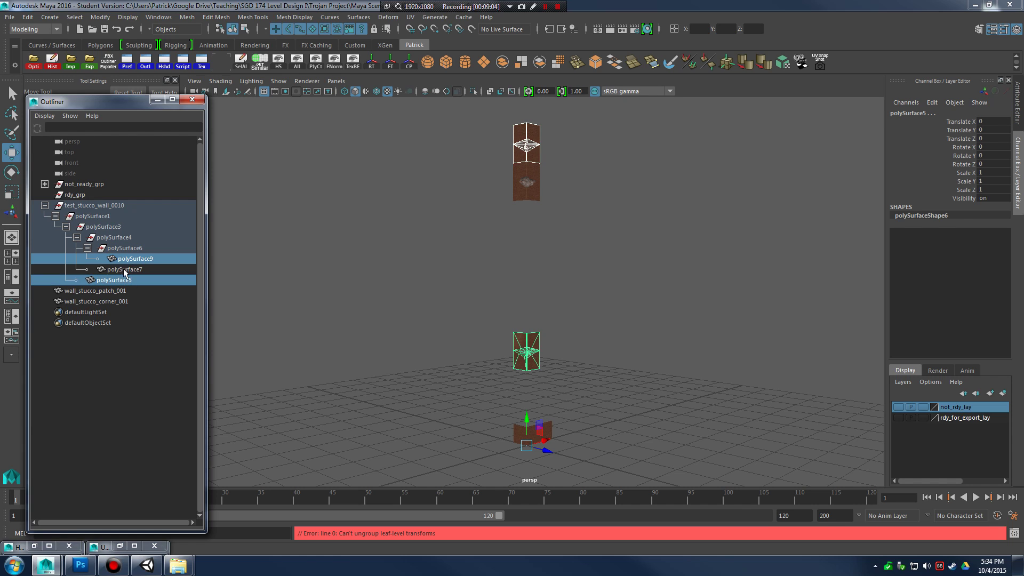
ctrl+click(122, 269)
middle_drag(127, 279, 131, 405)
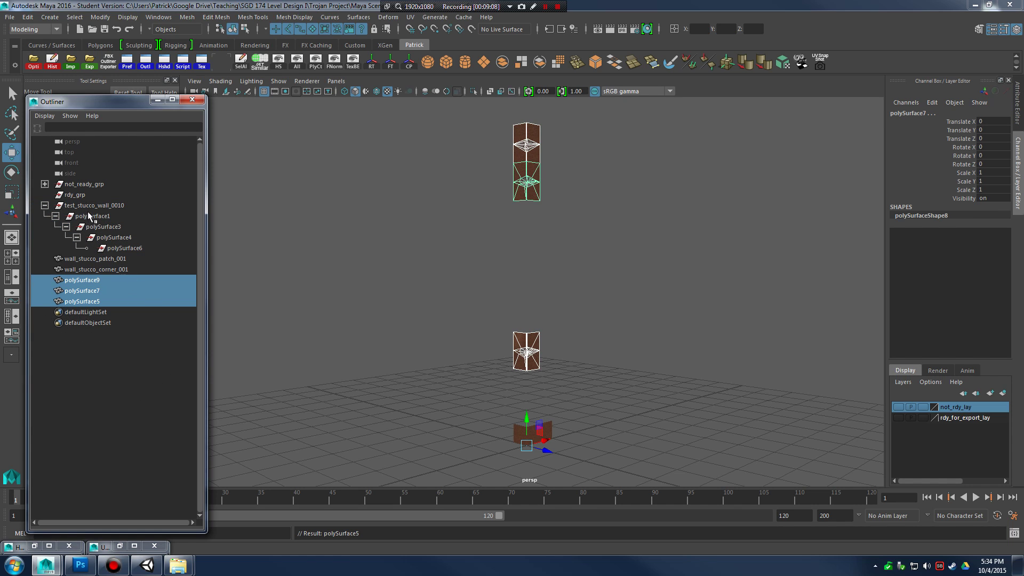
Delete the emptied test_stucco_wall_0010 group together with its leftover nested groups.
click(96, 207)
key(Delete)
click(102, 206)
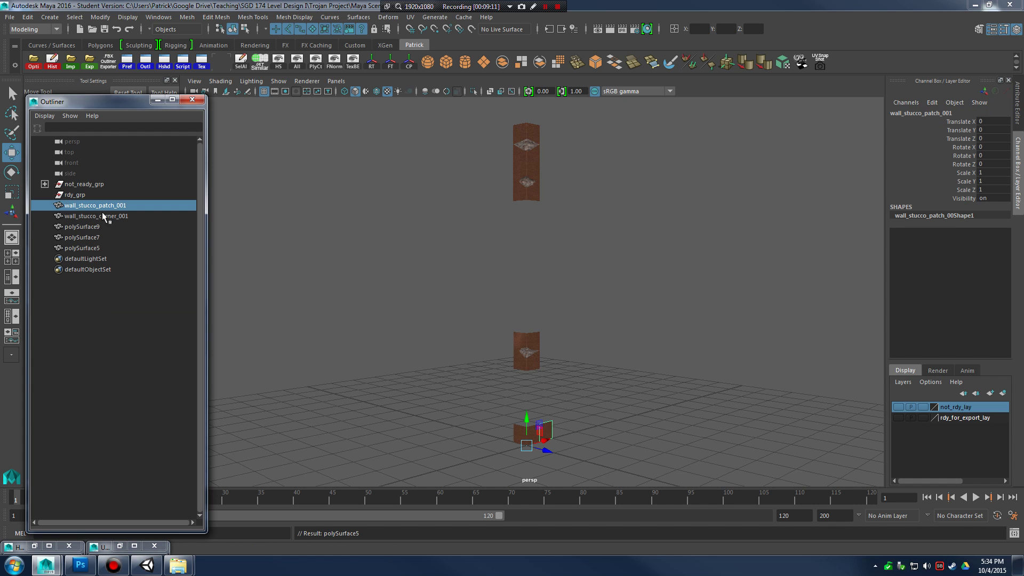
Rename polySurface9 as wall_stucco_destroyed_001.
click(104, 228)
alt+right_drag(523, 284, 551, 329)
alt+middle_drag(551, 330, 521, 210)
alt+right_drag(521, 209, 694, 315)
alt+middle_drag(520, 287, 599, 311)
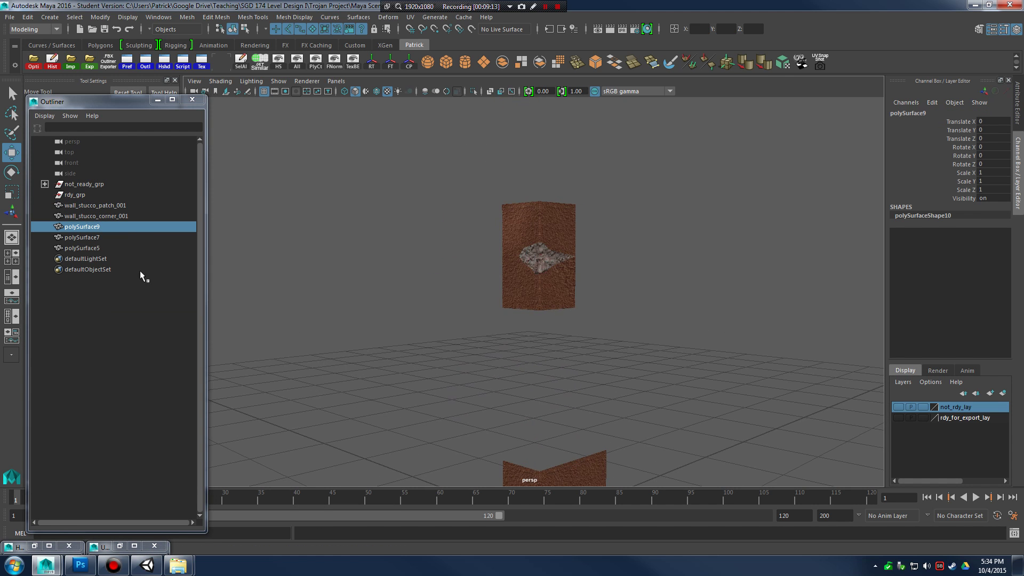
double_click(90, 216)
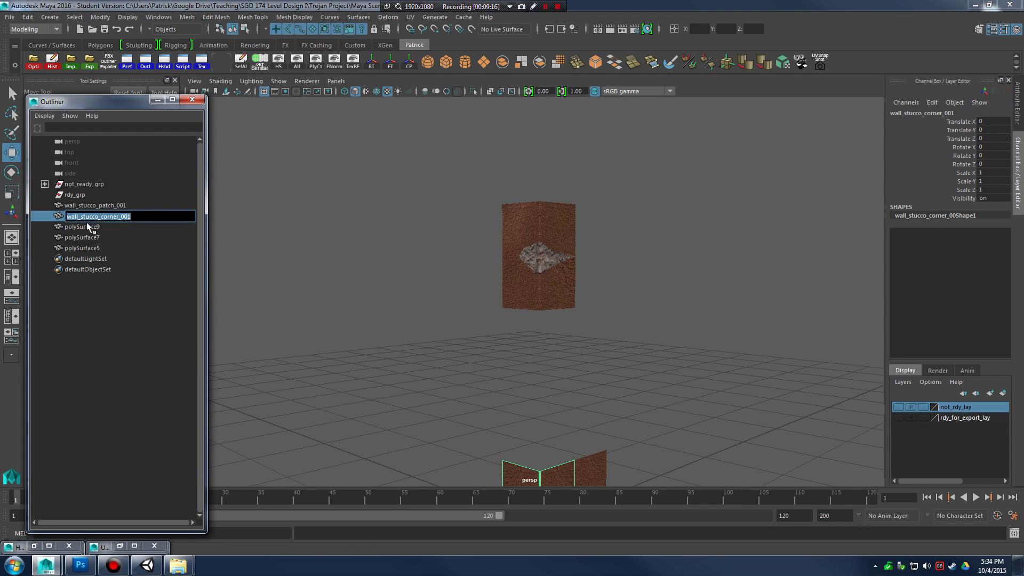
double_click(87, 229)
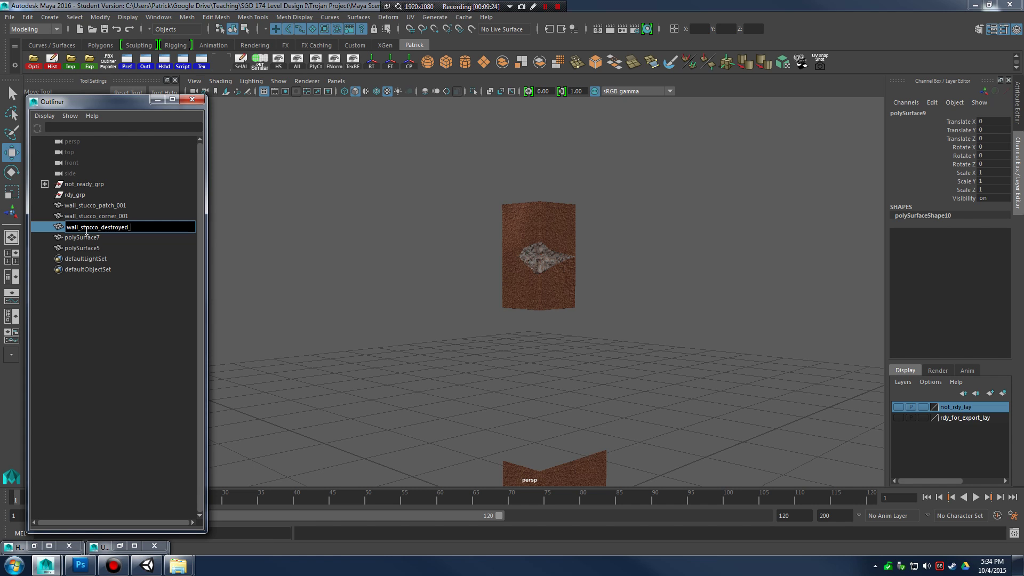
key(Return)
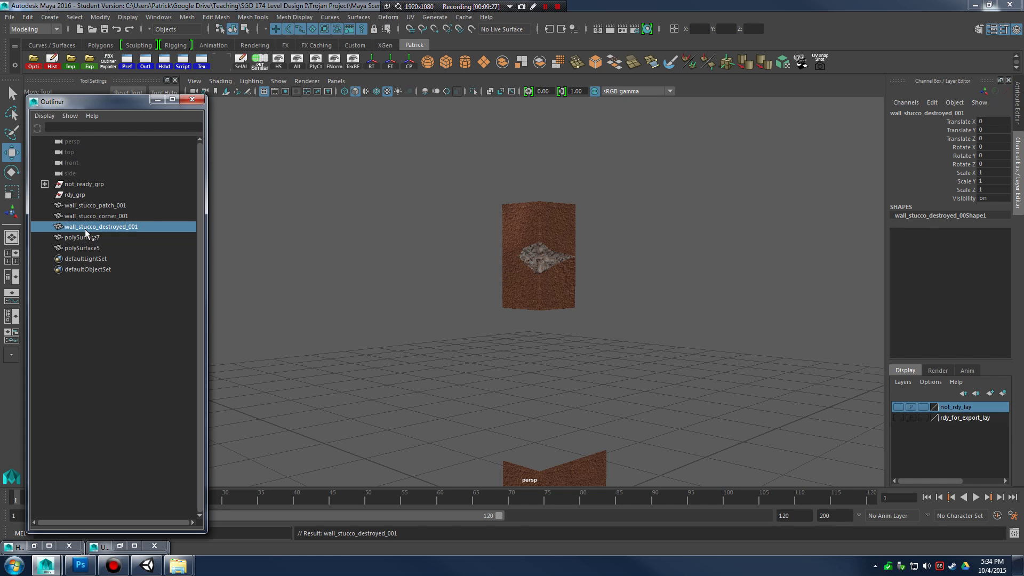
Rename polySurface7 as wall_stucco_destroyed_002.
key(f)
double_click(126, 226)
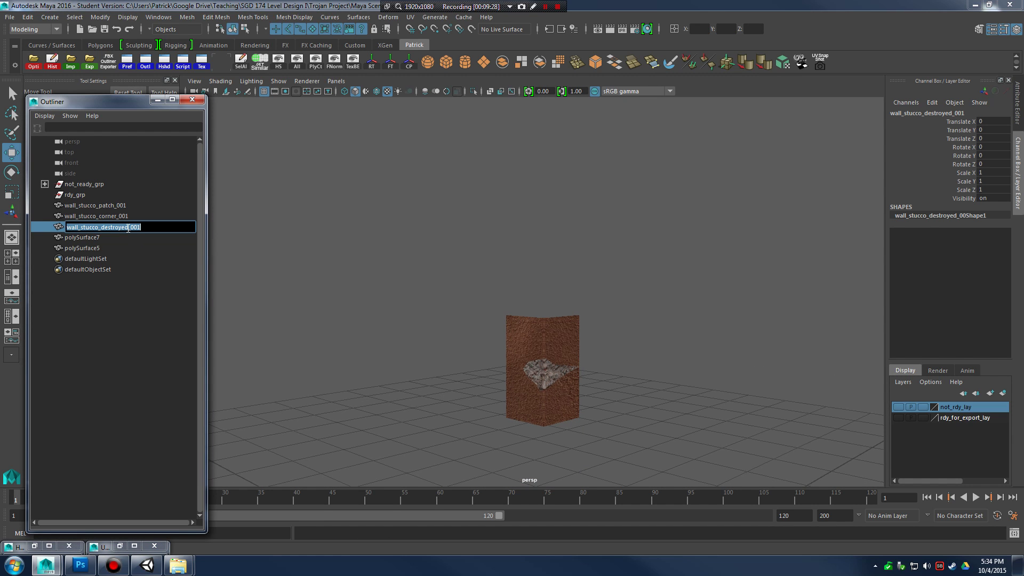
double_click(85, 238)
text(2)
key(Return)
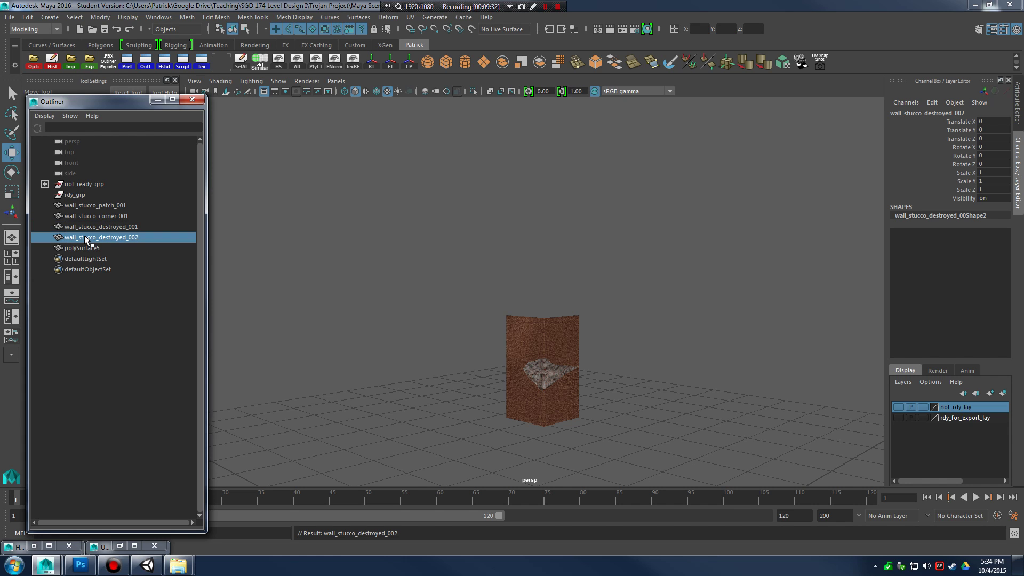
Rename polySurface5 as wall_stucco_destroyed_003.
double_click(85, 248)
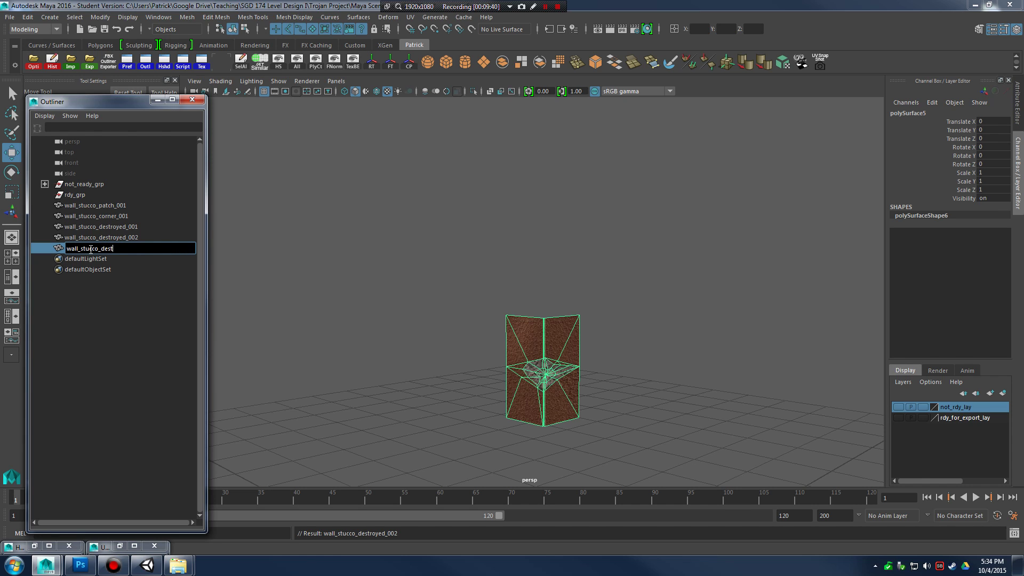
text(wall_stucco_destroyed_003)
key(Return)
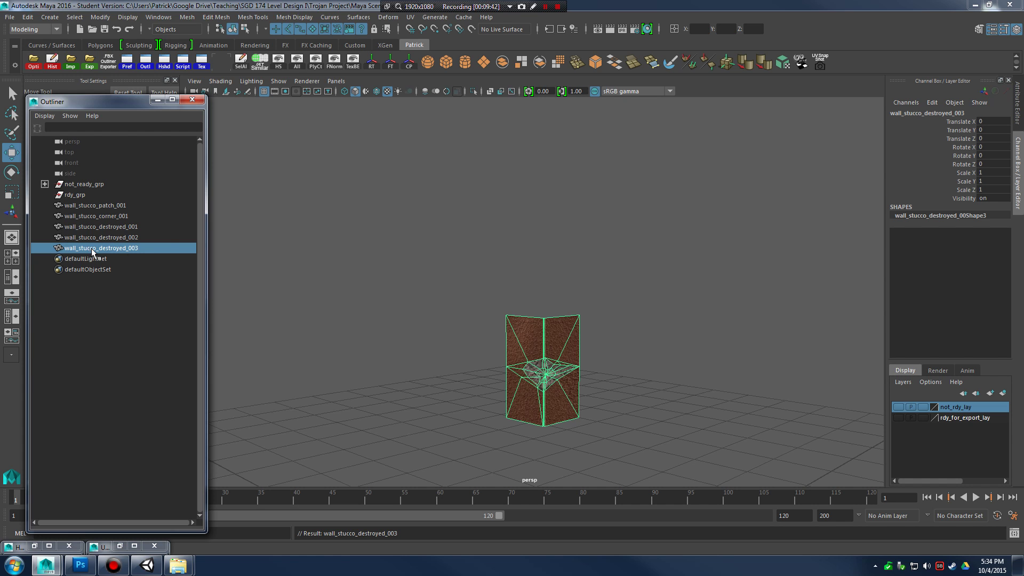
Select all five stucco wall pieces and examine where they sit relative to the shared pivot at the origin.
scroll(505, 201, down, 5)
right_drag(520, 239, 559, 221)
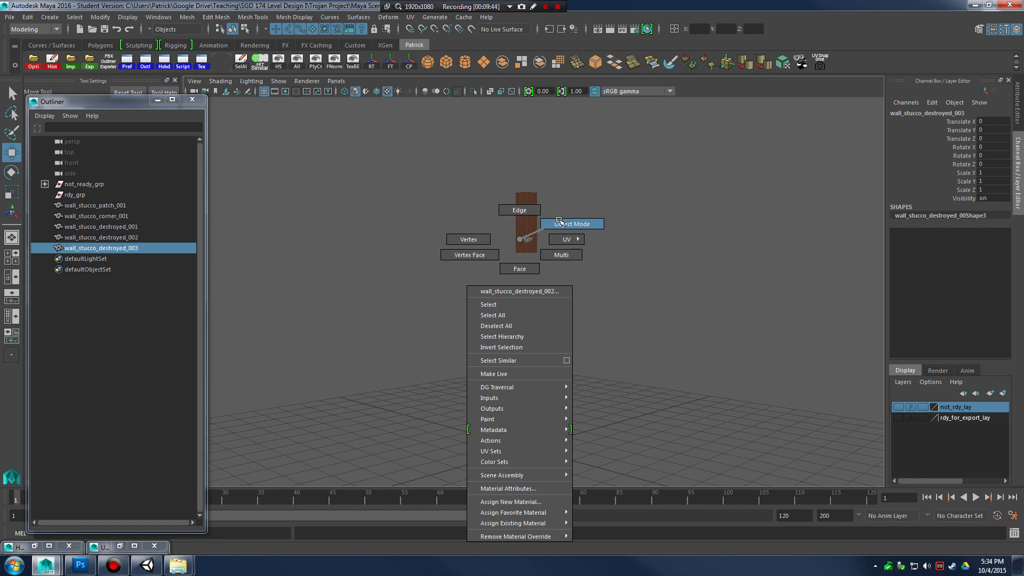
drag(483, 199, 608, 453)
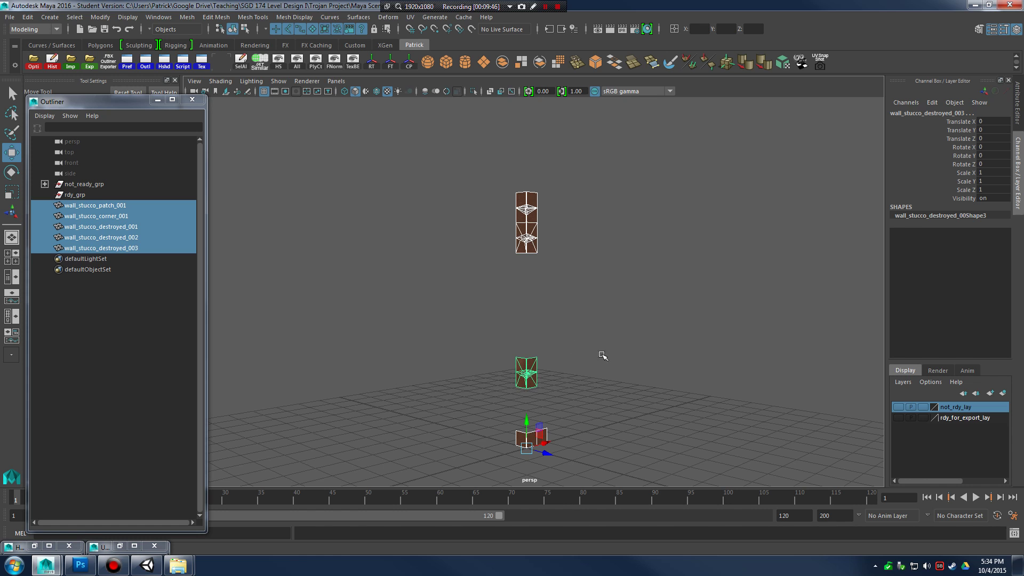
alt+drag(594, 356, 538, 289)
alt+right_drag(538, 288, 654, 338)
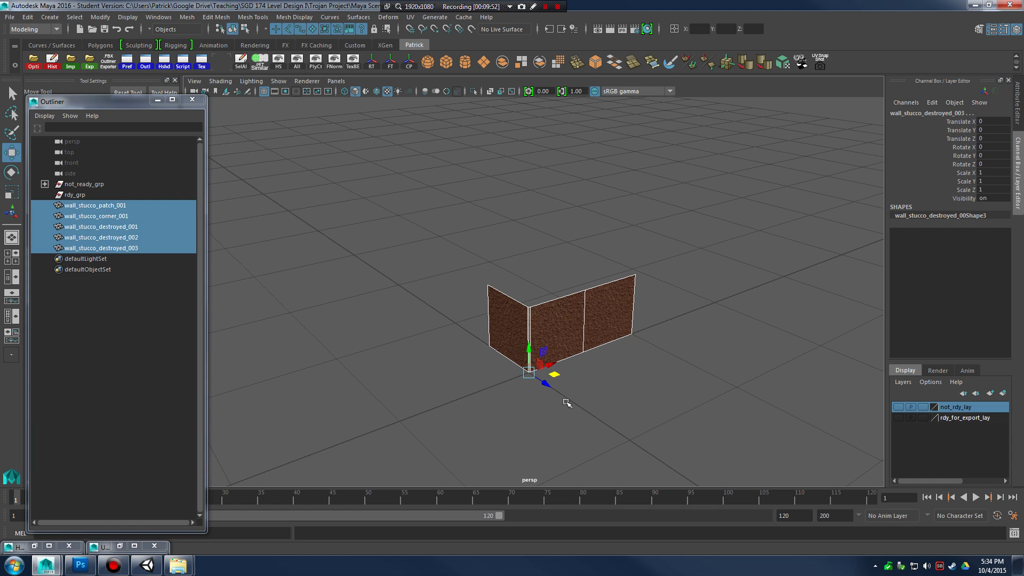
Move wall_stucco_corner_001 along the X axis, away from the flat patch piece.
click(704, 363)
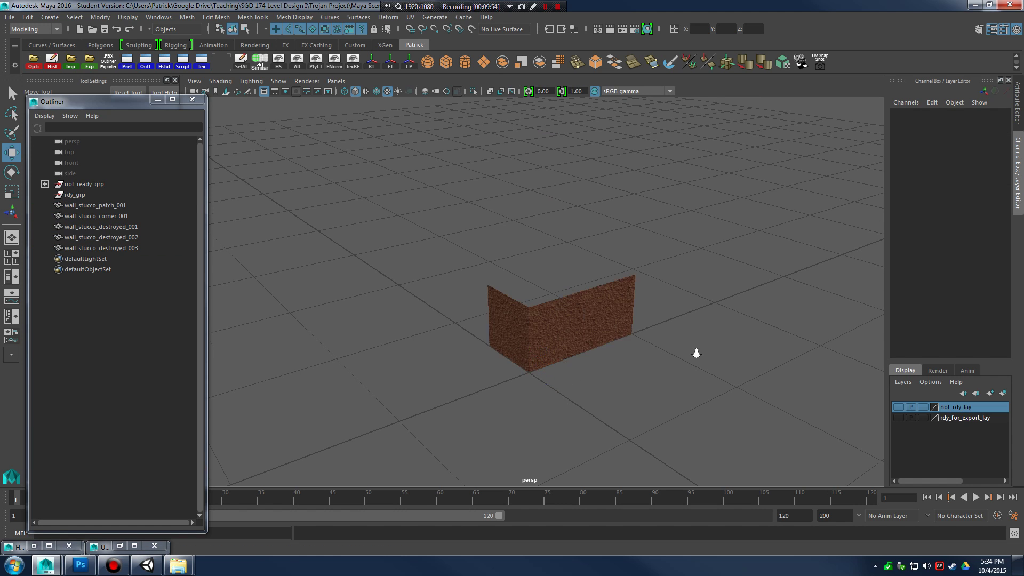
click(576, 347)
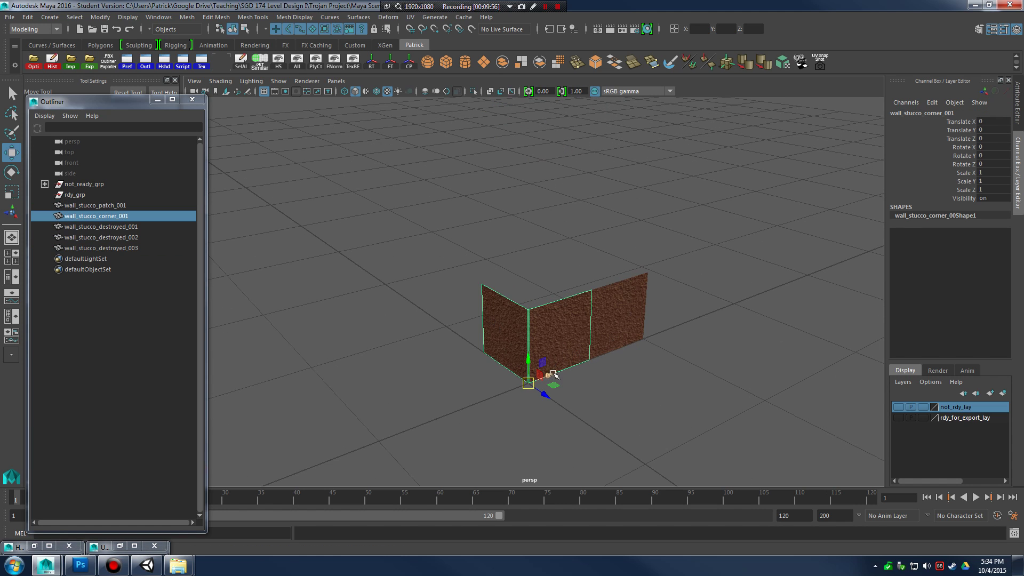
drag(553, 374, 425, 402)
Select wall_stucco_patch_001 and raise it to about 0.235 in Translate Y.
click(633, 346)
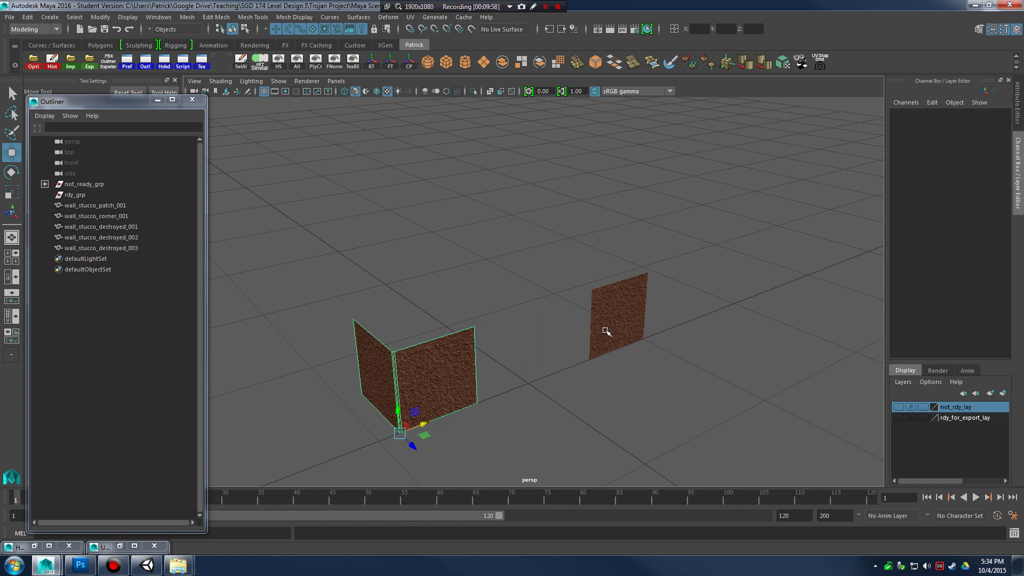
alt+drag(606, 334, 565, 332)
click(565, 332)
alt+middle_drag(565, 331, 652, 328)
alt+right_drag(651, 329, 747, 343)
alt+drag(748, 343, 636, 337)
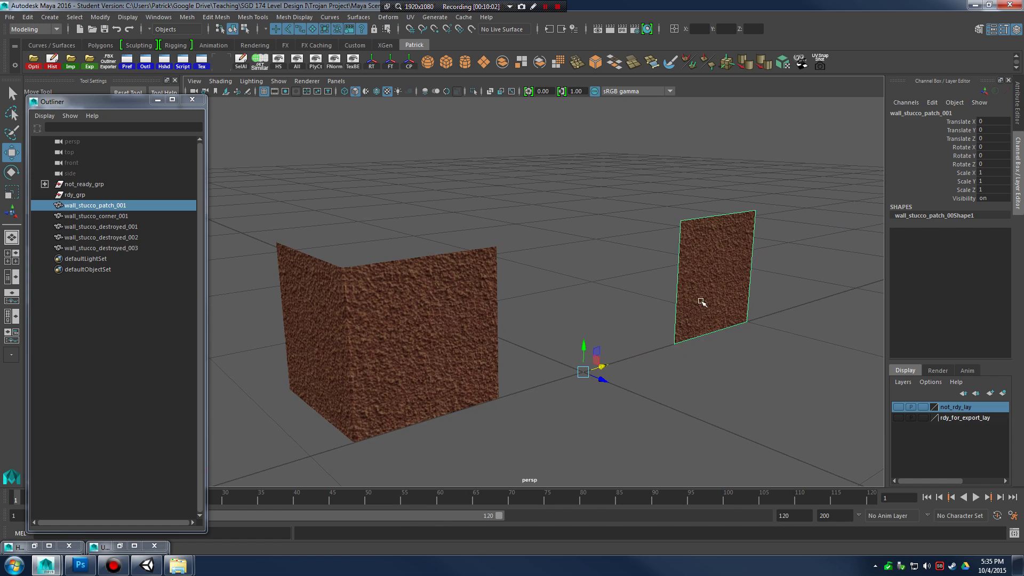
alt+drag(730, 297, 701, 302)
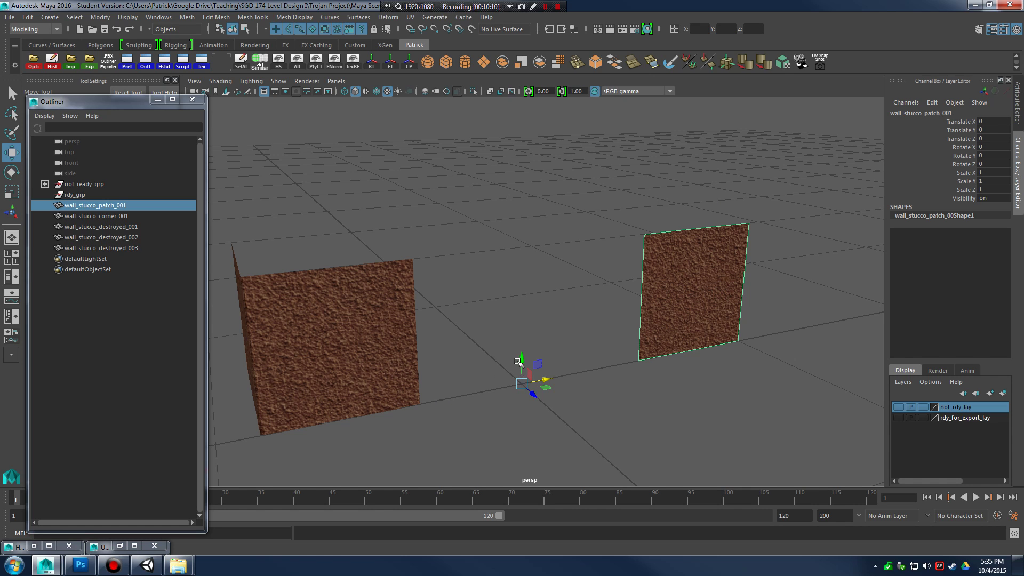
drag(517, 362, 518, 301)
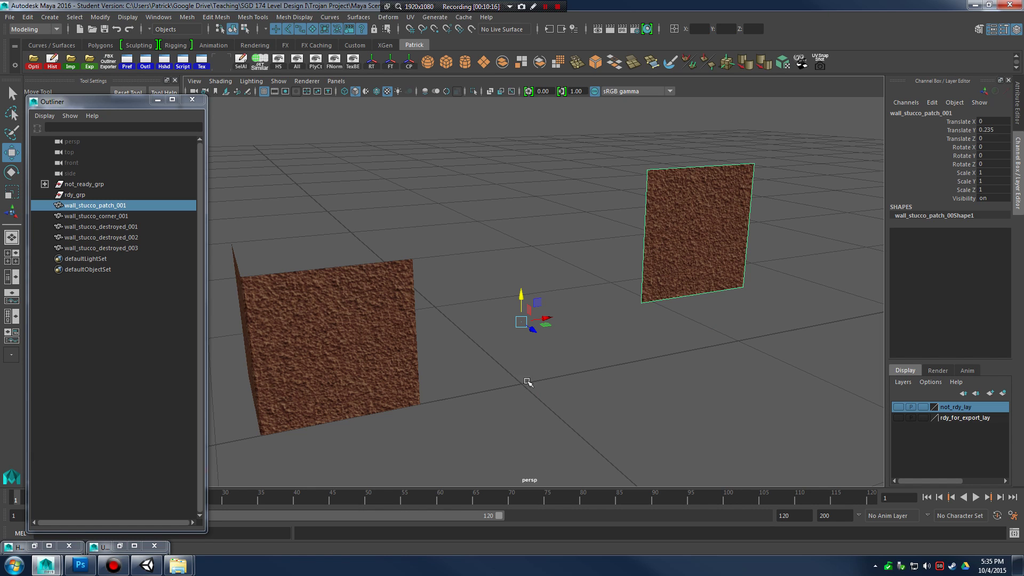
Undo the last upward move of wall_stucco_patch_001.
key(ctrl+z)
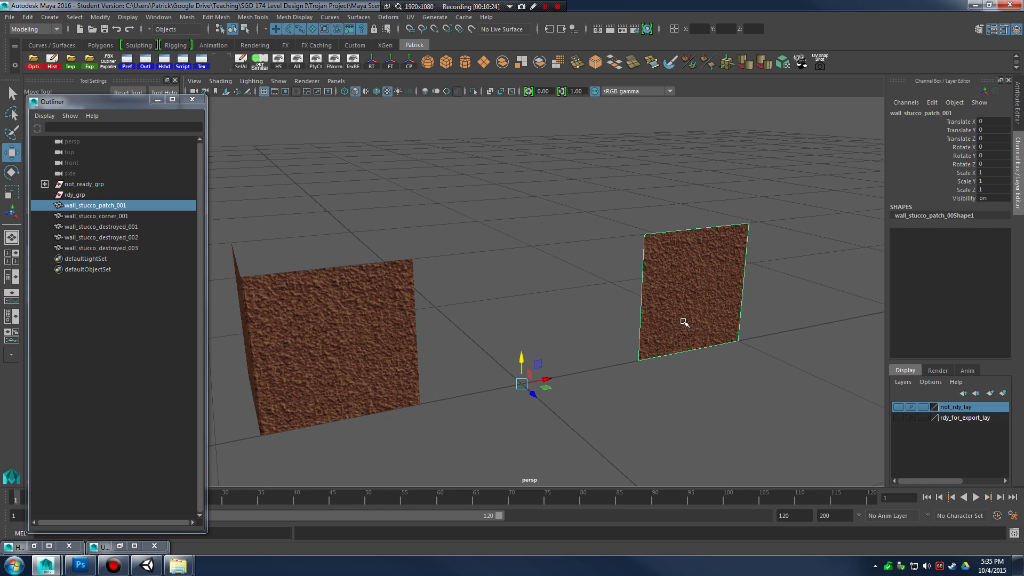
alt+middle_drag(599, 352, 570, 315)
alt+right_drag(570, 316, 610, 342)
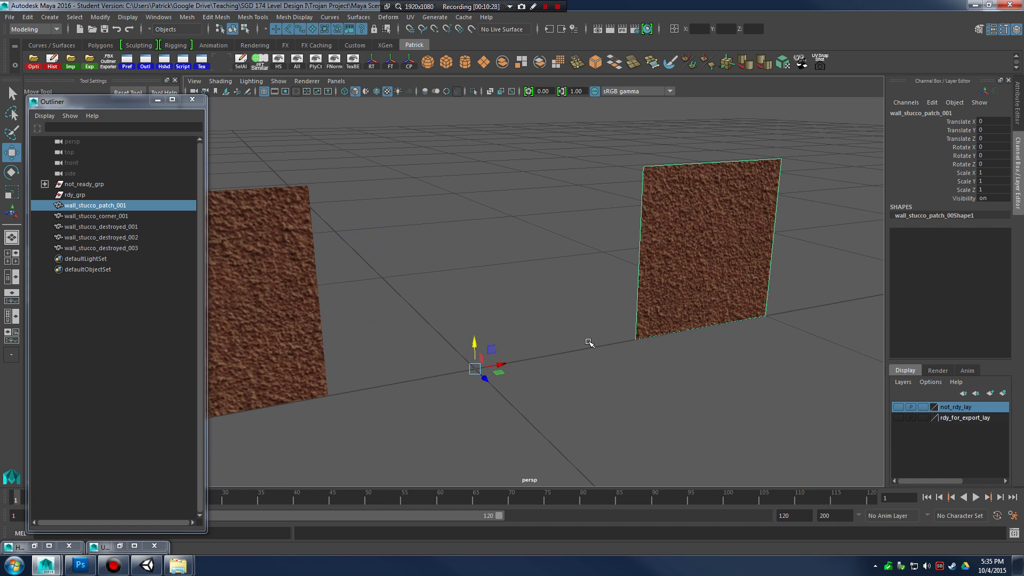
alt+drag(579, 339, 582, 341)
Try moving wall_stucco_patch_001's pivot freely above the origin and raising the piece with it.
key(d)
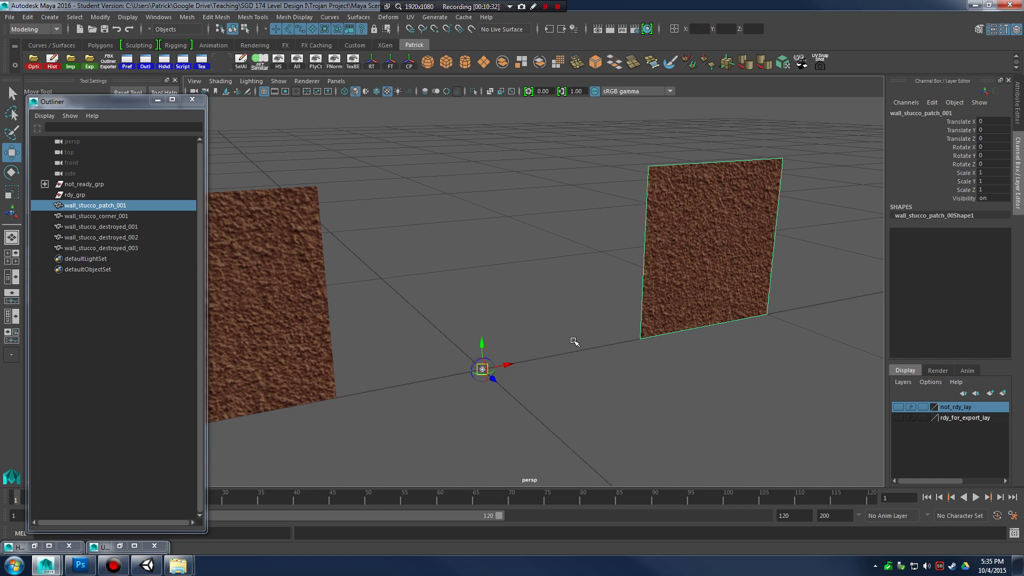
key(v)
alt+right_drag(592, 336, 617, 332)
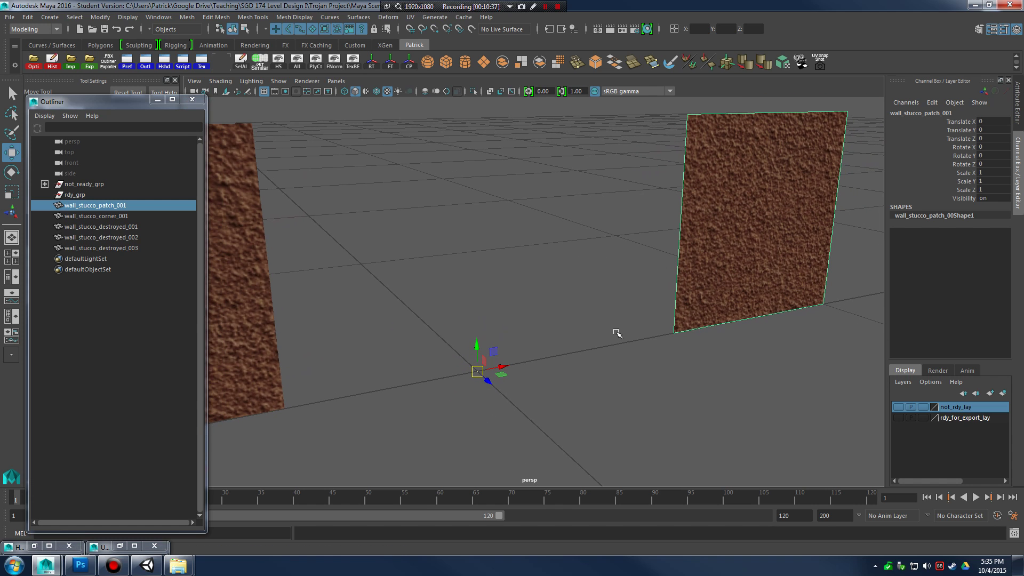
key(d)
drag(481, 349, 481, 327)
key(ctrl+z)
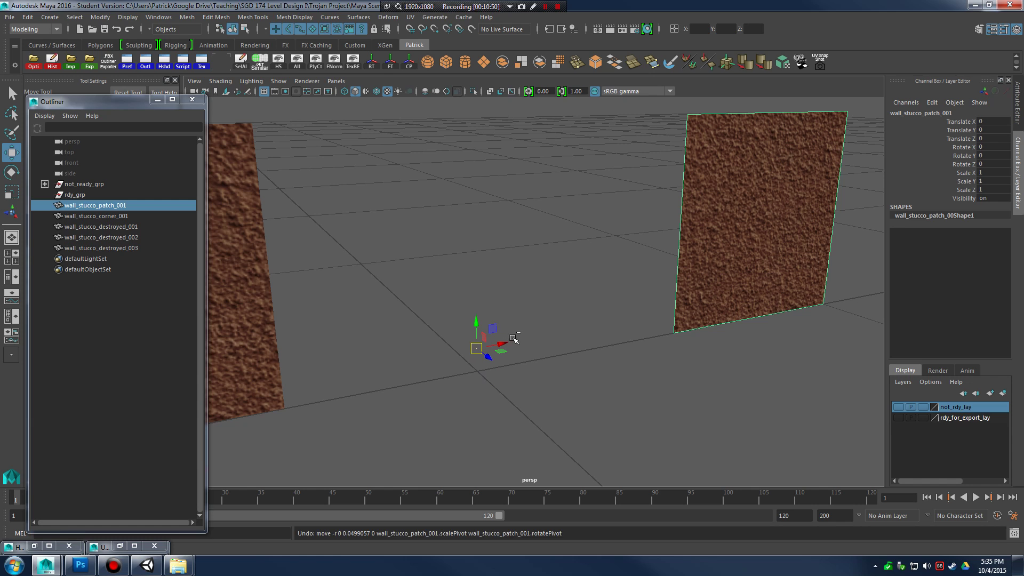
key(ctrl+z)
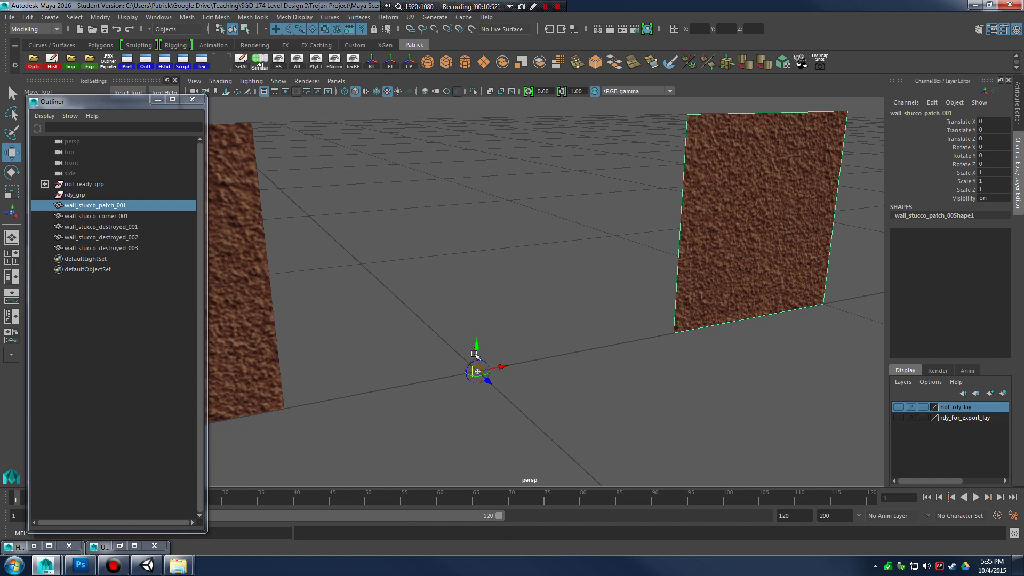
drag(478, 368, 498, 218)
key(ctrl+z)
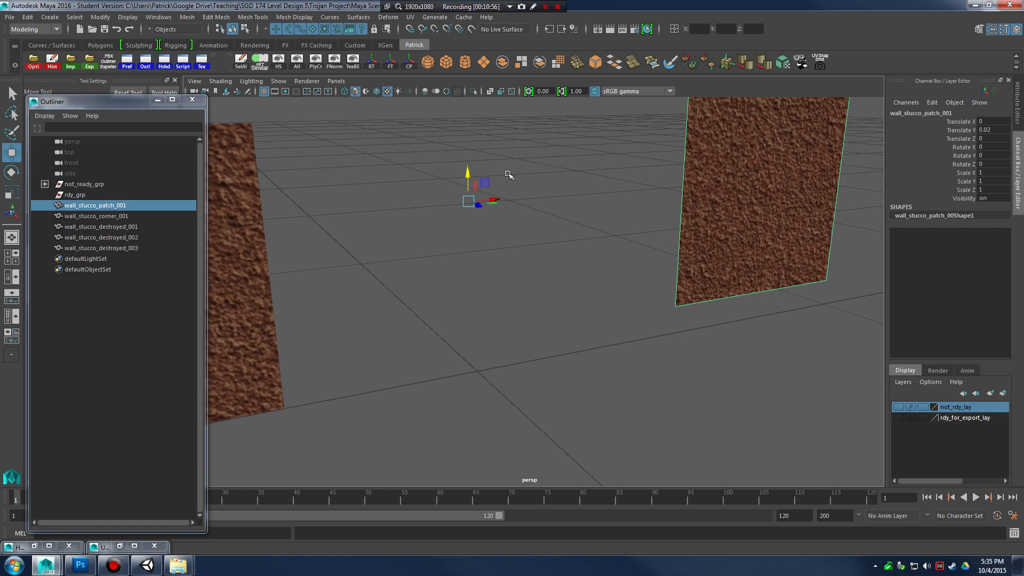
Snap the pivot of wall_stucco_patch_001 to the vertex at its bottom-left corner.
key(Insert)
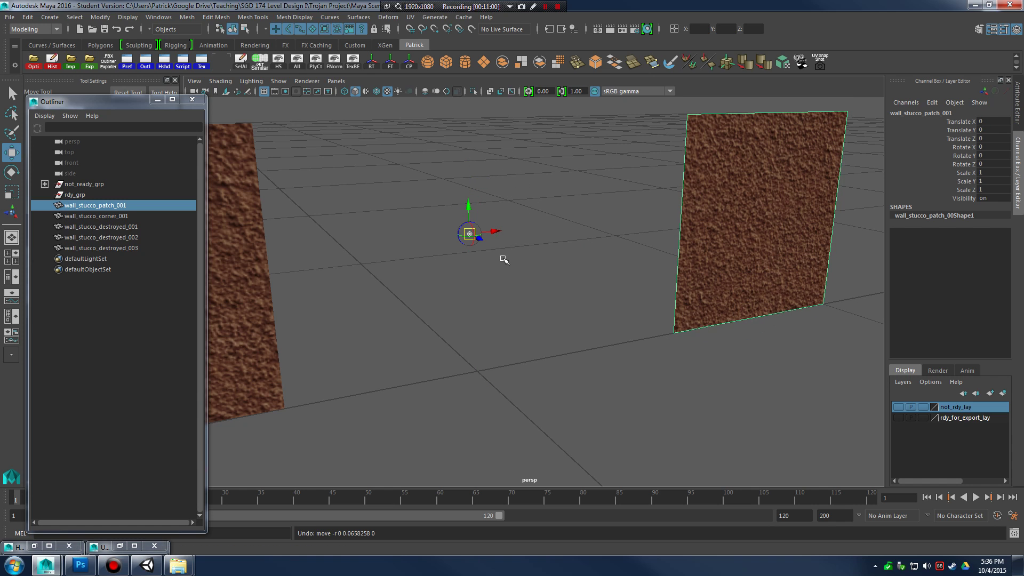
key(v)
drag(468, 233, 509, 268)
drag(674, 333, 669, 283)
key(Insert)
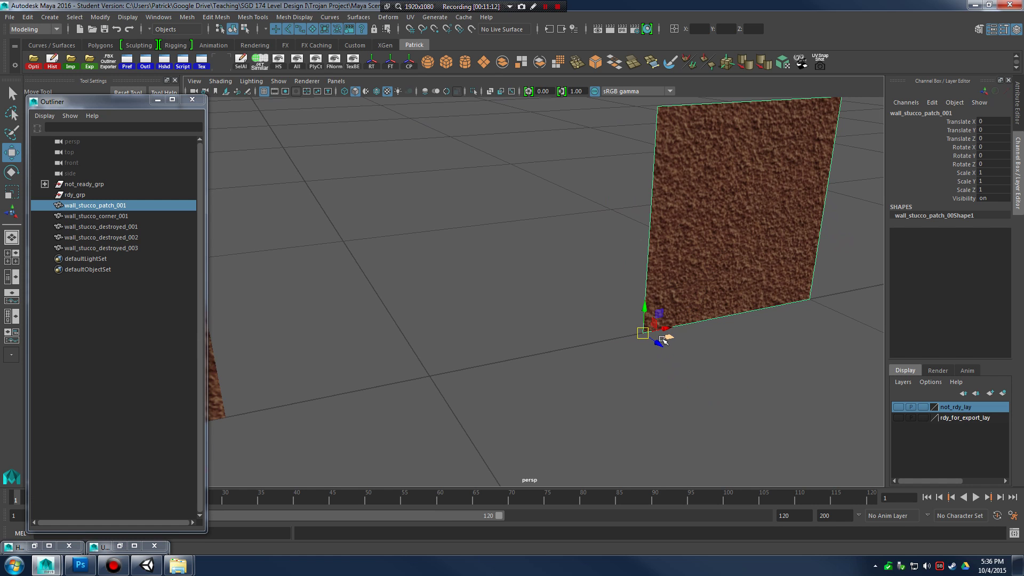
Snap wall_stucco_patch_001 by its corner pivot to the grid origin at Translate X -0.5 and freeze its transformations.
alt+middle_drag(617, 358, 500, 368)
alt+drag(500, 368, 614, 301)
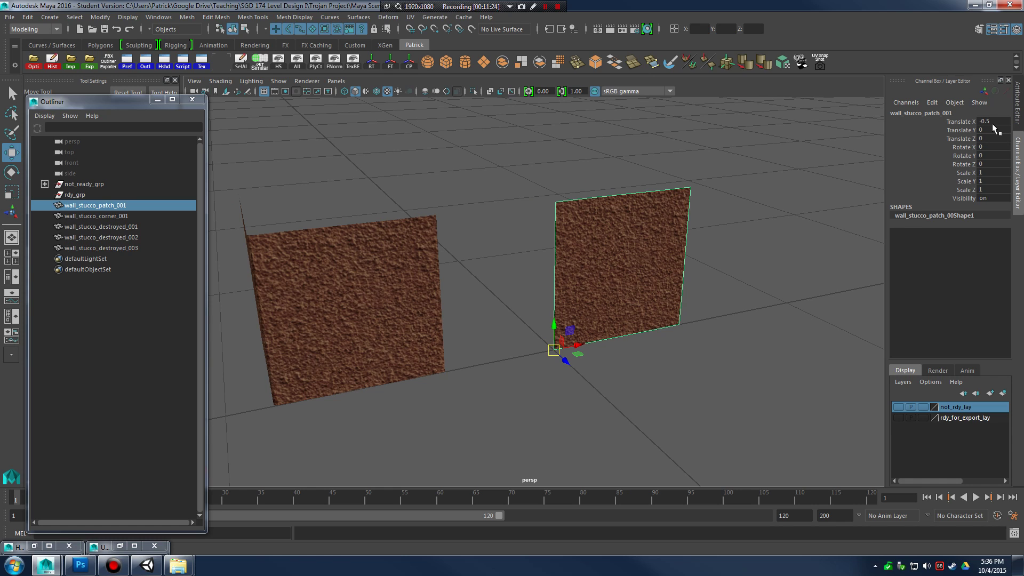
key(Return)
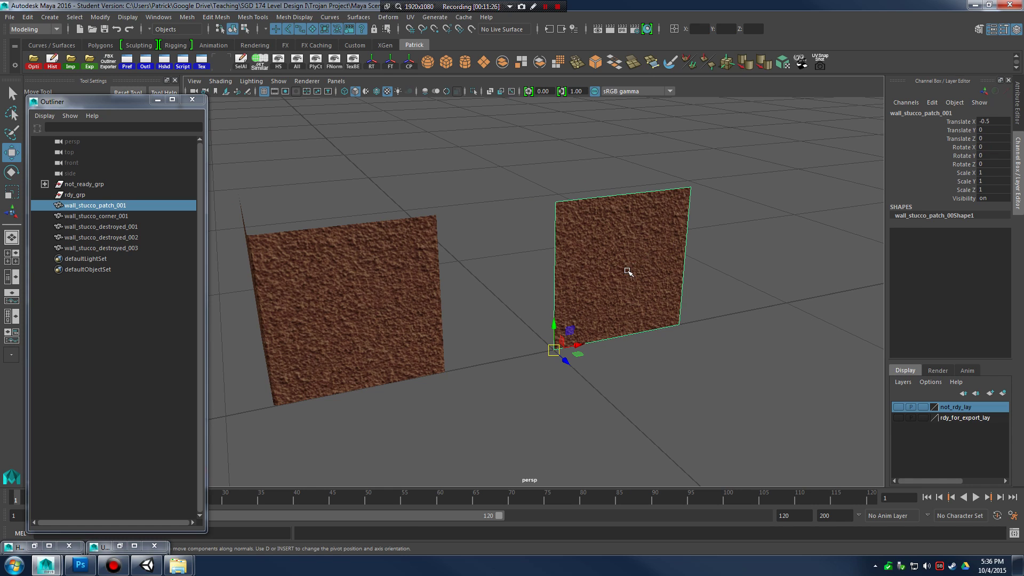
click(100, 16)
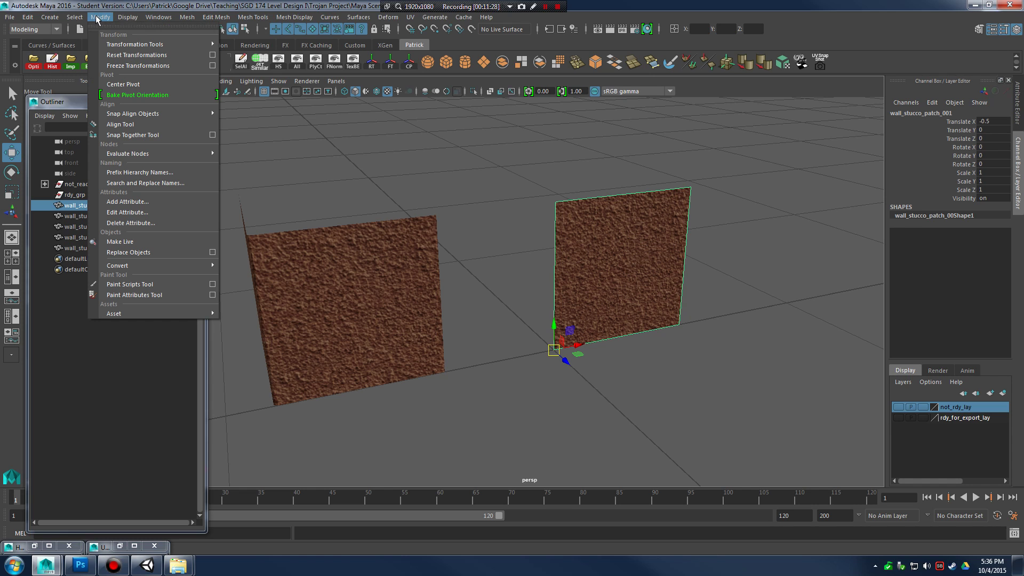
click(144, 65)
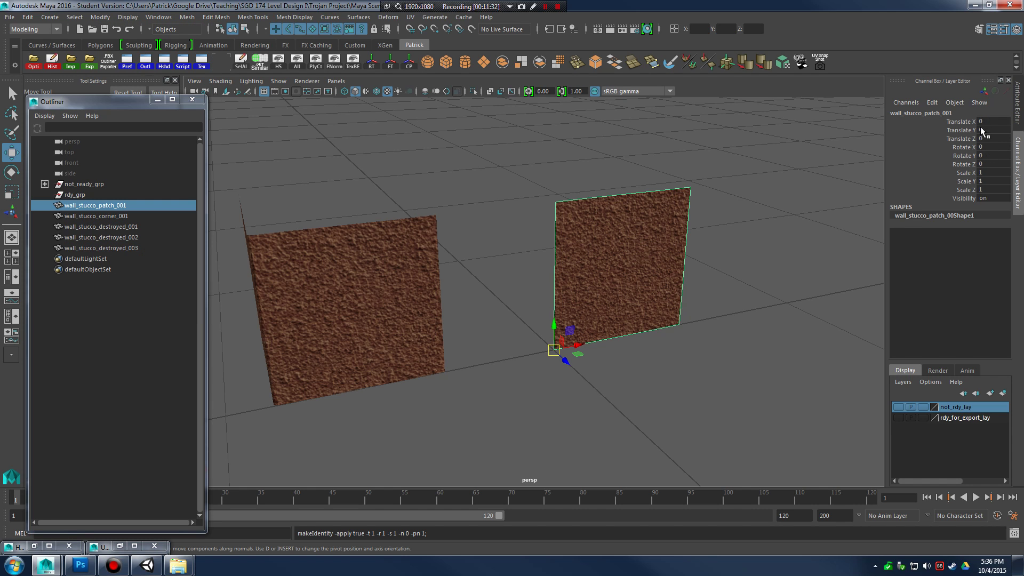
click(703, 276)
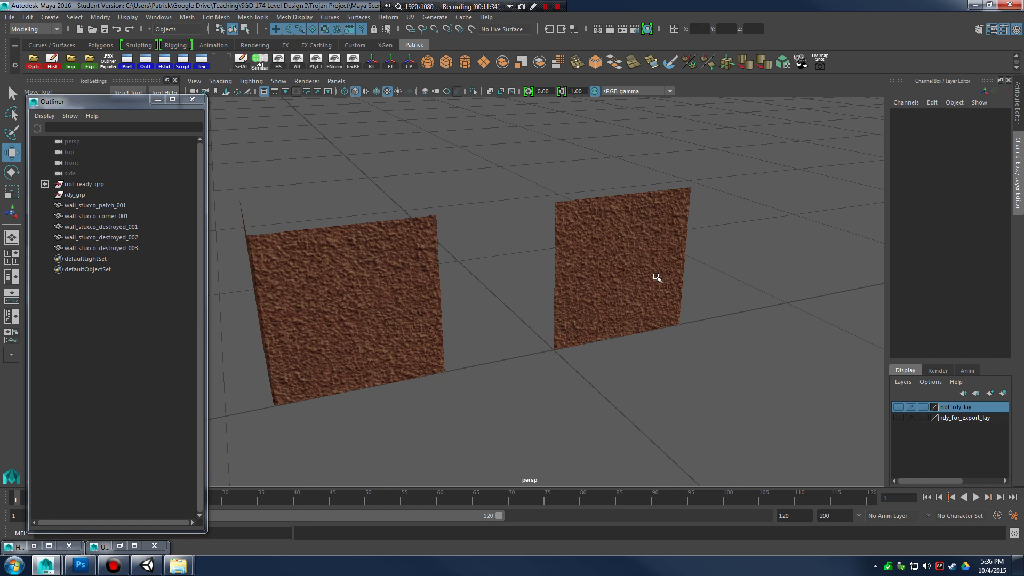
Select wall_stucco_corner_001 and snap its pivot to the bottom vertex of the open edge facing the patch piece.
click(657, 278)
click(374, 332)
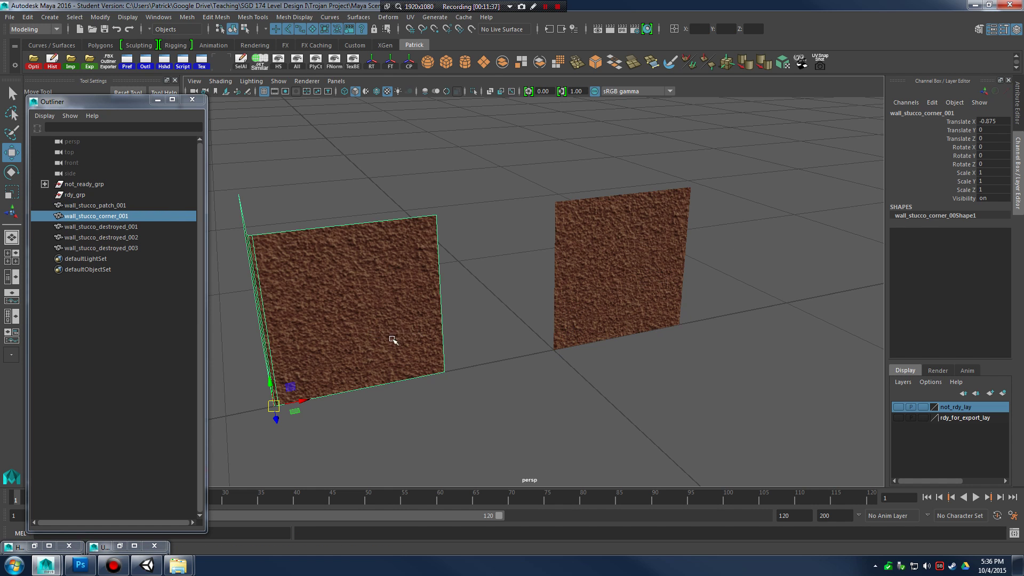
alt+drag(393, 339, 521, 293)
scroll(622, 311, up, 10)
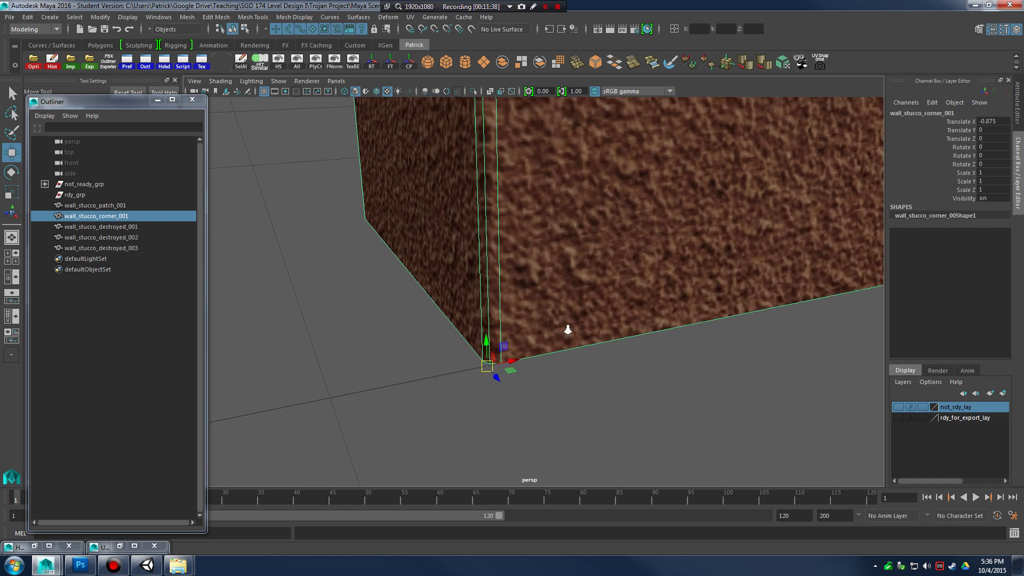
scroll(567, 330, up, 2)
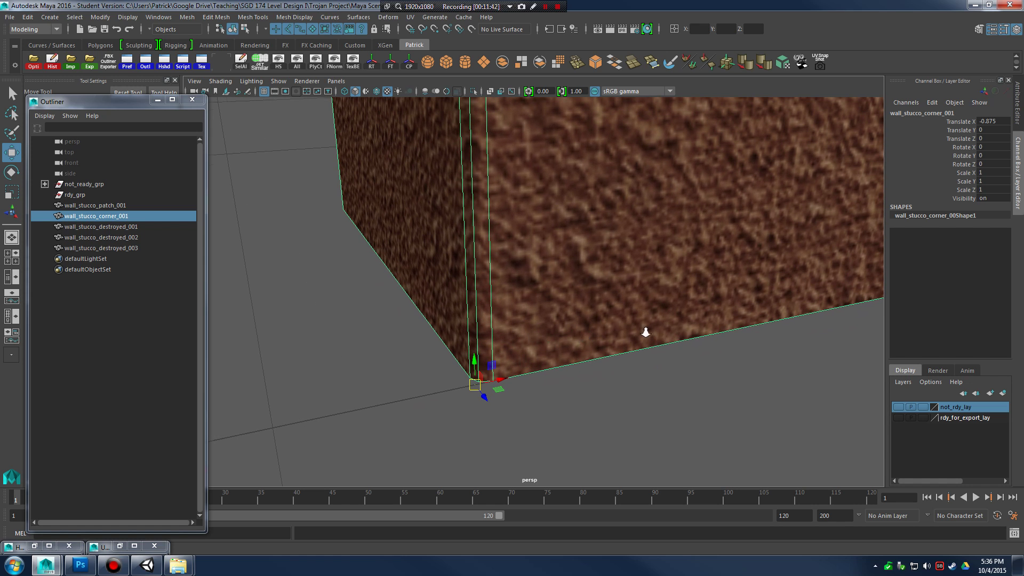
scroll(645, 331, down, 10)
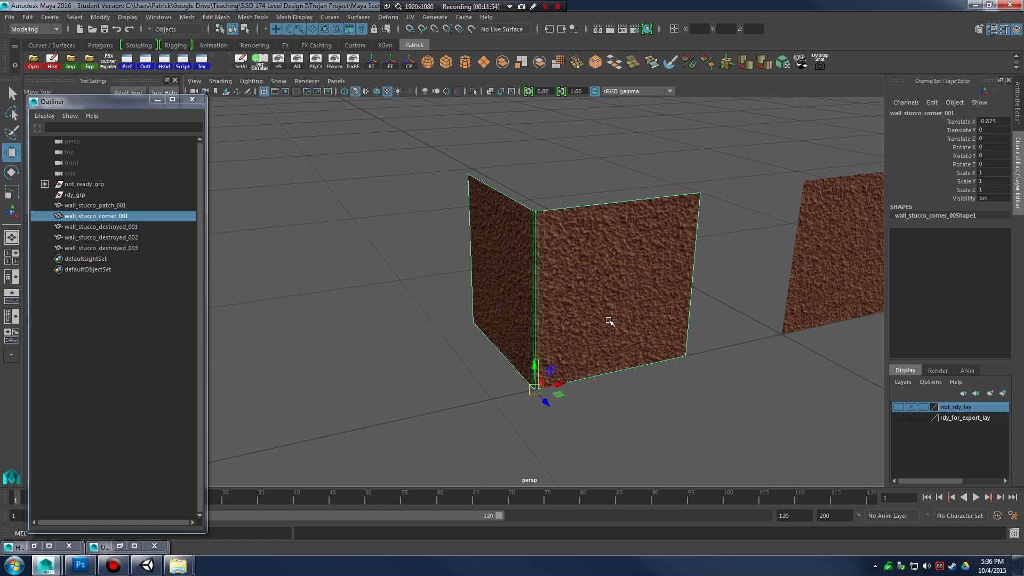
alt+drag(616, 336, 604, 336)
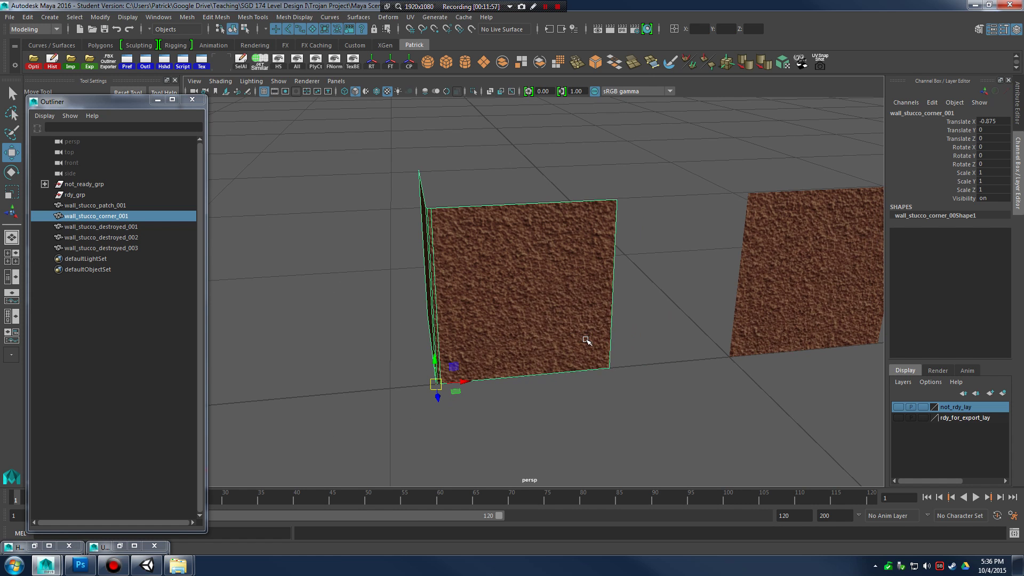
drag(435, 384, 582, 384)
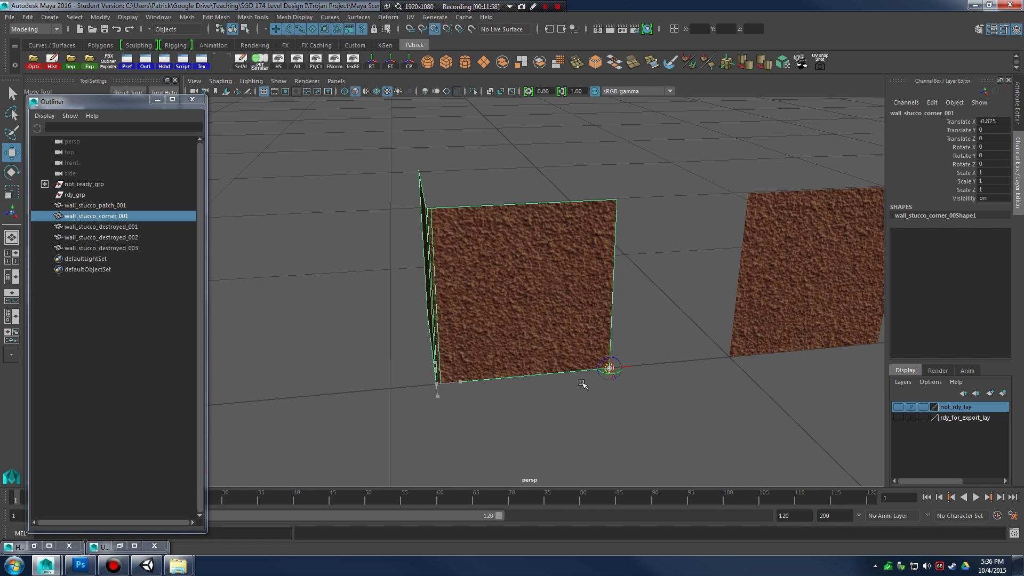
middle_drag(663, 408, 692, 421)
key(ctrl+z)
Snap wall_stucco_corner_001 along X to the grid origin at Translate X -0.5, flush against wall_stucco_patch_001.
drag(613, 370, 696, 369)
click(795, 428)
alt+drag(795, 427, 704, 298)
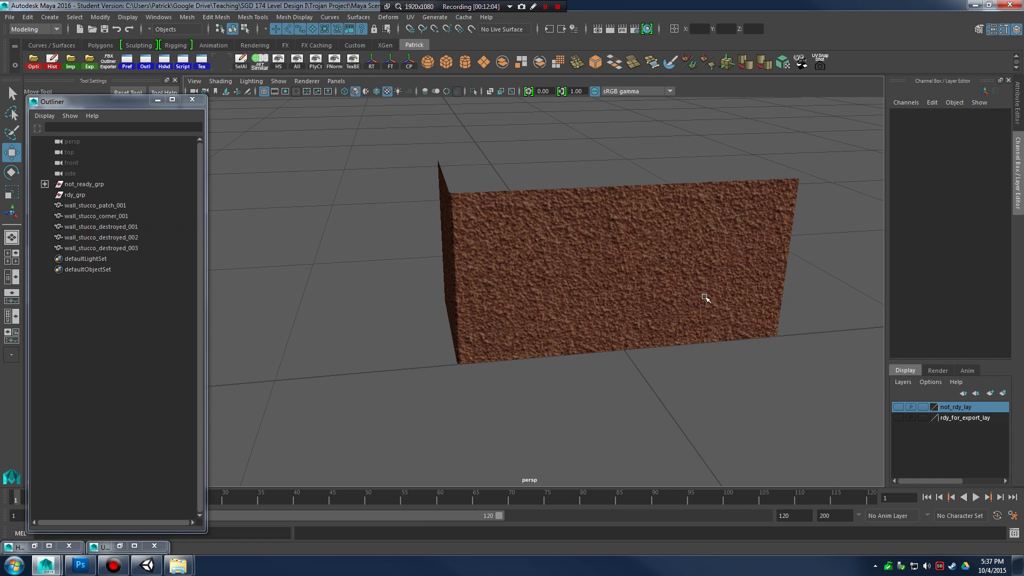
click(704, 297)
click(567, 270)
click(522, 282)
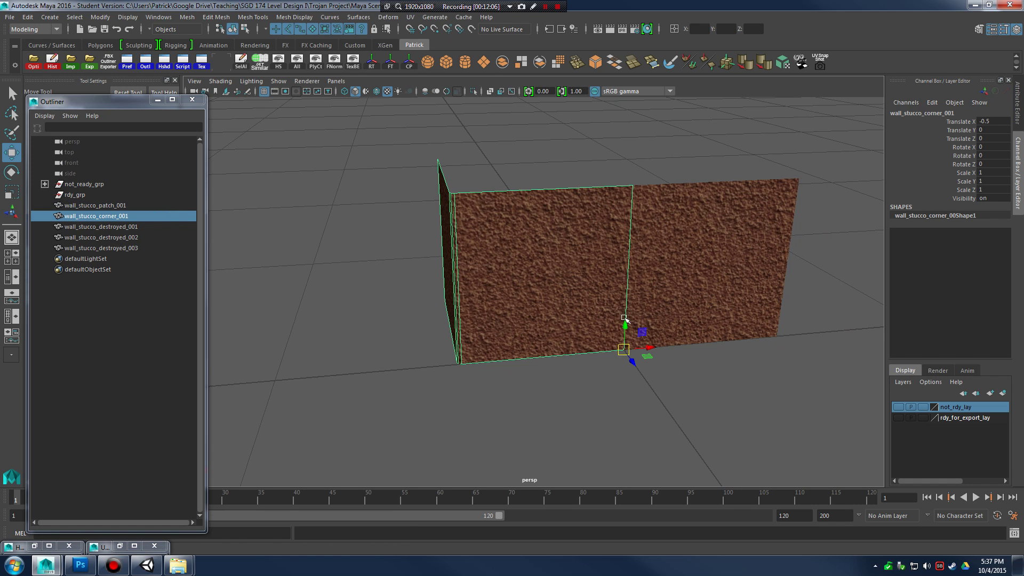
Check the pivot of wall_stucco_corner_001 at the origin and freeze its transformations.
scroll(624, 318, up, 5)
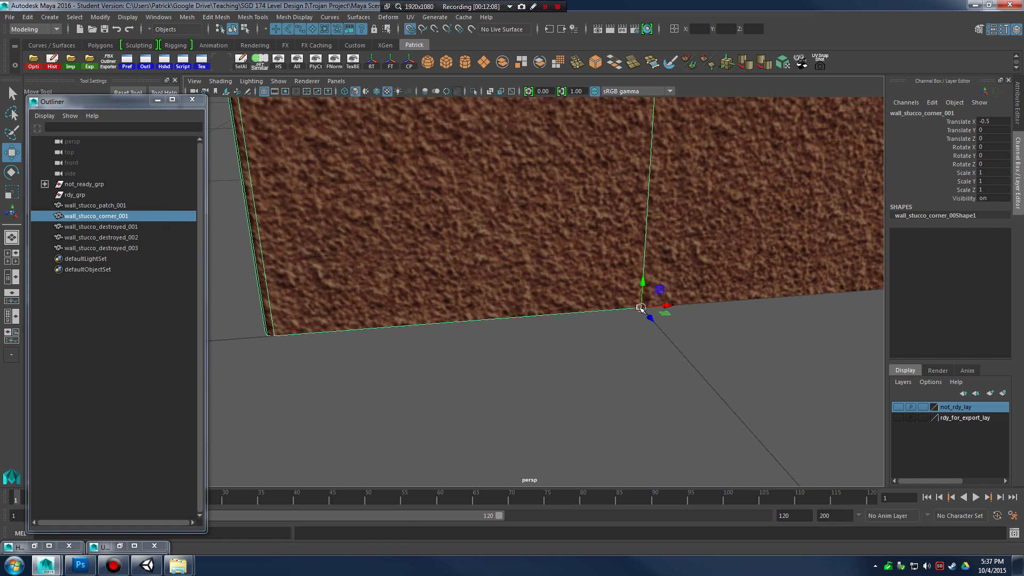
scroll(539, 305, down, 6)
alt+drag(487, 270, 534, 328)
click(101, 17)
click(136, 66)
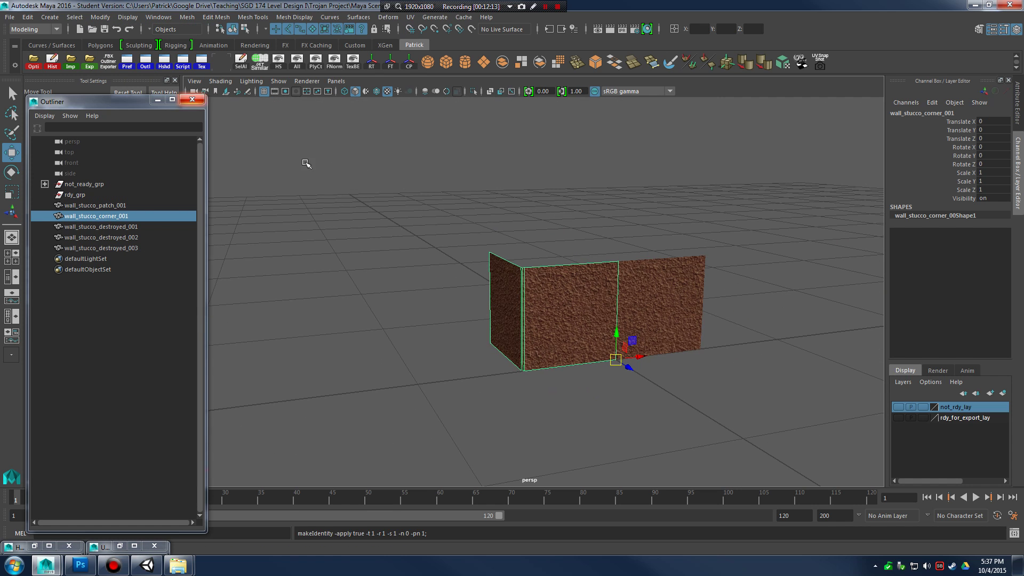
Select wall_stucco_destroyed_003 and raise it to about 0.264 in Translate Y.
alt+drag(306, 163, 589, 290)
mouse_move(589, 290)
alt+right_down()
mouse_move(633, 300)
mouse_move(576, 305)
alt+right_up()
click(638, 300)
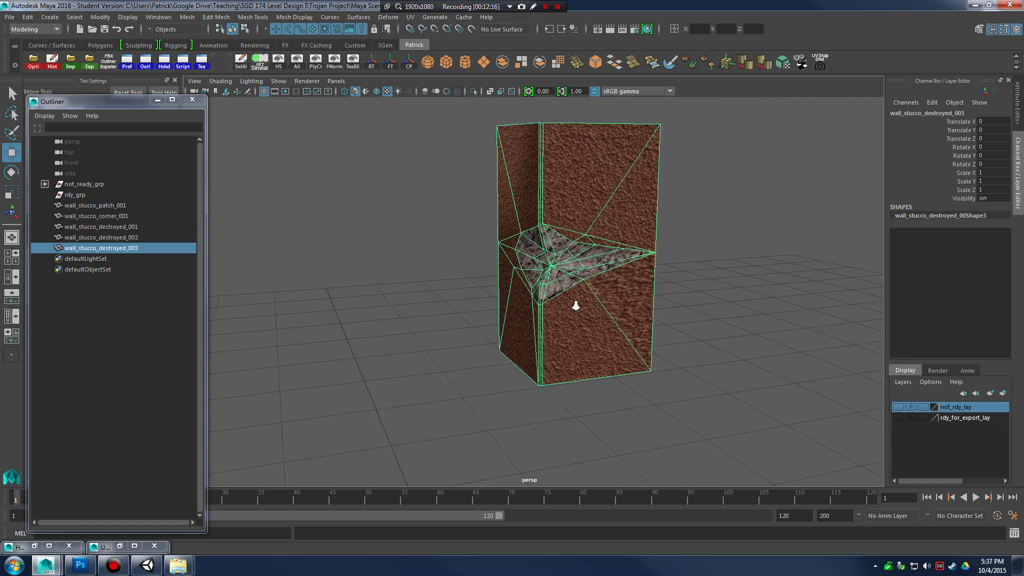
alt+drag(576, 306, 602, 311)
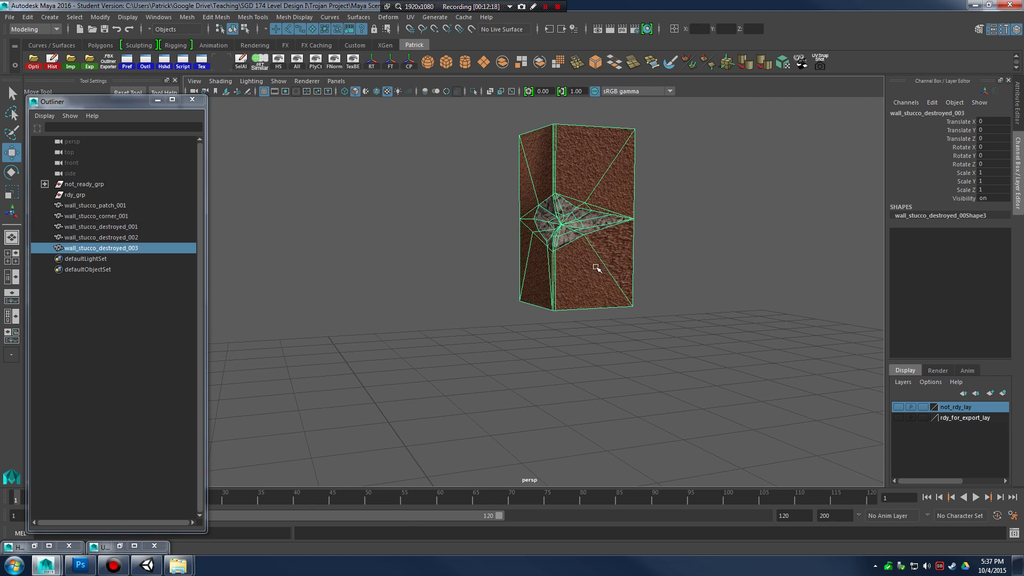
alt+drag(597, 267, 593, 236)
alt+drag(567, 280, 511, 426)
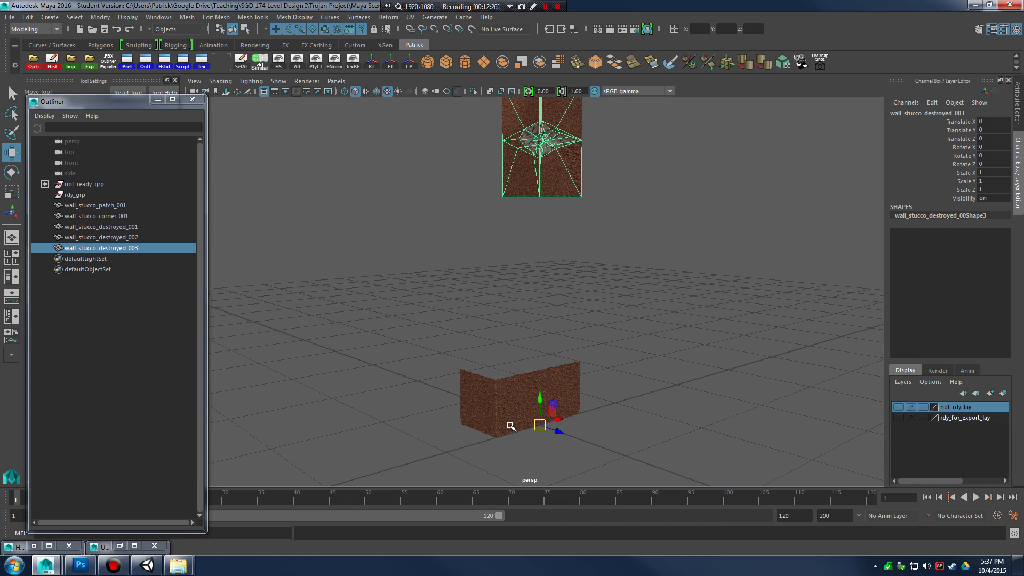
drag(544, 383, 544, 366)
key(f)
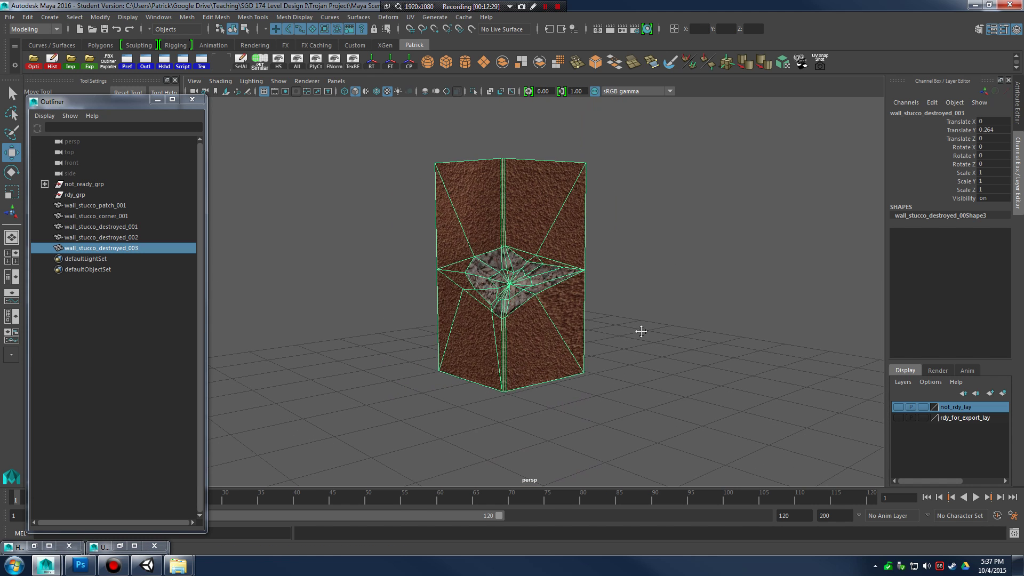
Center the pivot of wall_stucco_destroyed_003 and snap it to the bottom vertex of the front face's outer edge.
click(101, 18)
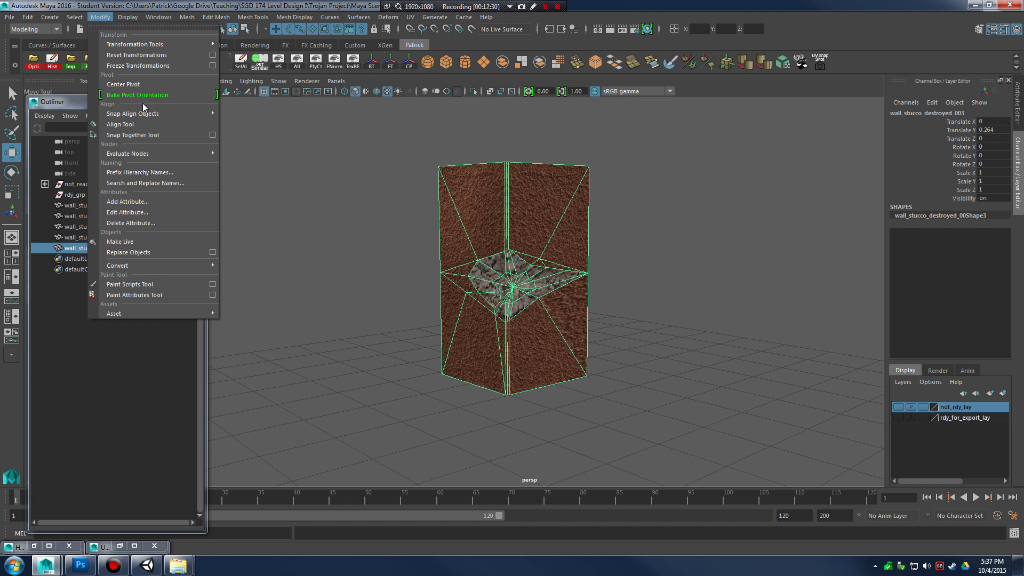
click(136, 84)
alt+drag(587, 224, 591, 260)
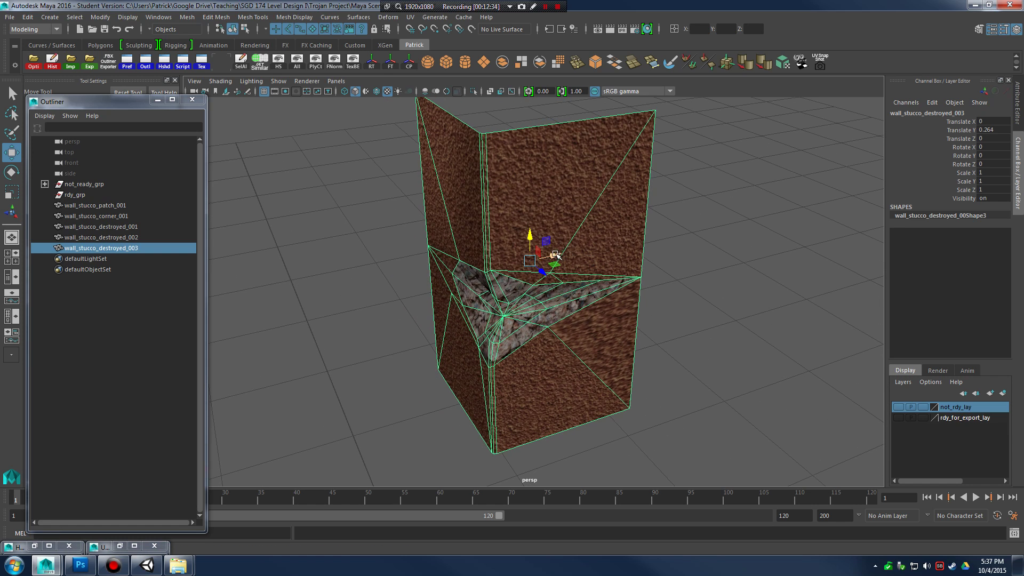
drag(528, 260, 631, 409)
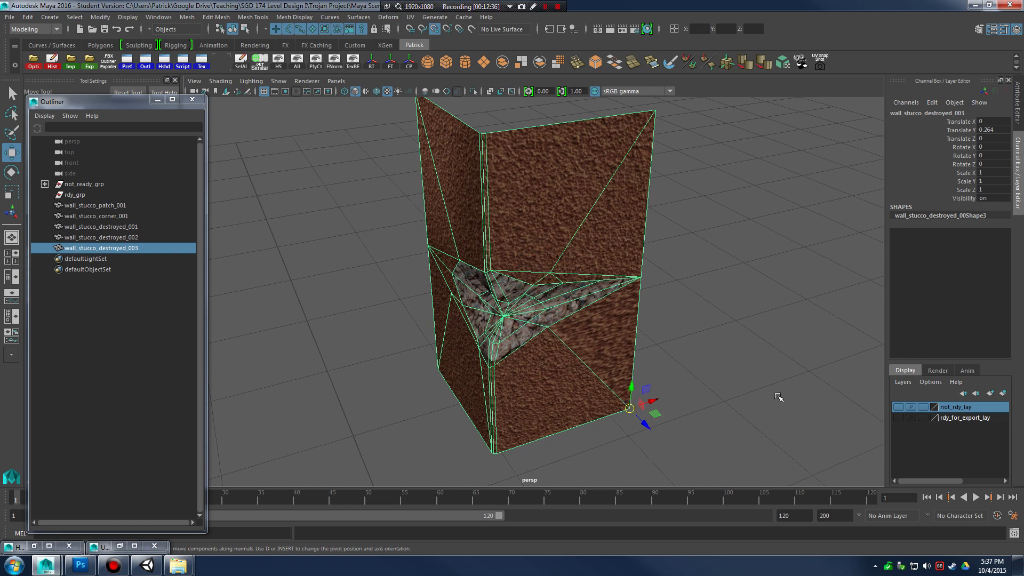
Snap wall_stucco_destroyed_003 by its corner pivot down to the grid origin.
scroll(549, 286, down, 5)
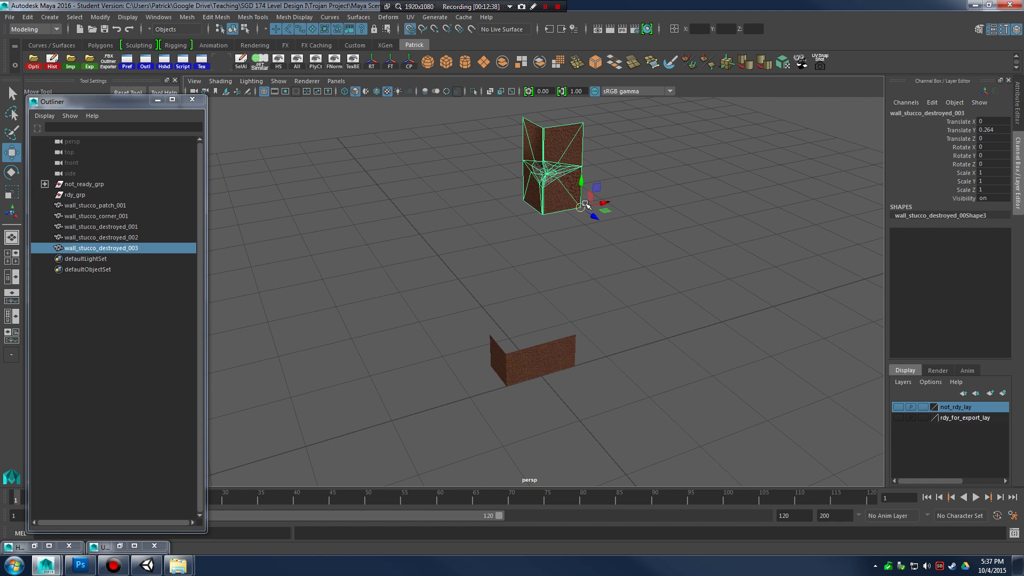
drag(581, 207, 532, 389)
alt+drag(615, 281, 534, 469)
Select wall_stucco_destroyed_001 and wall_stucco_destroyed_002 and center their pivots.
drag(590, 299, 318, 103)
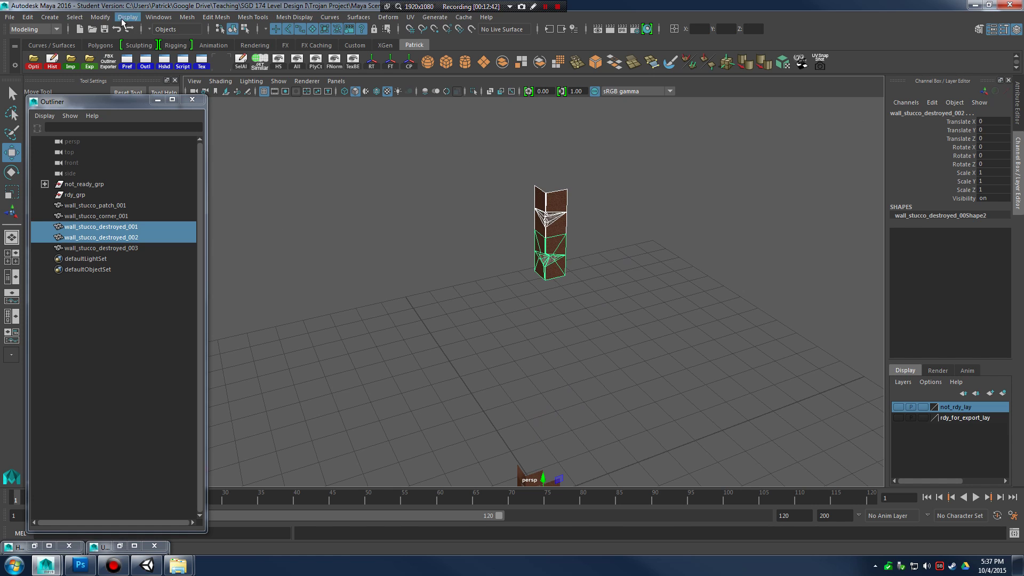
click(101, 17)
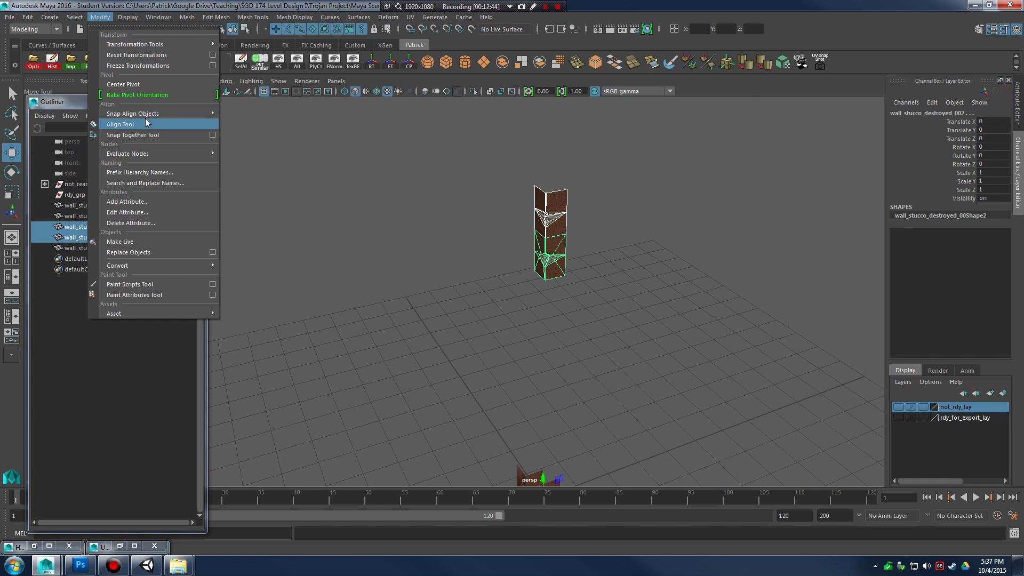
click(133, 84)
Lower both selected destroyed pieces to about -4.879 in Translate Y and select only wall_stucco_destroyed_002.
drag(550, 246, 551, 414)
key(f)
scroll(603, 373, up, 5)
click(598, 340)
alt+middle_drag(591, 397, 583, 334)
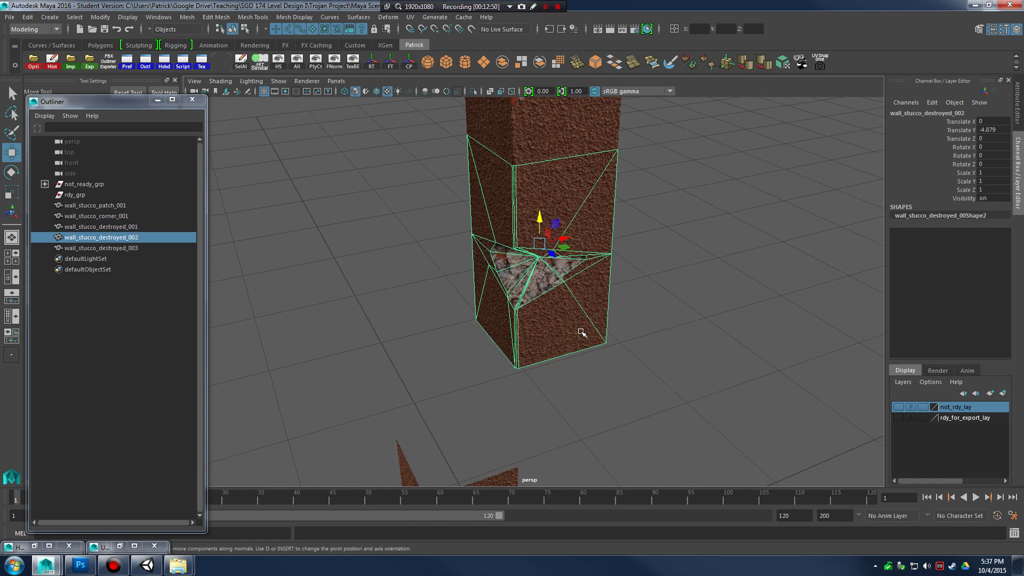
Snap the pivot of wall_stucco_destroyed_002 to the bottom vertex of its front face's outer edge and snap the piece to the grid origin.
mouse_move(583, 334)
alt+mouse_down()
mouse_move(578, 320)
mouse_move(572, 336)
alt+mouse_up()
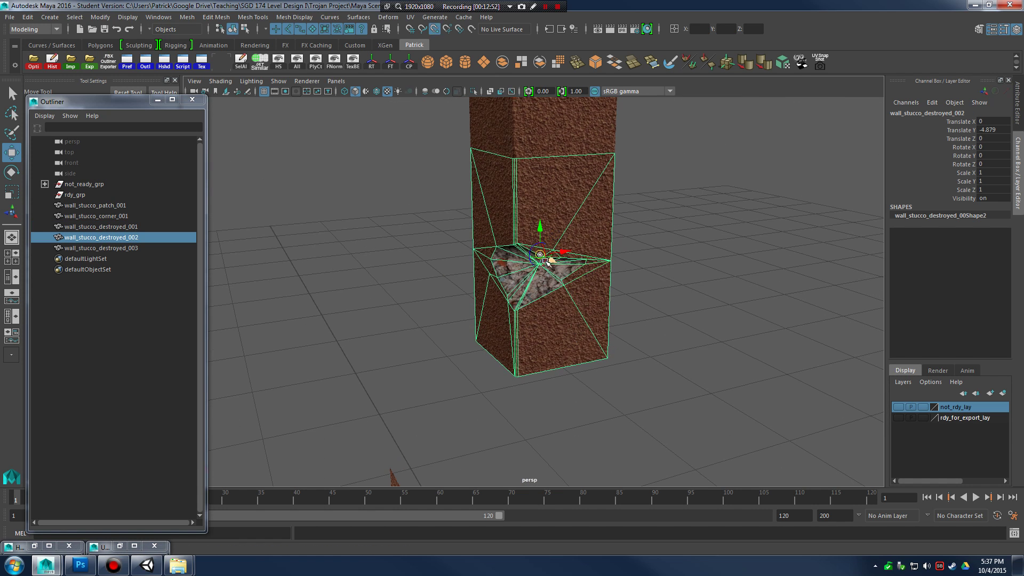
click(608, 359)
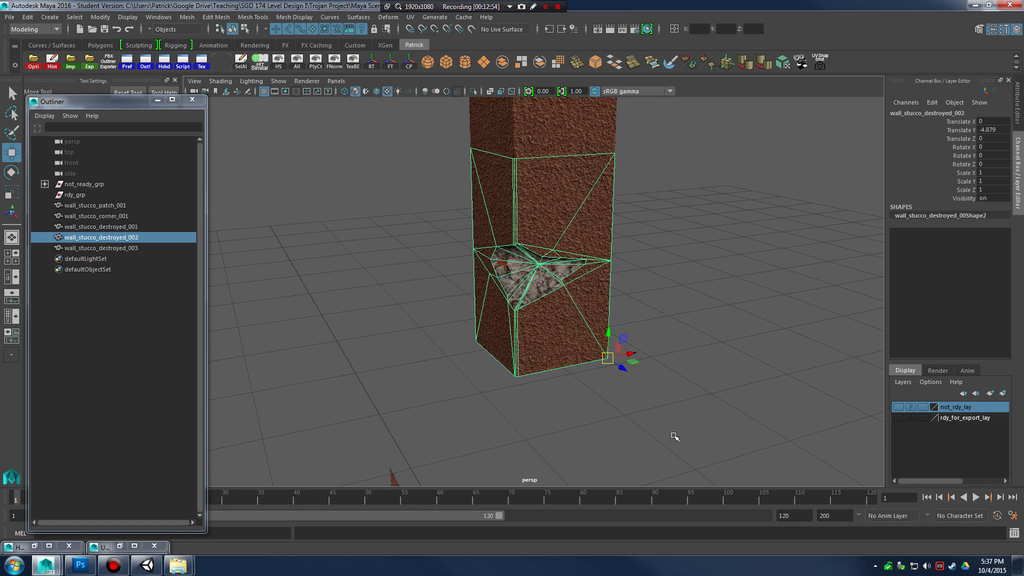
alt+drag(670, 434, 624, 273)
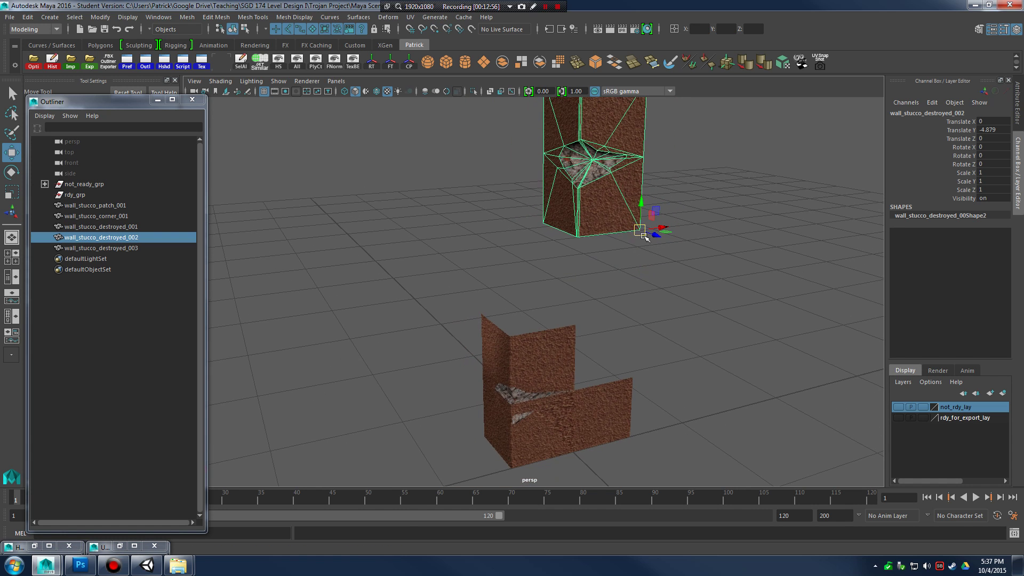
drag(647, 229, 530, 485)
alt+drag(629, 339, 592, 211)
Snap the pivot of wall_stucco_destroyed_001 to the bottom vertex of its front face's outer edge and snap the piece to the grid origin.
click(592, 210)
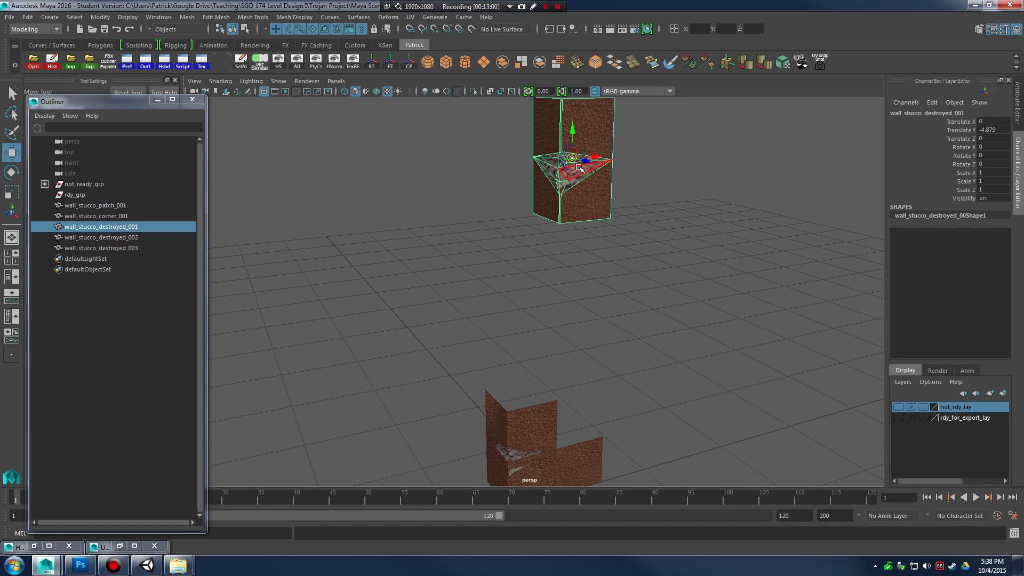
key(v)
key(f)
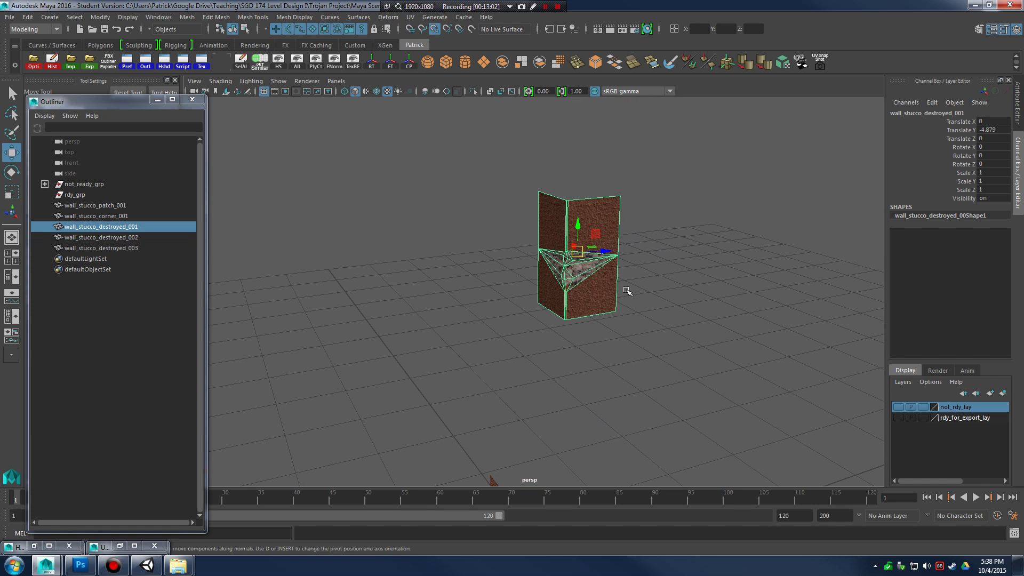
mouse_move(629, 286)
alt+right_down()
mouse_move(715, 297)
mouse_move(610, 285)
alt+right_up()
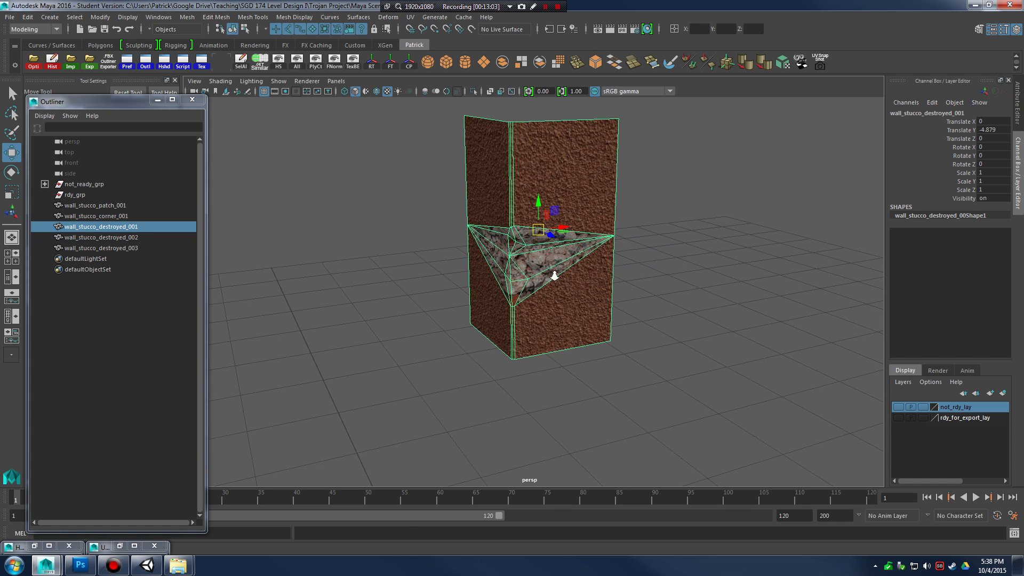
scroll(555, 276, up, 2)
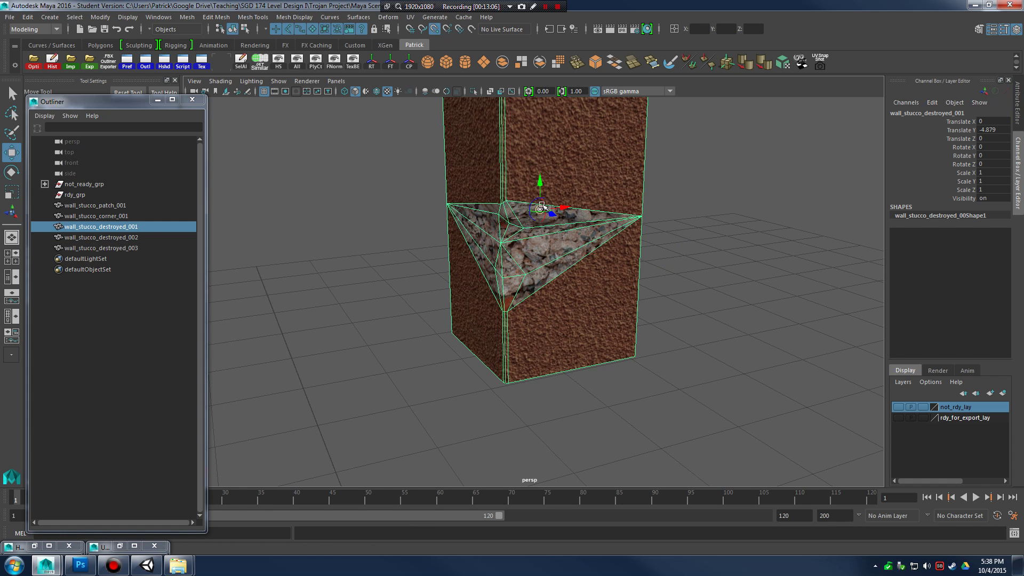
drag(542, 206, 669, 363)
key(ctrl+z)
drag(539, 209, 650, 356)
alt+right_drag(663, 354, 525, 288)
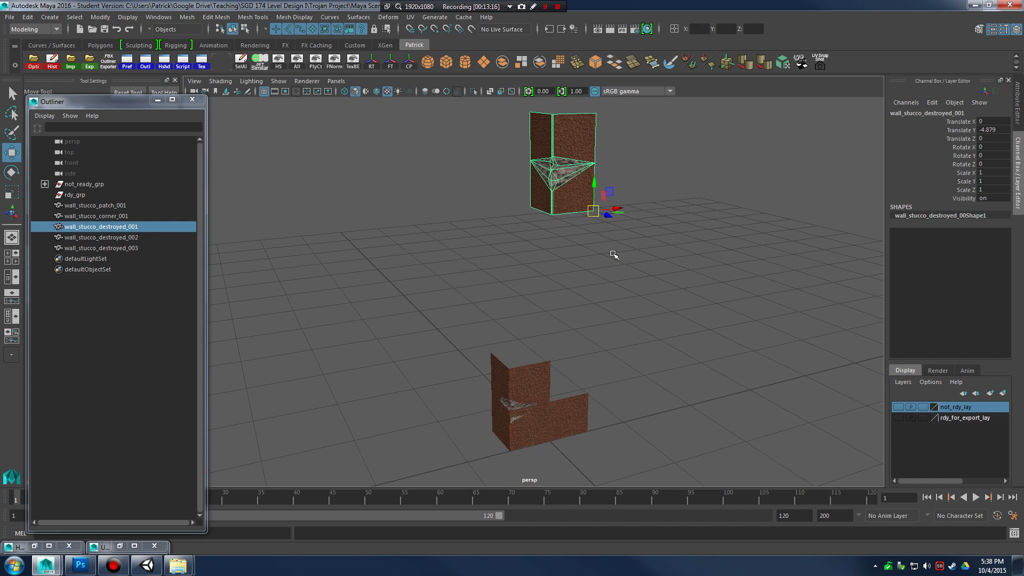
drag(595, 212, 550, 441)
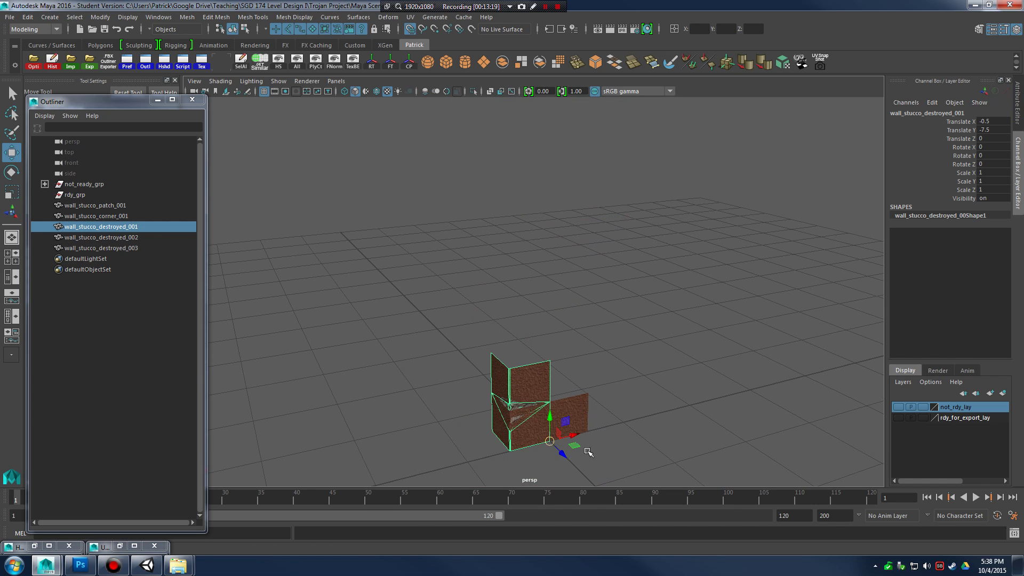
Select all five stucco wall pieces at the origin and freeze their transformations.
alt+middle_drag(589, 452, 613, 320)
alt+right_drag(614, 320, 640, 310)
drag(509, 181, 732, 353)
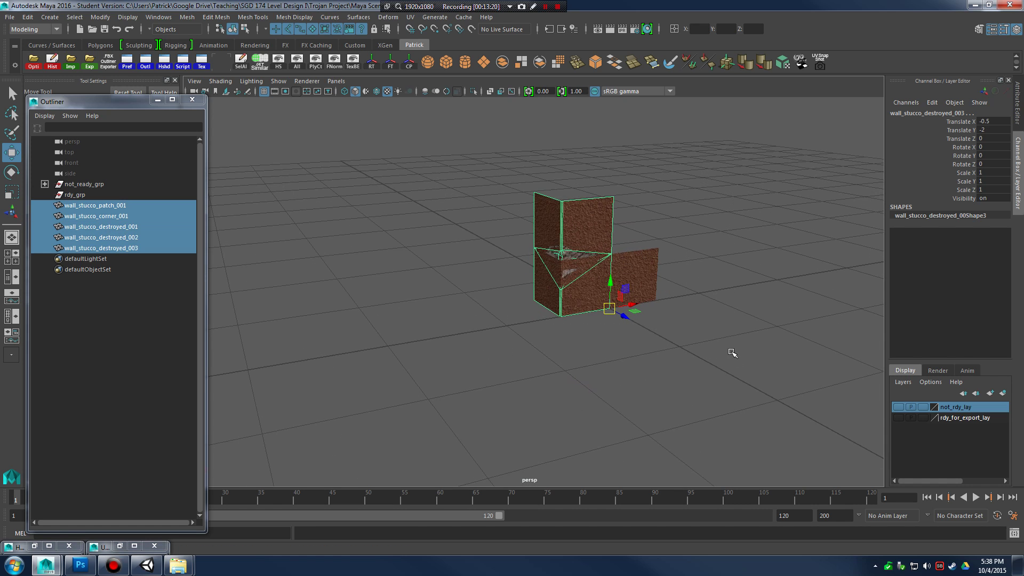
alt+right_drag(733, 353, 745, 313)
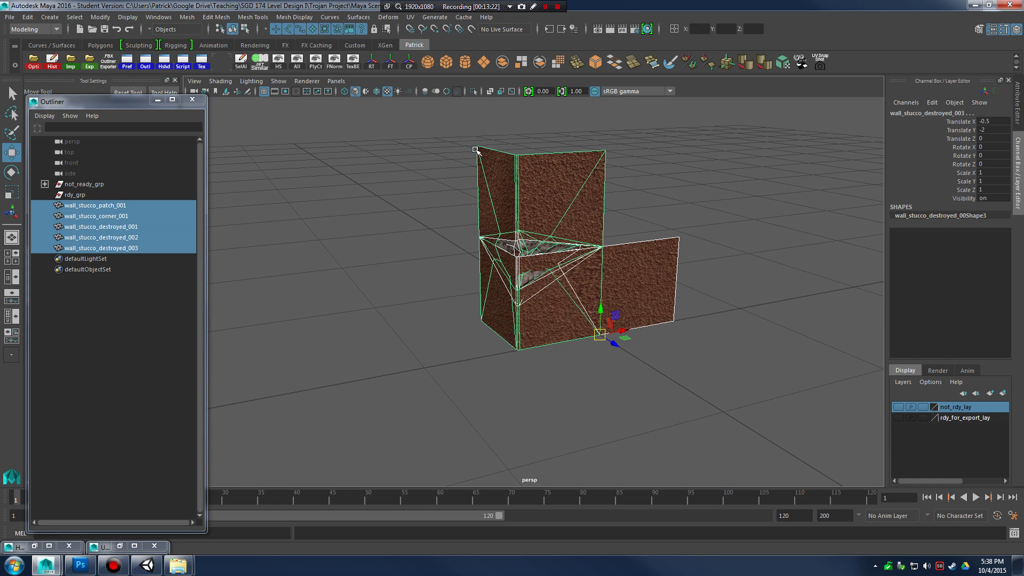
drag(425, 125, 776, 401)
click(100, 17)
click(126, 62)
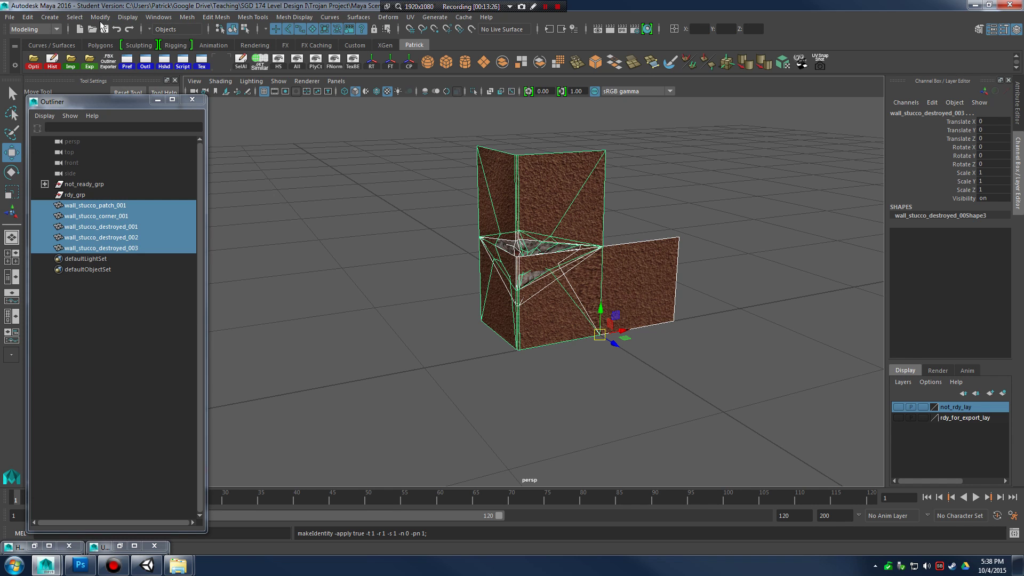
click(100, 17)
key(Escape)
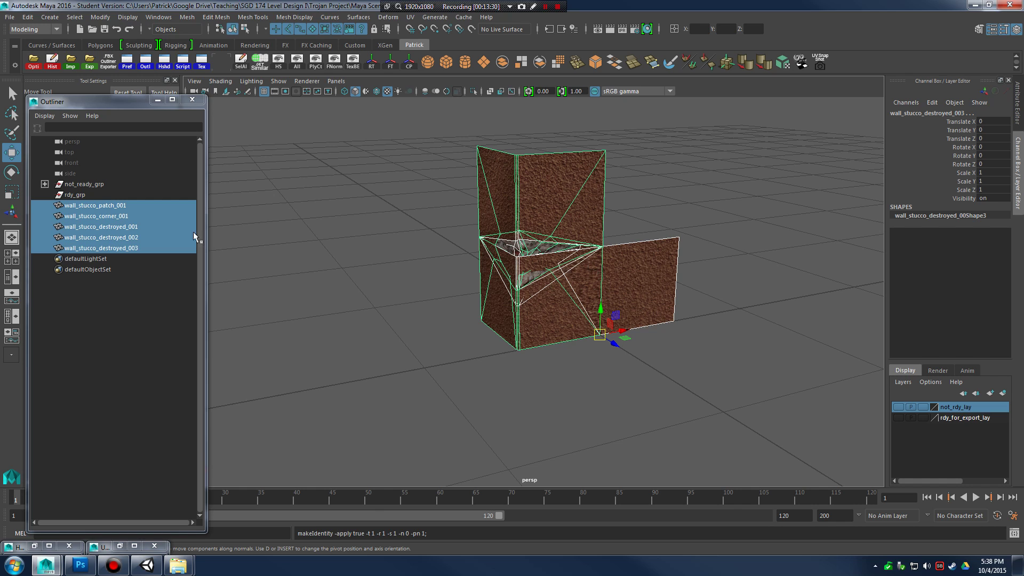
Select the stucco wall pieces one at a time to check their pivots and transform values.
click(112, 205)
click(112, 216)
click(123, 227)
click(133, 237)
click(129, 248)
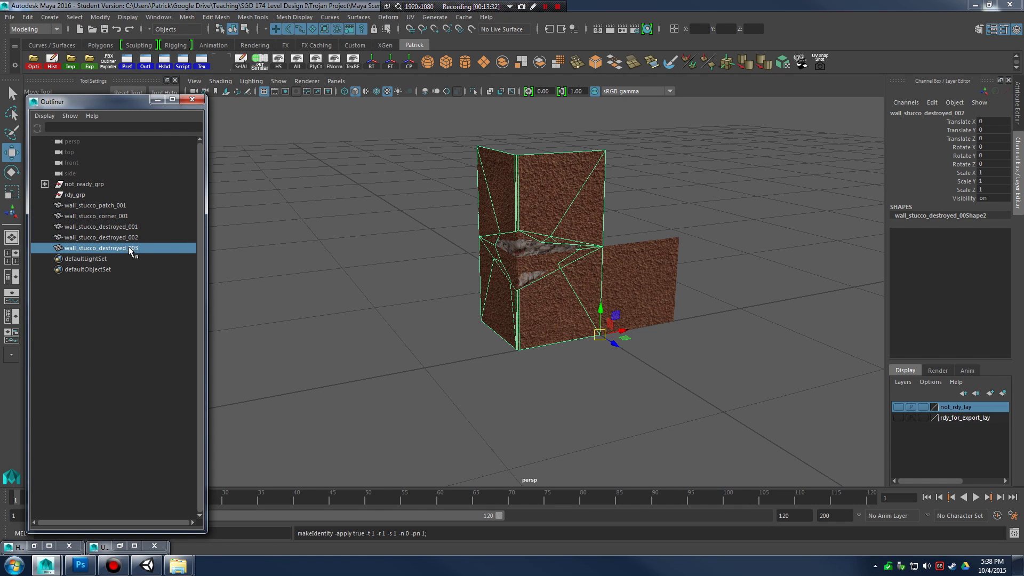
key(ctrl+z)
key(ctrl+z)
key(ctrl+z)
key(ctrl+z)
click(544, 244)
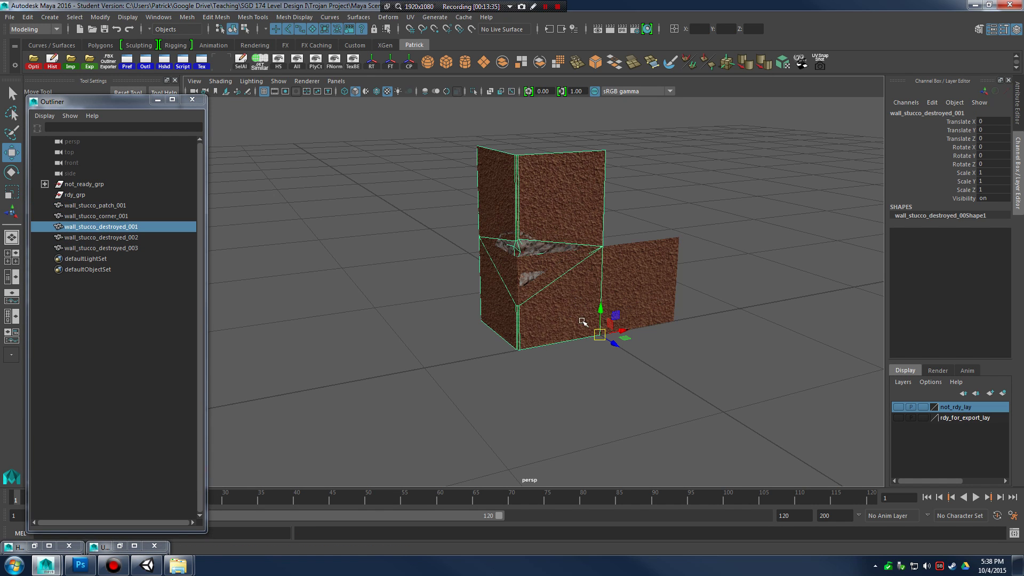
click(627, 294)
click(576, 298)
click(660, 305)
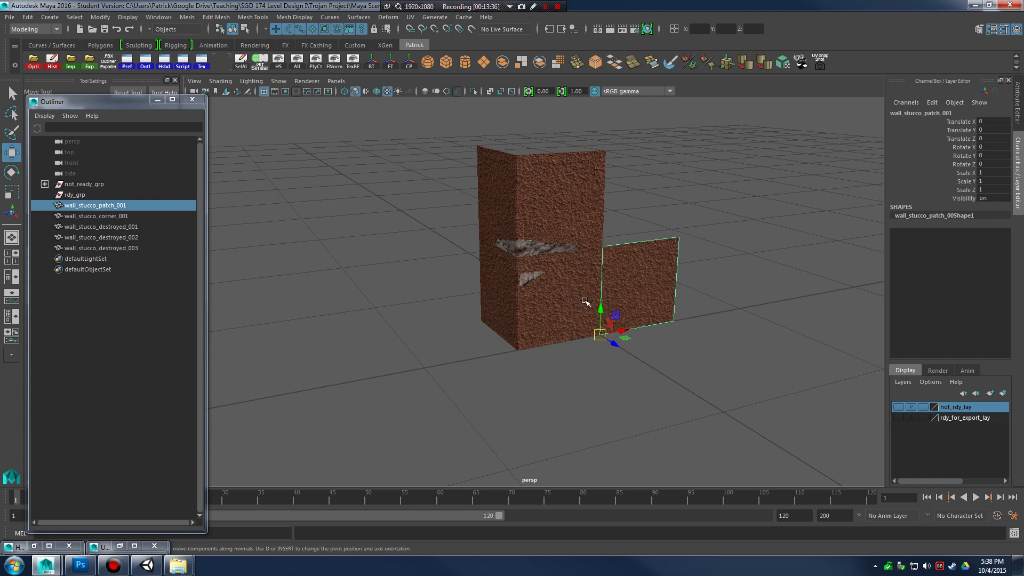
Parent all five stucco pieces, from wall_stucco_patch_001 to wall_stucco_destroyed_003, under rdy_grp.
click(187, 216)
shift+click(128, 248)
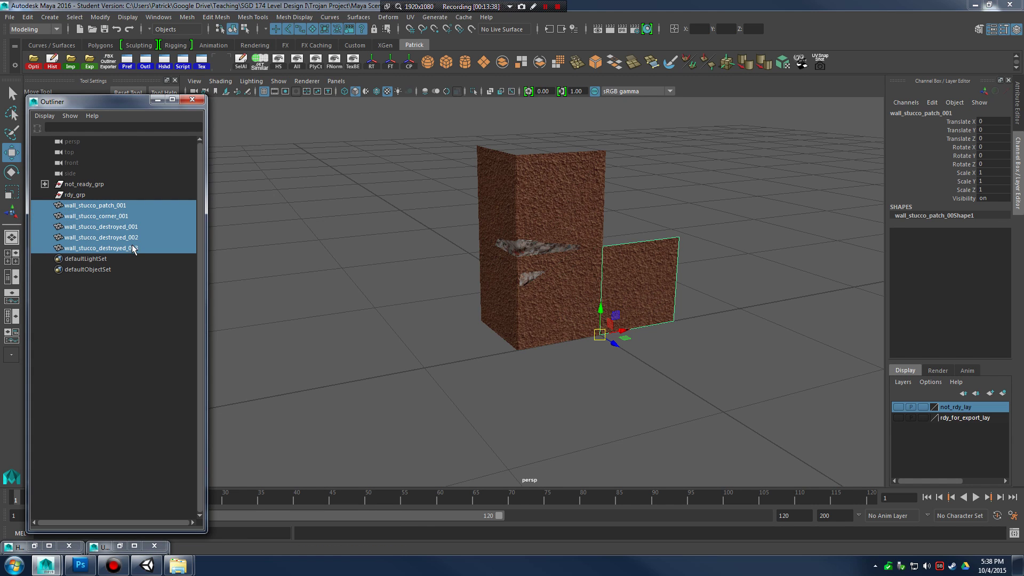
ctrl+click(108, 207)
middle_drag(109, 212, 81, 193)
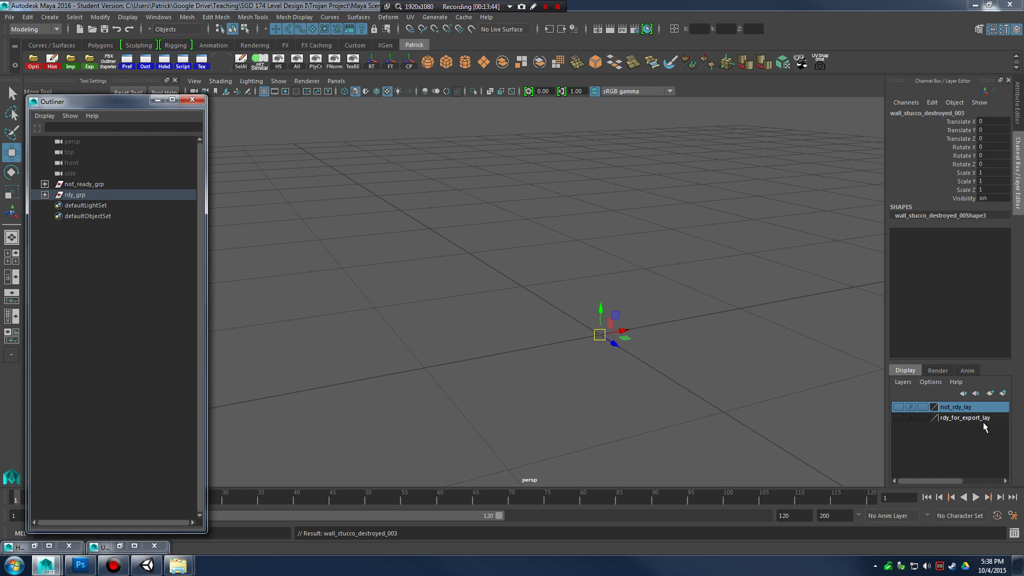
Toggle the visibility of rdy_for_export_lay to check that it controls the stucco pieces, leaving the layer hidden.
click(899, 418)
double_click(898, 417)
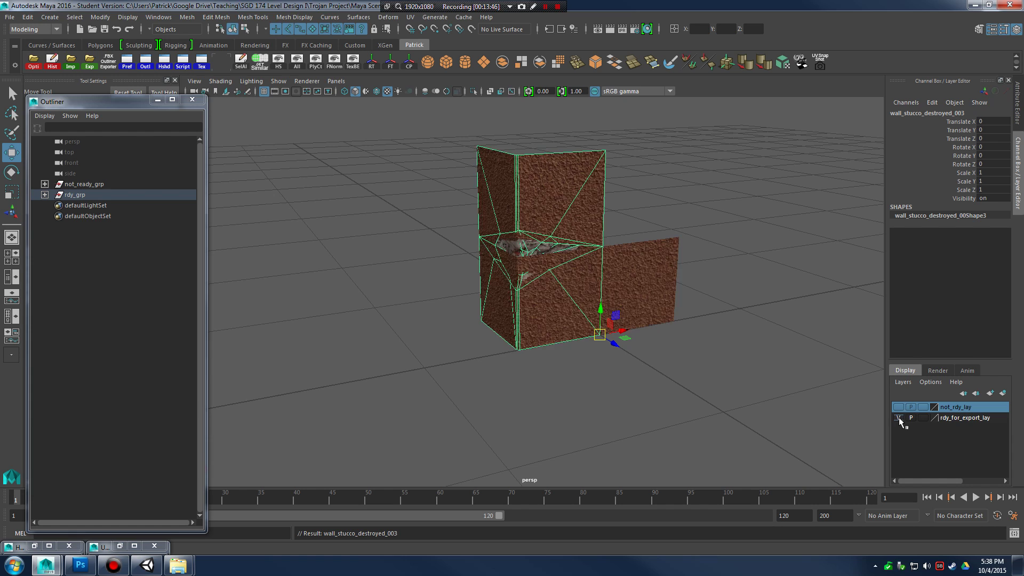
click(899, 417)
click(898, 417)
double_click(899, 417)
click(899, 417)
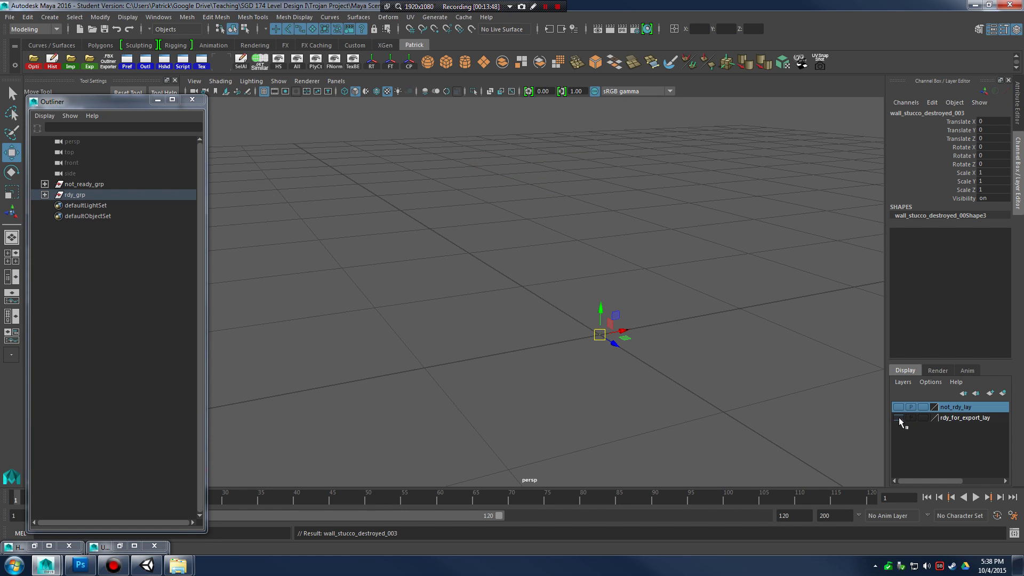
Move boarded_red_metal_window_mesh_001 out of not_ready_grp to the top level of the scene hierarchy.
click(45, 184)
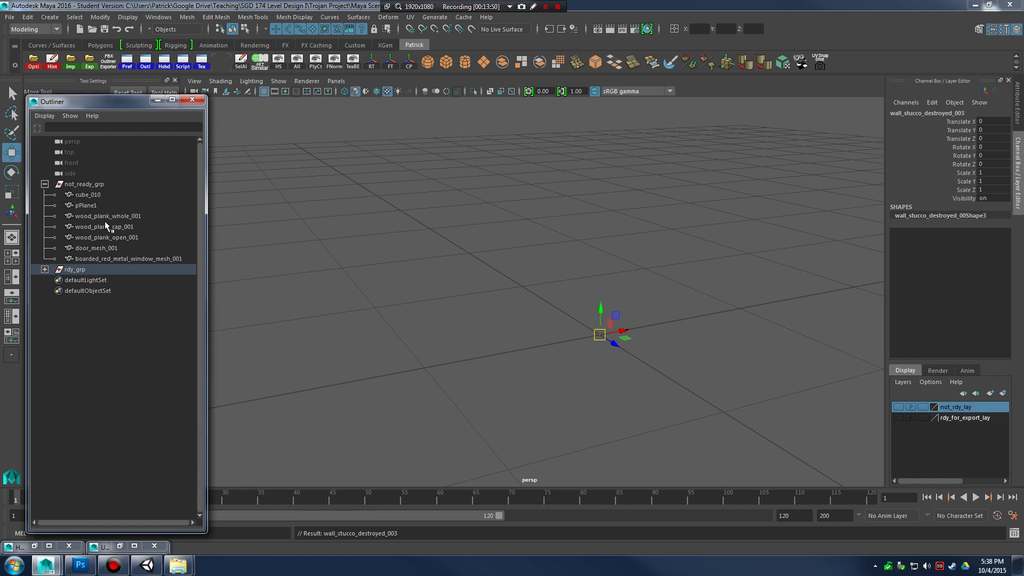
click(99, 196)
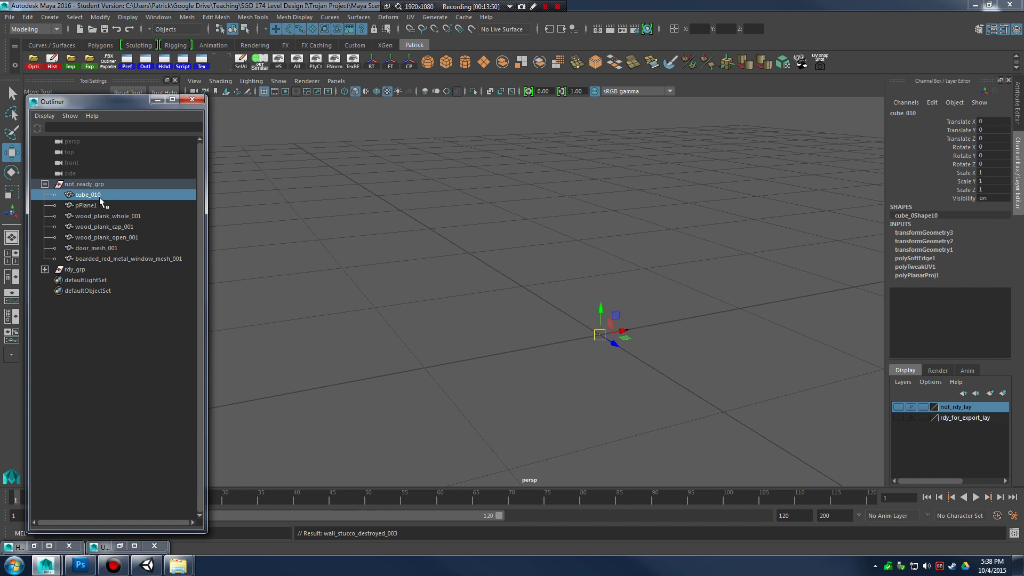
click(111, 258)
drag(111, 258, 117, 309)
drag(122, 367, 120, 297)
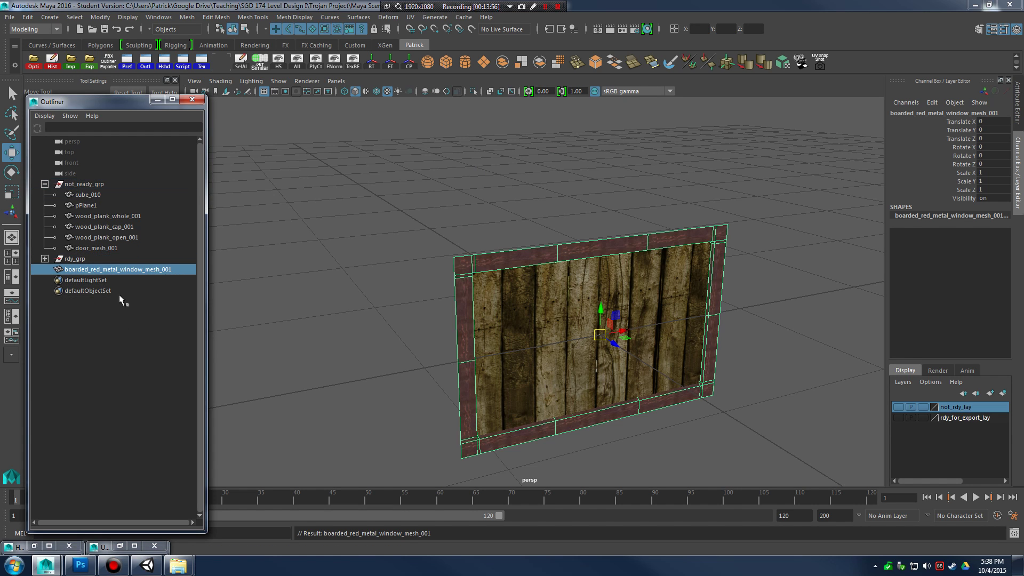
click(45, 184)
alt+drag(679, 334, 557, 286)
scroll(700, 319, up, 5)
alt+drag(650, 294, 410, 290)
double_click(139, 206)
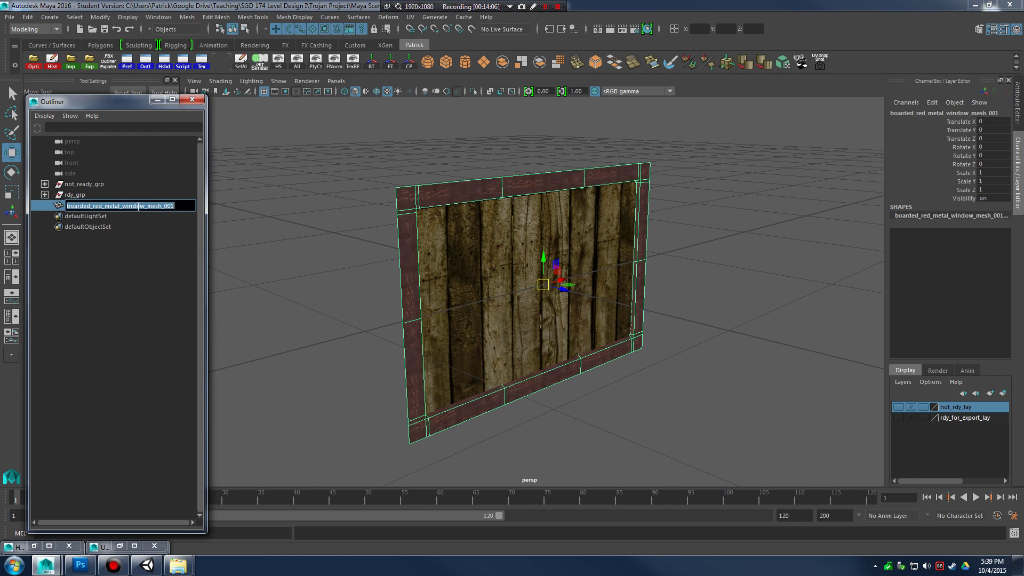
drag(146, 207, 168, 208)
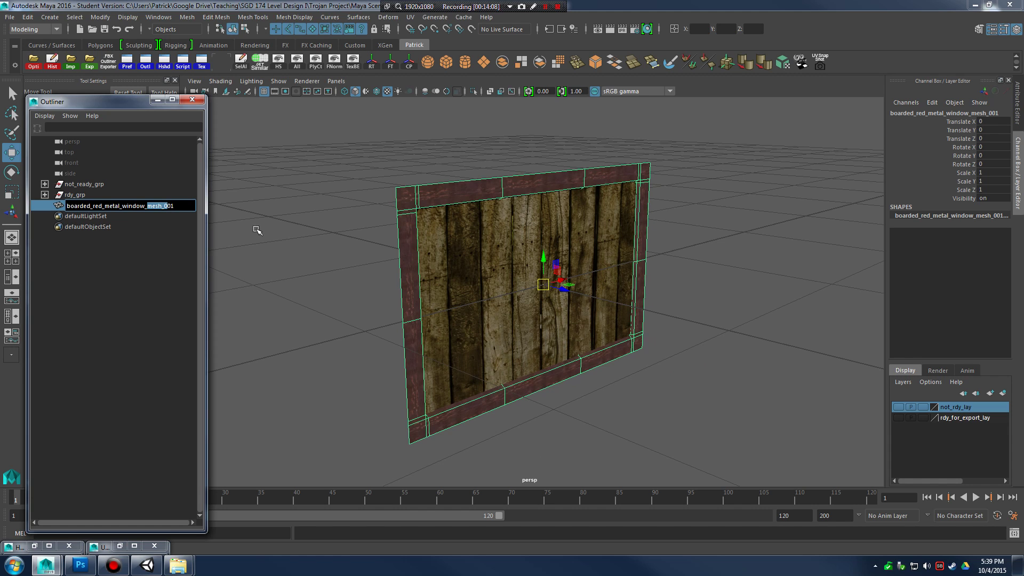
key(BackSpace)
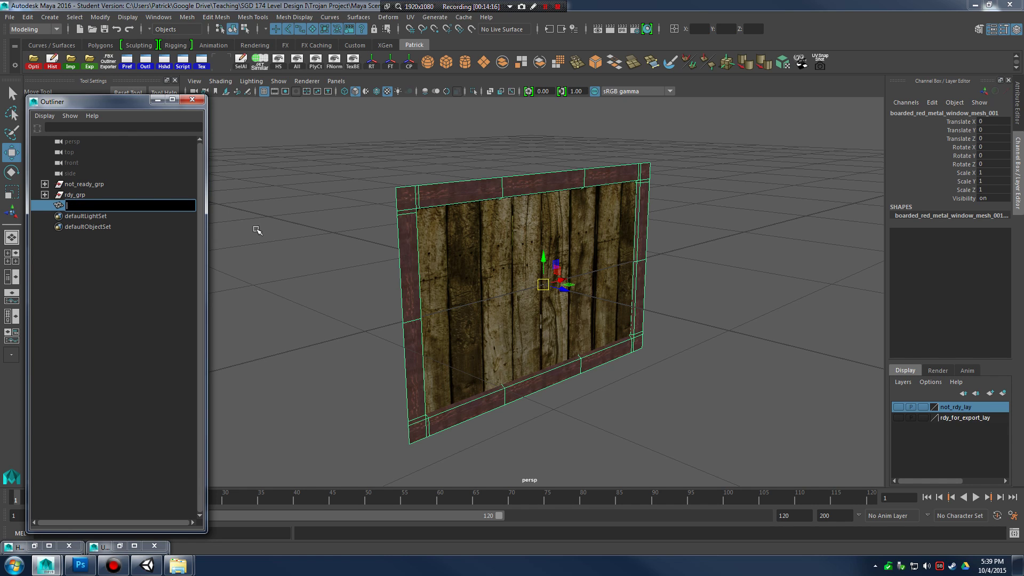
key(ctrl+z)
Rename the boarded window mesh as window_red_boarded_001 and parent it under rdy_grp.
double_click(91, 208)
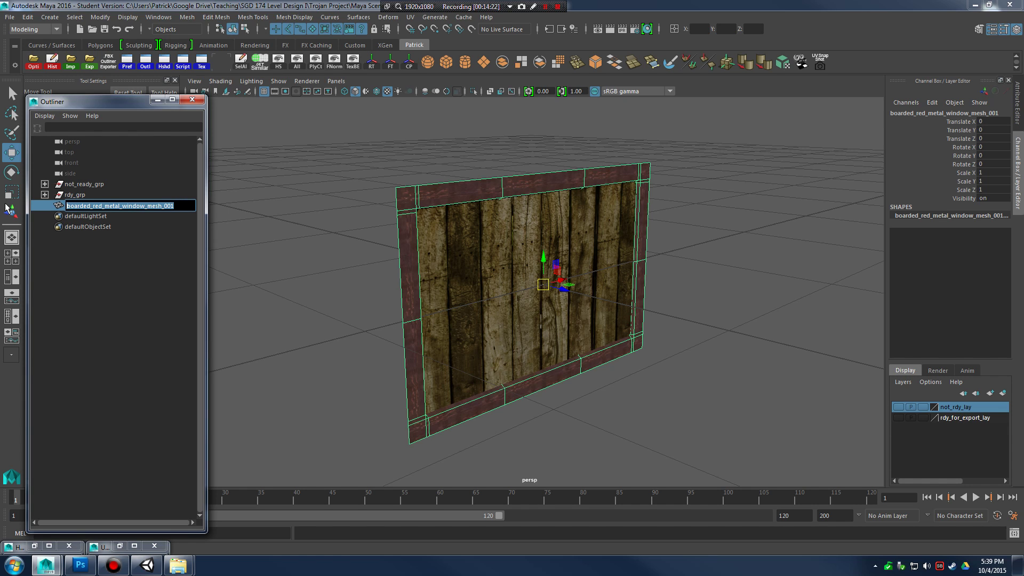
text(window_red_boarde)
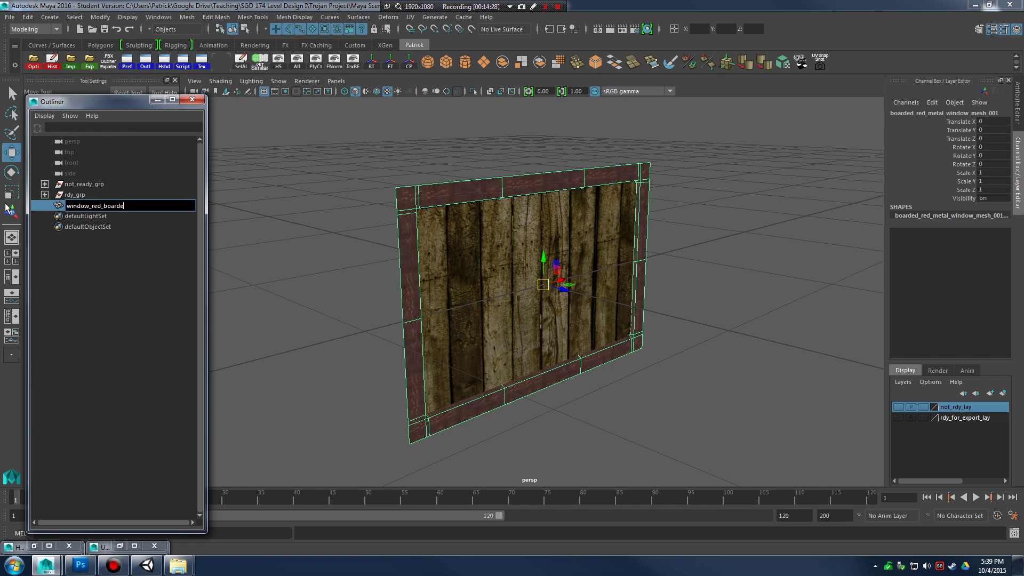
text(d_001)
key(Return)
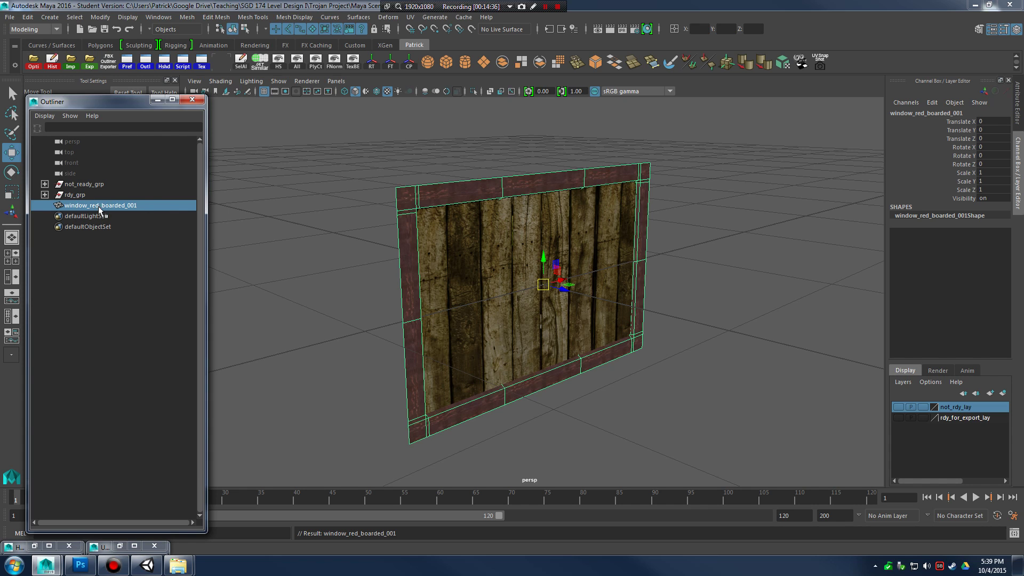
middle_drag(105, 211, 64, 194)
Move door_mesh_001 out of not_ready_grp to the top level of the scene hierarchy.
click(45, 184)
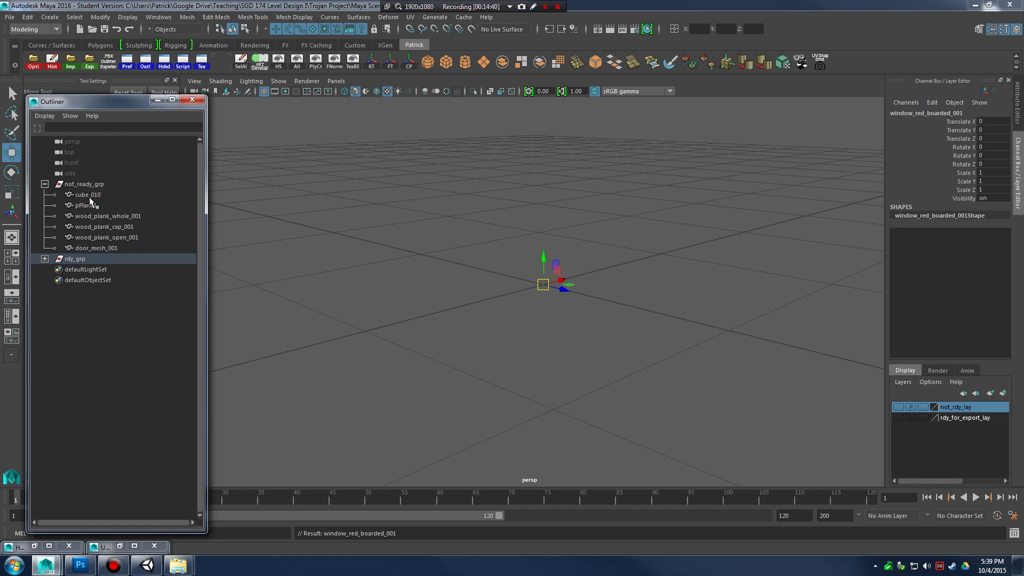
click(92, 196)
click(102, 247)
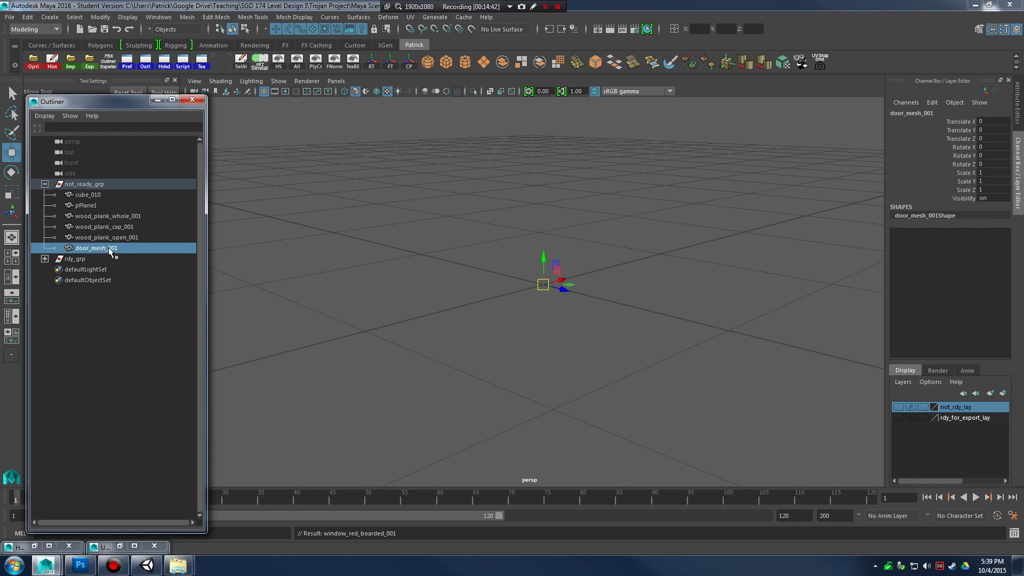
middle_drag(107, 248, 109, 358)
click(45, 184)
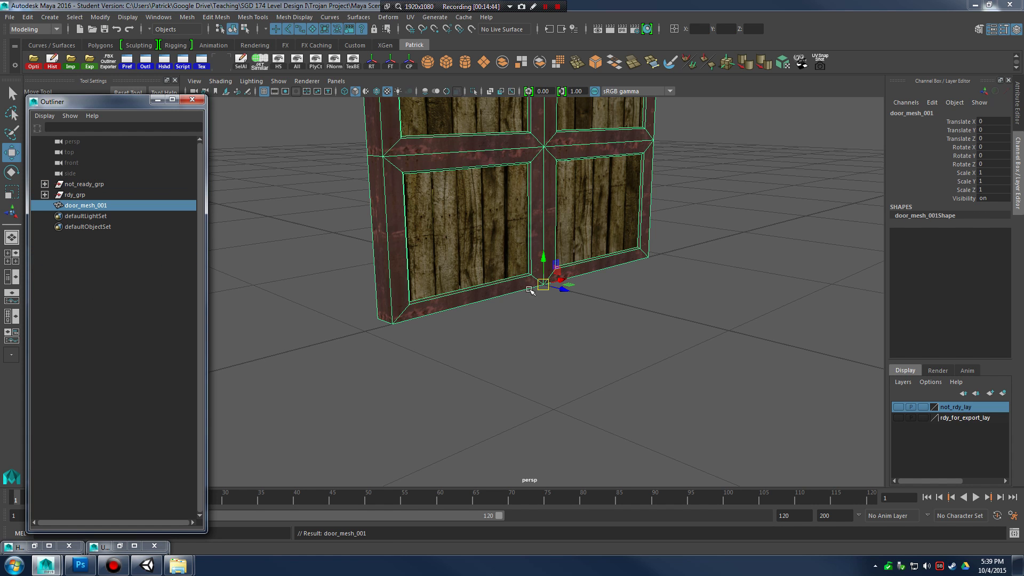
Snap the pivot of door_mesh_001 to the bottom center vertex of its back face and snap the door to the grid origin.
alt+drag(529, 290, 603, 328)
key(d)
key(v)
key(v)
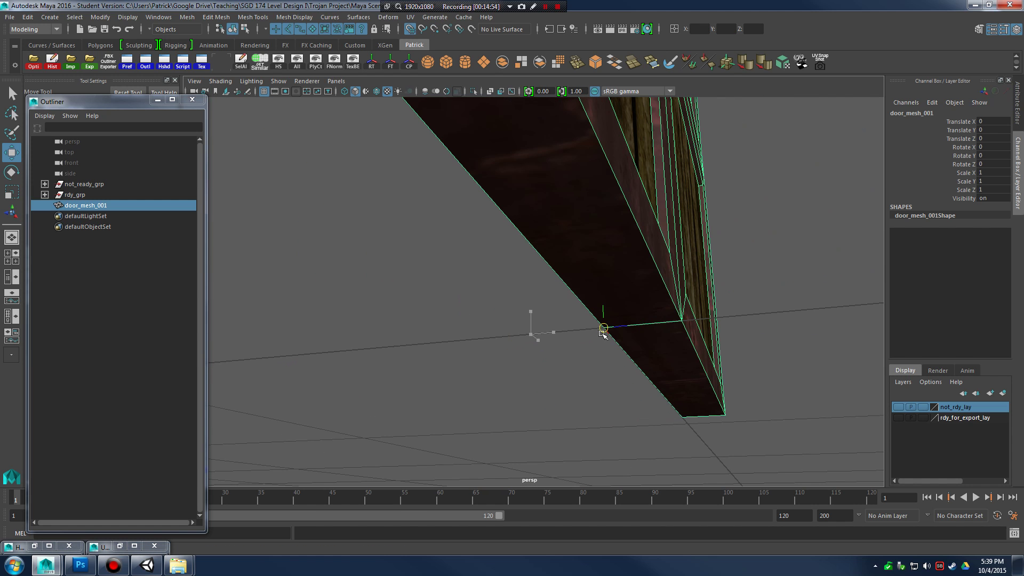
alt+drag(716, 329, 581, 320)
alt+drag(610, 183, 530, 226)
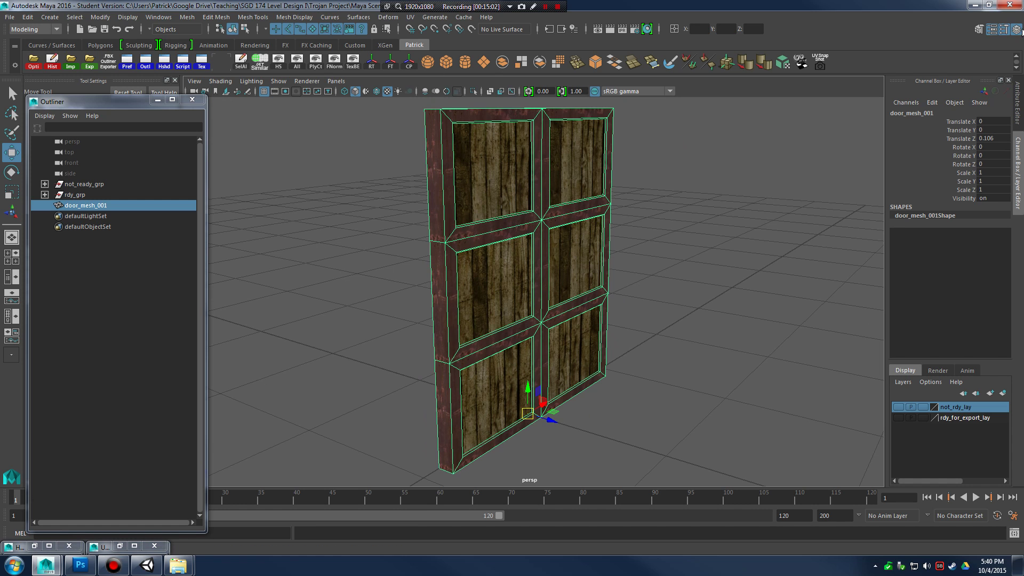
Freeze the transformations of door_mesh_001.
click(1017, 31)
click(1017, 31)
click(1017, 31)
click(1017, 31)
click(100, 17)
click(126, 66)
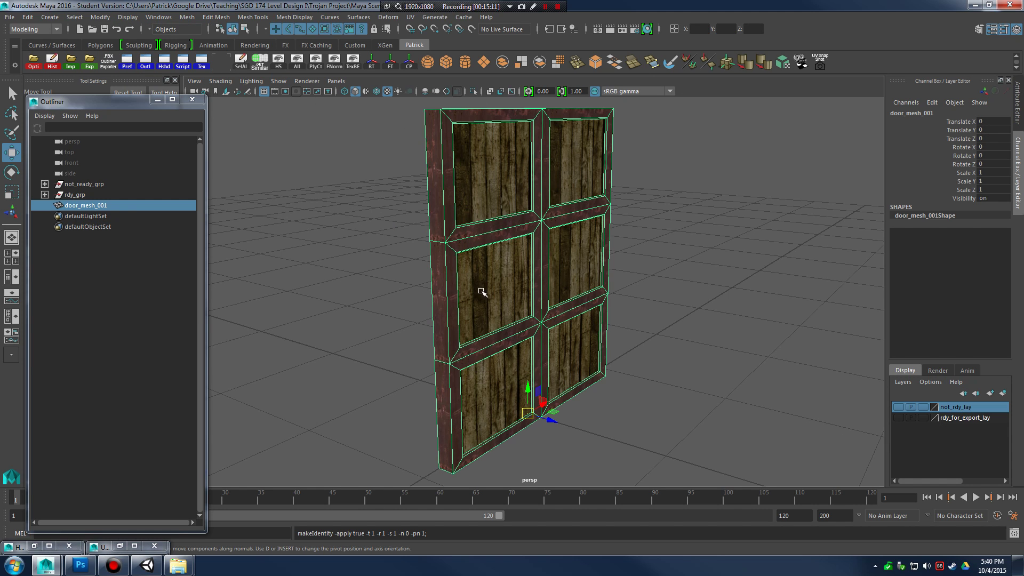
Rename door_mesh_001 as door_red_001 and parent it under rdy_grp.
double_click(94, 206)
click(99, 206)
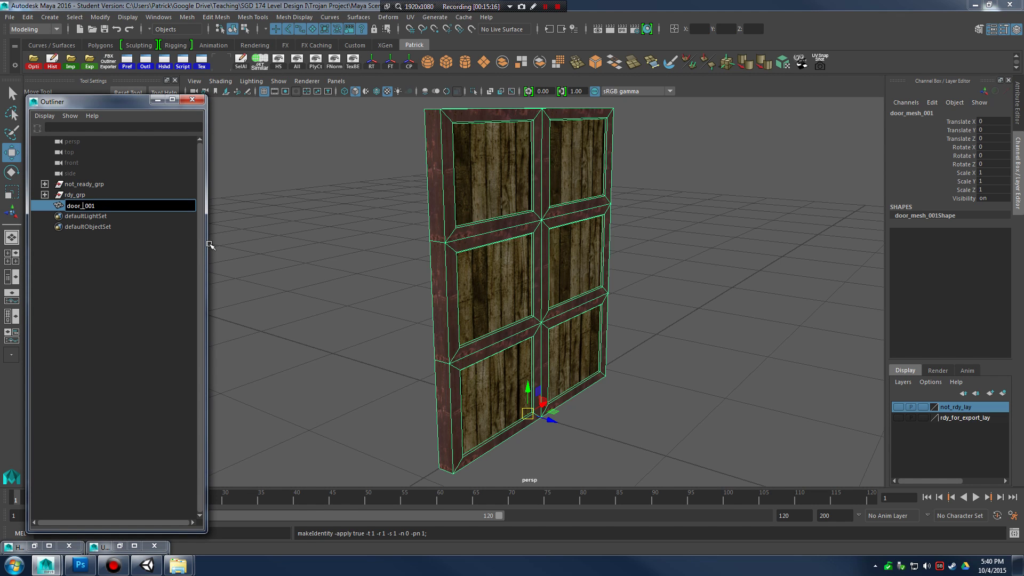
key(Return)
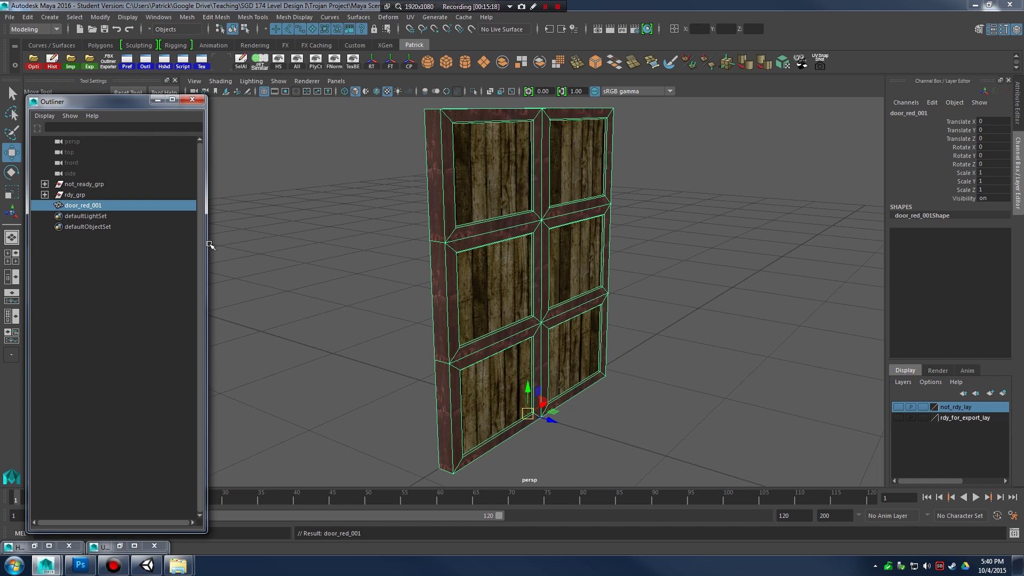
middle_drag(75, 210, 85, 193)
Examine the meshes inside not_ready_grp and rdy_grp to check which pieces still need preparing.
click(45, 184)
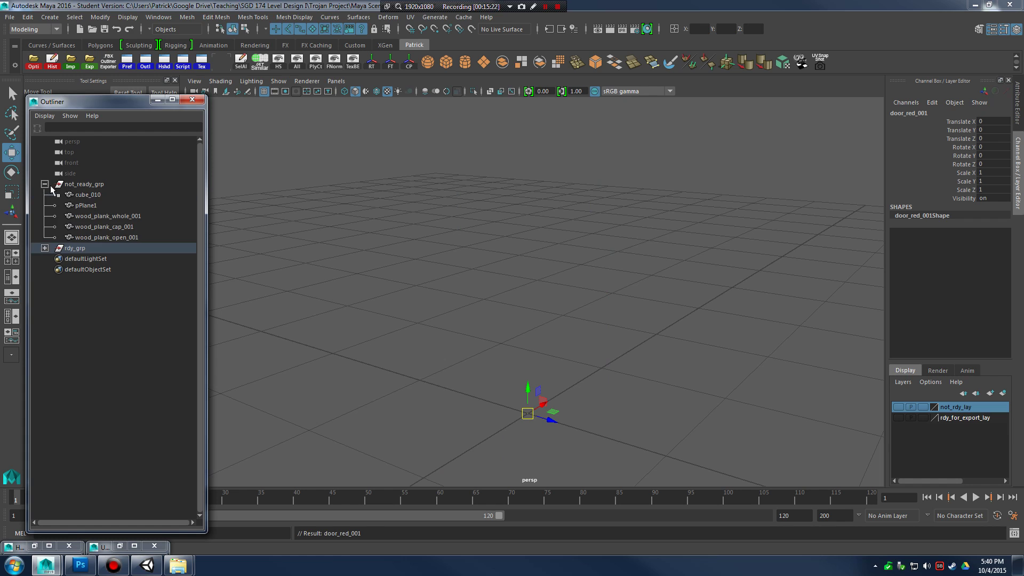
click(90, 196)
click(97, 236)
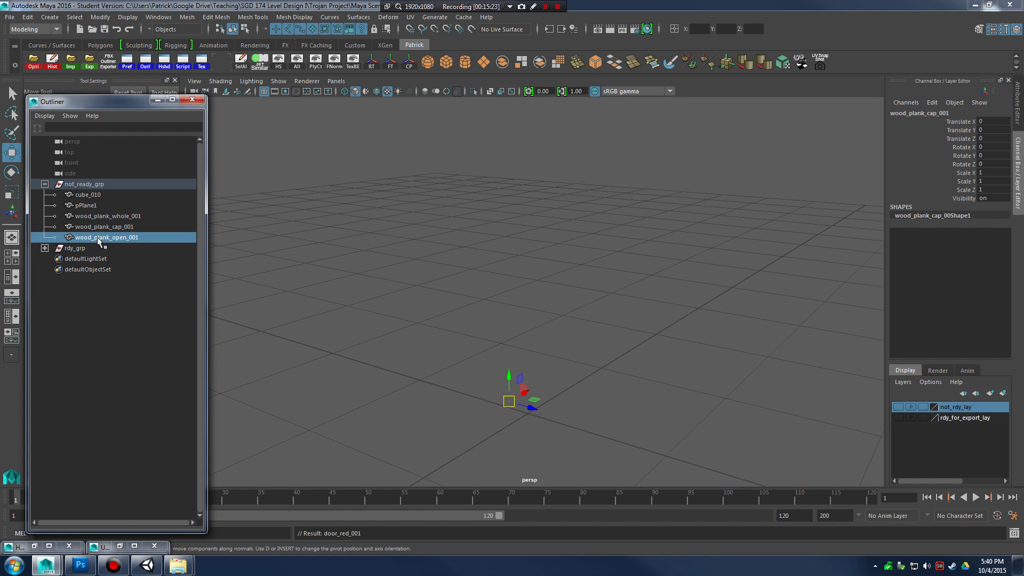
click(44, 248)
middle_drag(99, 237, 96, 270)
click(96, 270)
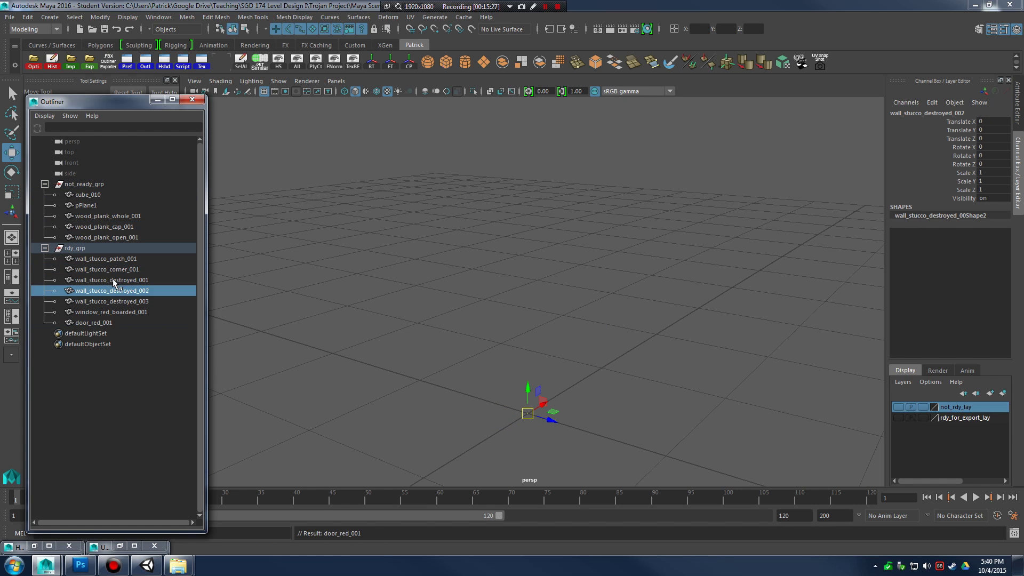
click(113, 312)
click(109, 323)
click(45, 248)
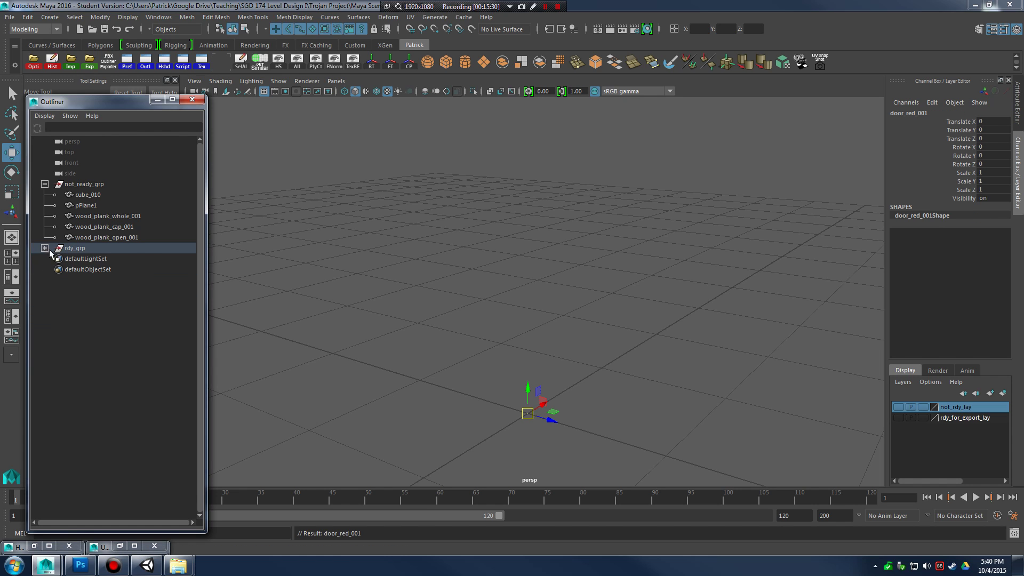
click(114, 239)
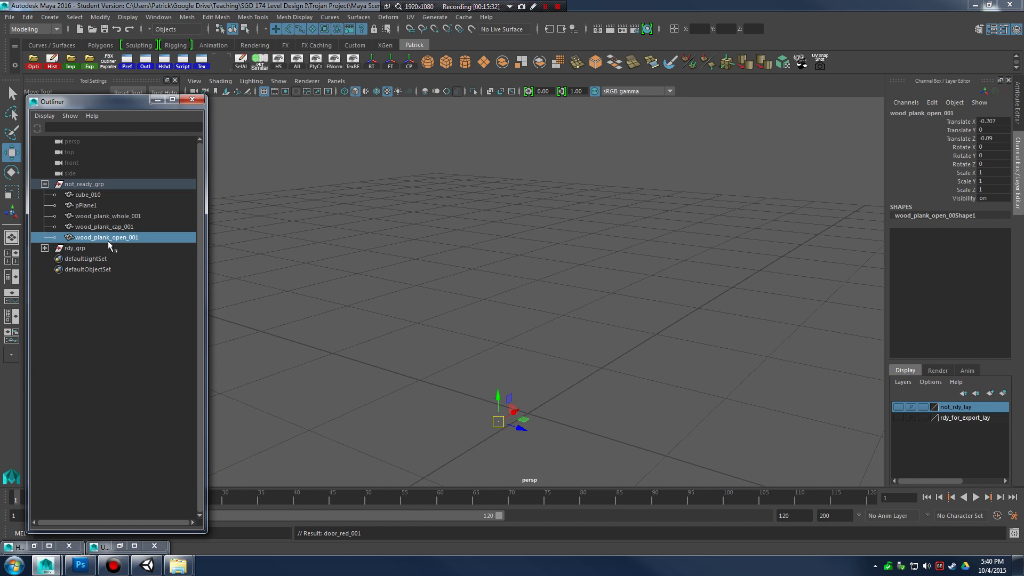
Move pPlane1 out of not_ready_grp to the top level of the scene hierarchy.
click(90, 205)
middle_drag(91, 205, 95, 322)
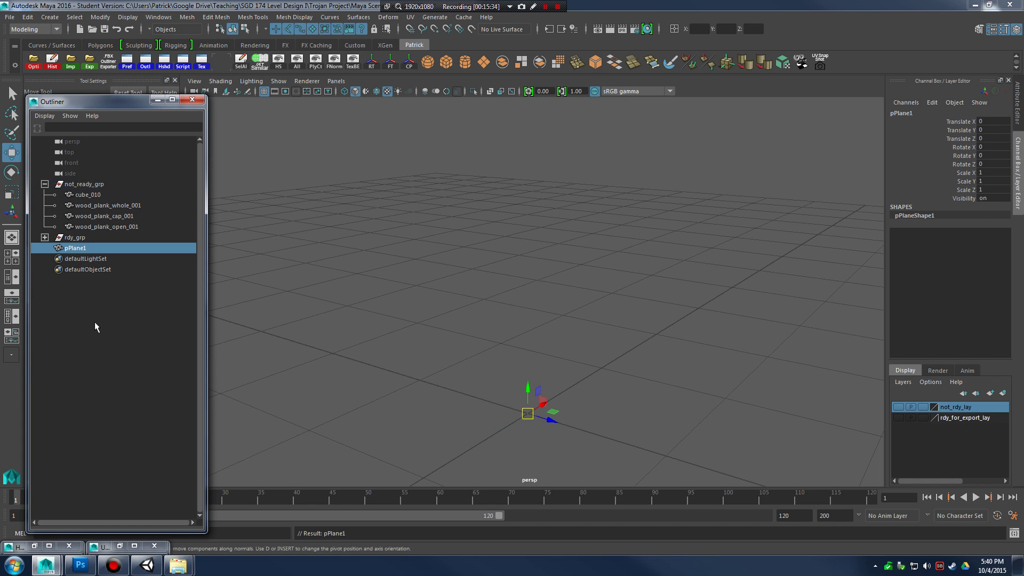
click(45, 184)
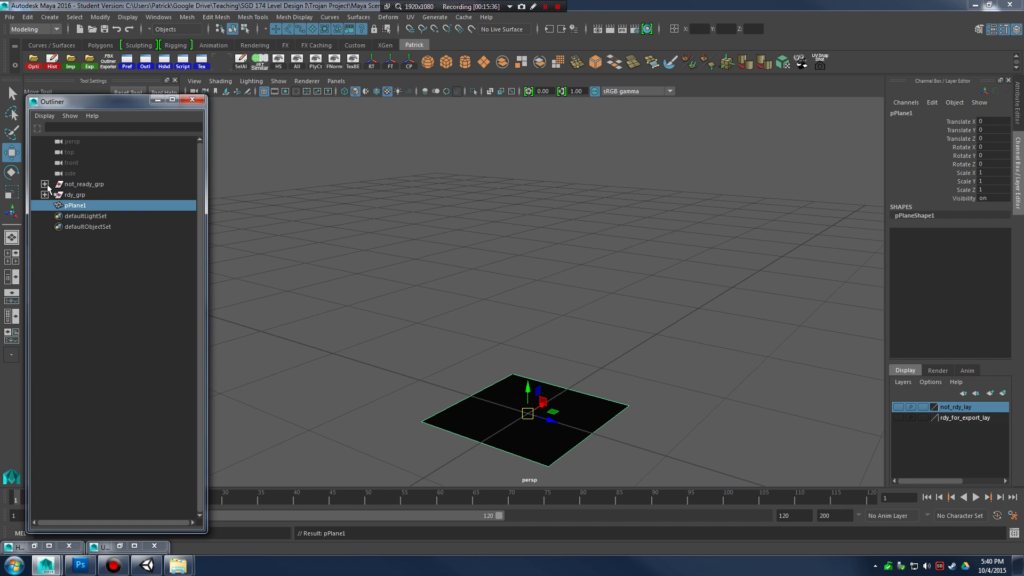
key(f)
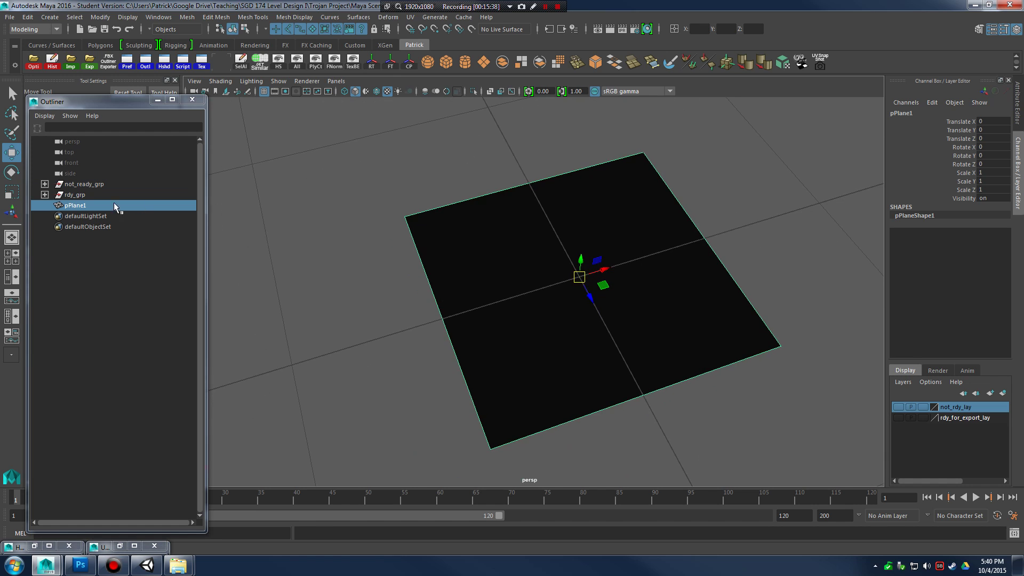
scroll(437, 304, down, 5)
alt+right_drag(437, 304, 535, 354)
alt+drag(535, 355, 479, 335)
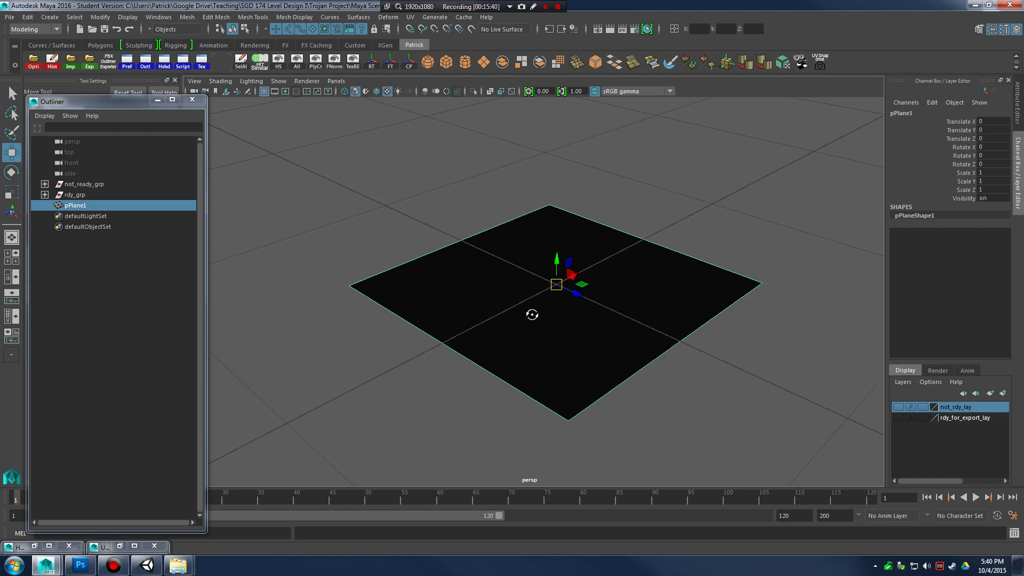
Bring up the Hypershade and UV Editor and inspect the plane's UV shell on the black texture tile.
click(54, 546)
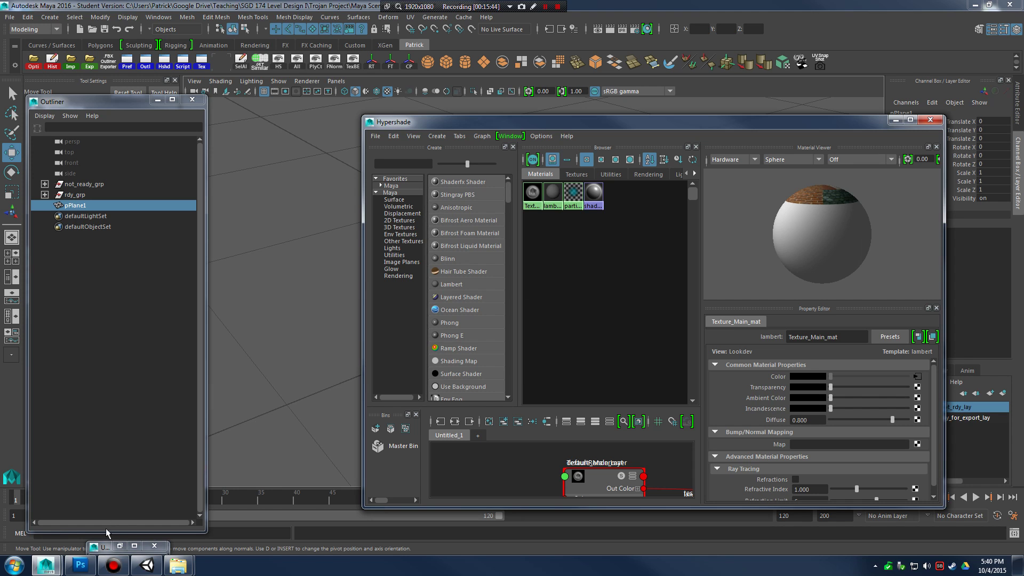
click(104, 546)
alt+middle_drag(235, 304, 301, 376)
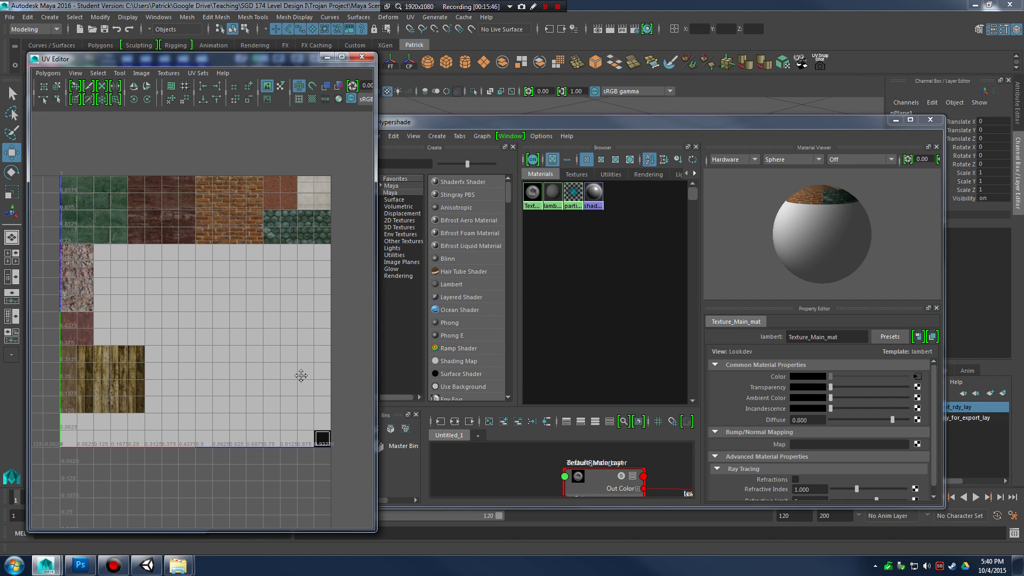
scroll(301, 376, up, 4)
scroll(216, 343, up, 2)
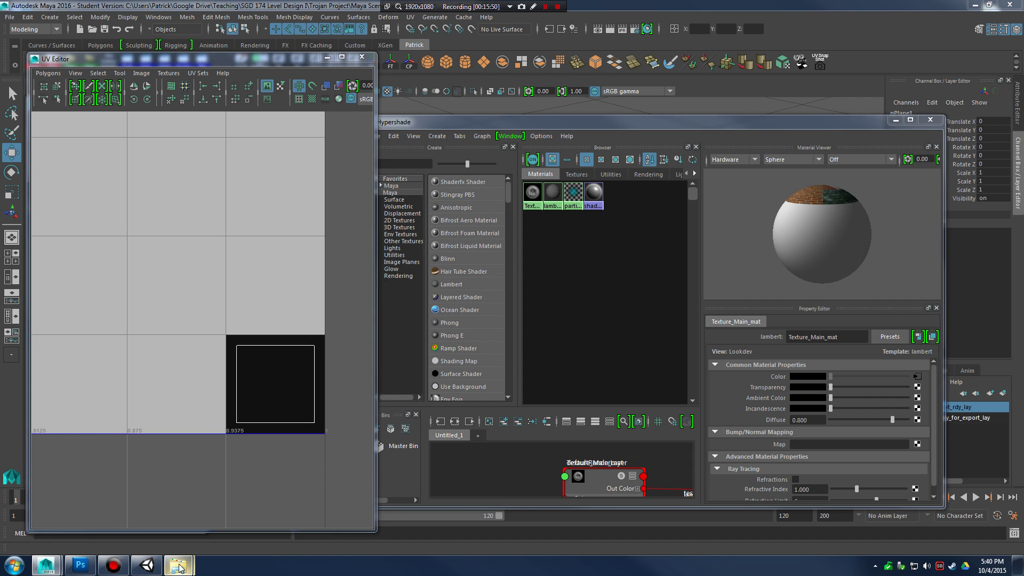
Open the Level1 image from the Trojan Project's Reference folder.
mouse_move(179, 567)
click(229, 510)
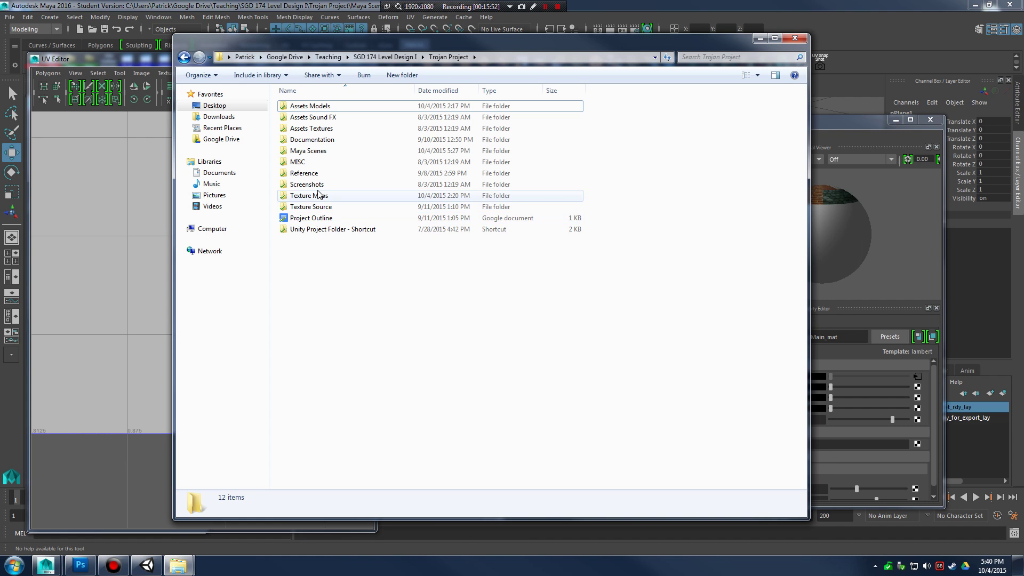
double_click(304, 173)
double_click(482, 128)
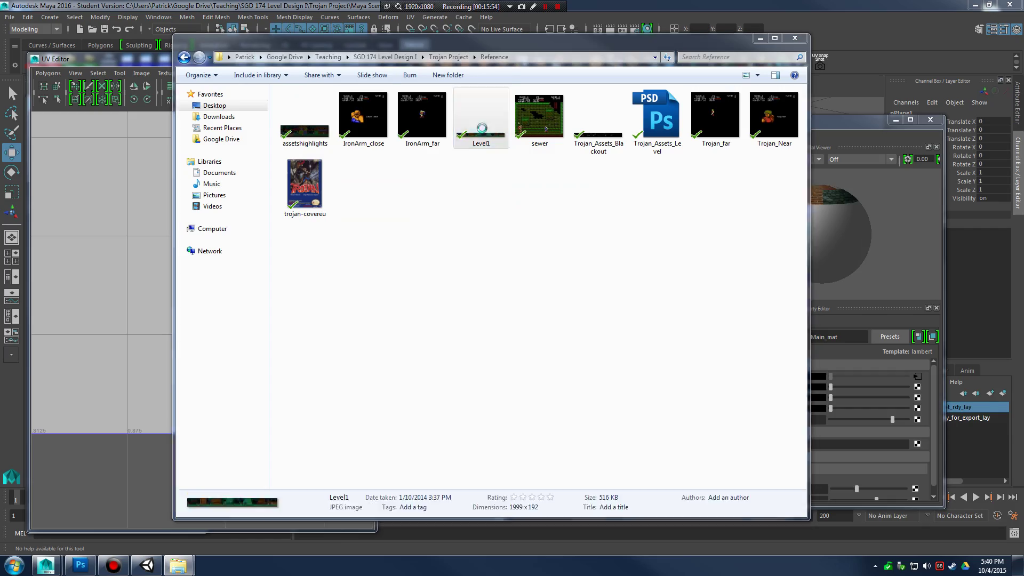
Examine the black window openings and brick buildings in the Level1 reference, and return to the Maya viewport.
scroll(298, 181, up, 3)
drag(139, 224, 462, 226)
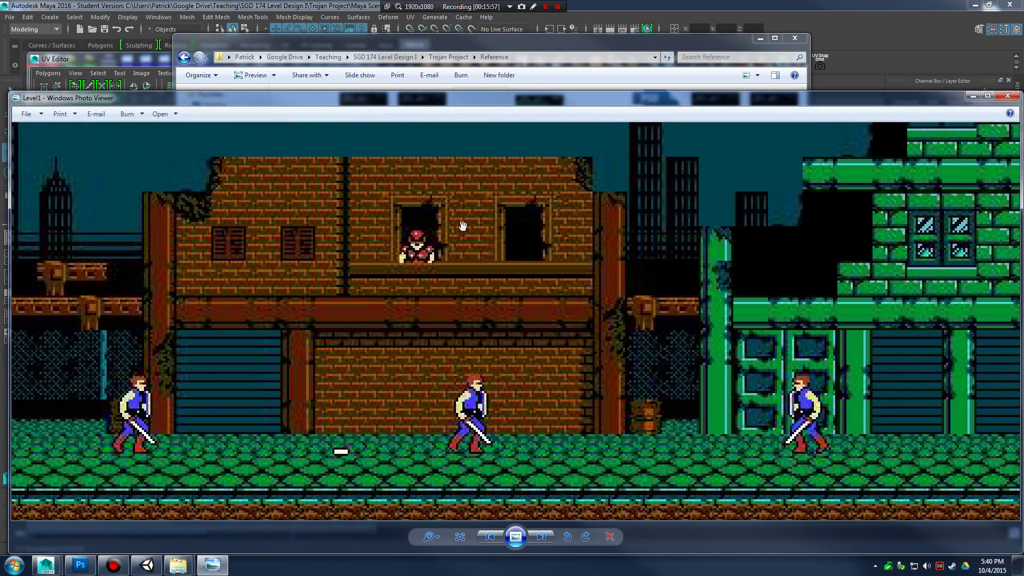
scroll(523, 272, up, 2)
drag(523, 272, 600, 283)
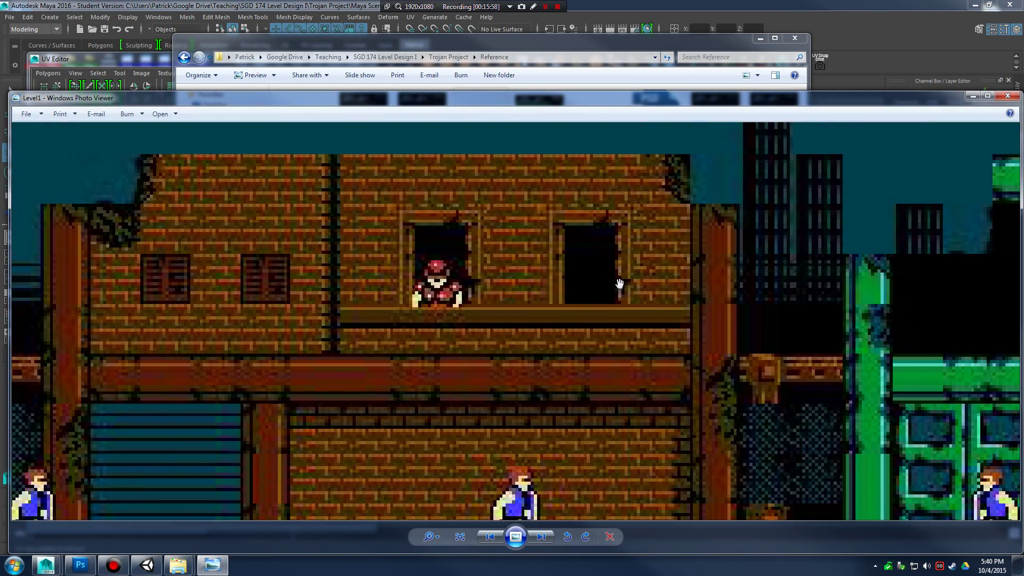
drag(493, 276, 816, 322)
drag(240, 293, 594, 293)
drag(339, 228, 421, 273)
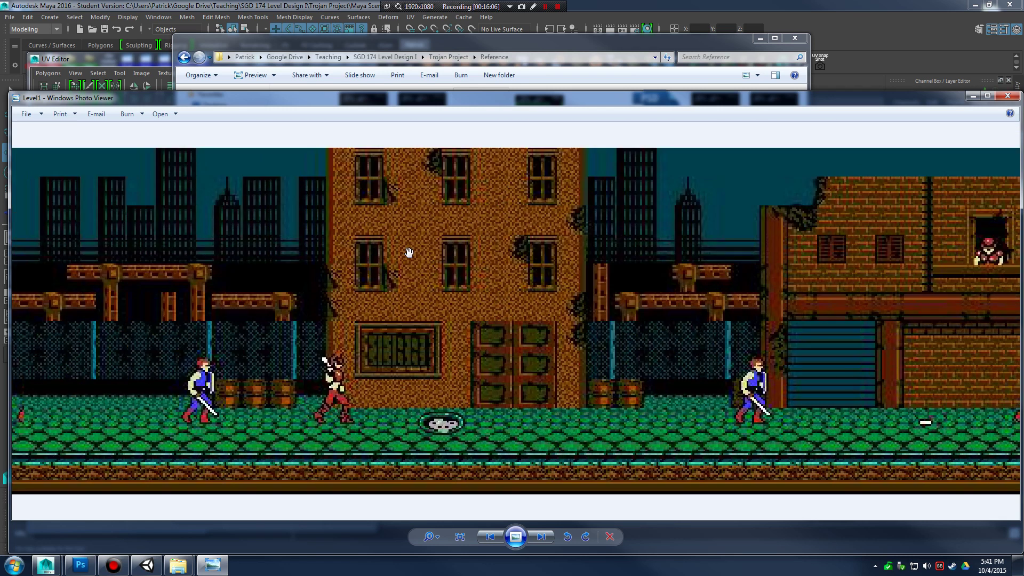
scroll(405, 250, down, 2)
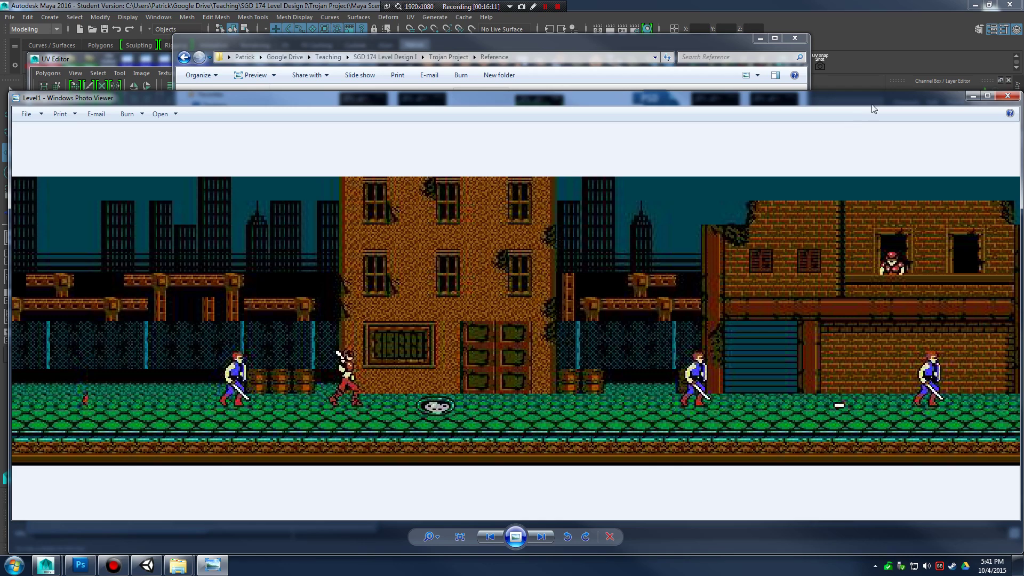
click(1007, 96)
click(760, 38)
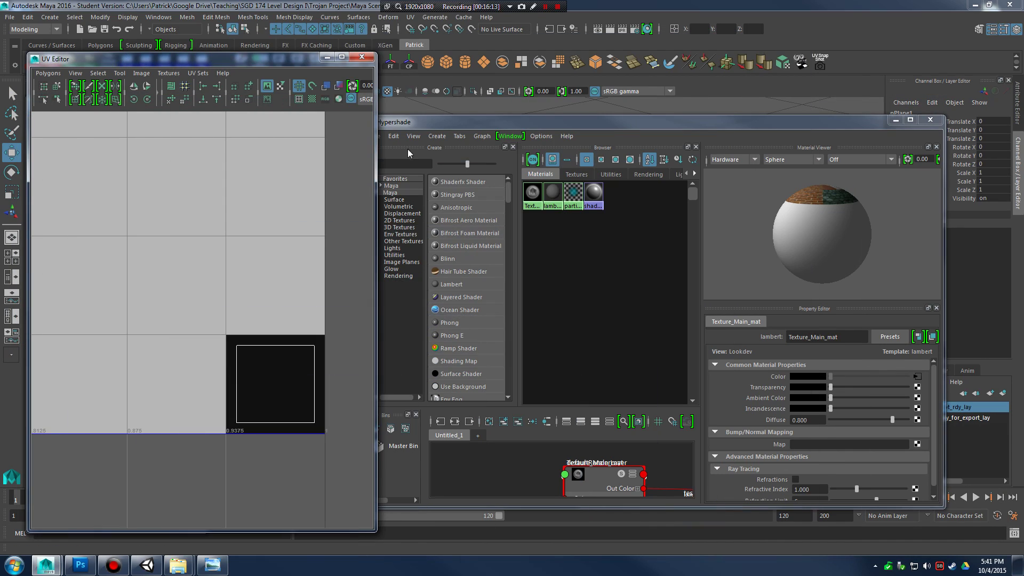
click(896, 120)
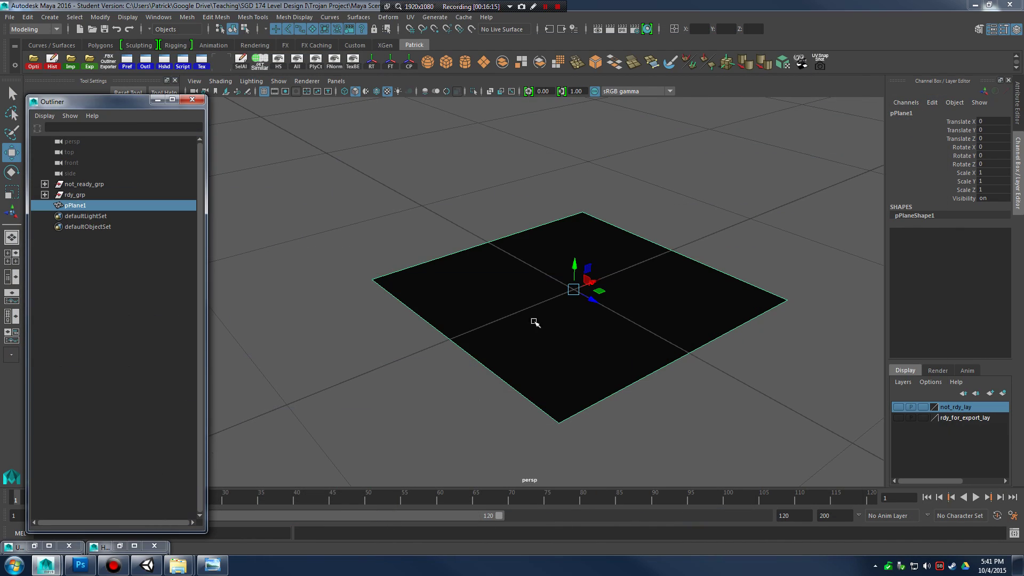
Stand the black plane upright by setting its X rotation to 90.
alt+drag(599, 317, 583, 336)
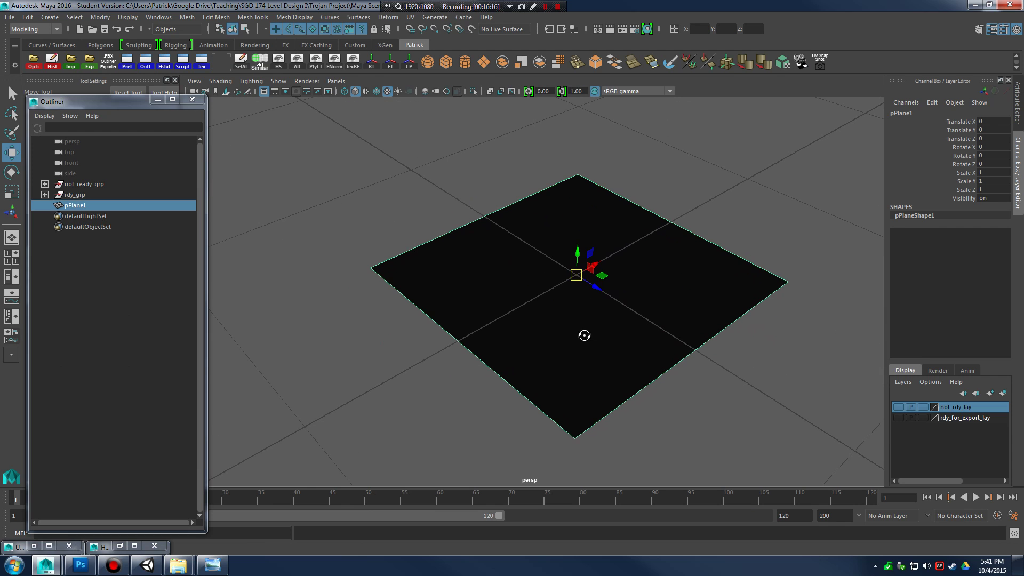
key(e)
drag(592, 275, 610, 313)
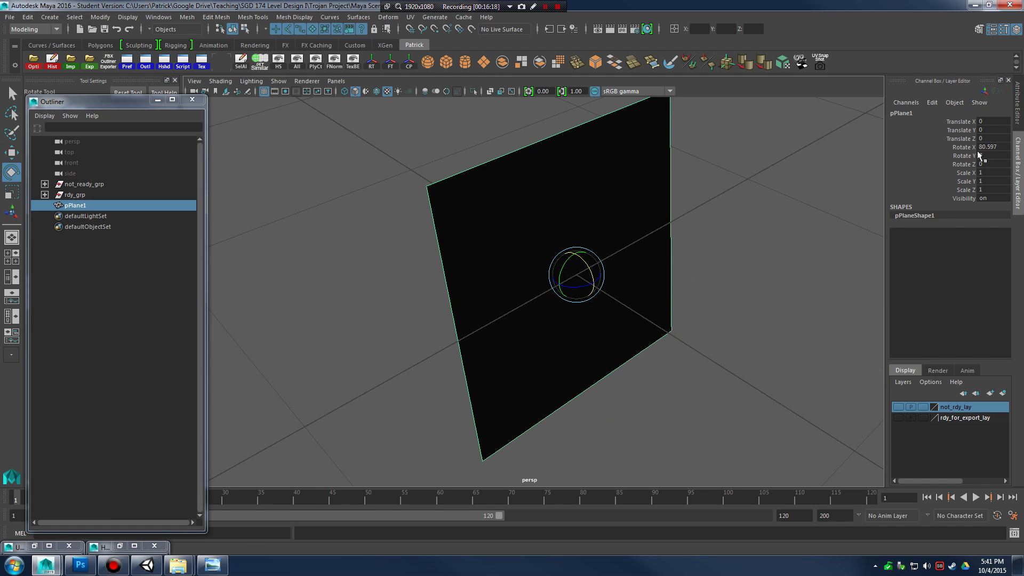
click(1002, 146)
text(90)
key(Return)
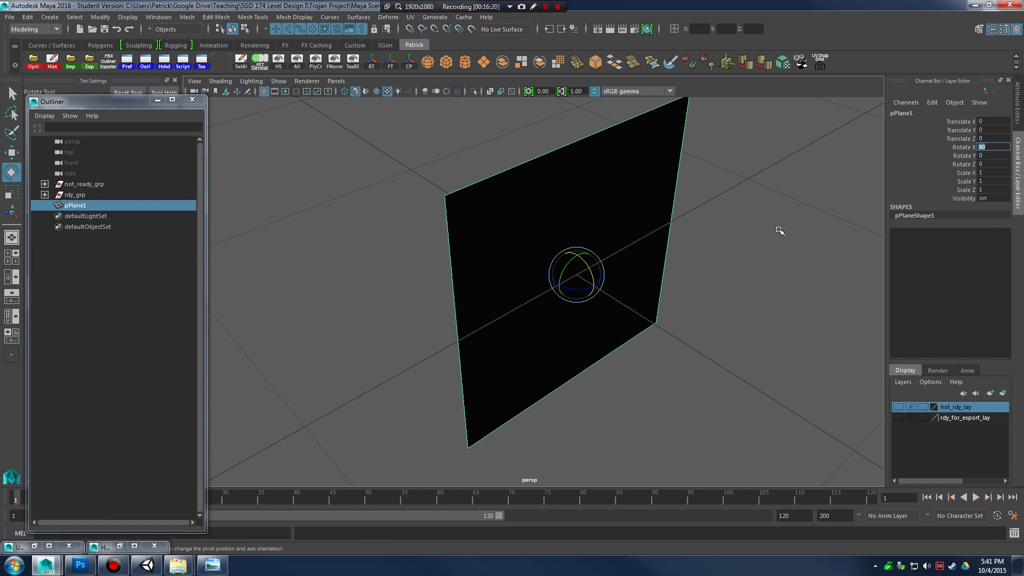
Rename the plane pPlane1 as black_patch_001.
alt+drag(681, 342, 612, 338)
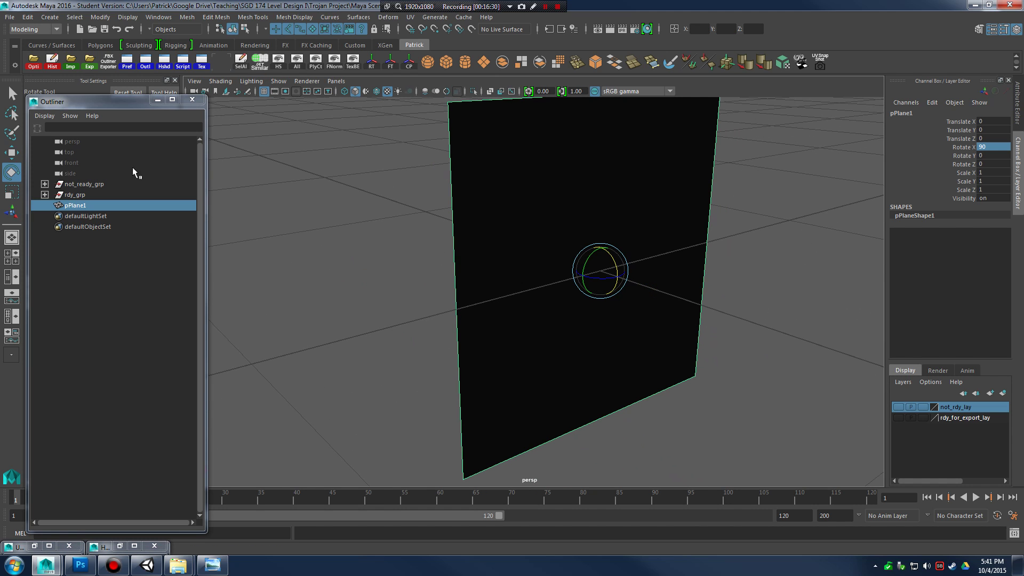
alt+drag(470, 181, 615, 272)
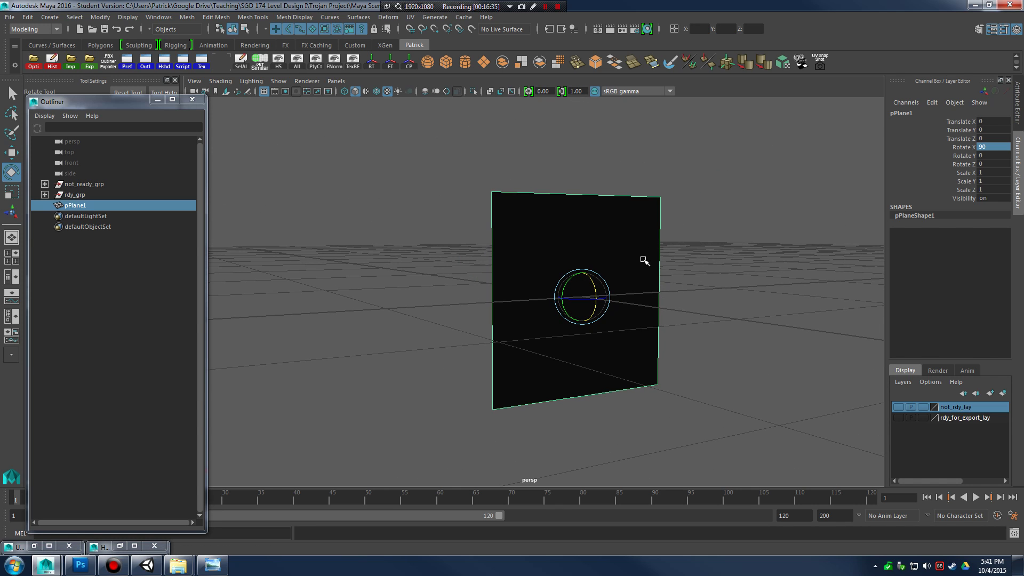
double_click(78, 207)
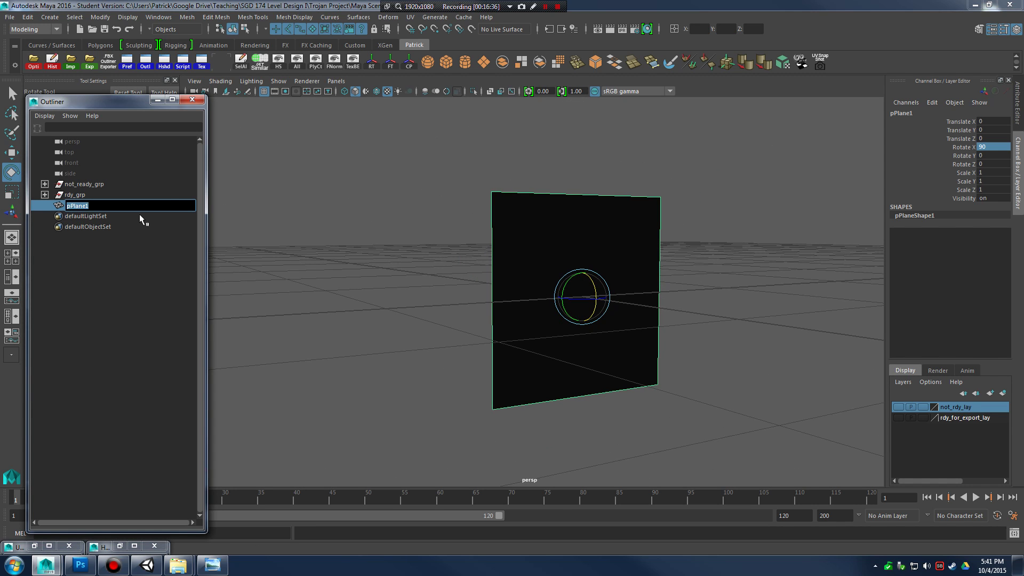
text(black_patch_001)
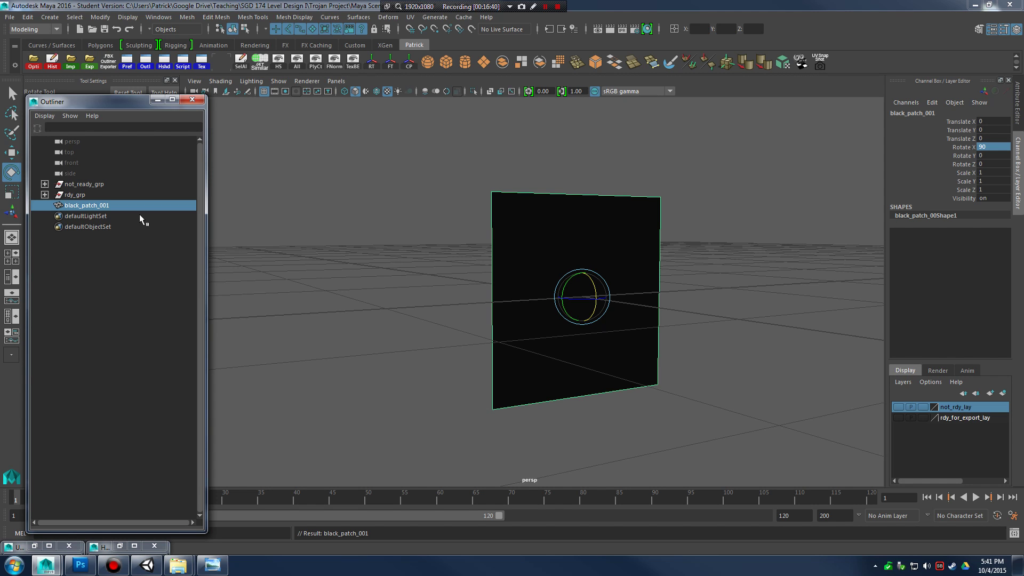
key(Return)
Freeze the transformations of black_patch_001 and move it into the rdy_grp group.
click(100, 17)
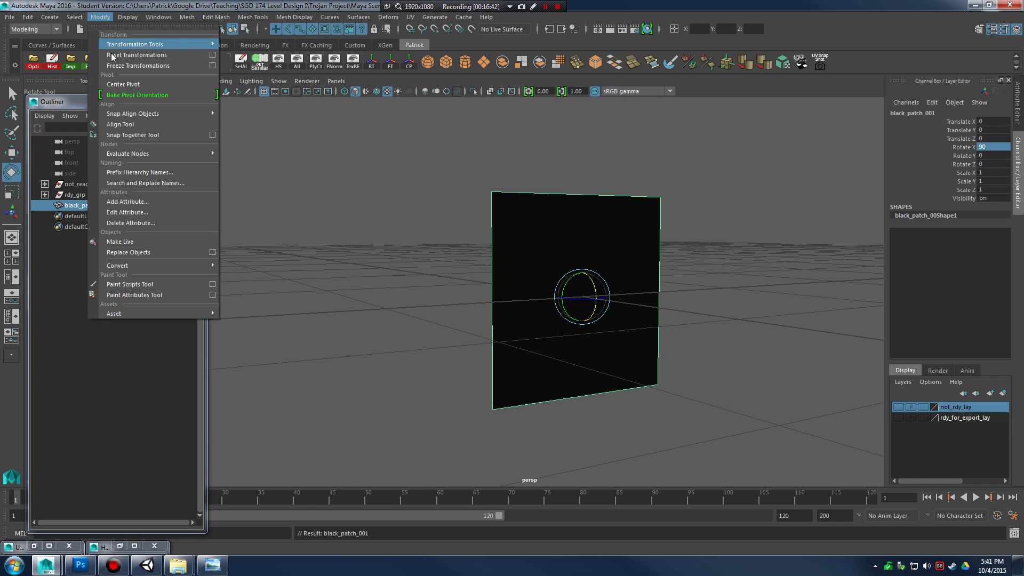
click(114, 59)
click(100, 17)
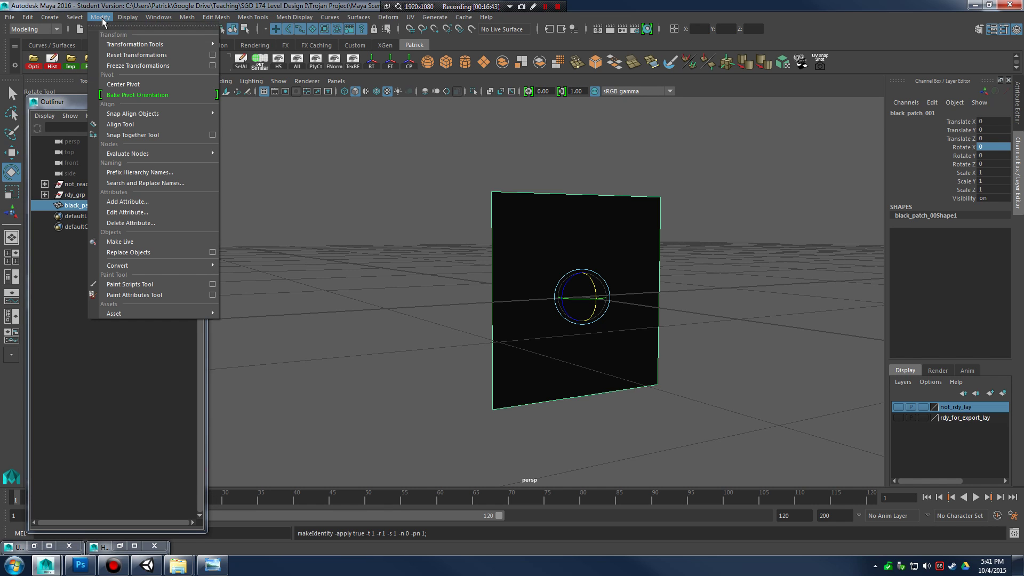
click(128, 57)
click(732, 336)
click(550, 305)
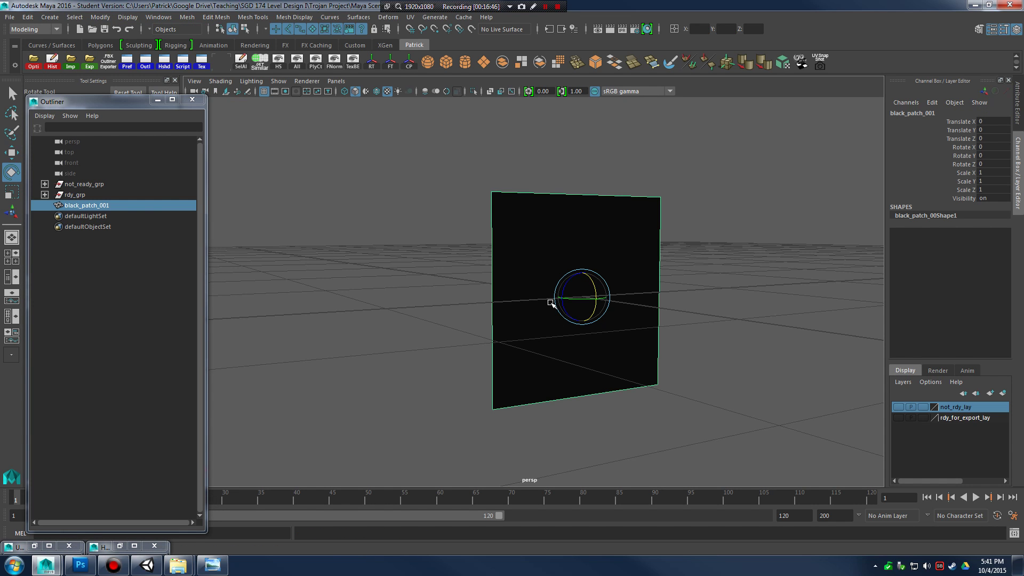
middle_drag(104, 208, 74, 195)
Take wood_plank_whole_001 out of not_ready_grp and frame it in the perspective view.
click(45, 184)
click(94, 197)
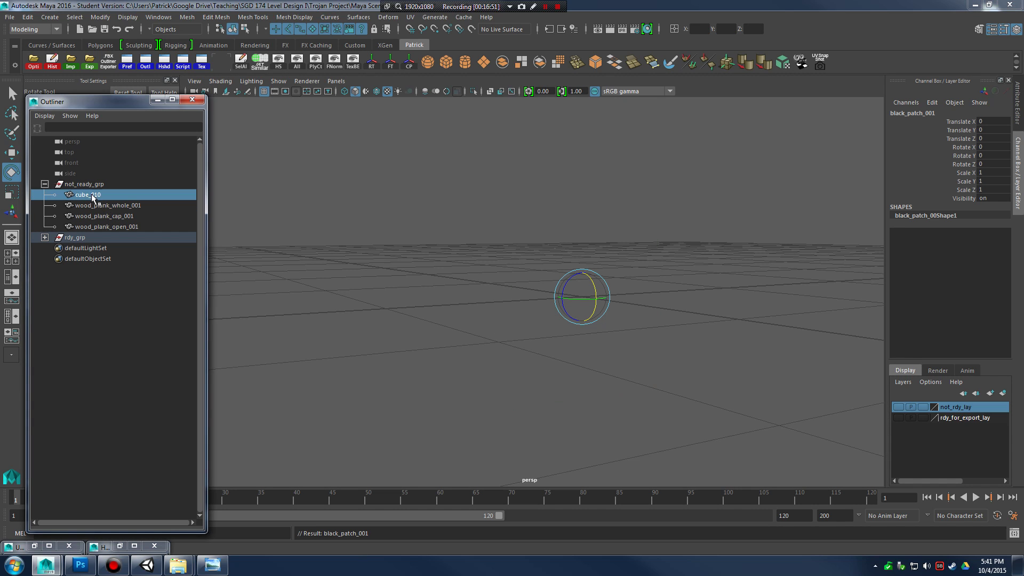
click(103, 205)
click(109, 225)
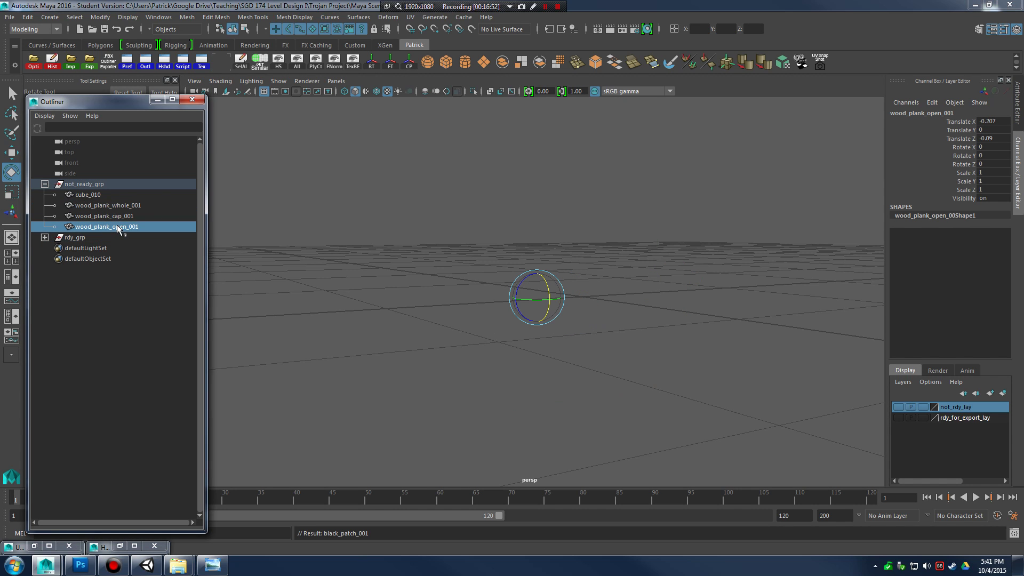
click(131, 216)
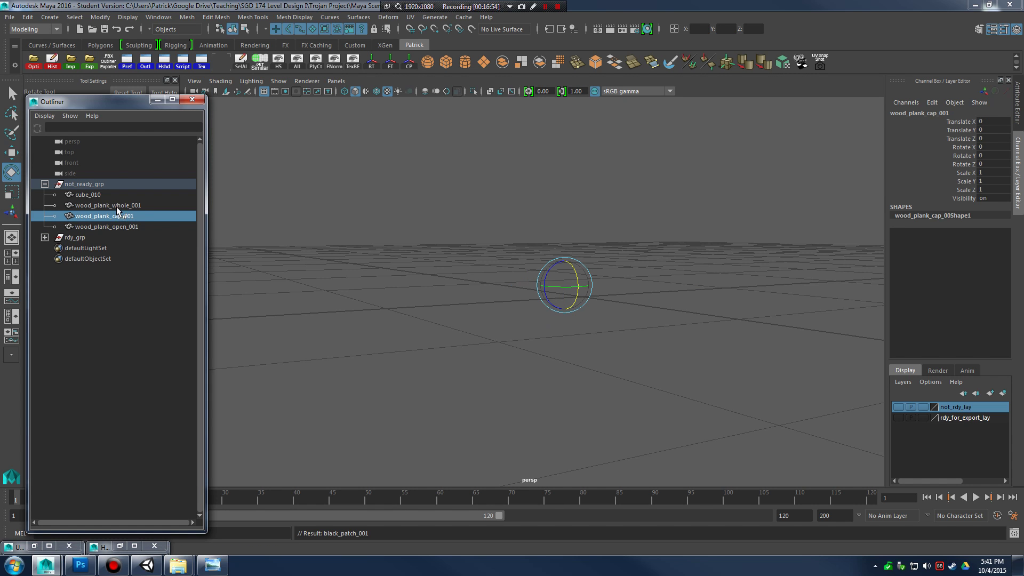
drag(111, 318, 112, 319)
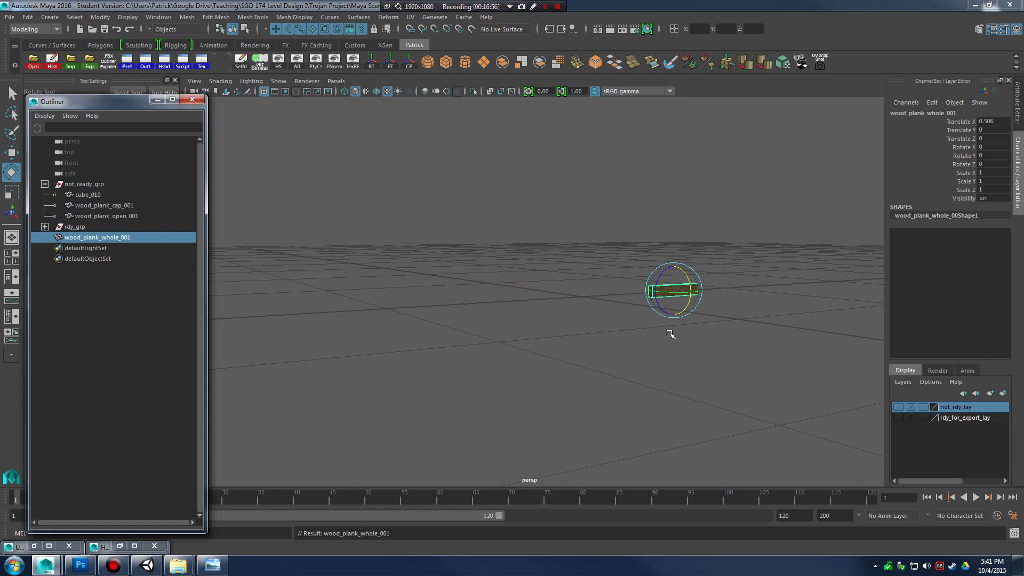
key(f)
alt+drag(663, 327, 743, 338)
alt+right_drag(743, 339, 487, 334)
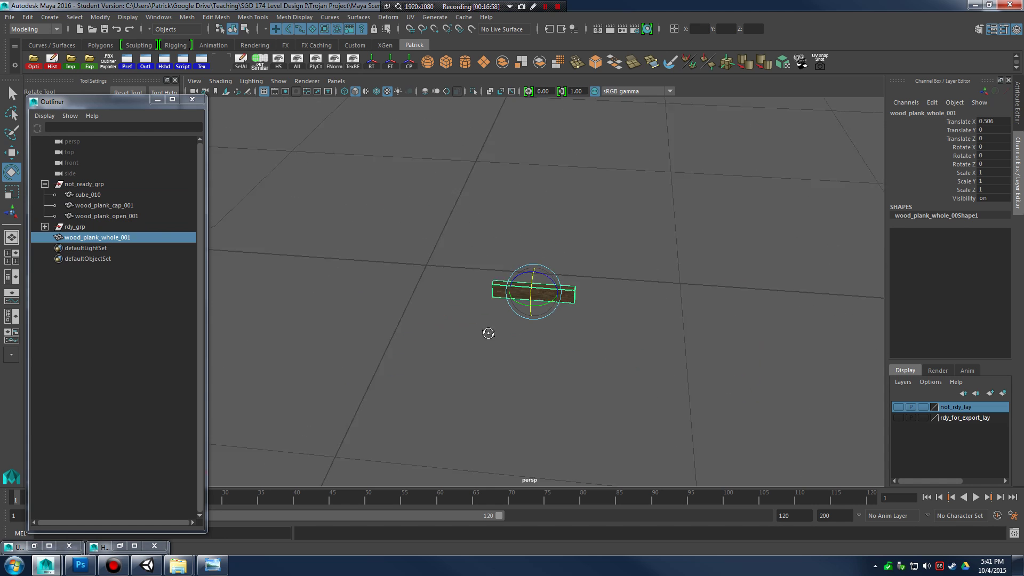
alt+drag(487, 334, 639, 335)
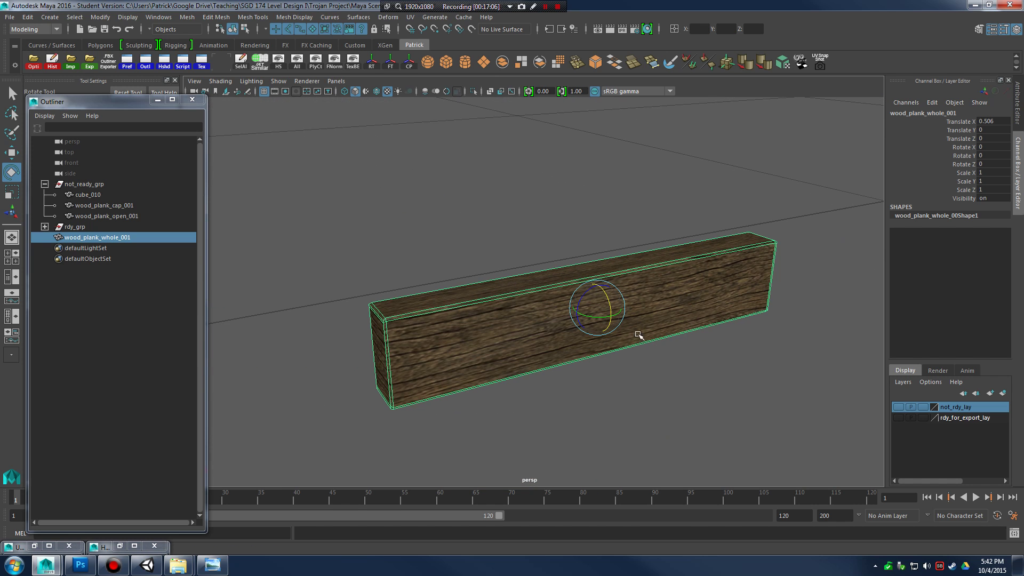
Select the vertices at the plank's near lower corner in vertex mode.
right_click(458, 323)
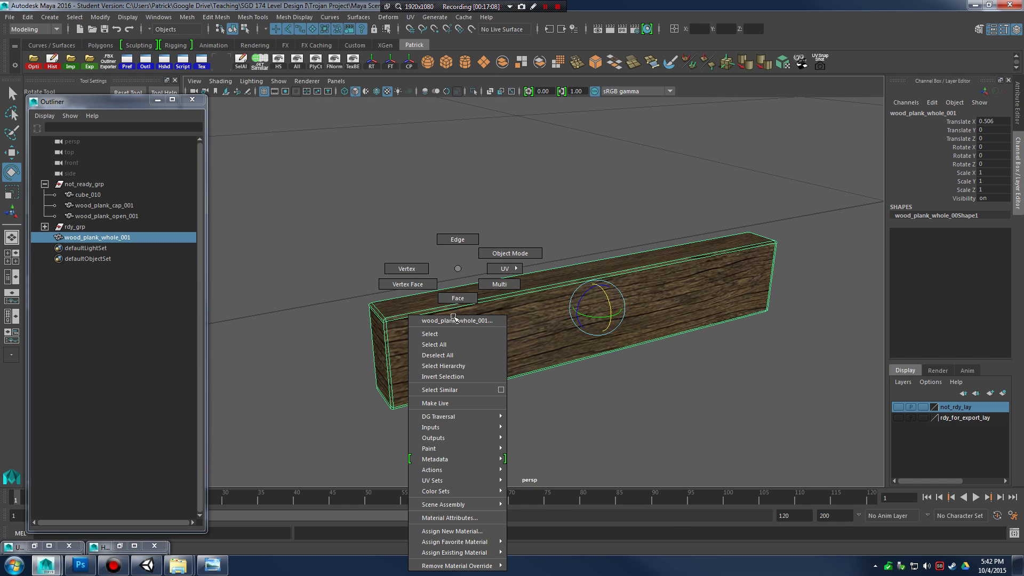
click(428, 269)
alt+drag(469, 320, 492, 321)
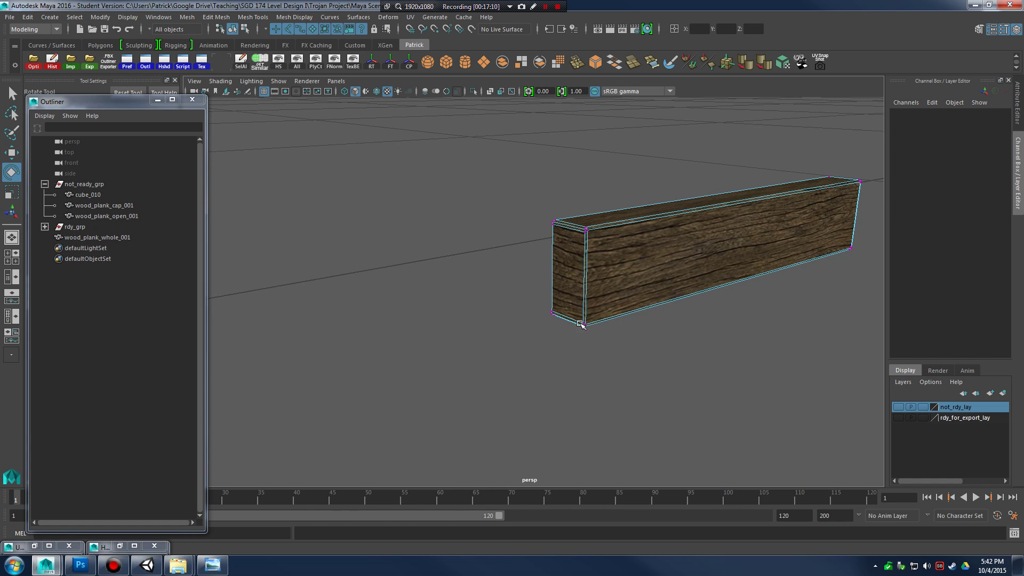
alt+drag(580, 323, 576, 333)
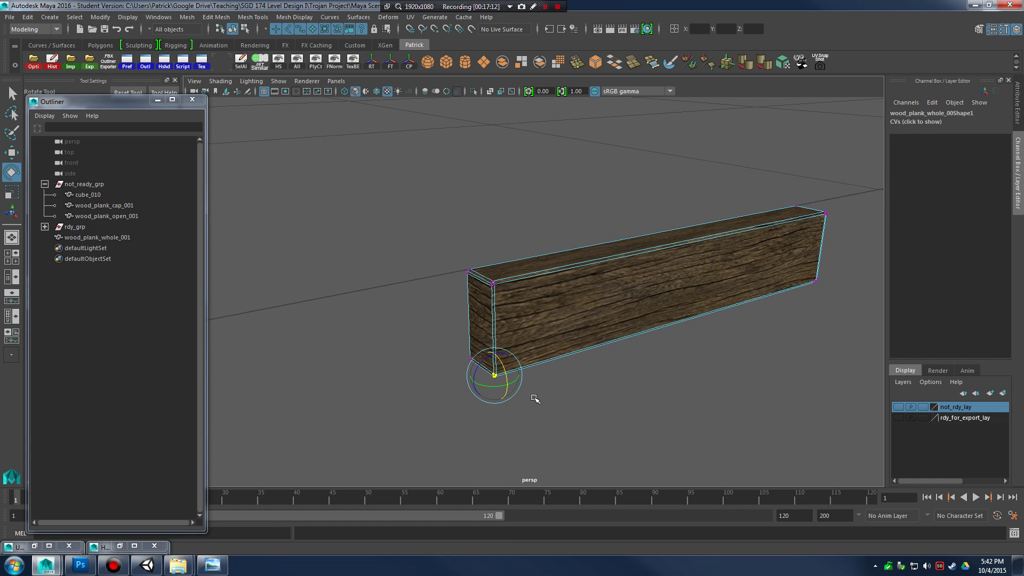
Examine the plank's beveled lower corner up close and the whole plank from several angles.
alt+middle_drag(627, 360, 651, 353)
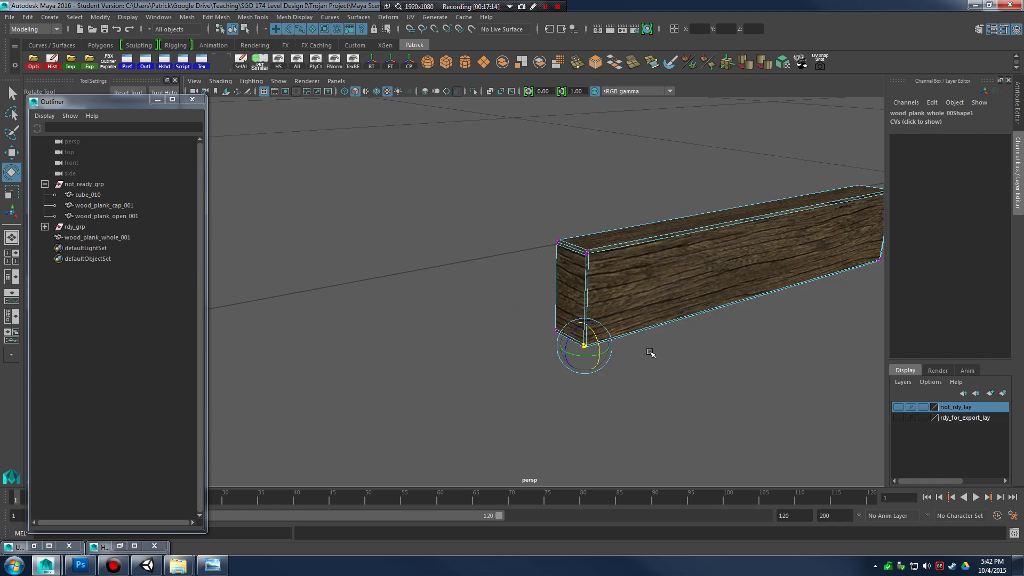
scroll(654, 354, up, 5)
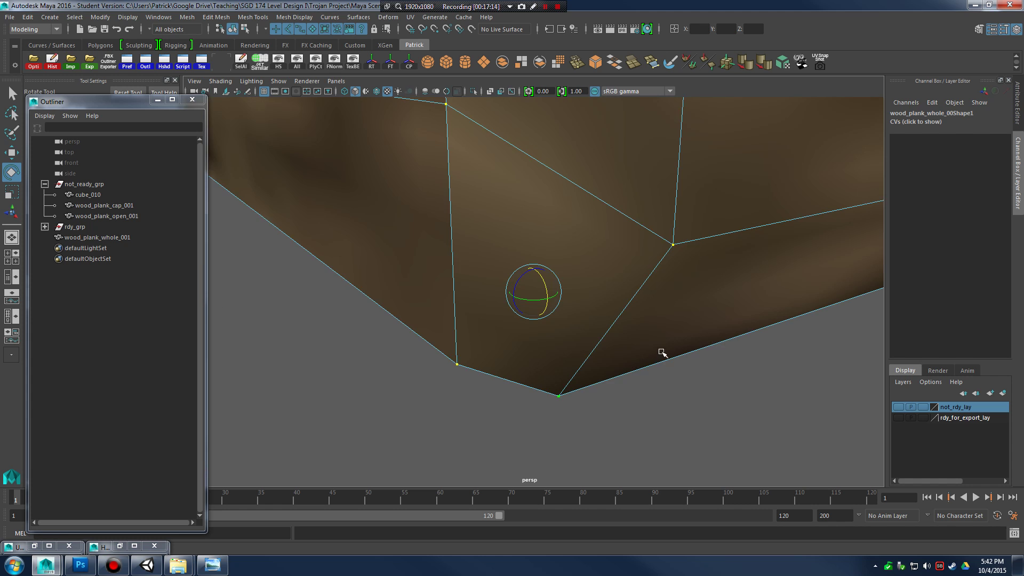
scroll(674, 327, down, 8)
alt+drag(681, 327, 606, 327)
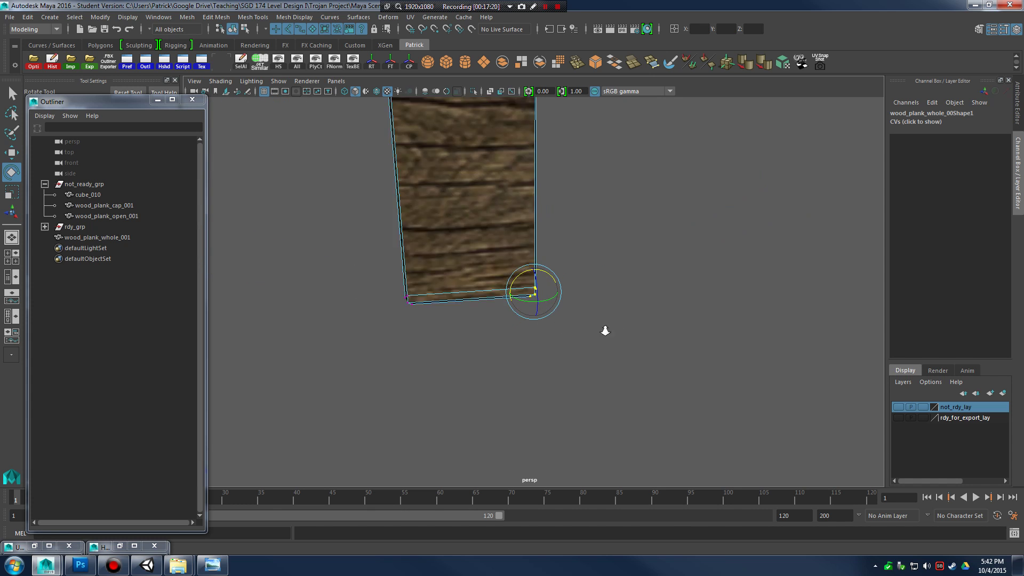
alt+right_drag(606, 327, 637, 324)
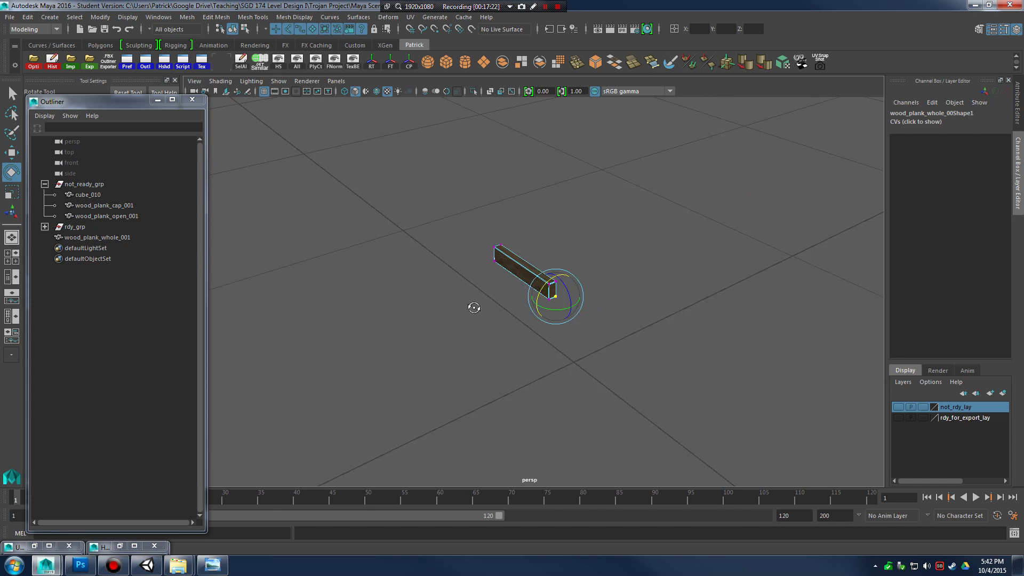
alt+drag(602, 316, 531, 279)
alt+right_drag(530, 279, 579, 343)
alt+drag(578, 343, 491, 277)
alt+middle_drag(560, 351, 474, 315)
alt+drag(481, 317, 622, 337)
alt+right_drag(621, 336, 565, 322)
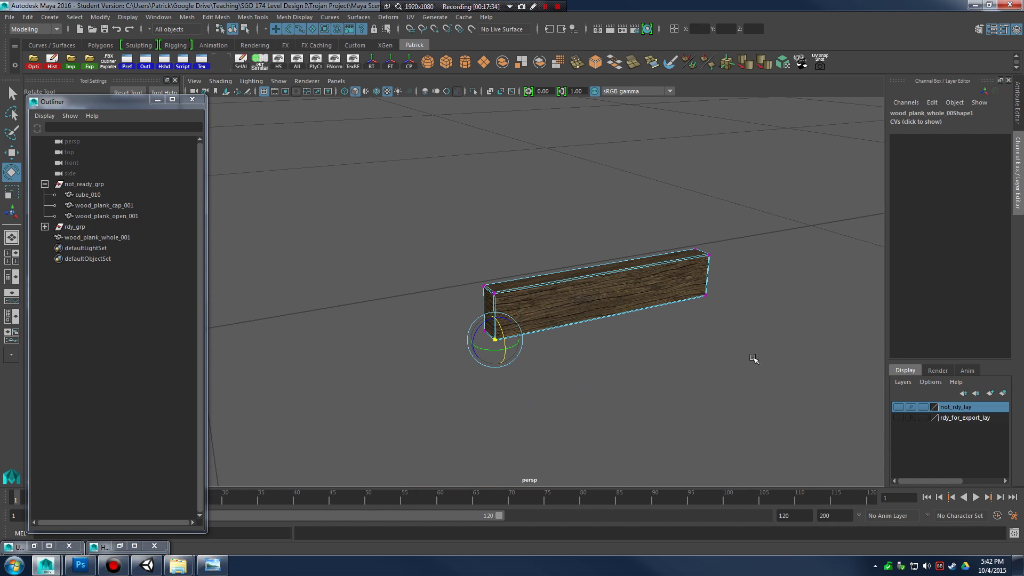
Compare the plank with the finished wall pieces by temporarily showing the rdy_for_export_lay layer.
click(157, 100)
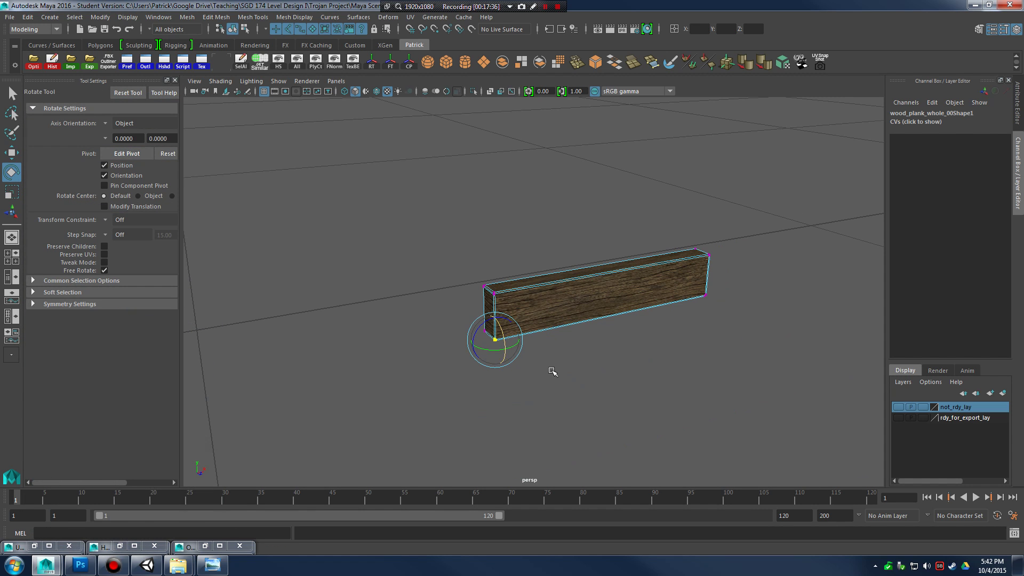
click(898, 417)
scroll(622, 357, down, 3)
alt+drag(622, 356, 500, 329)
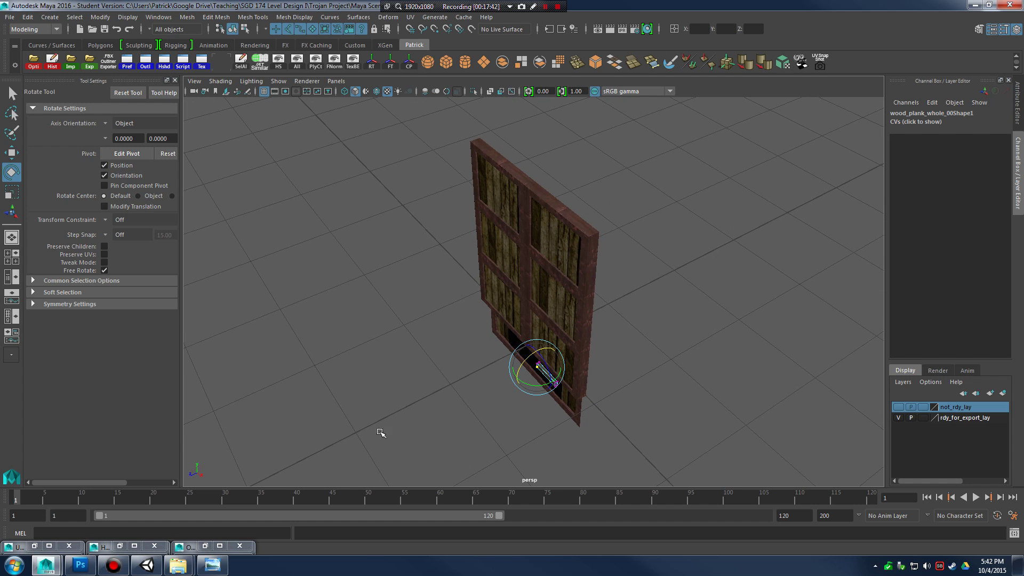
alt+drag(380, 433, 500, 352)
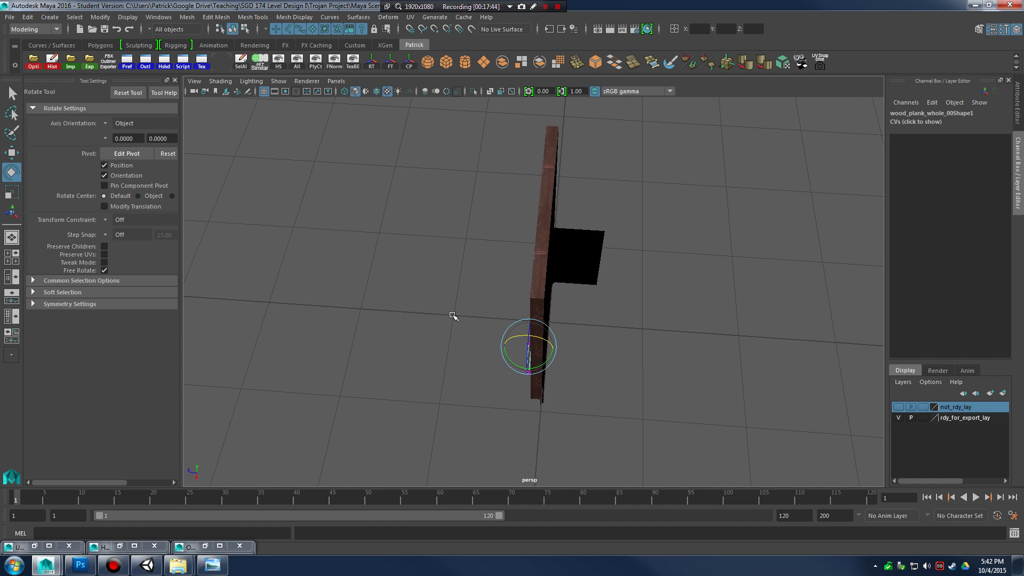
alt+drag(250, 304, 549, 362)
scroll(586, 342, up, 6)
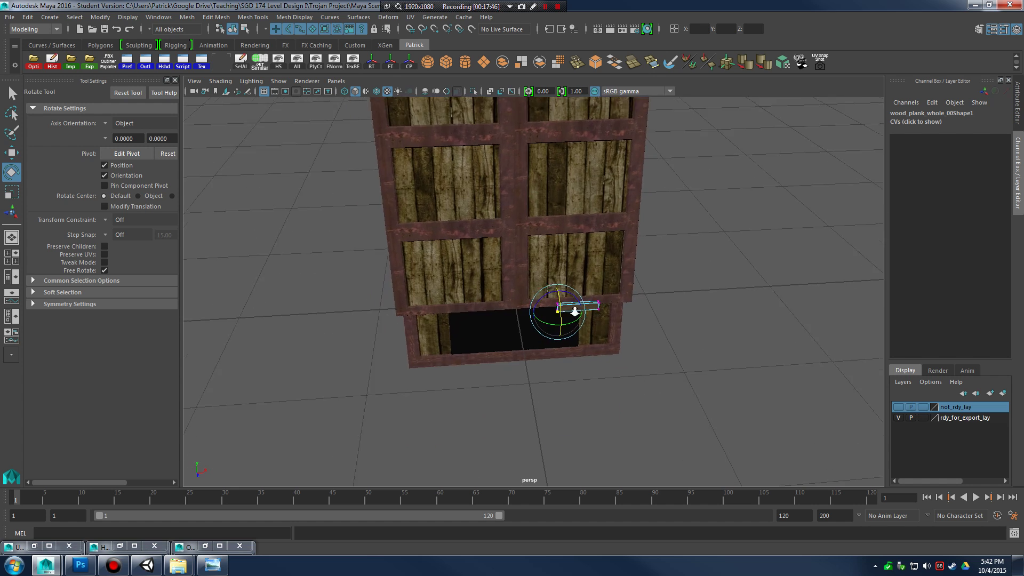
alt+drag(727, 346, 739, 356)
click(899, 418)
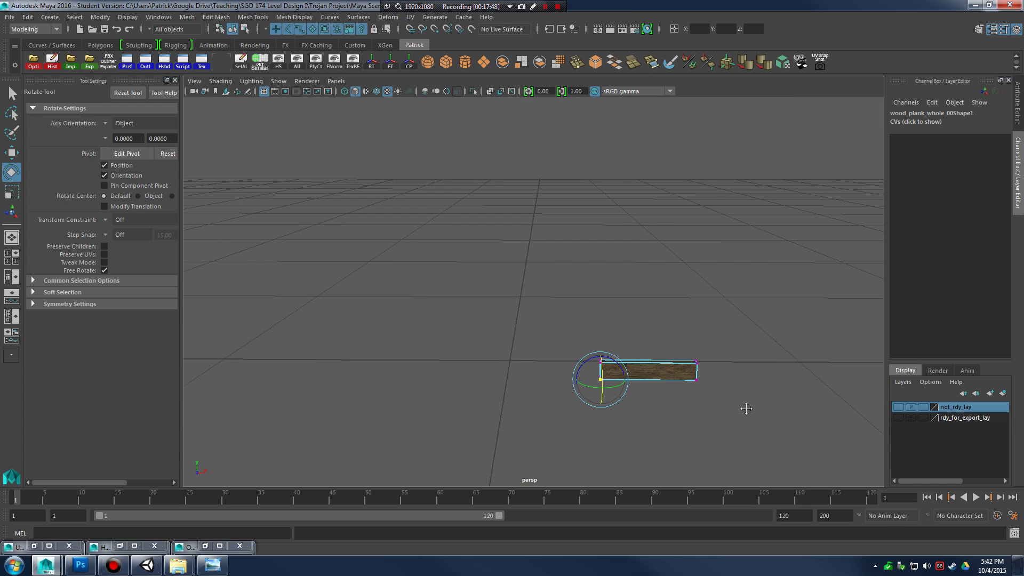
Return wood_plank_whole_001 from vertex mode to object mode with the whole plank selected.
alt+drag(743, 407, 702, 350)
alt+right_drag(702, 350, 789, 382)
alt+drag(789, 382, 590, 368)
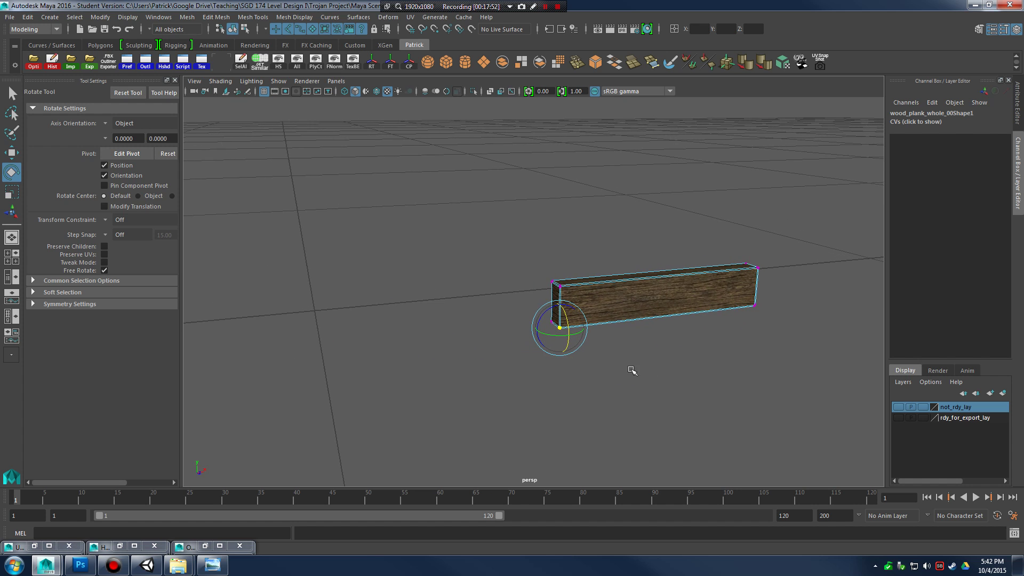
scroll(567, 336, up, 4)
right_drag(618, 297, 734, 276)
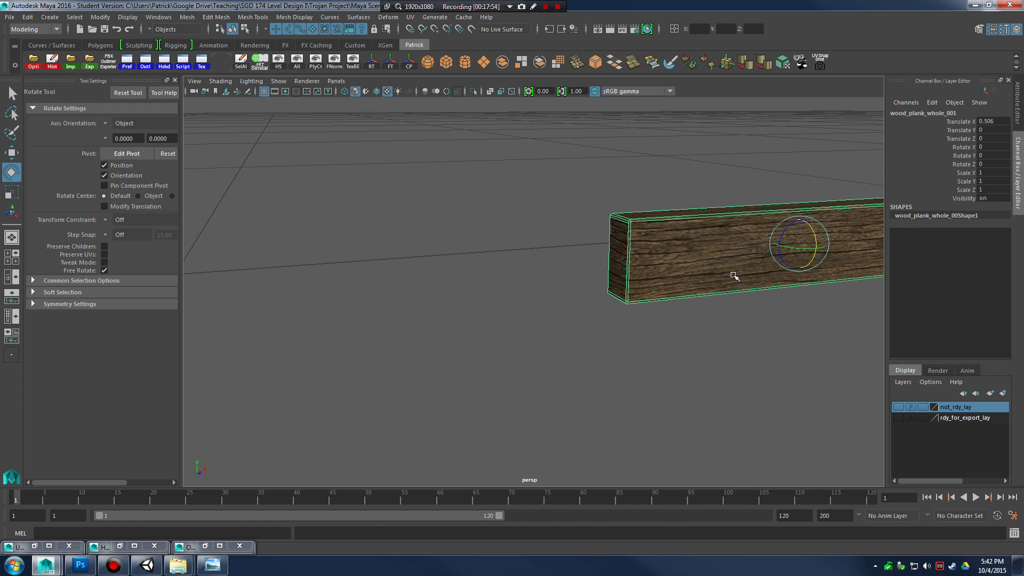
Try to snap the pivot of wood_plank_whole_001 to the vertex at its near lower corner.
alt+drag(734, 276, 595, 319)
scroll(603, 320, up, 3)
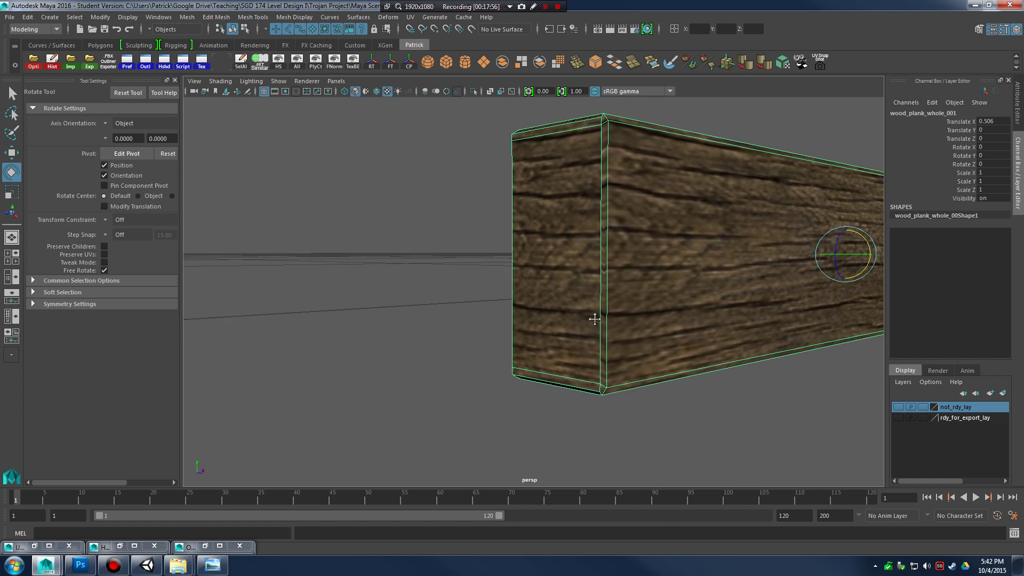
scroll(595, 319, up, 4)
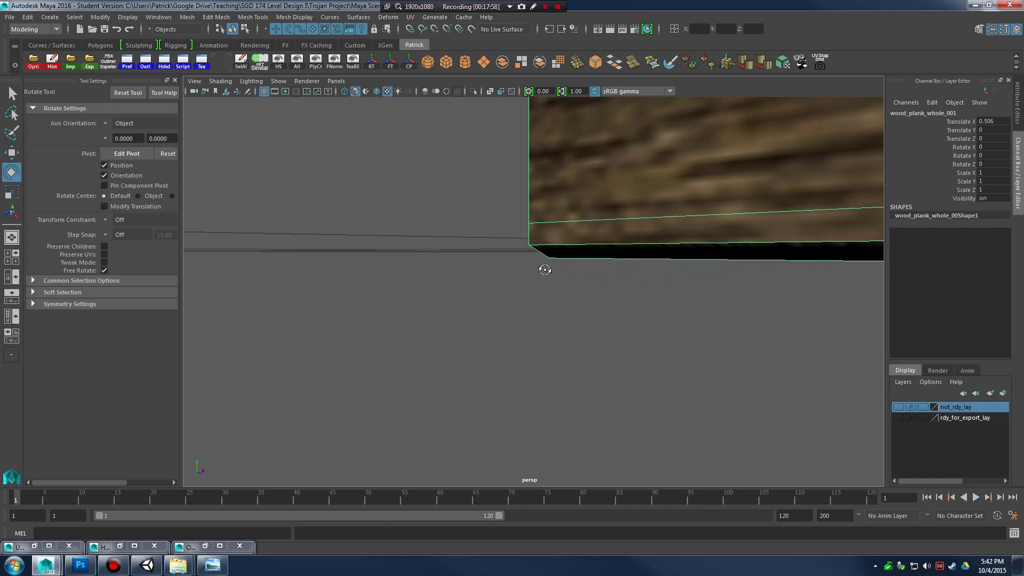
alt+drag(545, 270, 556, 288)
alt+middle_drag(555, 288, 592, 282)
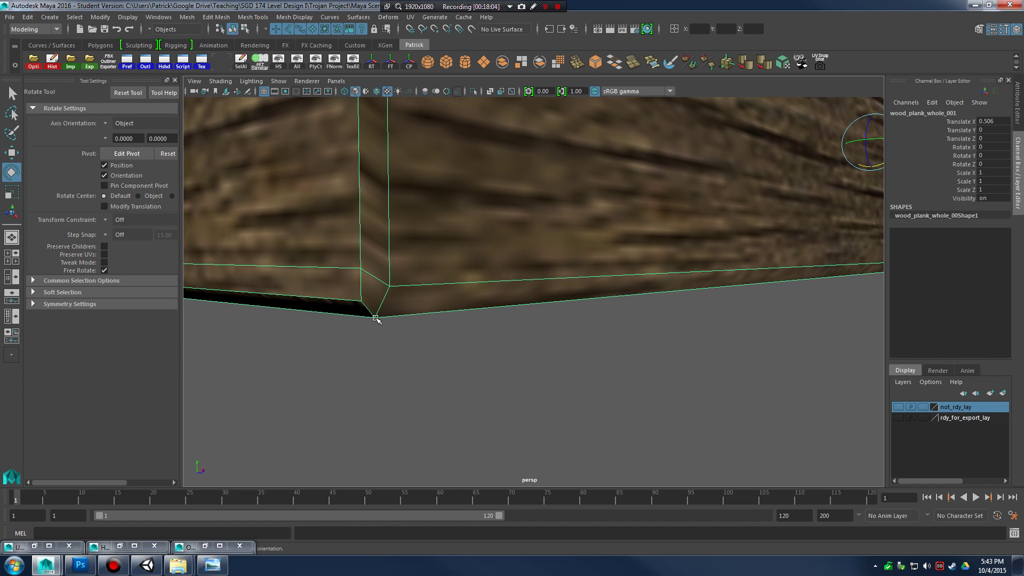
scroll(560, 321, down, 4)
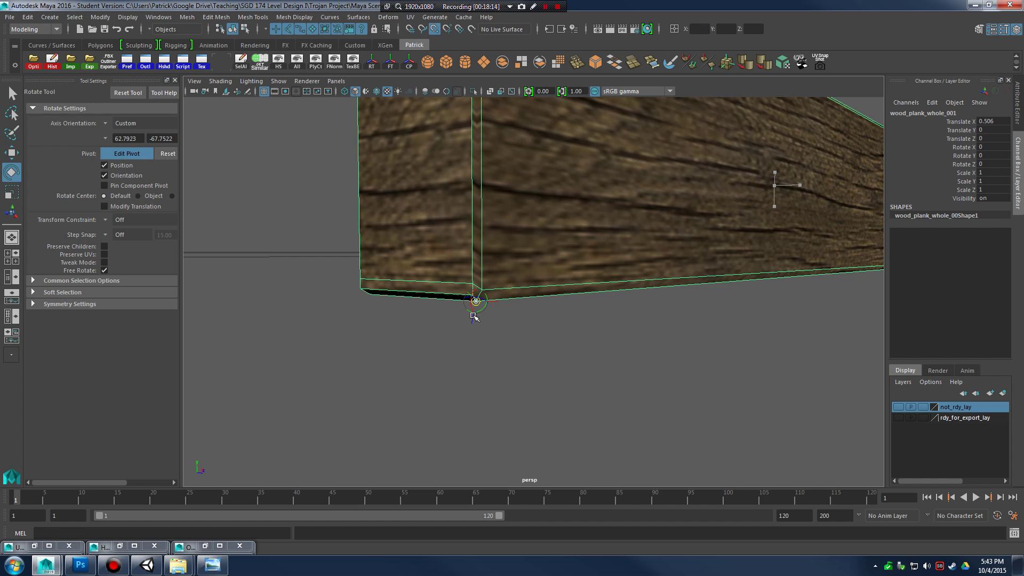
alt+drag(474, 318, 569, 335)
key(ctrl+z)
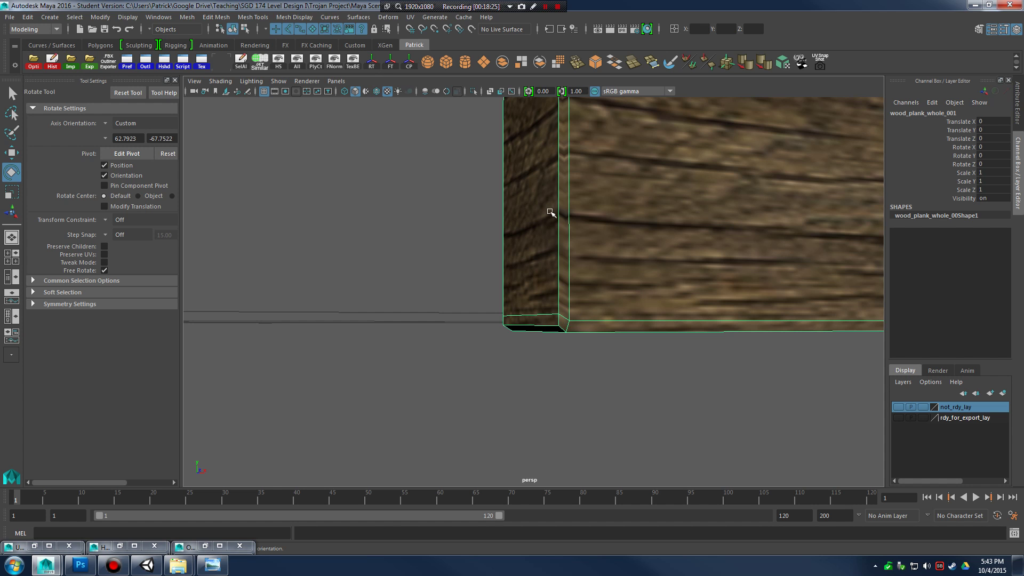
Snap the pivot of wood_plank_whole_001 onto the lower front corner vertex at its near end.
alt+right_drag(551, 212, 448, 241)
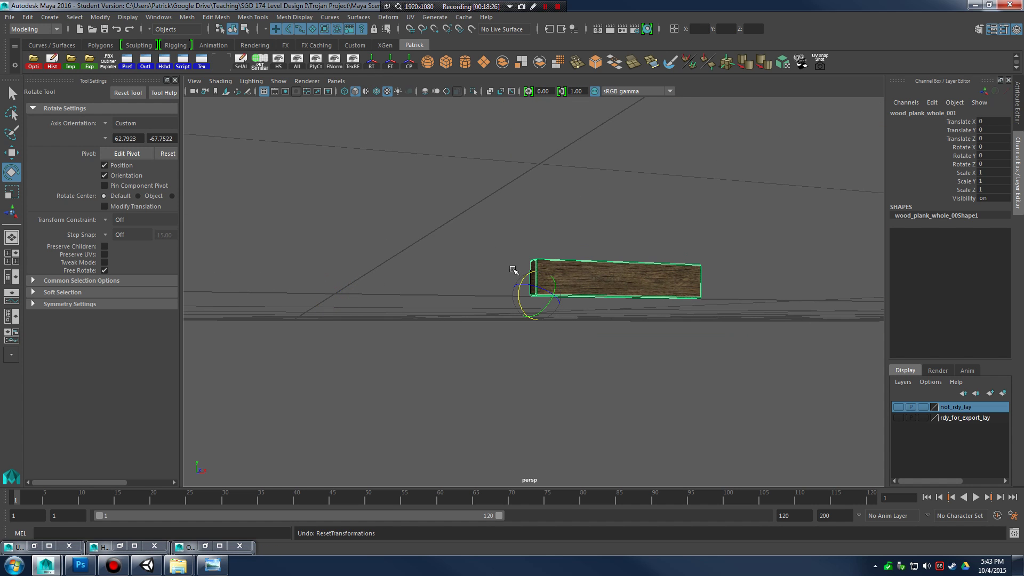
alt+right_drag(514, 270, 378, 328)
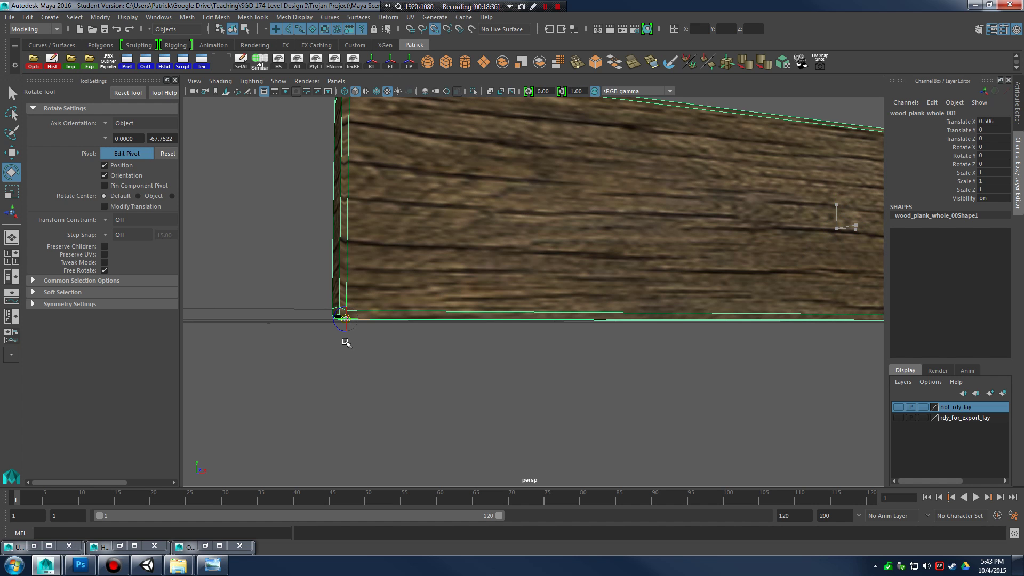
alt+drag(489, 336, 635, 303)
Move wood_plank_whole_001 with grid snapping so its pivot corner sits on the world origin.
scroll(576, 346, down, 5)
key(w)
alt+middle_drag(647, 306, 487, 275)
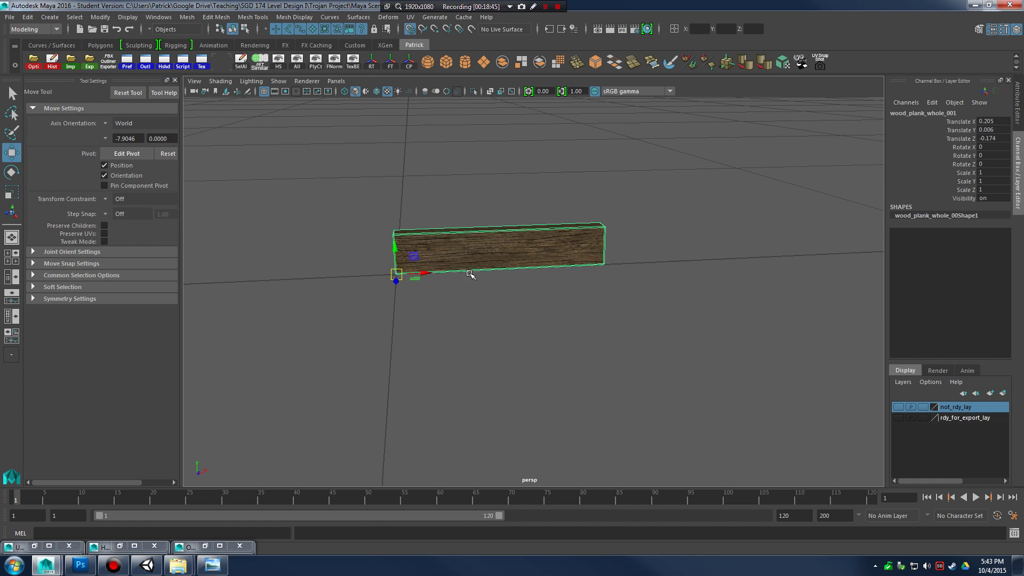
scroll(472, 276, up, 3)
alt+drag(473, 279, 491, 294)
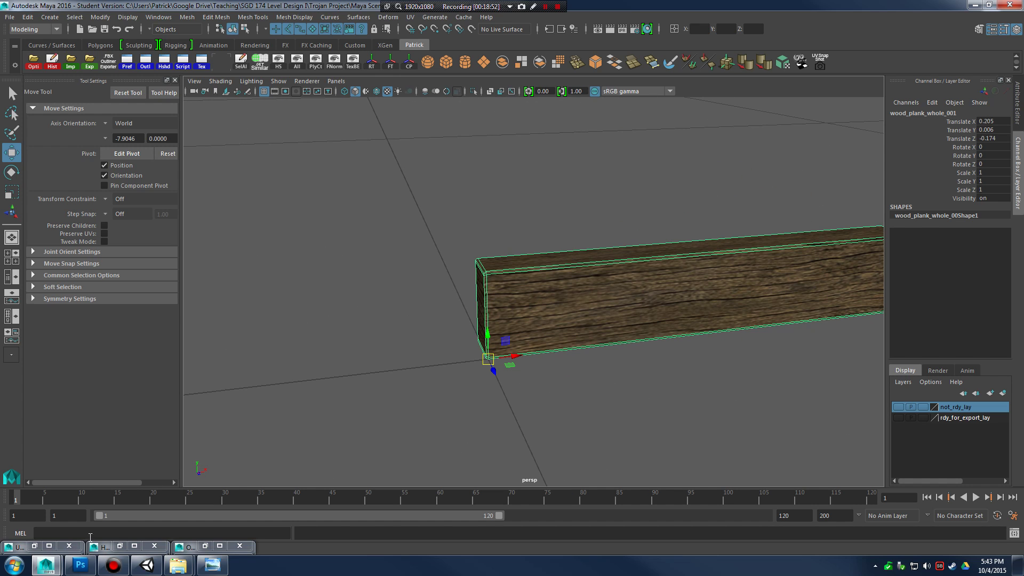
Take wood_plank_open_001 out of not_ready_grp in the Outliner.
click(206, 546)
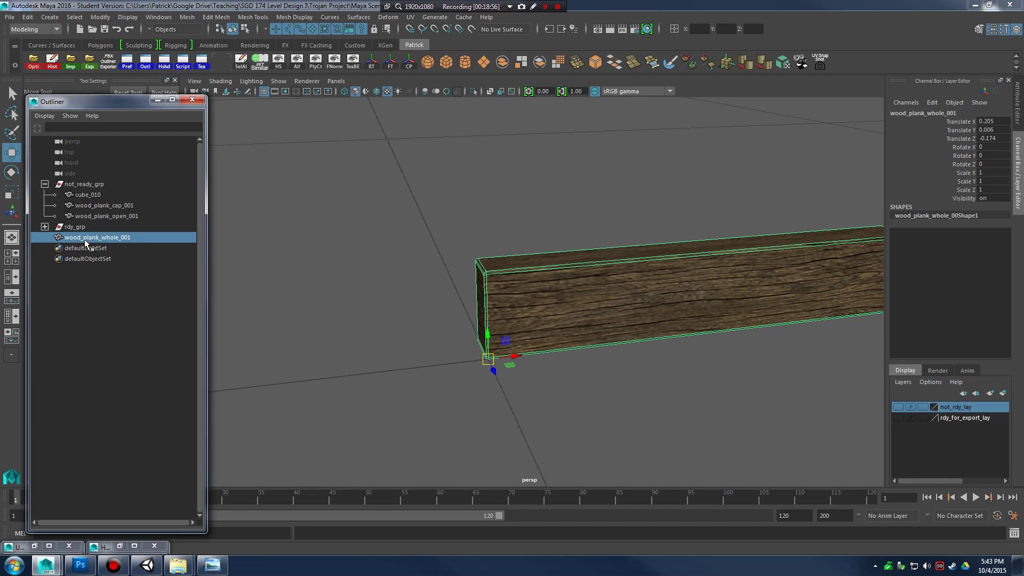
click(115, 217)
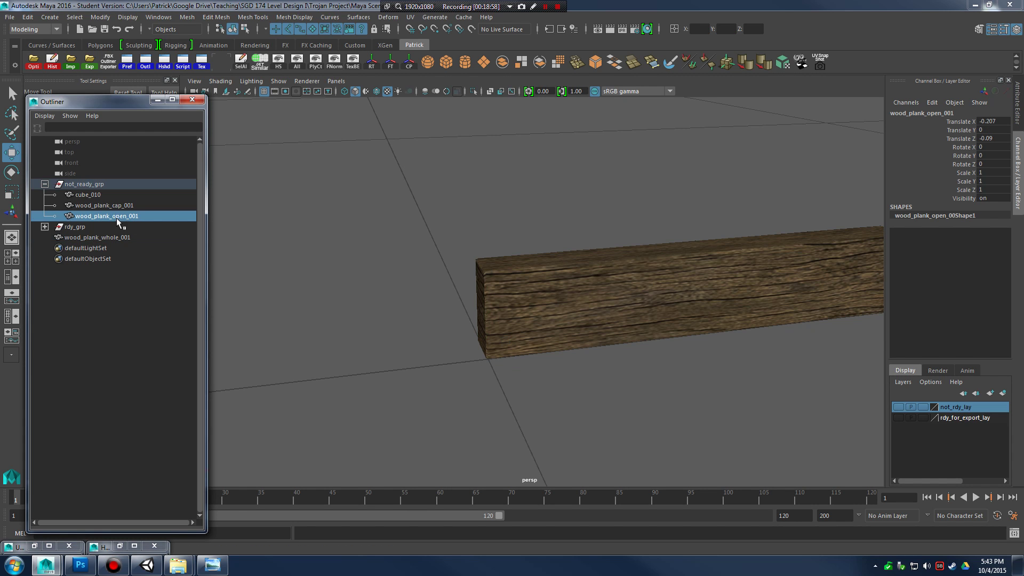
drag(104, 328, 104, 328)
Examine both ends of wood_plank_open_001 and the position of its pivot from several angles.
alt+right_drag(709, 256, 544, 254)
alt+drag(544, 254, 661, 279)
alt+right_drag(661, 279, 691, 309)
alt+drag(691, 309, 575, 295)
alt+right_drag(576, 295, 566, 296)
alt+drag(566, 296, 555, 299)
alt+right_drag(555, 300, 579, 318)
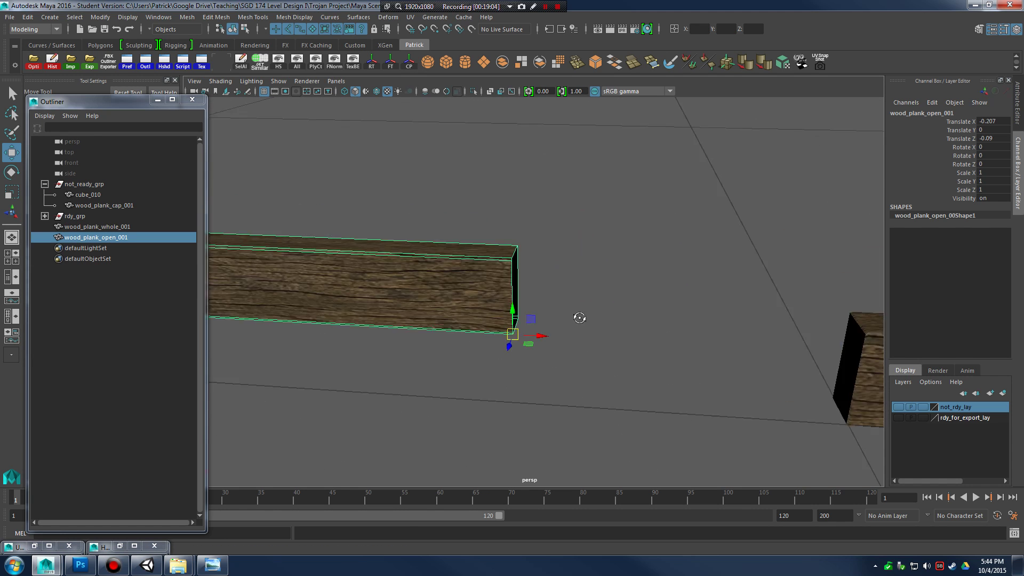
alt+drag(578, 318, 609, 314)
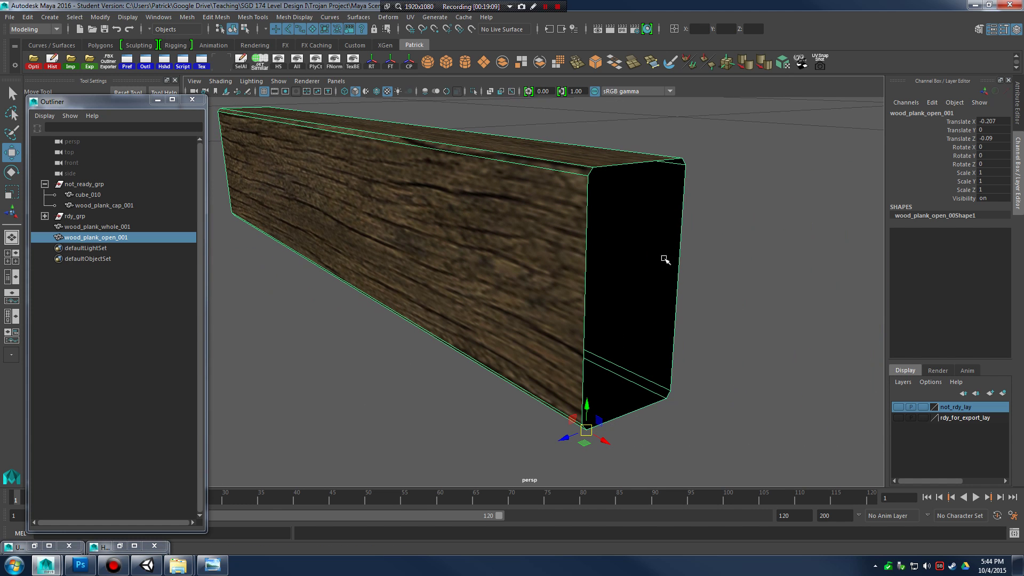
alt+right_drag(692, 254, 617, 256)
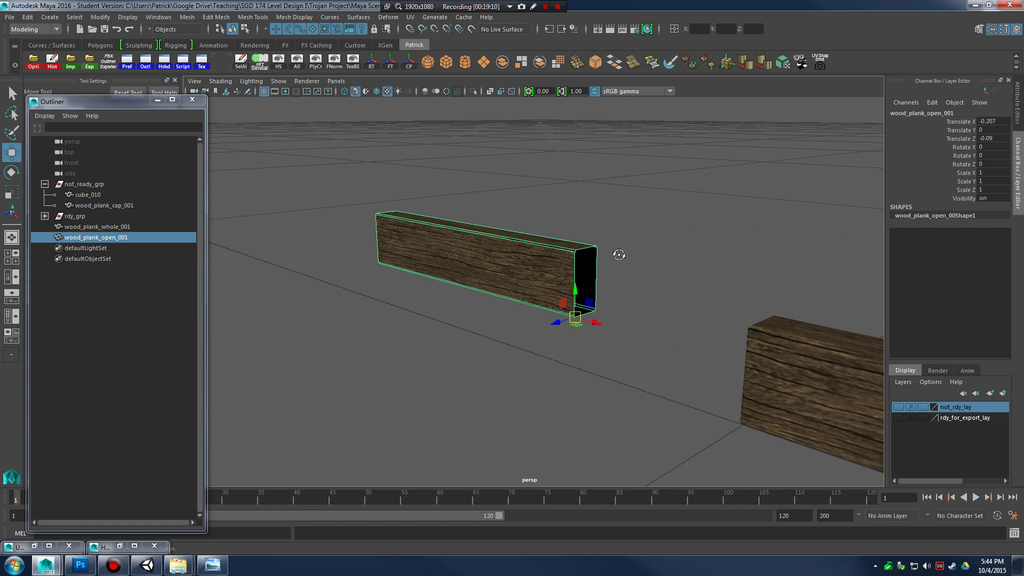
alt+drag(617, 256, 556, 274)
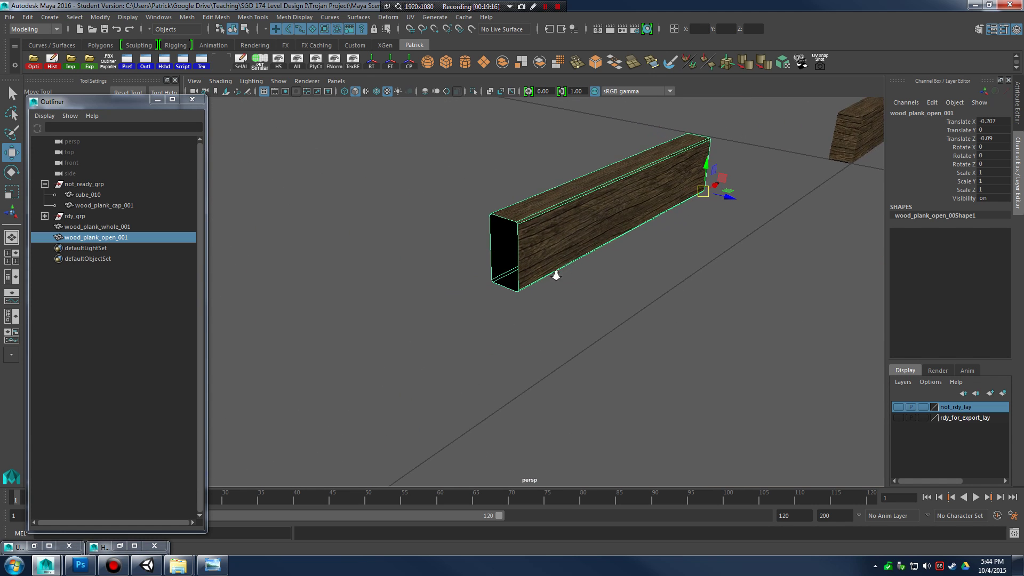
Snap the pivot of wood_plank_open_001 to the lower front corner vertex at its opposite open end.
alt+right_drag(556, 274, 601, 288)
alt+drag(601, 288, 442, 352)
alt+right_drag(441, 352, 630, 267)
alt+drag(631, 266, 577, 349)
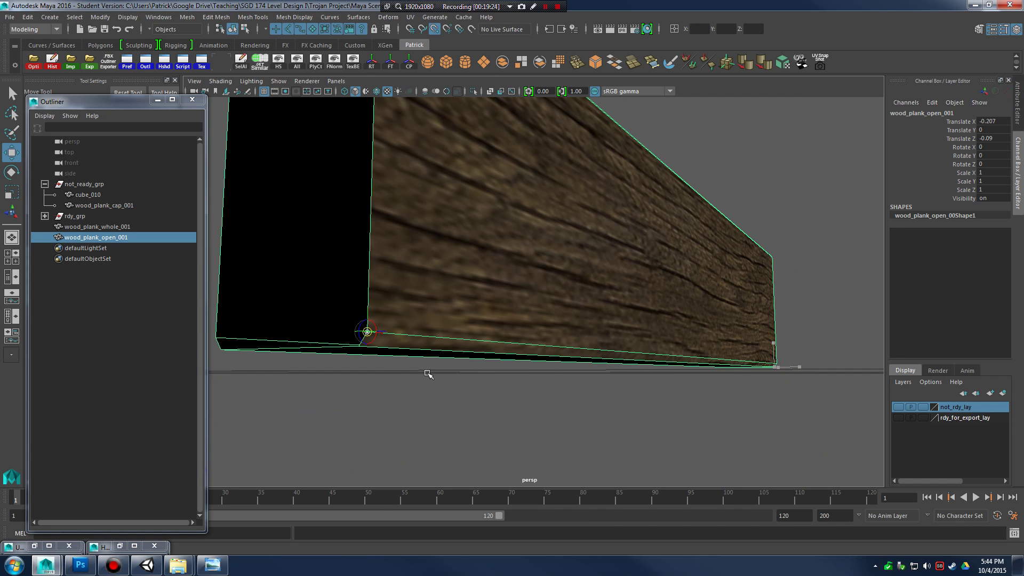
alt+right_drag(499, 367, 376, 358)
Move wood_plank_open_001 with grid snapping so its pivot corner sits on the world origin.
middle_drag(498, 357, 727, 348)
alt+drag(727, 347, 622, 373)
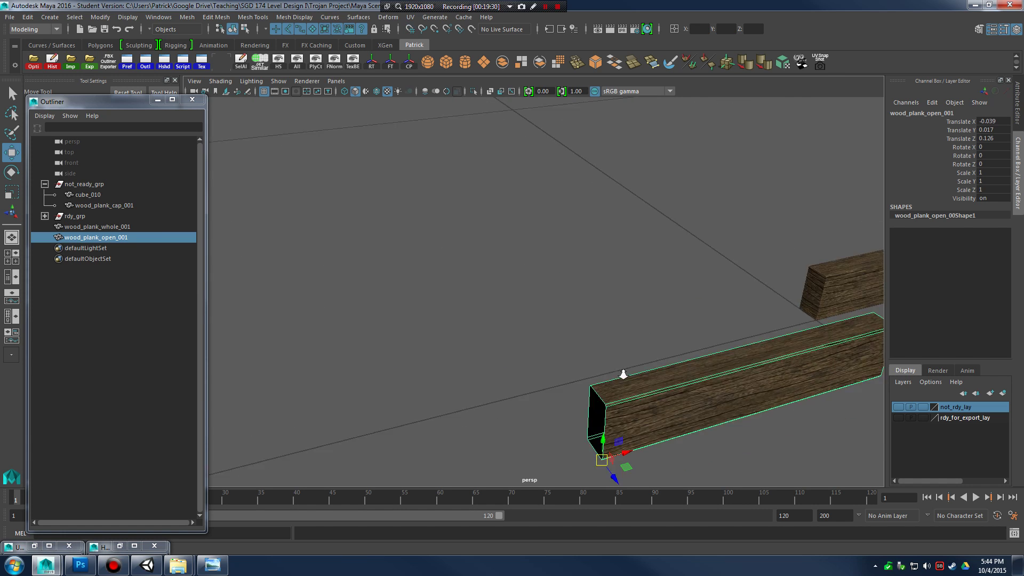
alt+right_drag(622, 373, 625, 310)
middle_drag(625, 310, 587, 317)
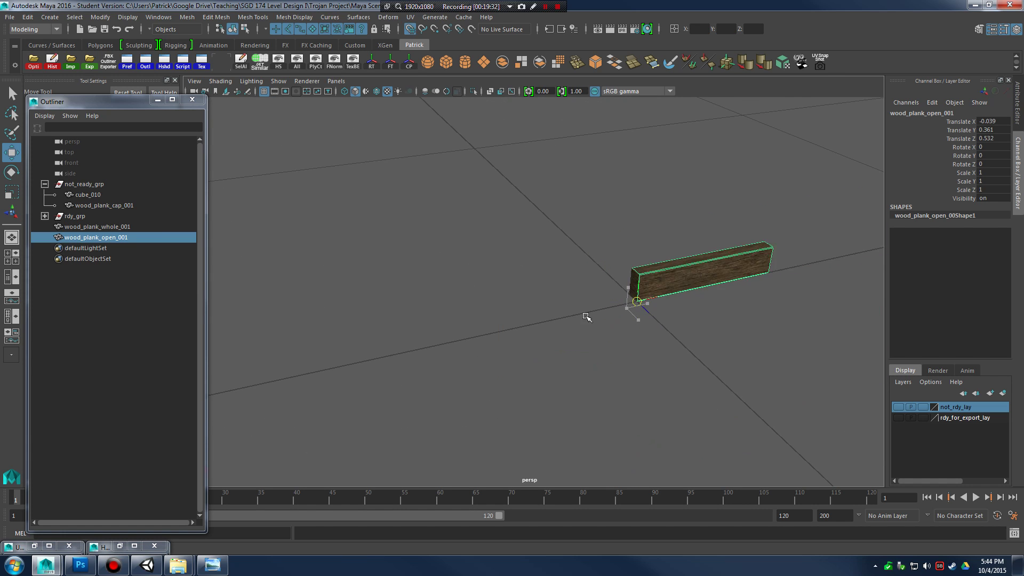
alt+right_drag(608, 309, 572, 352)
Check how wood_plank_open_001 and wood_plank_whole_001 line up at the origin, selecting the overlapping planks in the view.
key(f)
alt+drag(571, 350, 571, 313)
click(686, 338)
click(571, 313)
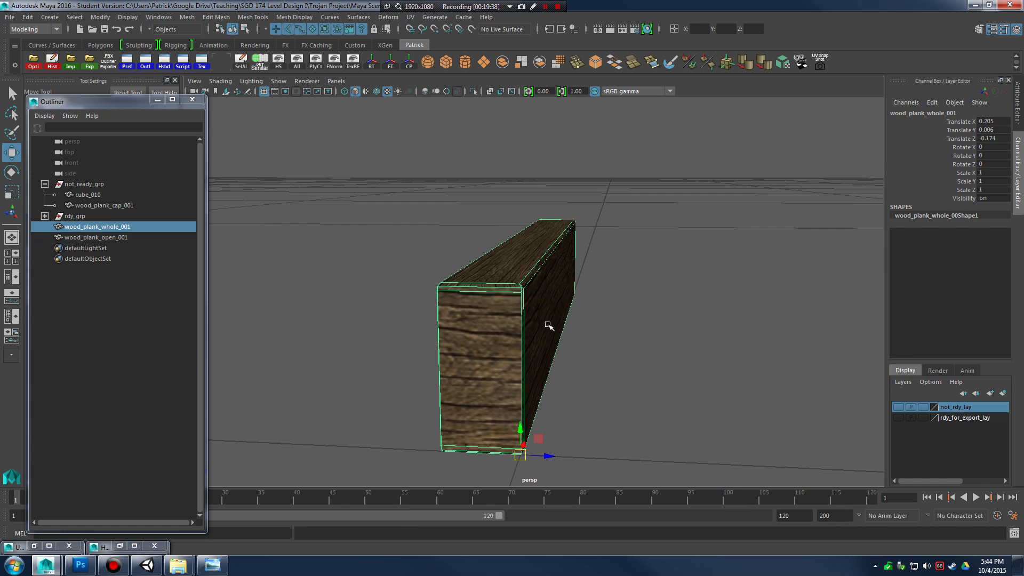
click(592, 354)
alt+drag(592, 354, 681, 371)
alt+right_drag(681, 370, 630, 363)
Take wood_plank_cap_001 out of not_ready_grp and frame it alongside the other planks.
click(88, 206)
middle_drag(93, 204, 96, 273)
alt+drag(476, 298, 551, 318)
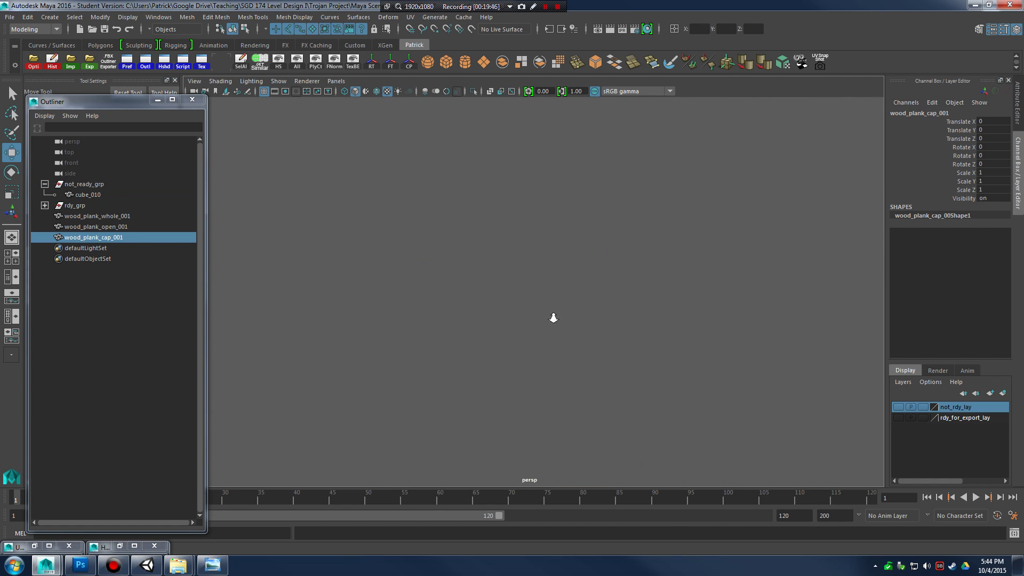
key(f)
alt+drag(498, 293, 537, 307)
scroll(474, 294, down, 5)
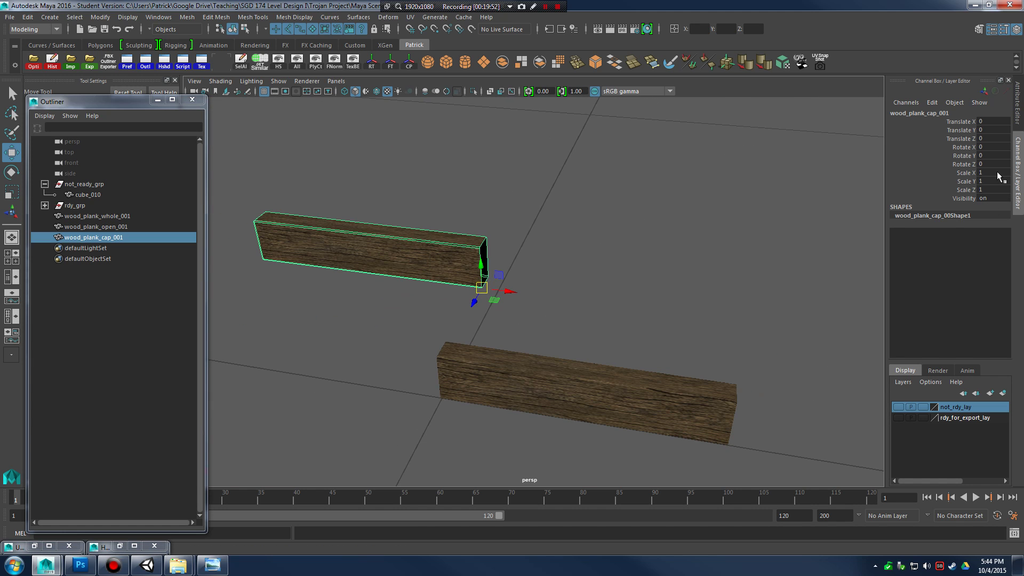
Mirror wood_plank_cap_001 by setting its Scale X to -1.
text(1)
key(Return)
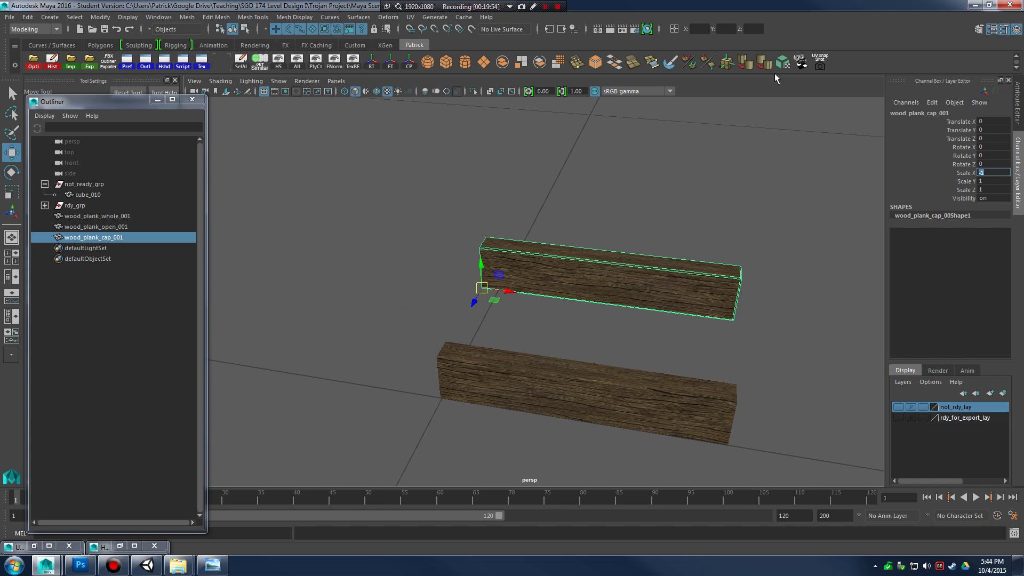
alt+drag(661, 224, 697, 268)
scroll(626, 269, up, 5)
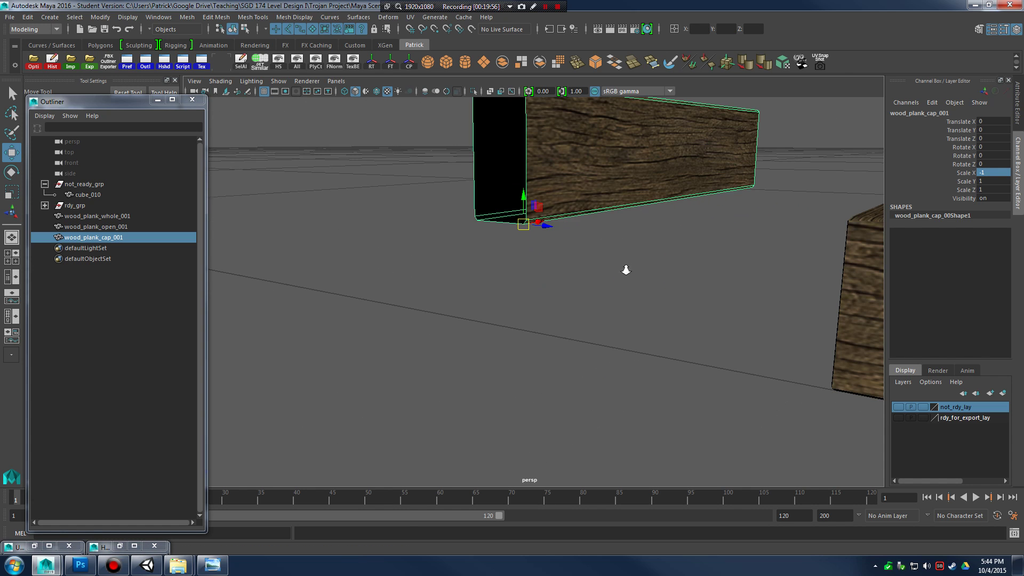
Move wood_plank_cap_001 so its pivot corner sits on the world origin and clear the selection.
scroll(625, 270, down, 4)
drag(526, 248, 725, 326)
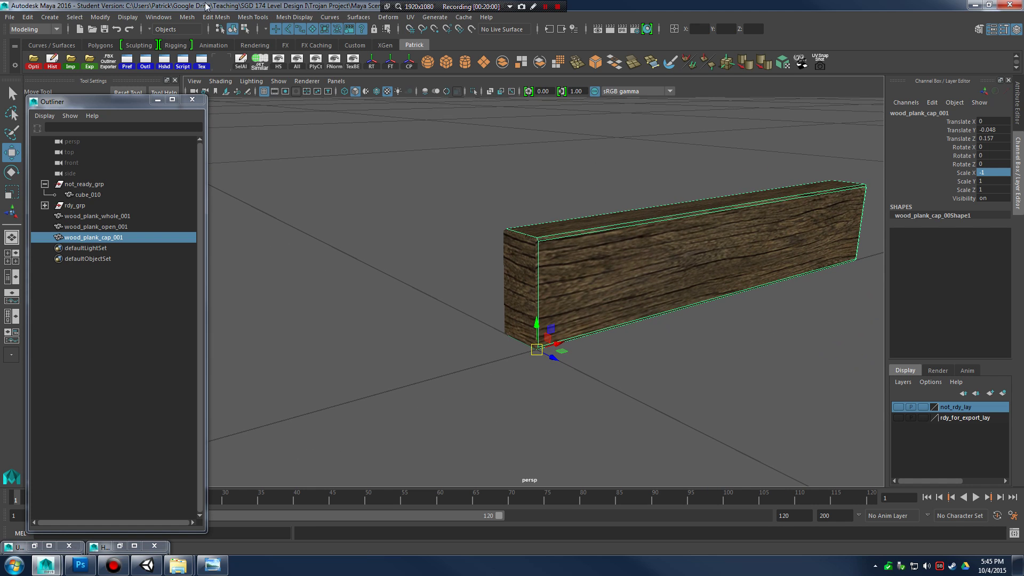
drag(499, 214, 499, 214)
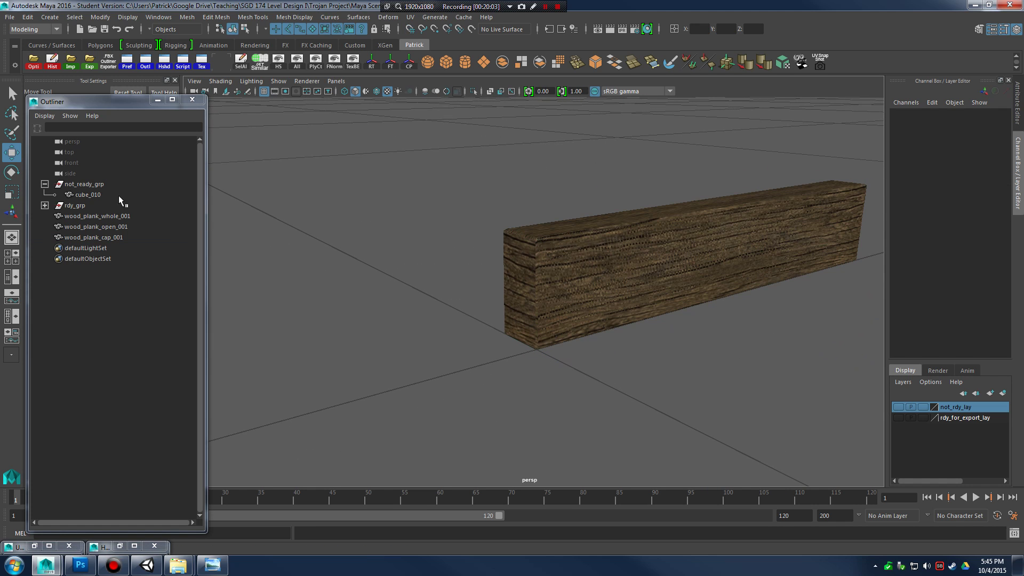
Take cube_010, the broken plank, out of not_ready_grp and bring it into close view.
click(95, 195)
middle_drag(95, 196, 130, 309)
alt+right_drag(618, 265, 549, 247)
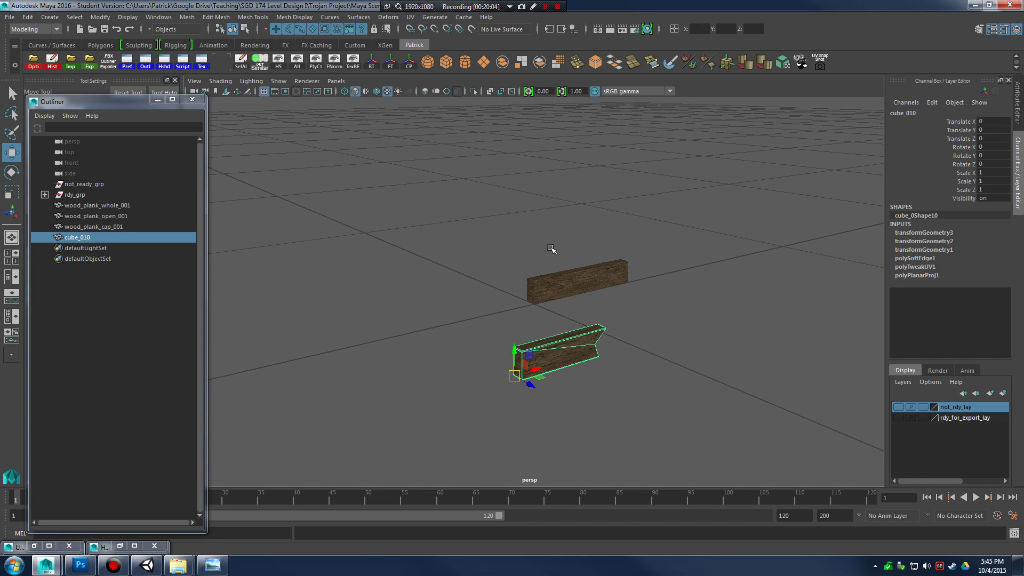
alt+drag(549, 247, 549, 366)
alt+right_drag(548, 366, 627, 315)
alt+drag(627, 315, 652, 315)
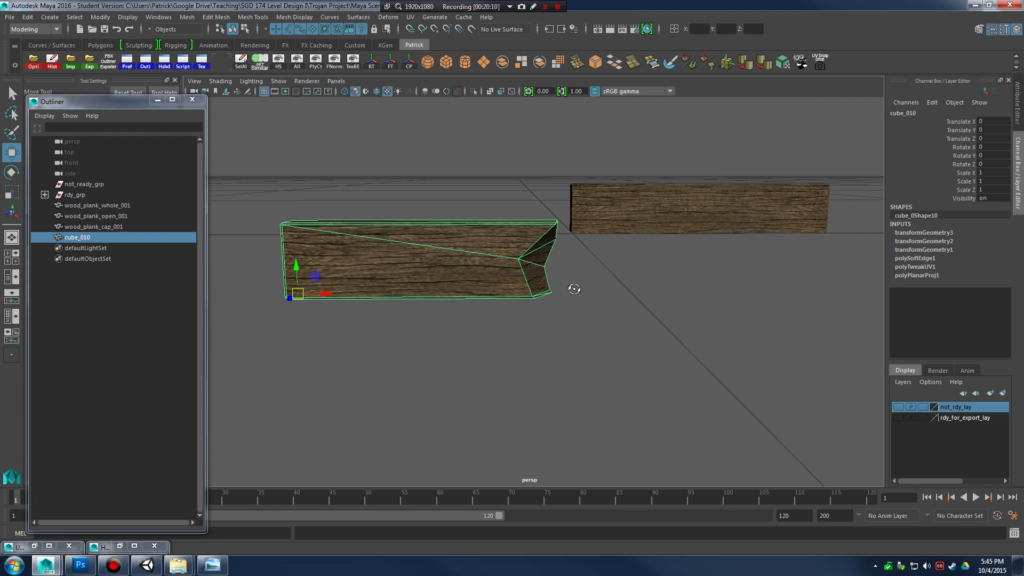
Select the vertices at the near lower corner of cube_010 in vertex mode and frame them.
alt+drag(574, 289, 612, 258)
scroll(649, 304, up, 5)
scroll(613, 293, down, 5)
scroll(624, 280, up, 4)
right_drag(557, 179, 536, 176)
click(555, 176)
key(f)
alt+drag(581, 211, 608, 229)
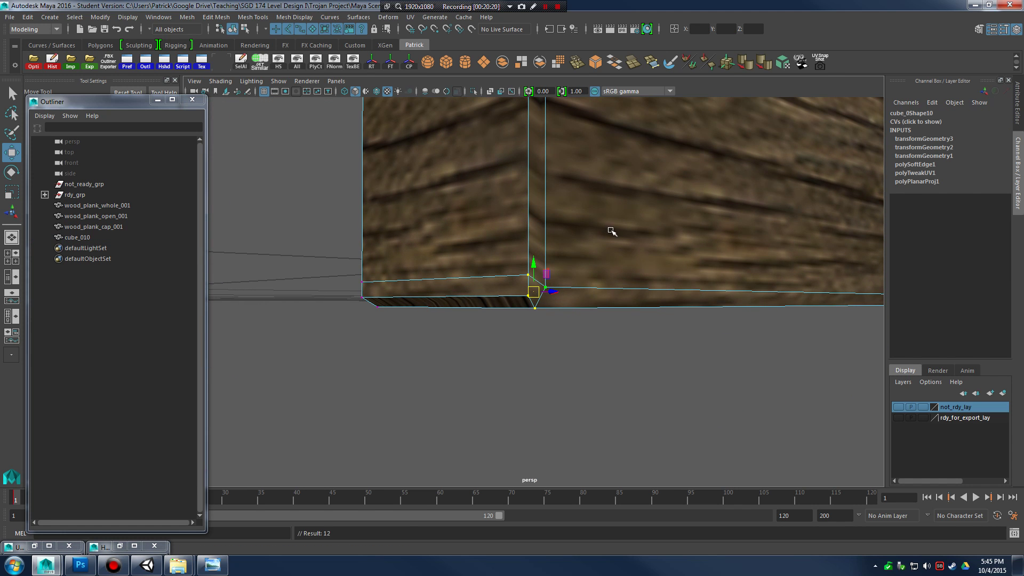
key(d)
alt+drag(640, 240, 620, 243)
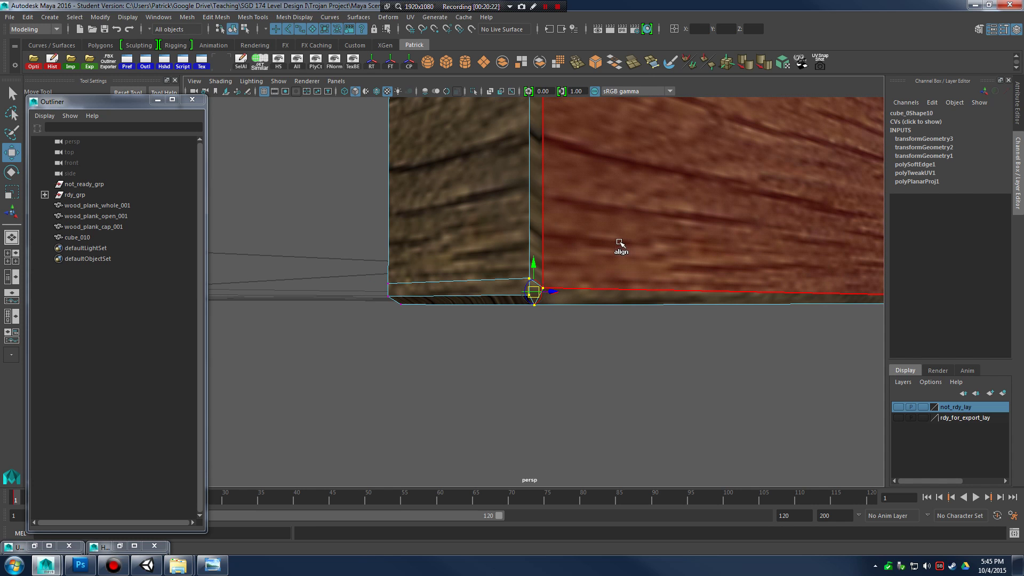
key(ctrl+z)
key(ctrl+z)
Return cube_010 to object mode and snap its pivot to the near lower corner vertex.
mouse_move(617, 226)
ctrl+shift+right_down()
mouse_move(663, 220)
mouse_move(612, 217)
mouse_move(624, 221)
ctrl+shift+right_up()
click(662, 217)
key(q)
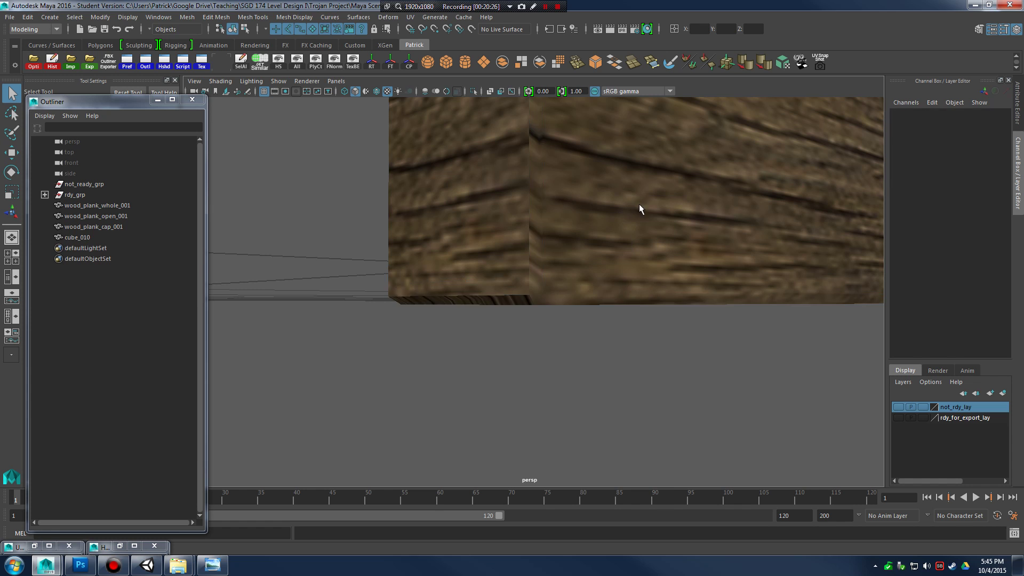
click(640, 209)
alt+drag(686, 232, 665, 251)
key(w)
key(f)
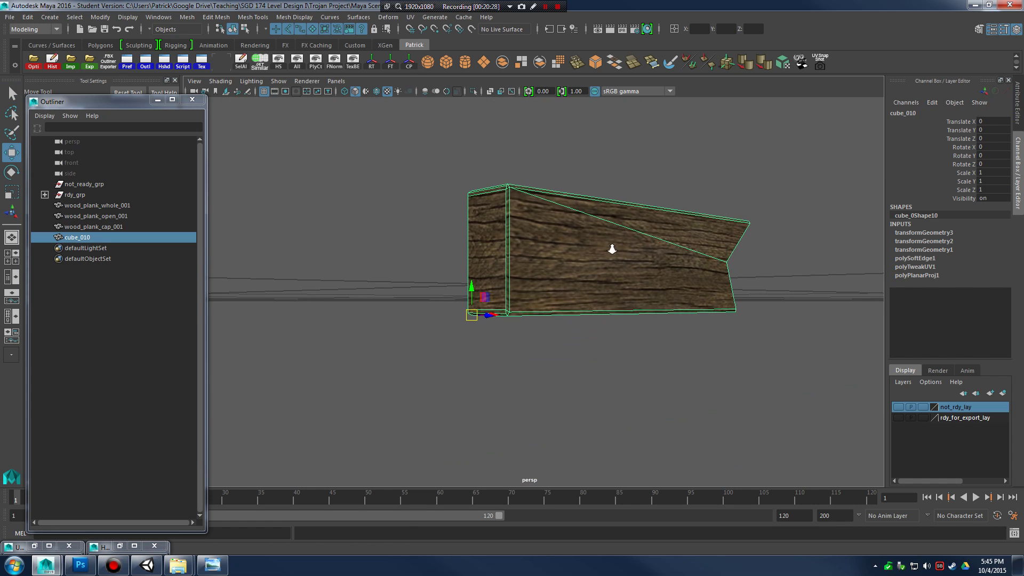
scroll(613, 249, up, 5)
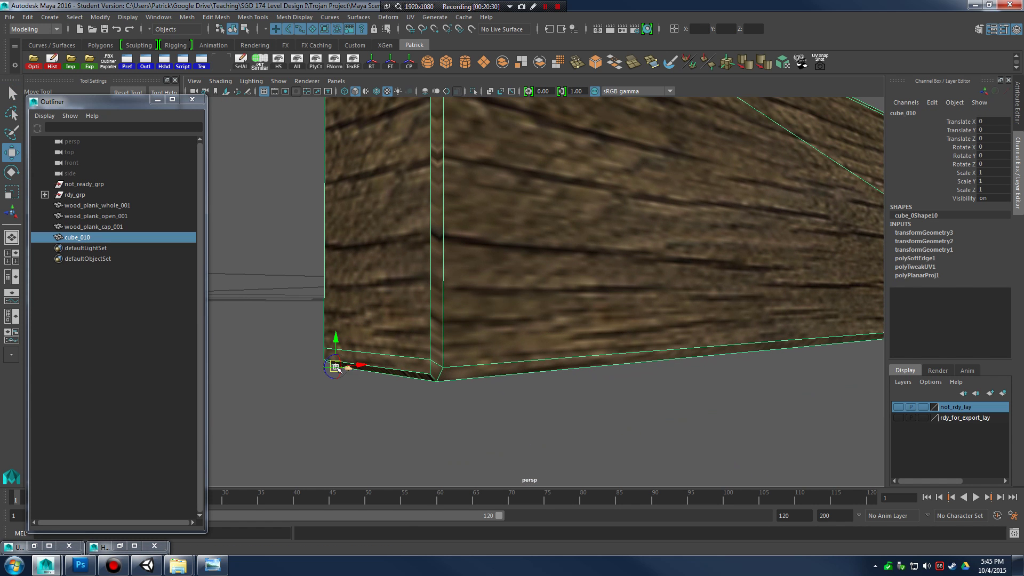
drag(336, 367, 428, 404)
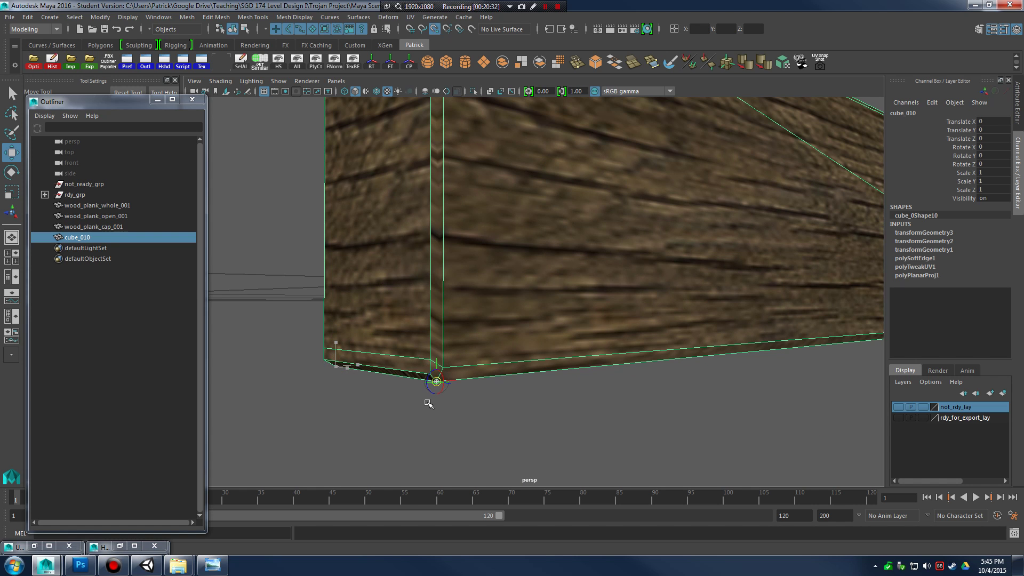
Snap cube_010 by its corner pivot onto the world origin and clear the selection.
scroll(551, 382, down, 8)
alt+drag(513, 325, 511, 296)
scroll(556, 240, up, 6)
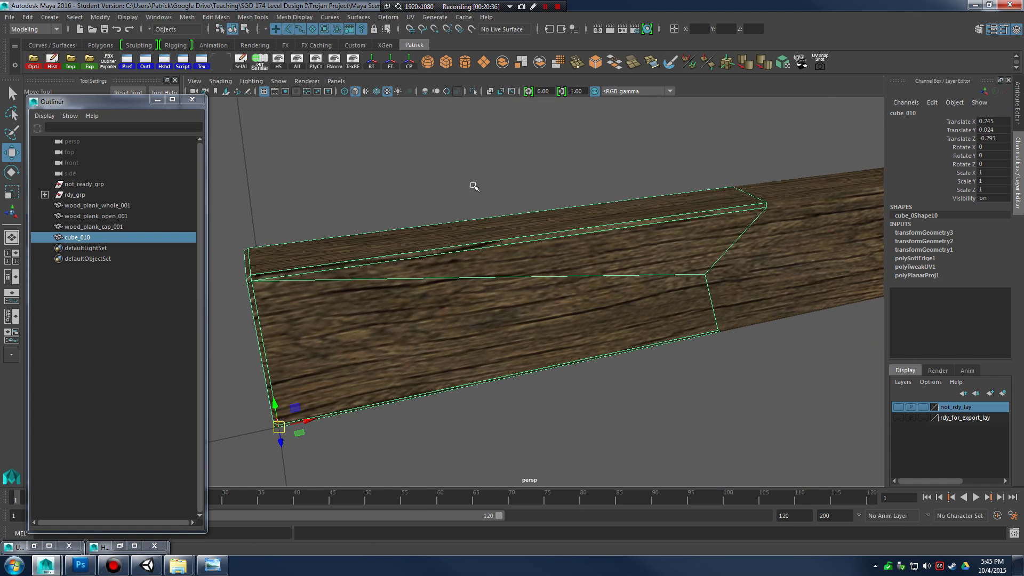
click(474, 186)
Freeze the transformations of the three wood planks and cube_010 together, and clear the selection.
scroll(407, 192, down, 5)
drag(533, 146, 622, 246)
alt+drag(622, 246, 661, 304)
scroll(661, 316, down, 2)
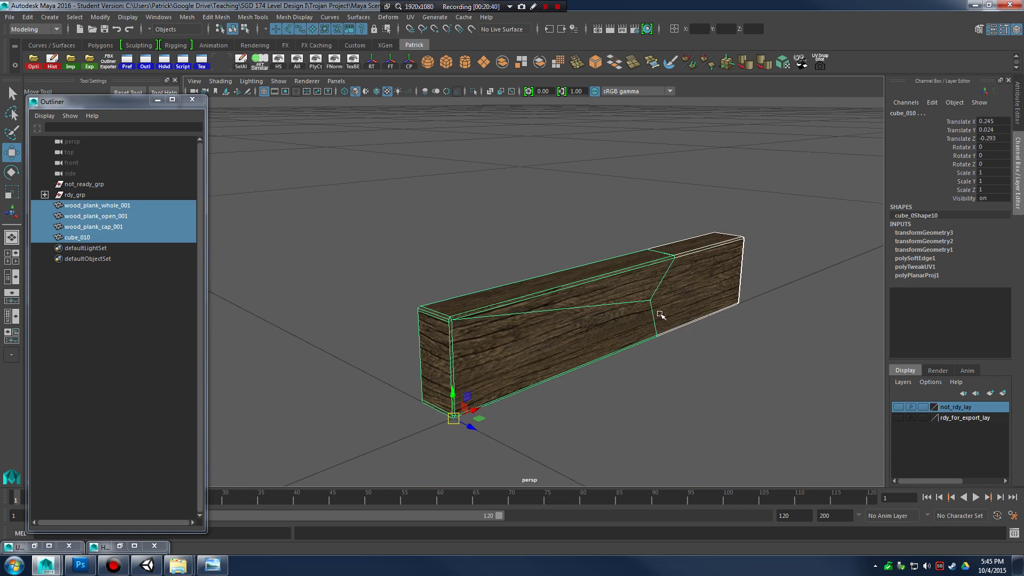
click(567, 267)
key(ctrl+z)
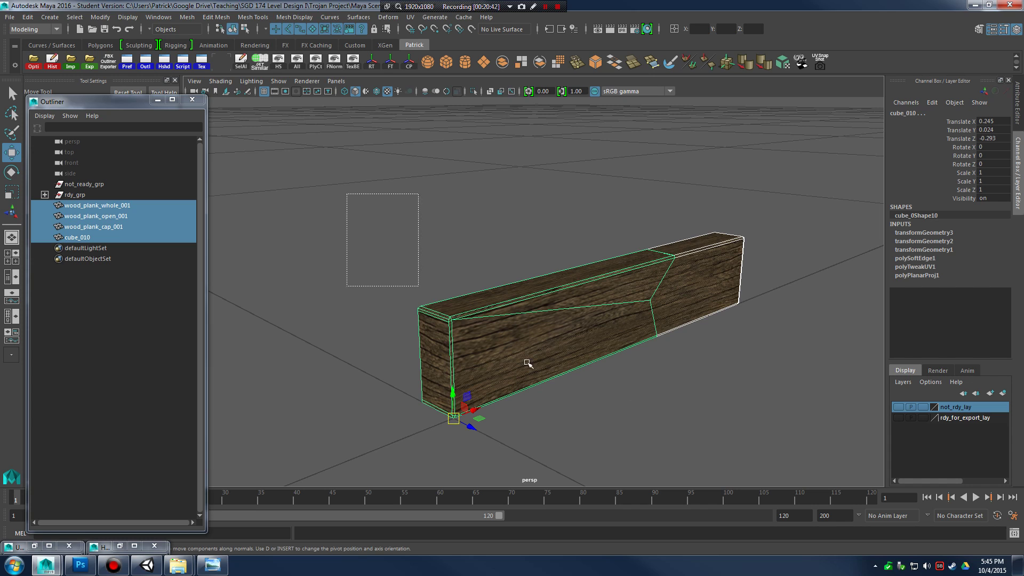
drag(528, 364, 782, 473)
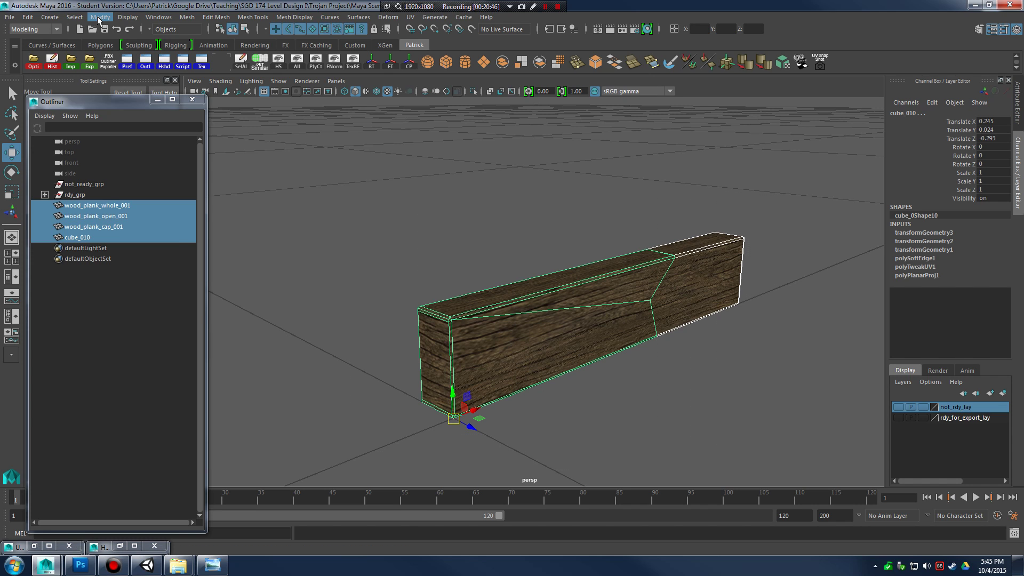
click(100, 17)
click(138, 65)
click(100, 17)
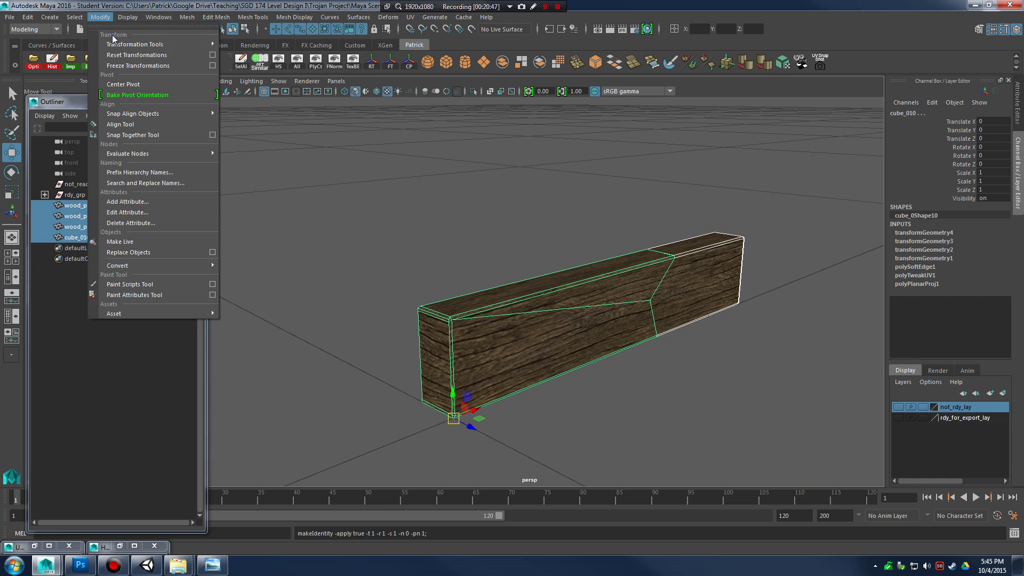
click(133, 65)
click(350, 185)
Rename cube_010 to wood_plank_broken_001, reusing the name copied from wood_plank_cap_001.
click(96, 227)
double_click(106, 229)
key(ctrl+c)
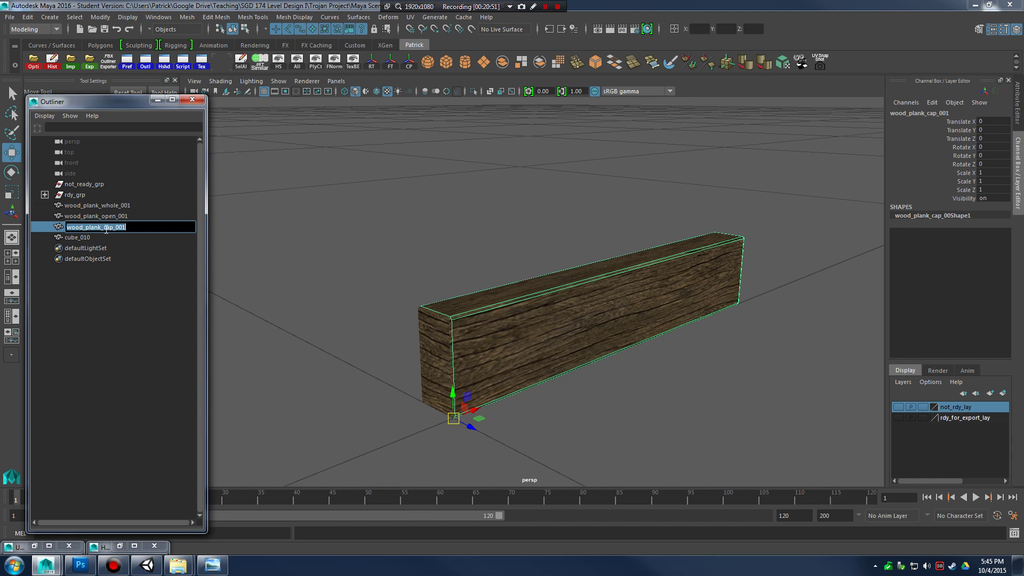
double_click(74, 237)
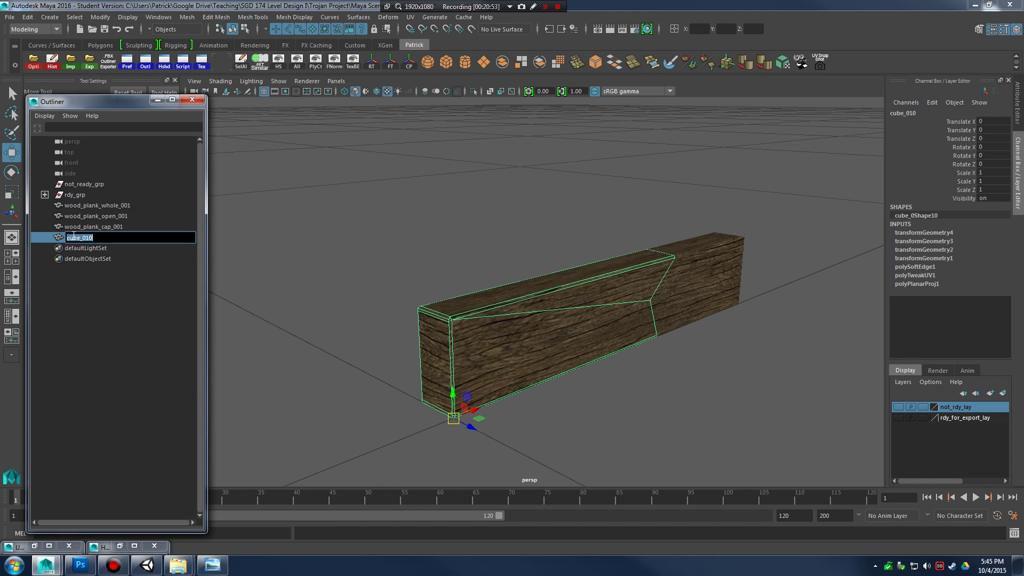
key(ctrl+v)
text(n)
key(Return)
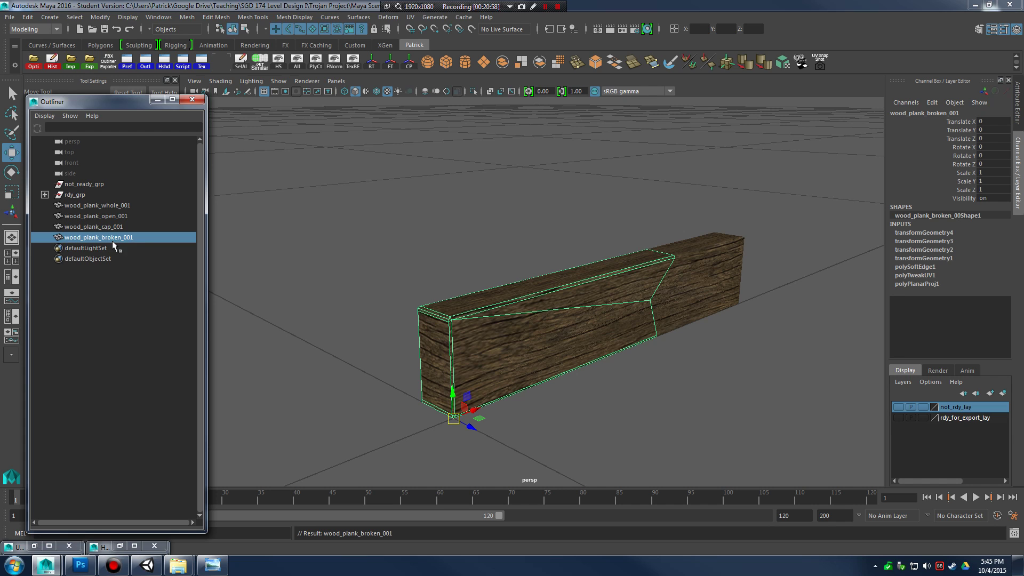
Move the four wood plank pieces into rdy_grp and expand the group to show its contents.
click(537, 240)
drag(419, 219, 591, 390)
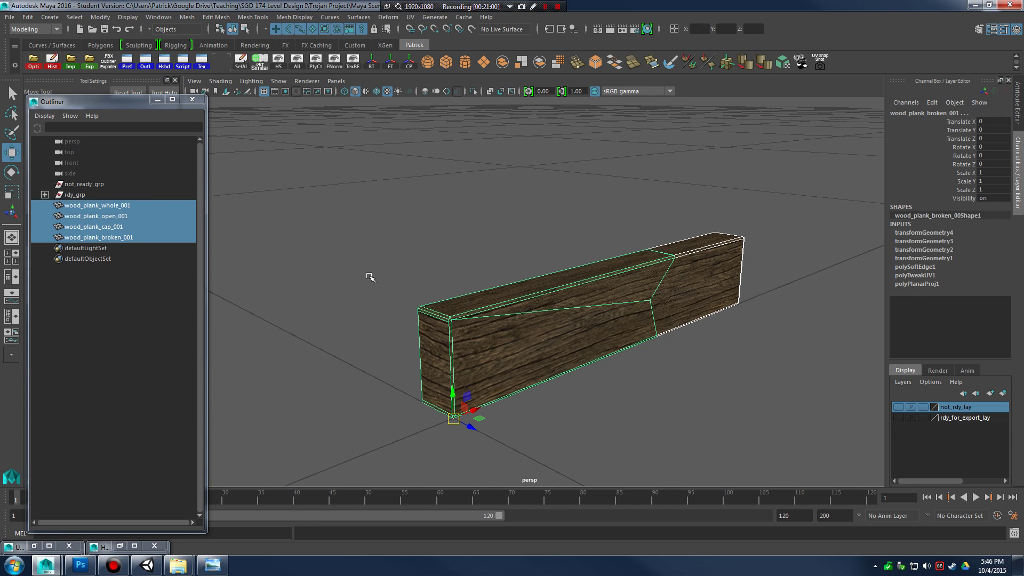
middle_drag(93, 207, 72, 198)
click(45, 195)
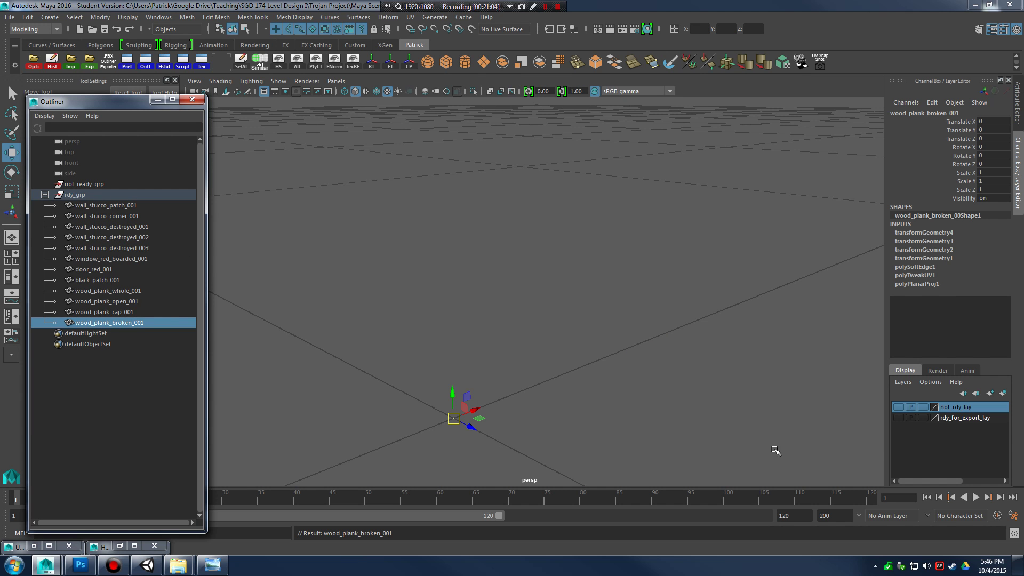
Show the rdy_for_export_lay layer and bring all of its stacked pieces into view.
click(898, 418)
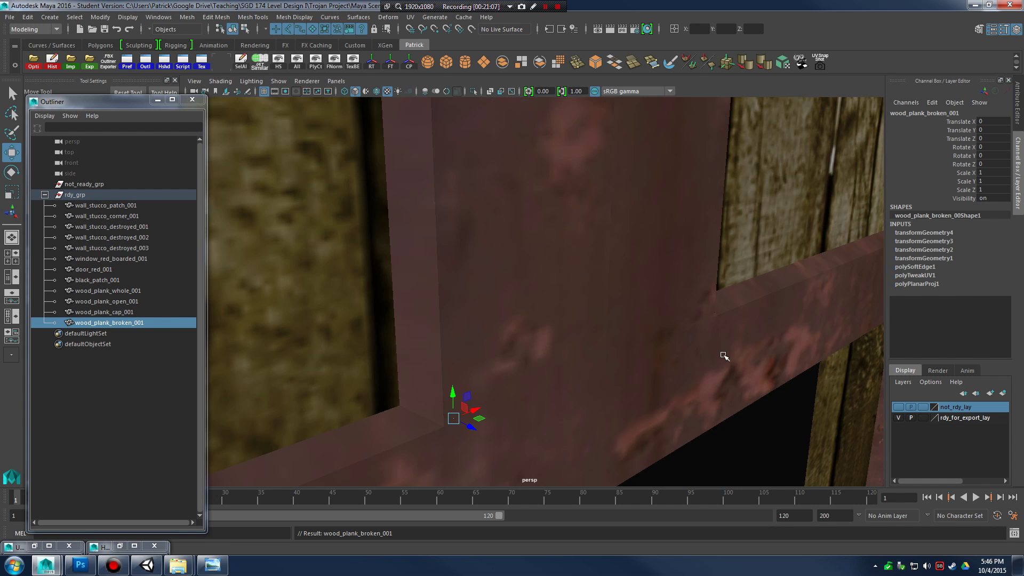
alt+right_drag(722, 355, 620, 258)
alt+drag(620, 258, 508, 312)
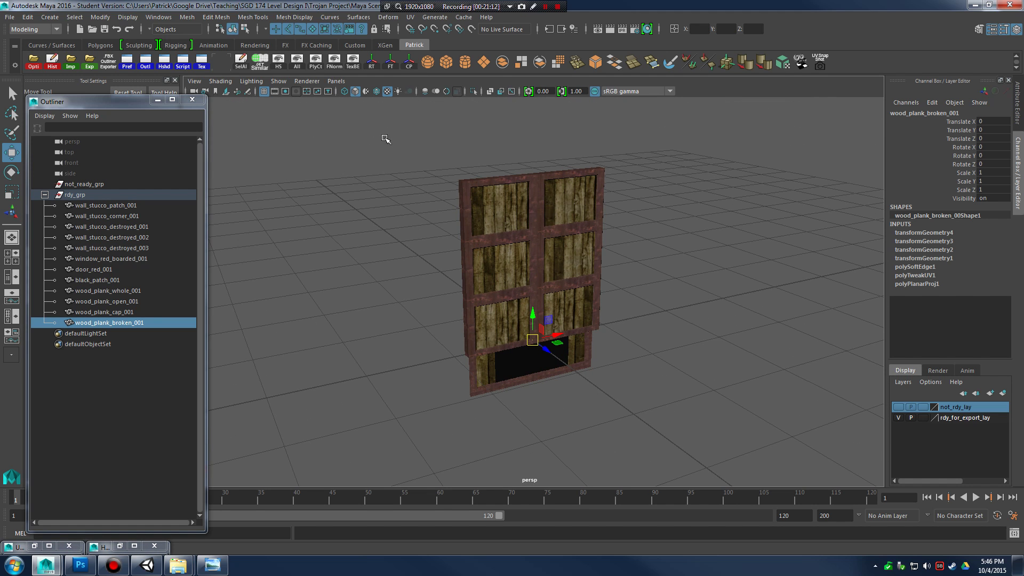
Assign the default lambert1 material to all pieces in rdy_grp through the Hypershade.
drag(400, 167, 629, 358)
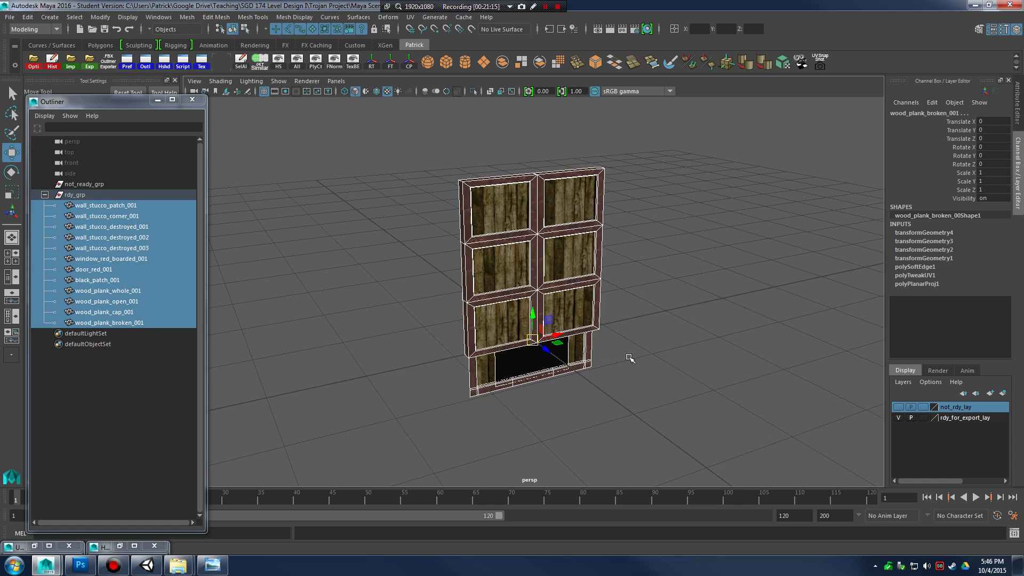
click(44, 195)
click(121, 546)
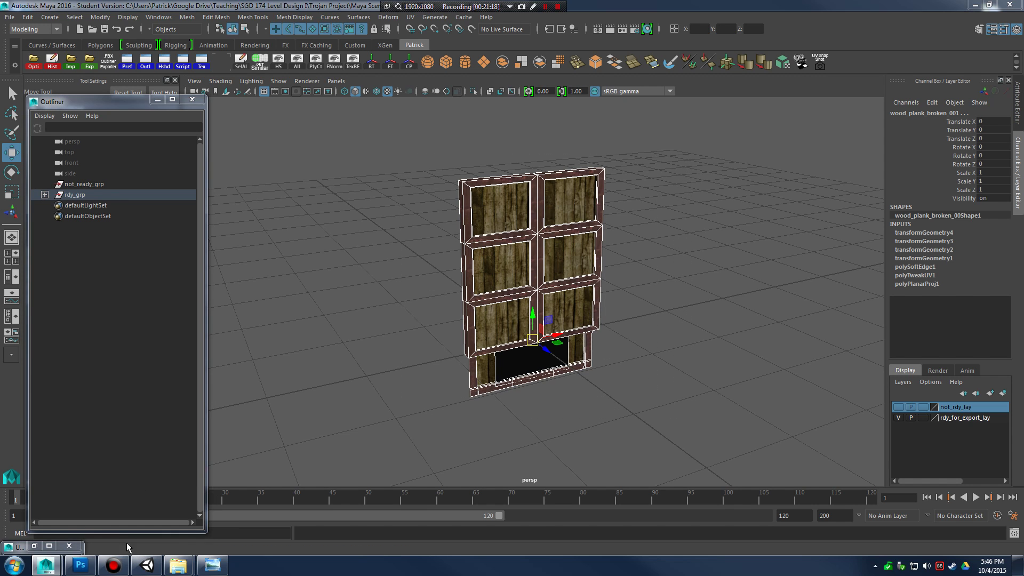
drag(614, 120, 907, 133)
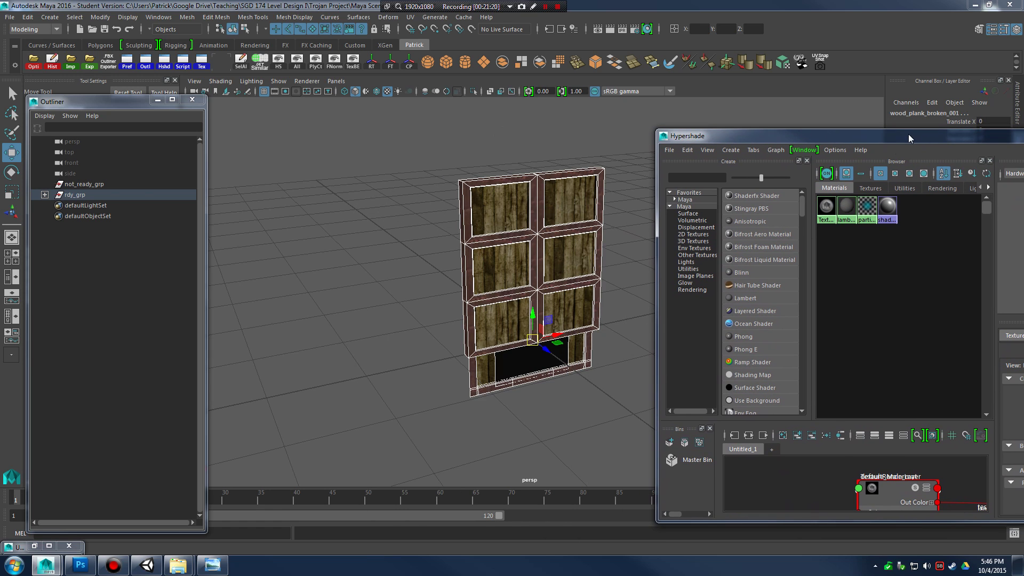
ctrl+alt+drag(391, 144, 617, 427)
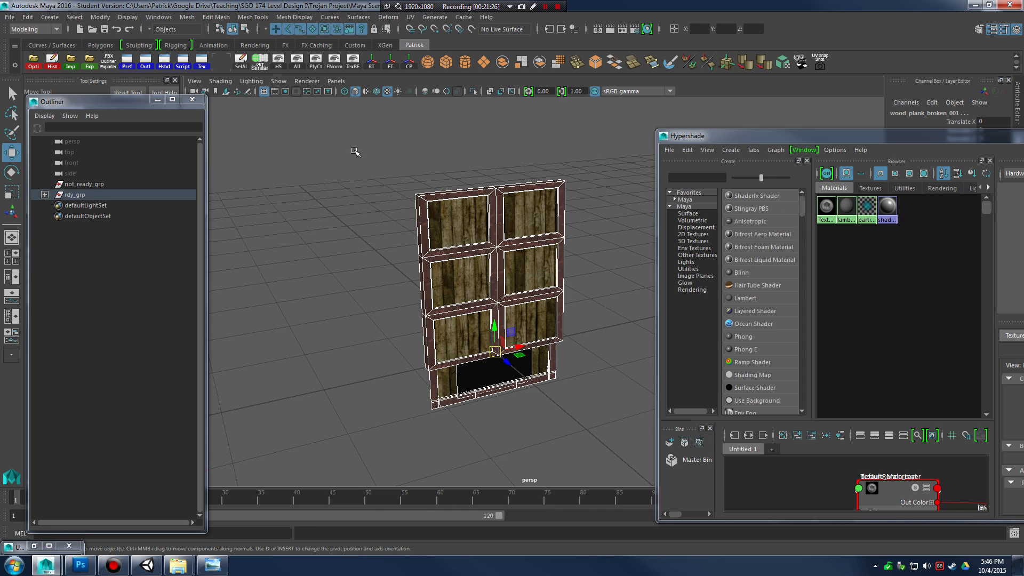
drag(354, 153, 576, 448)
drag(373, 168, 603, 461)
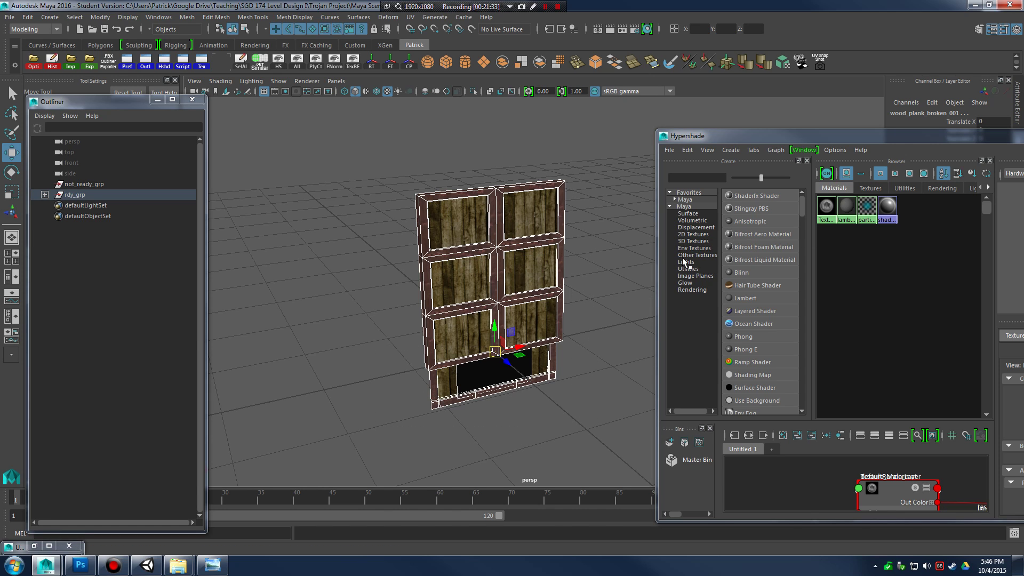
click(45, 195)
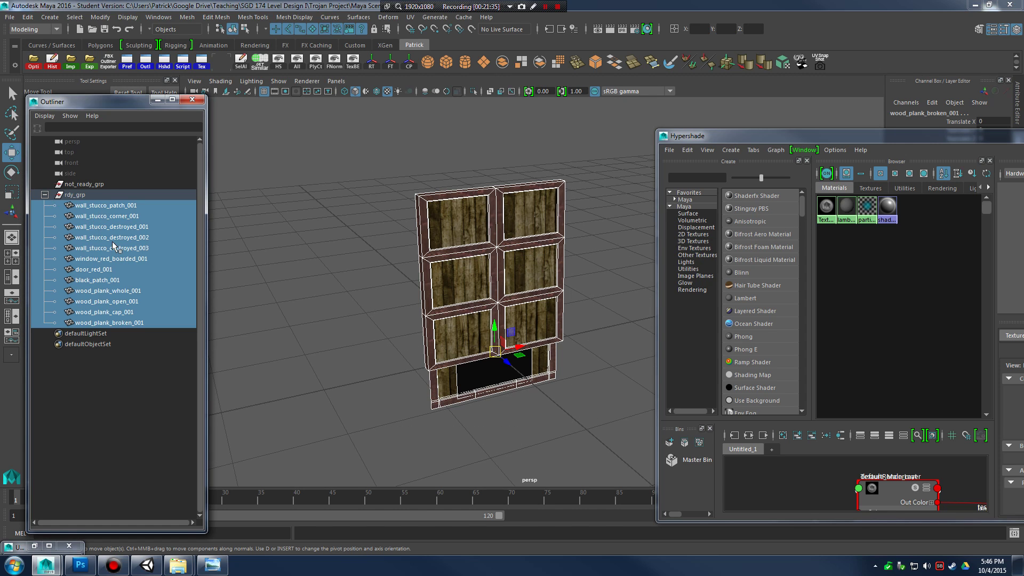
right_click(847, 212)
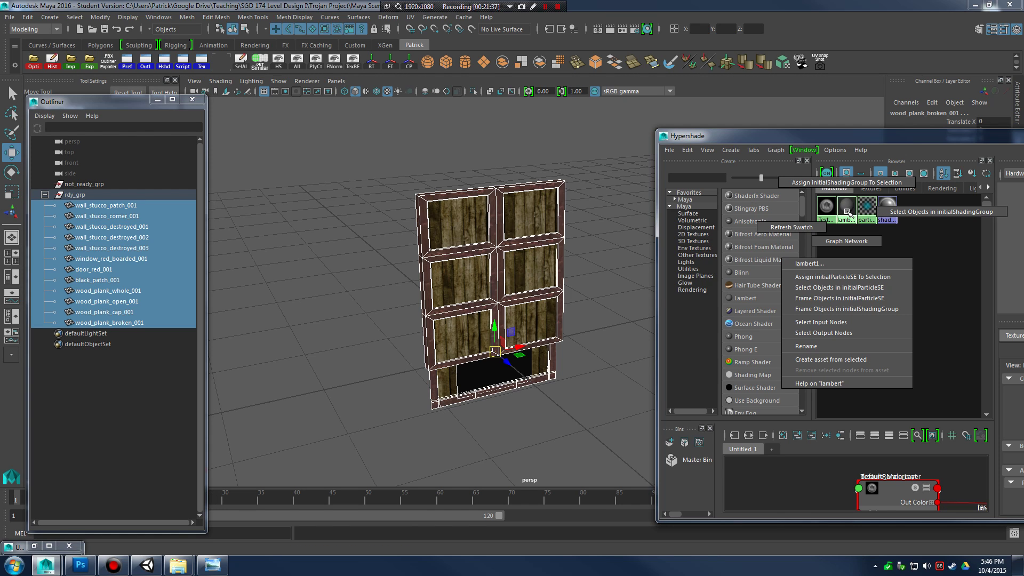
click(840, 183)
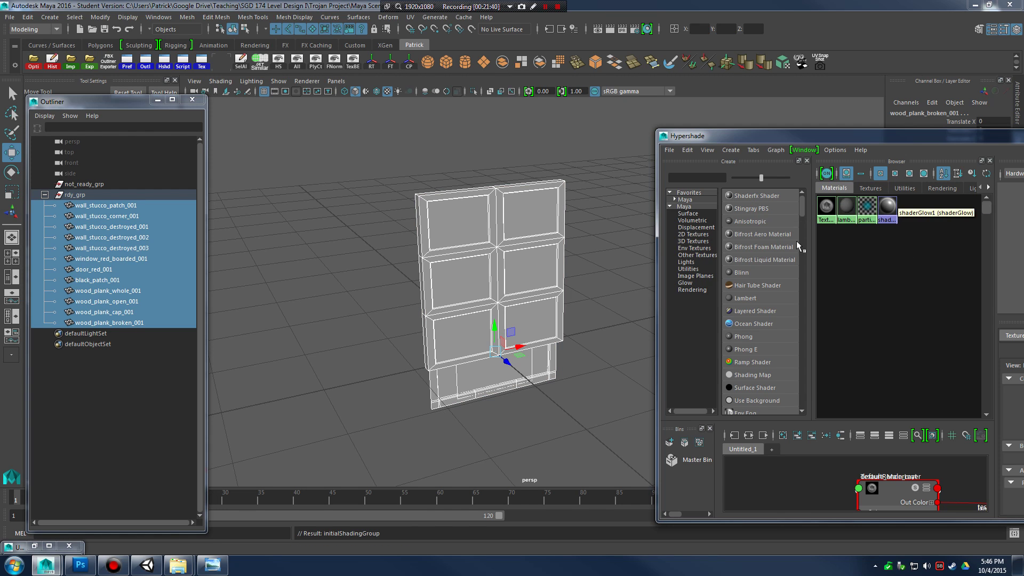
Freeze the transformations of every piece in rdy_grp.
drag(347, 156, 589, 430)
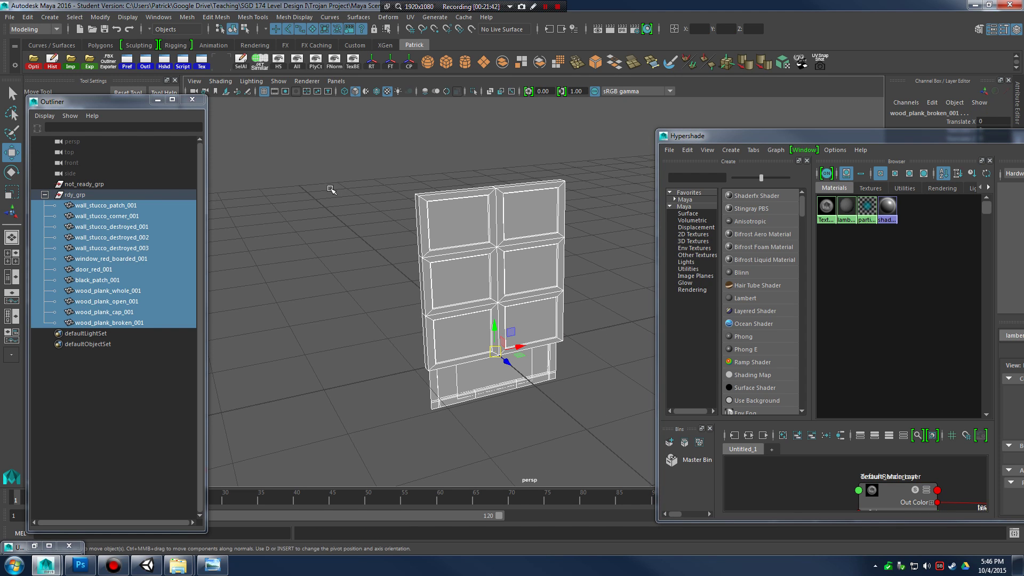
drag(331, 153, 592, 434)
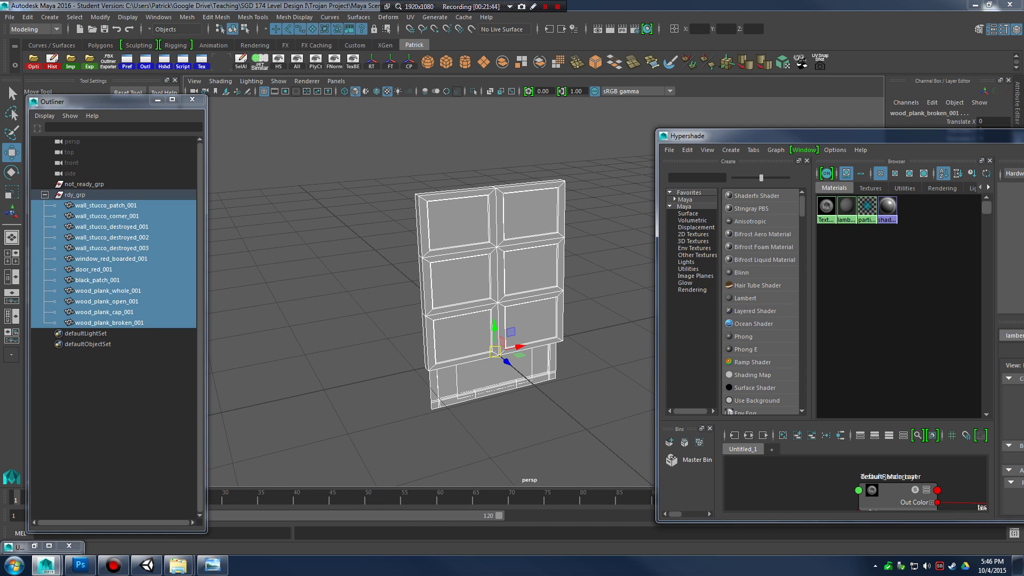
drag(359, 155, 634, 427)
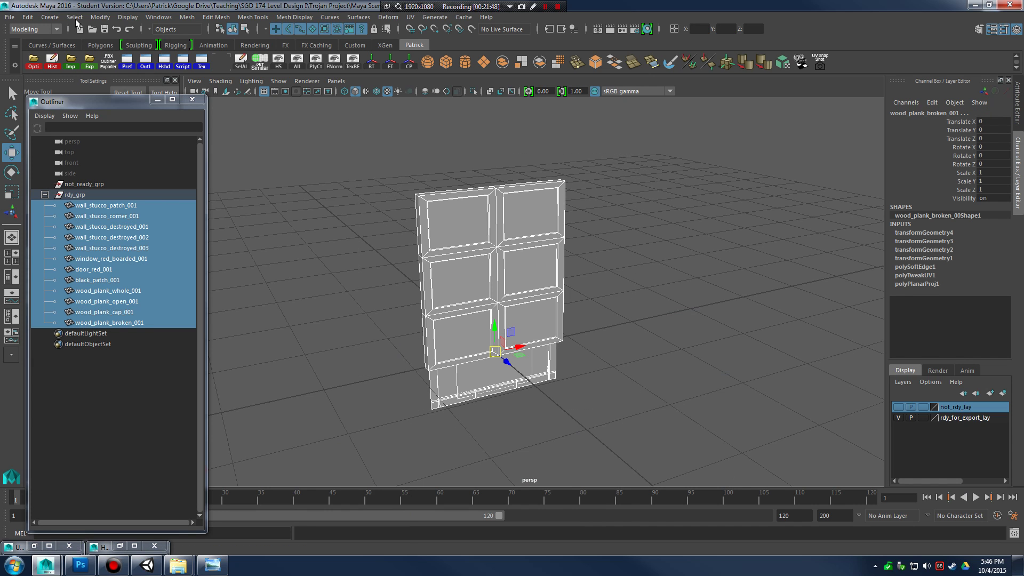
click(100, 16)
click(111, 45)
click(100, 17)
click(111, 49)
Optimize the scene size to remove unused nodes, groups and layers, and collapse rdy_grp.
click(9, 17)
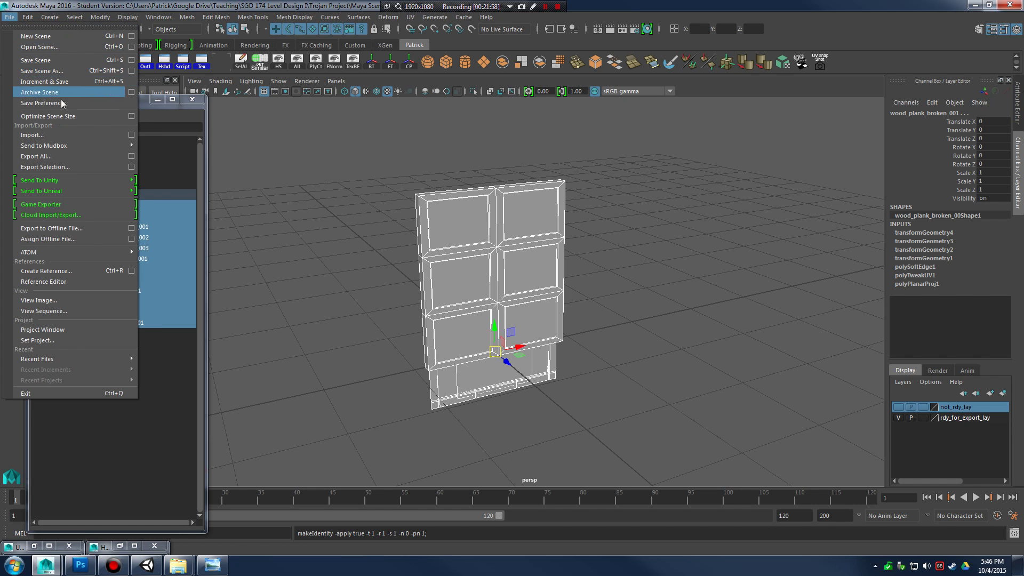
click(73, 116)
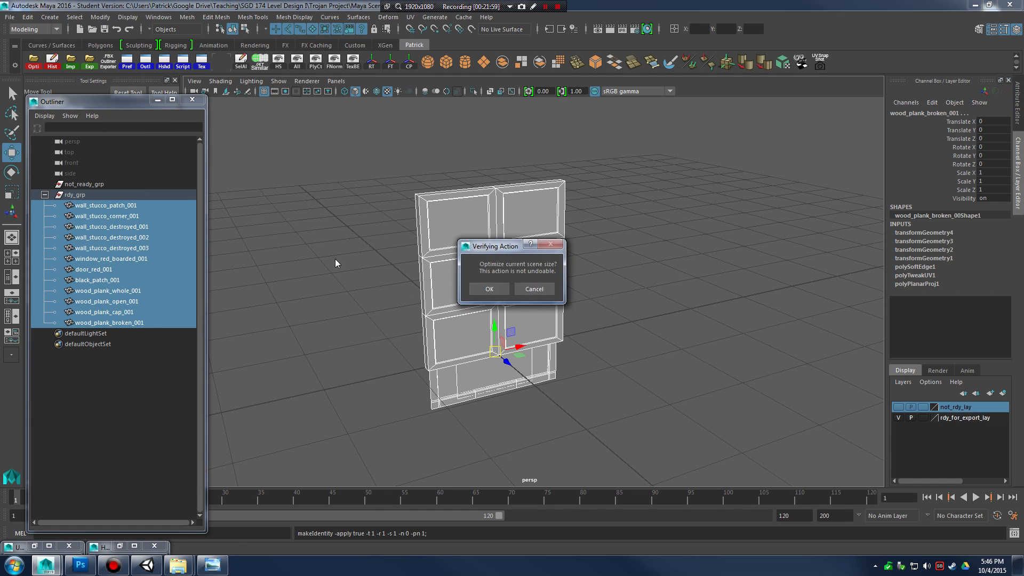
click(490, 289)
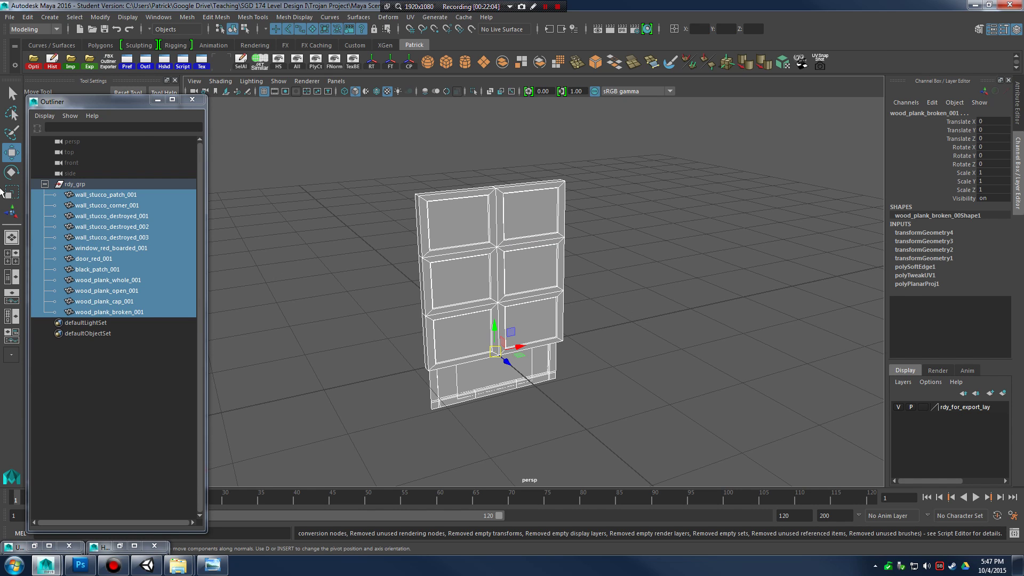
click(45, 184)
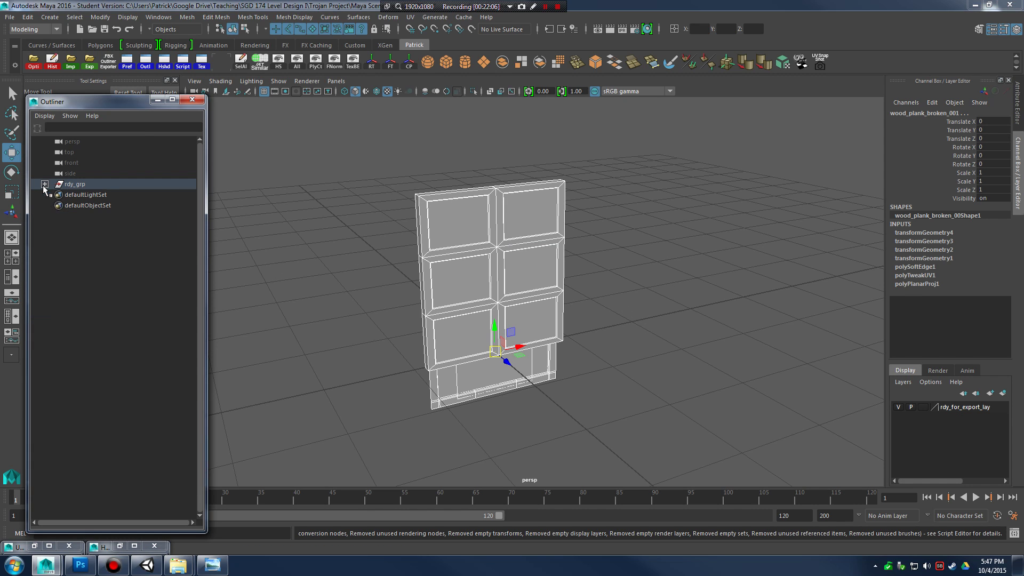
Check in the Hypershade which materials remain in the scene, and minimize it again.
click(105, 547)
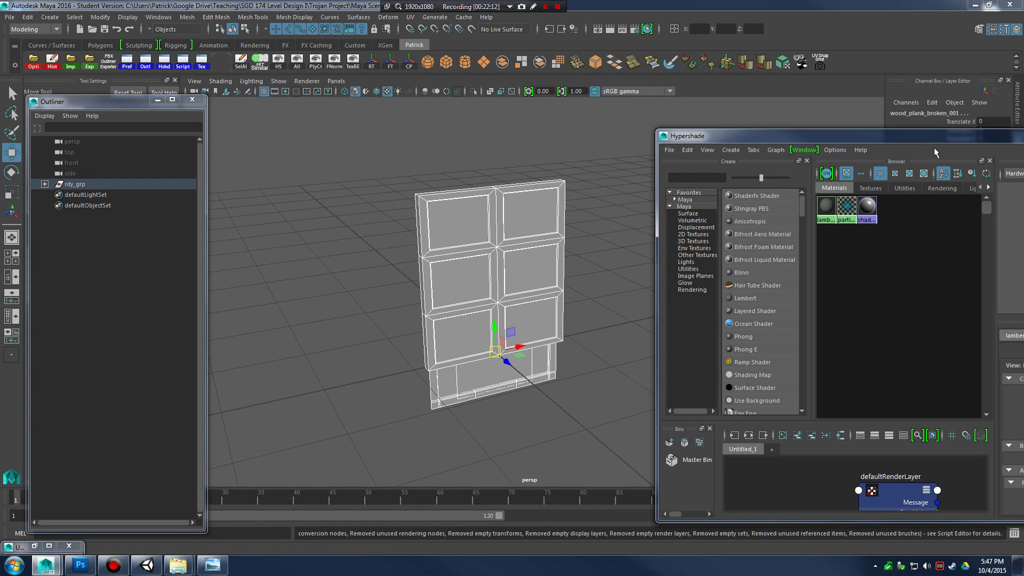
drag(930, 138, 698, 169)
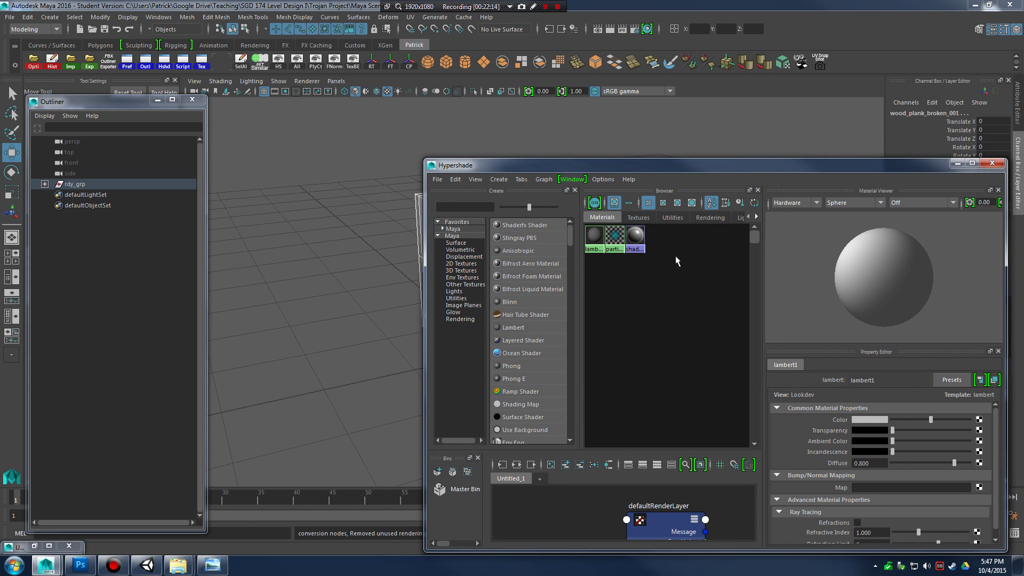
click(957, 162)
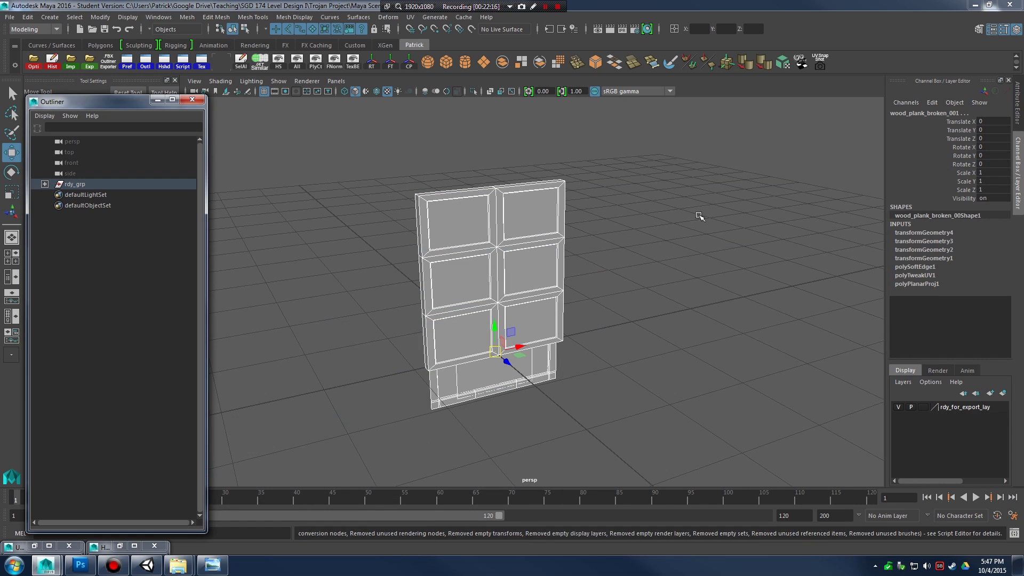
Expand rdy_grp and check the transform values of each piece, from wall_stucco_patch_001 through wood_plank_broken_001.
click(565, 242)
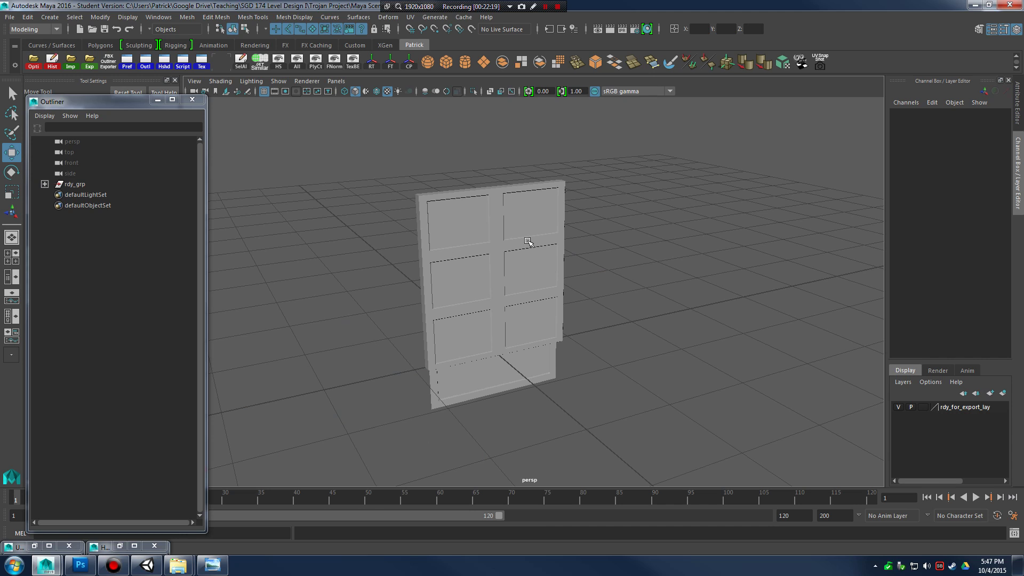
click(45, 184)
click(111, 194)
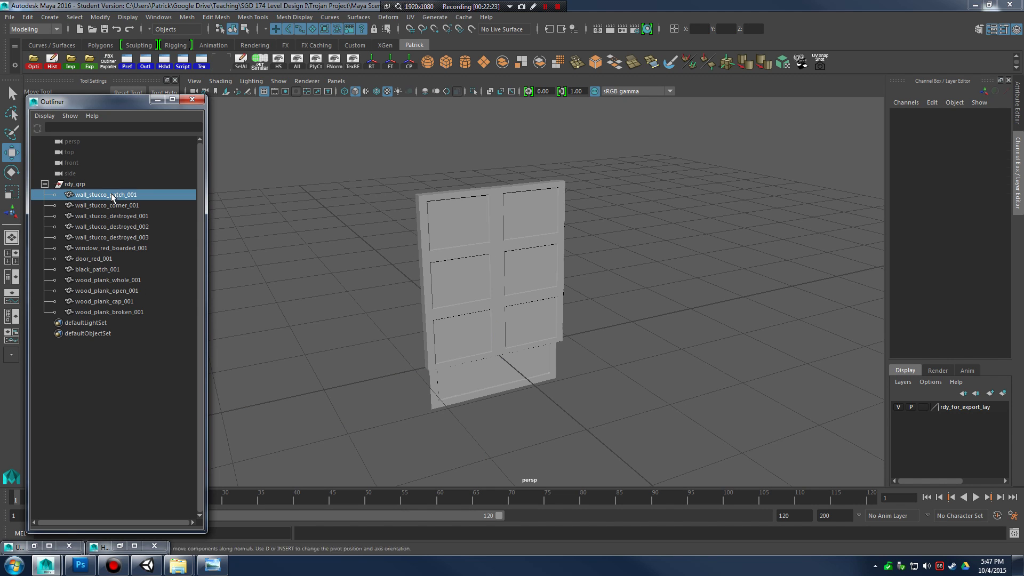
click(113, 206)
click(115, 216)
click(116, 227)
click(117, 237)
click(118, 248)
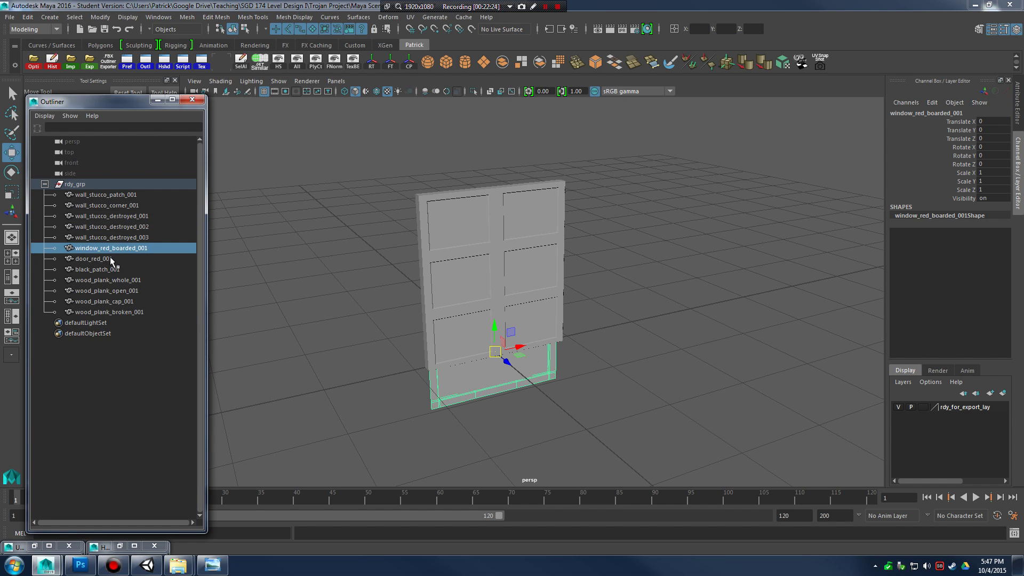
click(117, 259)
click(117, 269)
click(122, 280)
click(126, 291)
click(127, 301)
click(127, 312)
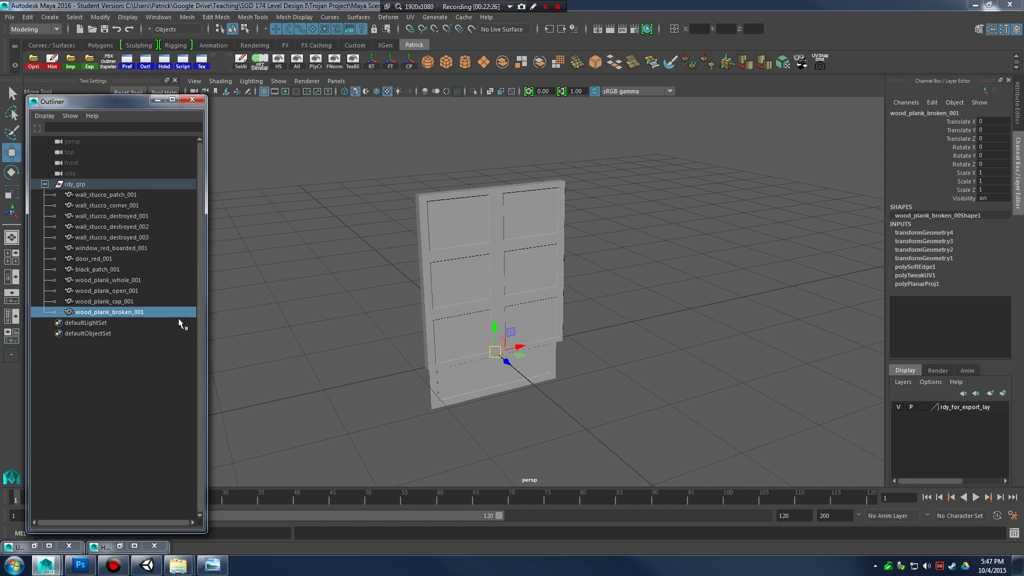
Try to unparent all pieces from rdy_grp to the top level of the scene, and select the emptied group.
click(713, 377)
drag(383, 162, 582, 368)
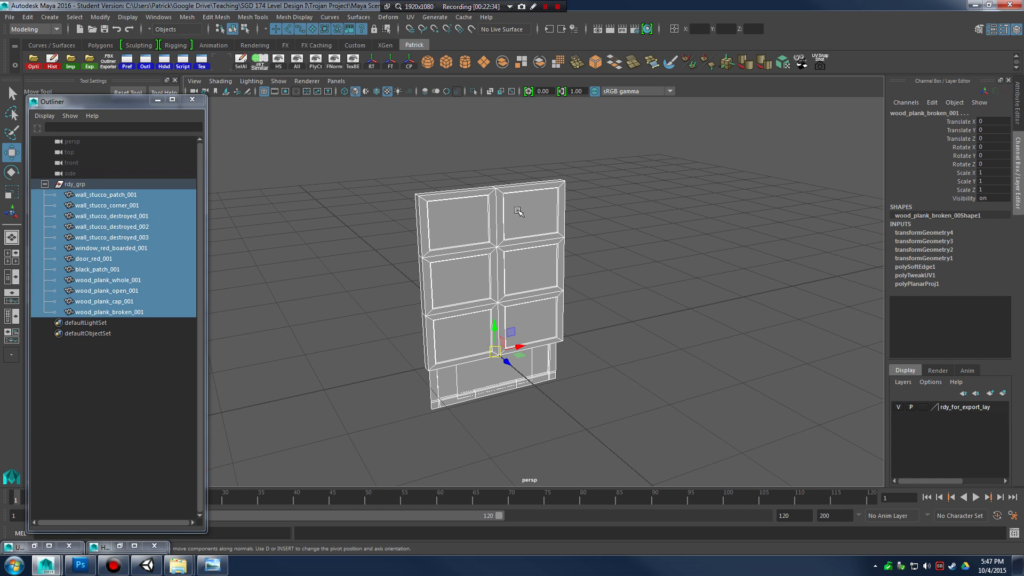
click(123, 199)
drag(395, 184, 645, 450)
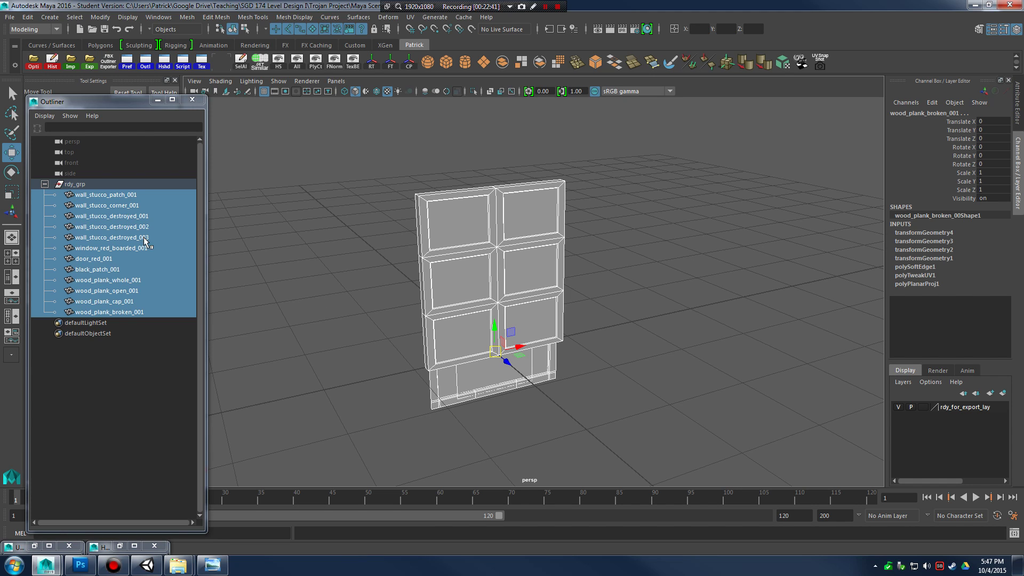
middle_drag(113, 206, 100, 210)
click(80, 194)
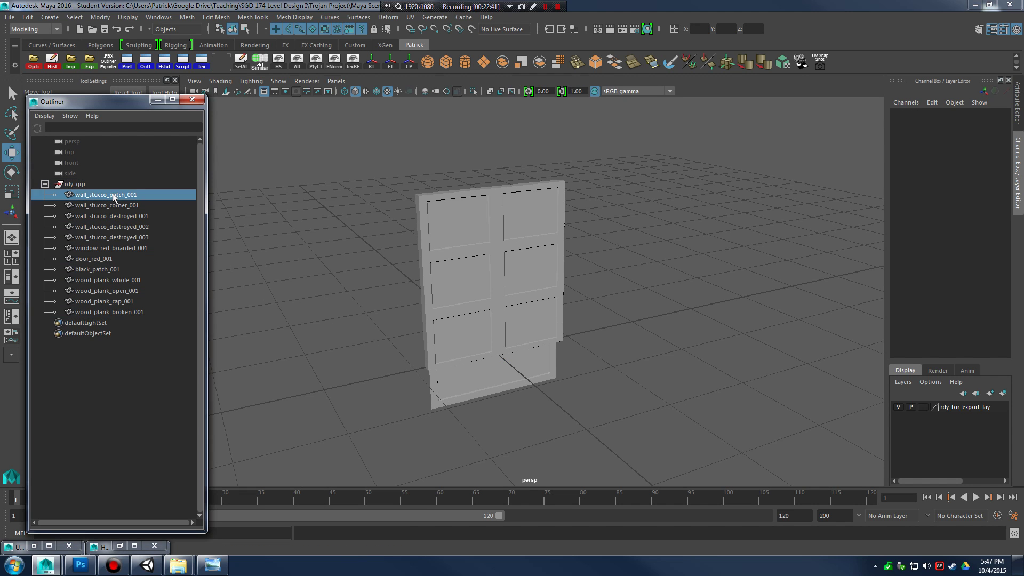
shift+click(127, 310)
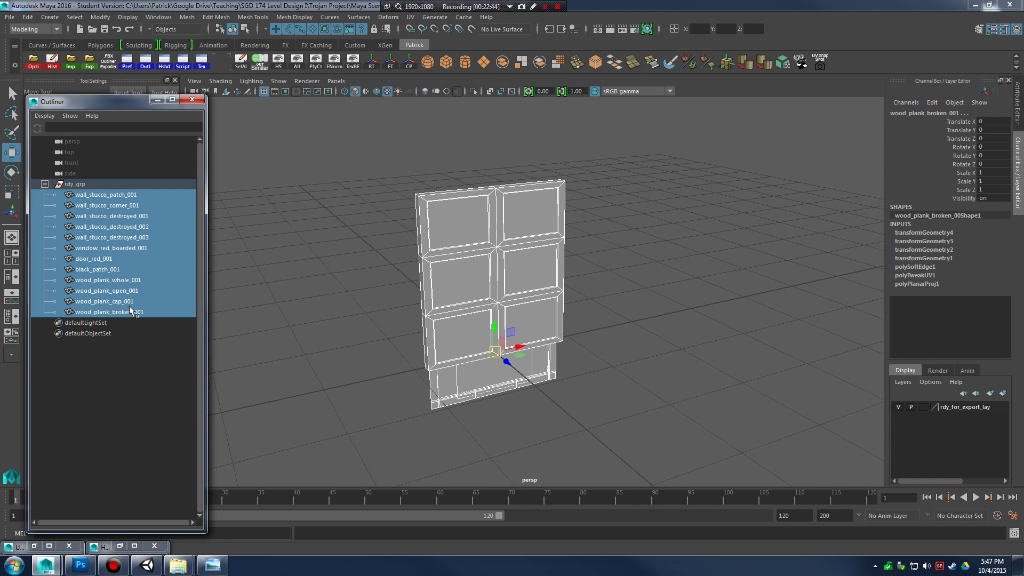
middle_drag(129, 310, 128, 382)
middle_drag(136, 453, 123, 338)
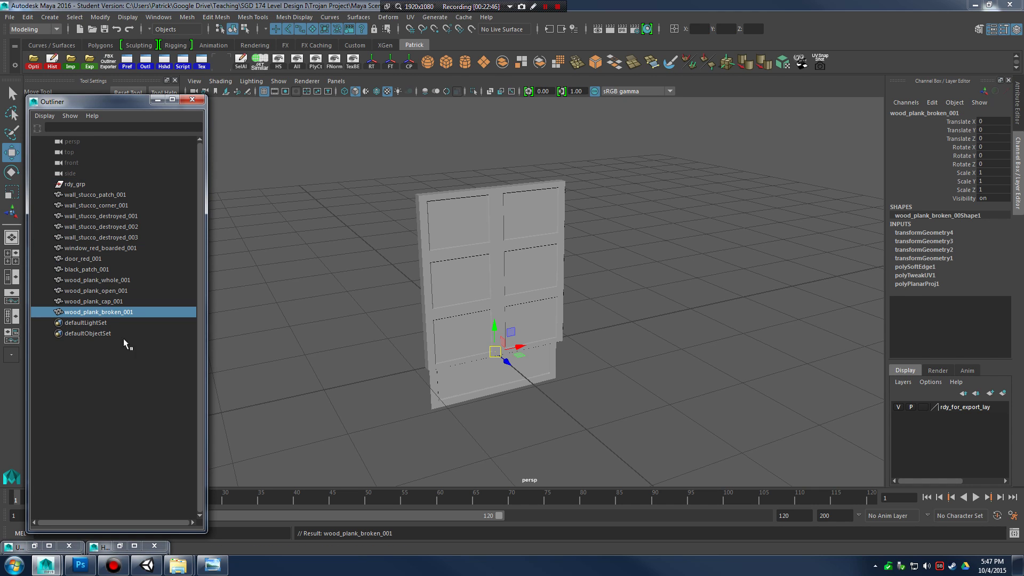
click(82, 184)
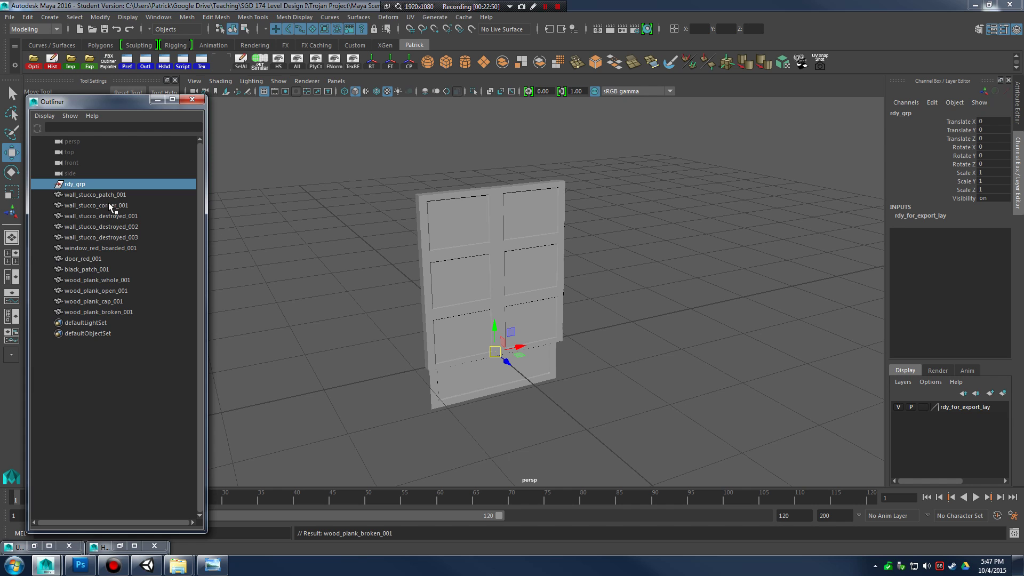
Undo the group selection and the unparenting of the pieces from rdy_grp.
key(ctrl+z)
key(ctrl+z)
key(ctrl+z)
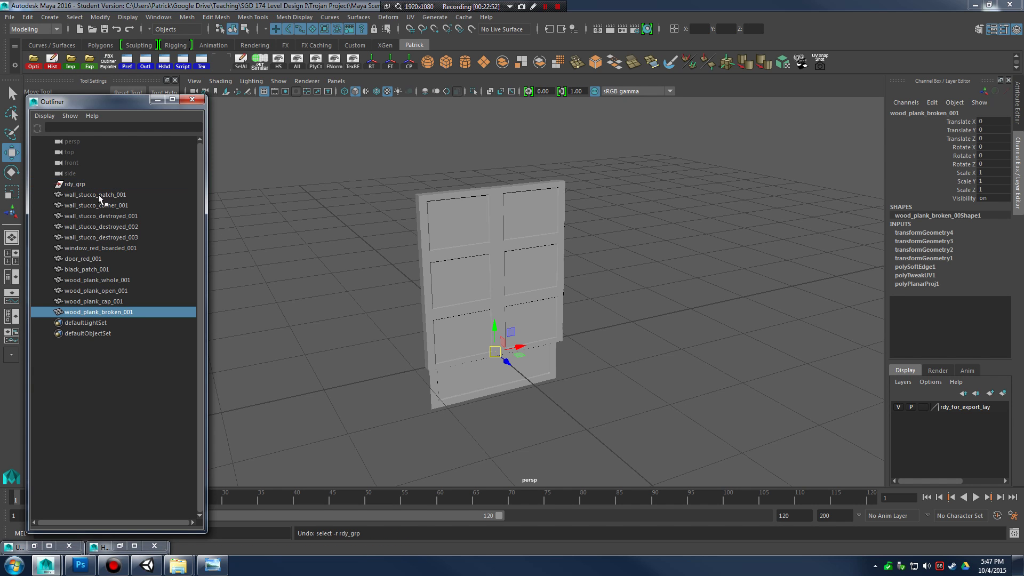
Unparent all pieces, from wall_stucco_patch_001 to wood_plank_broken_001, out of rdy_grp and delete the empty group.
click(88, 194)
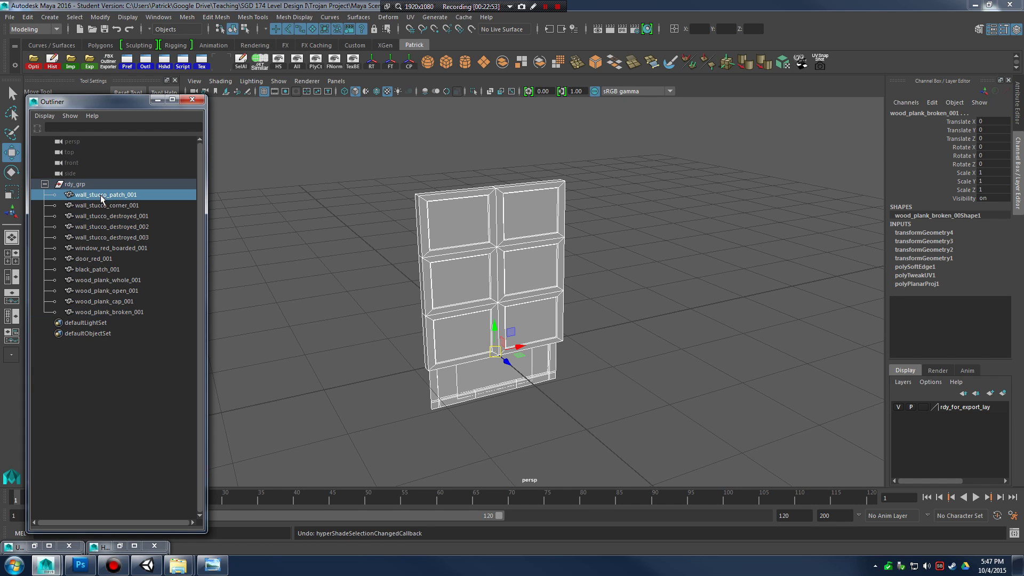
shift+click(109, 312)
drag(379, 131, 697, 464)
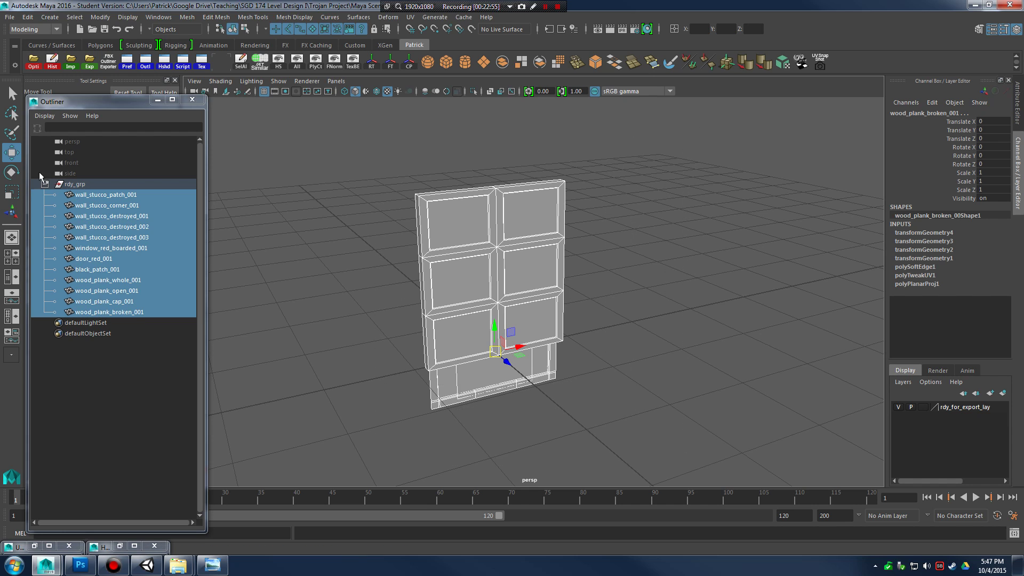
click(96, 196)
shift+click(123, 312)
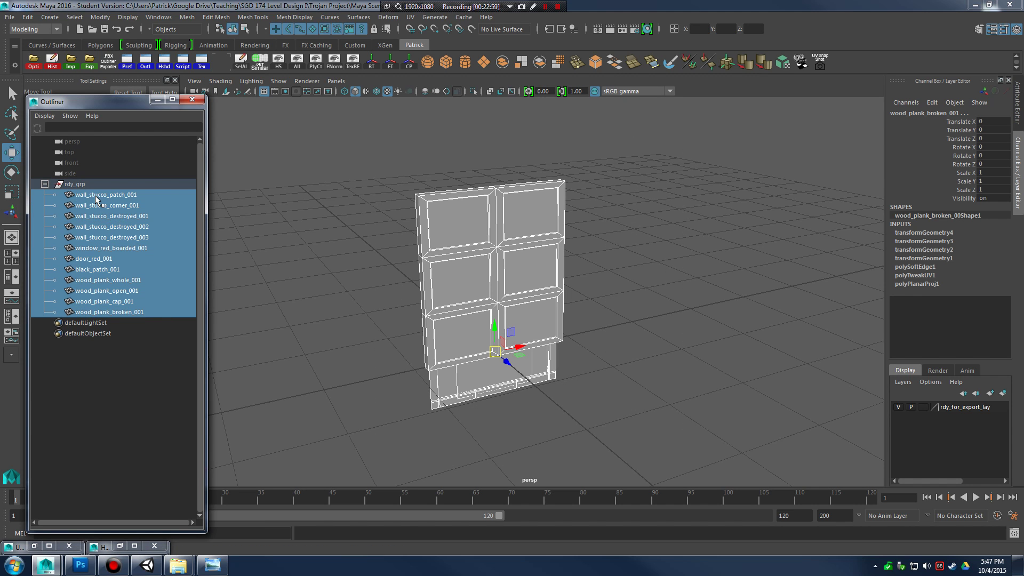
key(shift+p)
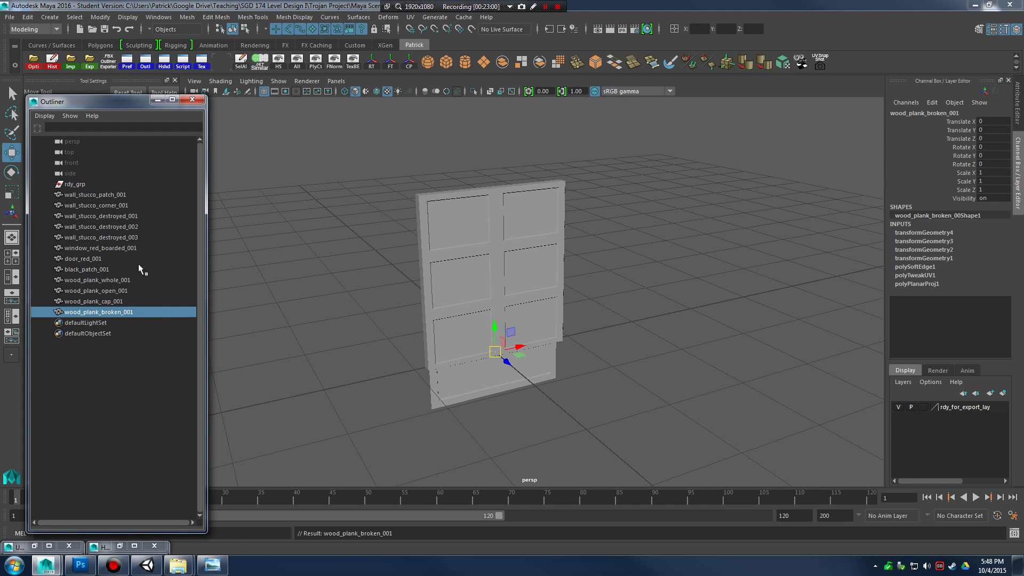
click(78, 184)
key(Delete)
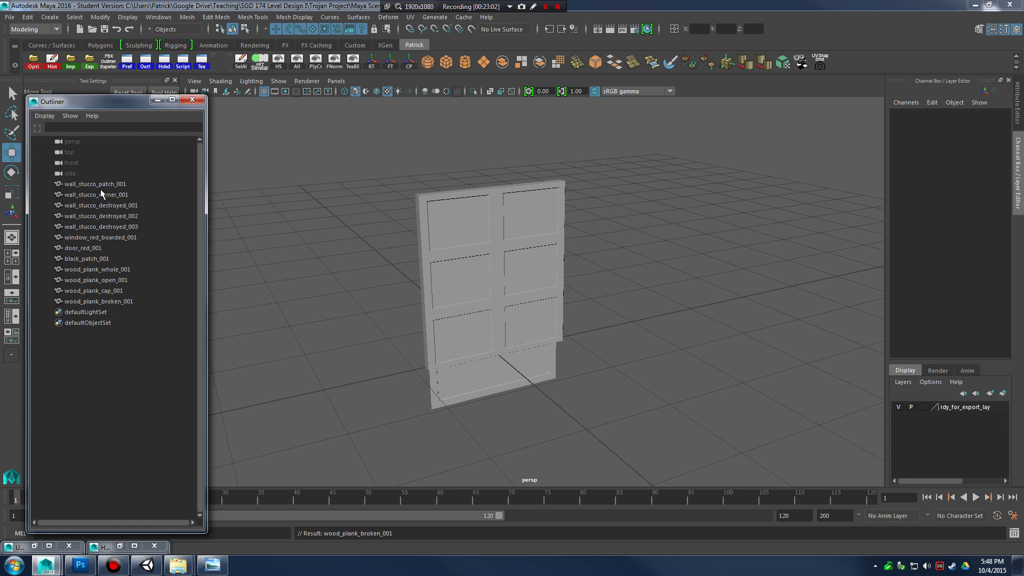
Review the ungrouped wall, door and plank pieces one by one in the Outliner and the viewport.
click(98, 183)
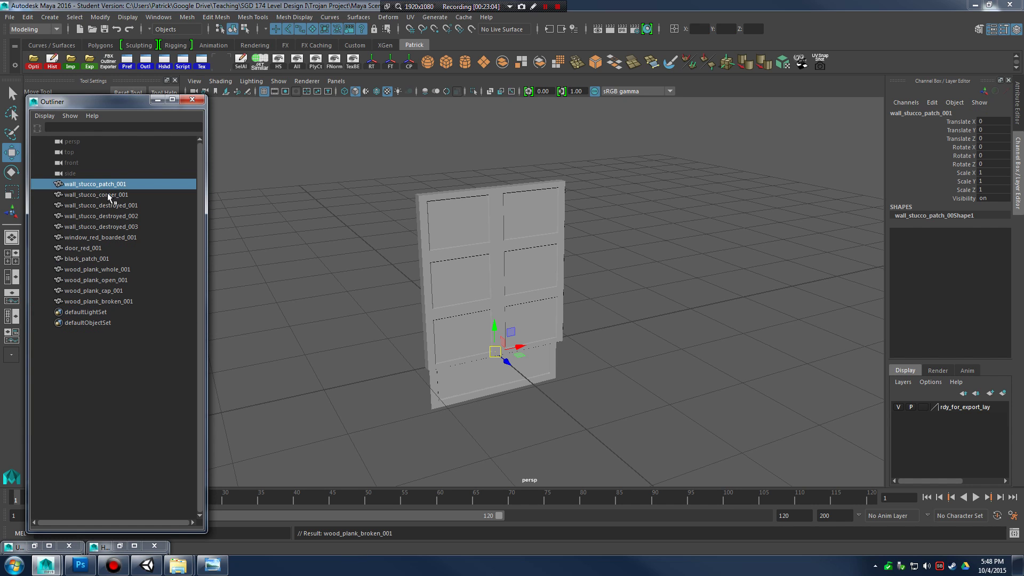
click(109, 194)
click(110, 205)
click(106, 227)
click(101, 248)
click(110, 269)
click(112, 291)
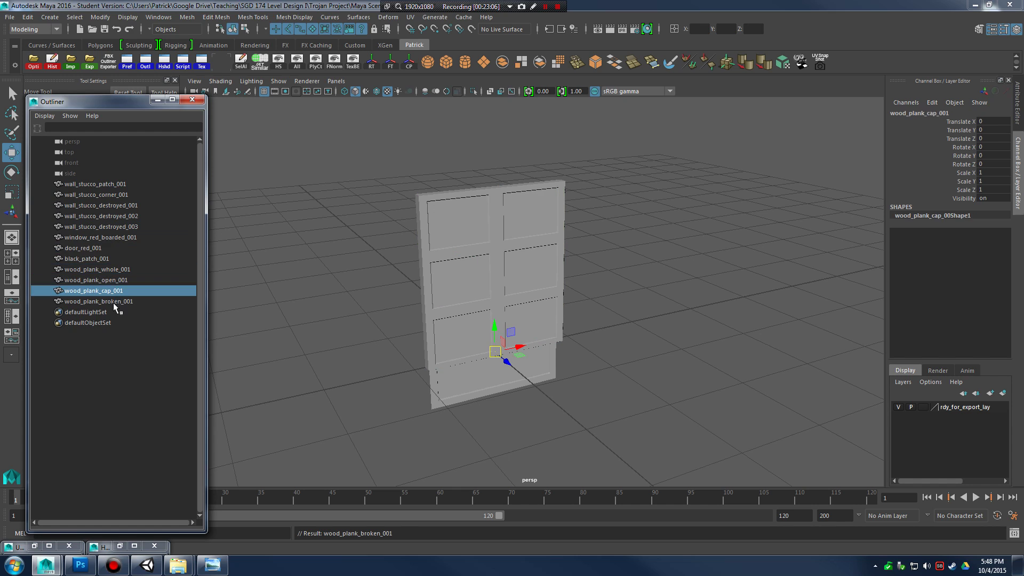
click(112, 312)
click(101, 291)
click(510, 184)
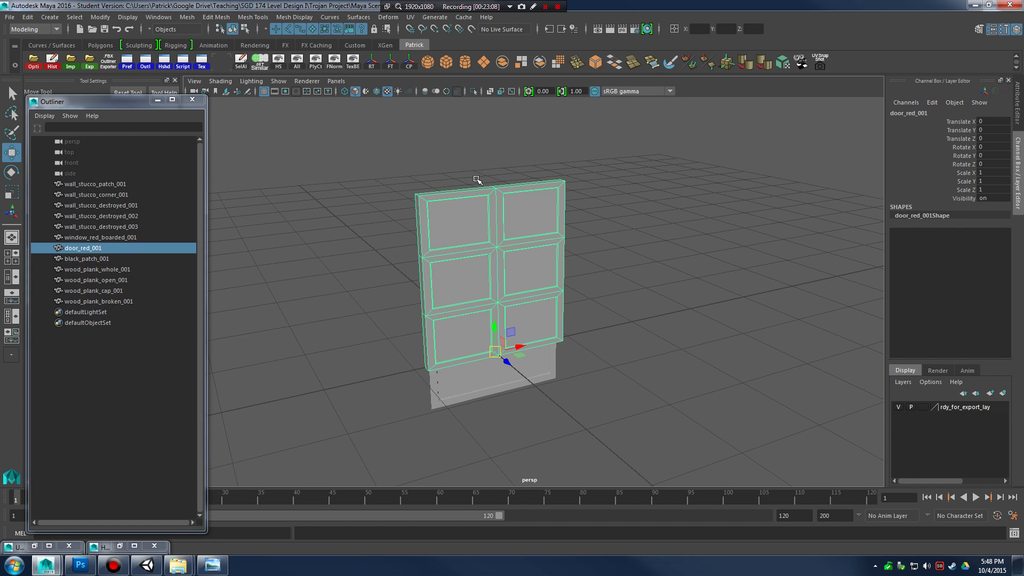
Select the wall_stucco_patch_001 piece and copy its name to the clipboard.
double_click(98, 184)
key(ctrl+c)
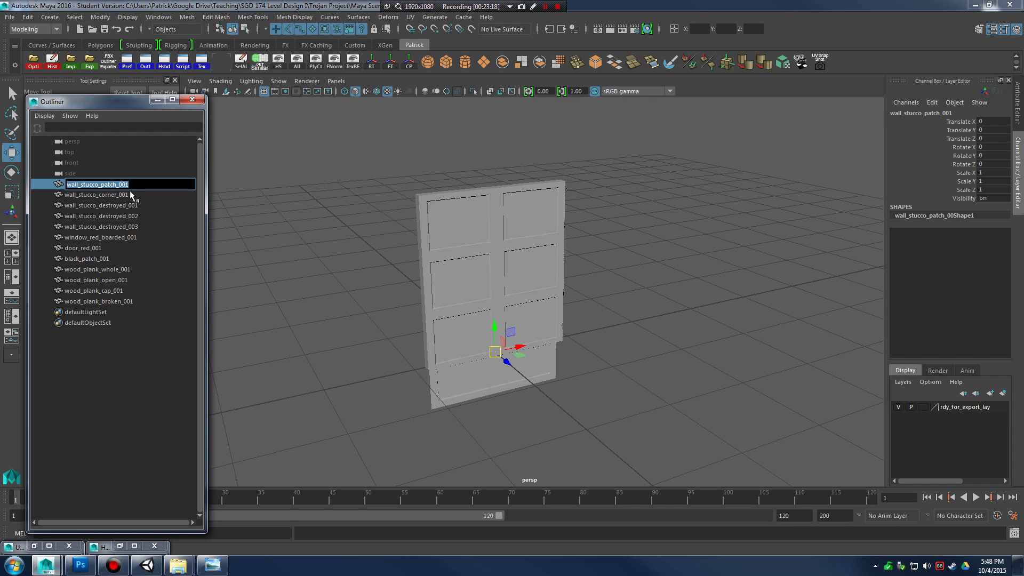
key(Return)
Check in the Plug-in Manager whether the fbxmaya.mll plug-in is loaded, and close the manager.
click(159, 16)
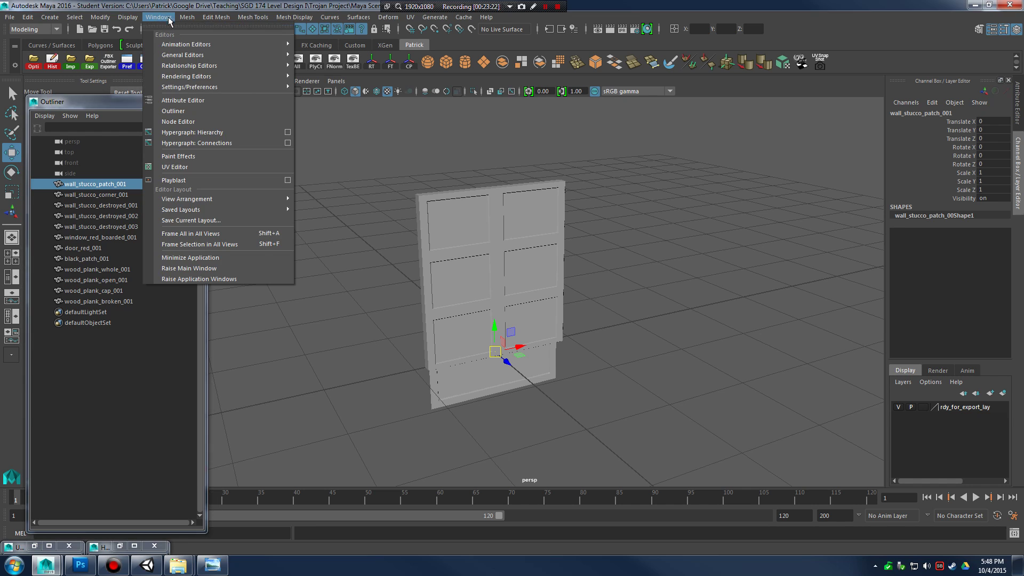
mouse_move(232, 88)
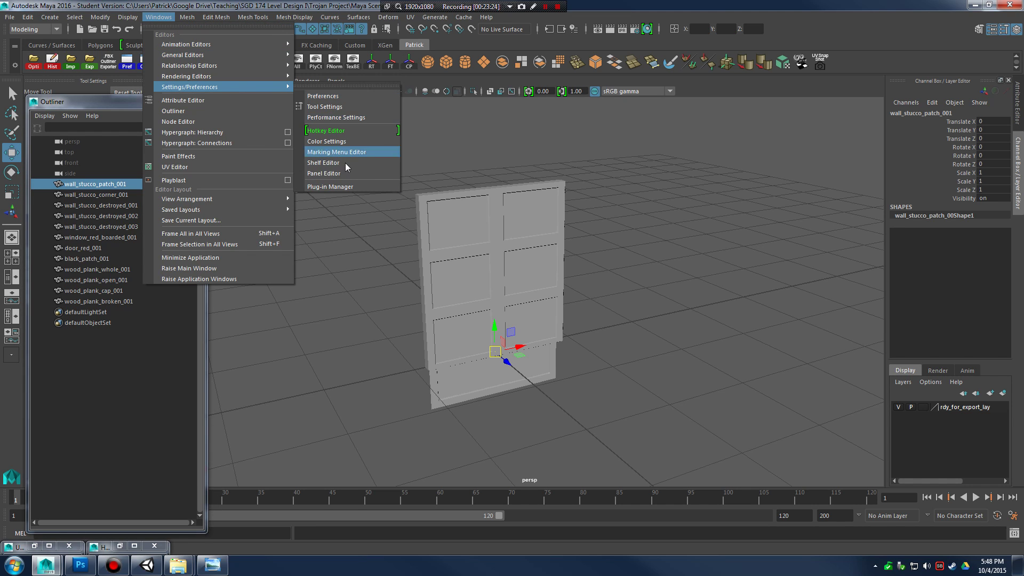
click(346, 188)
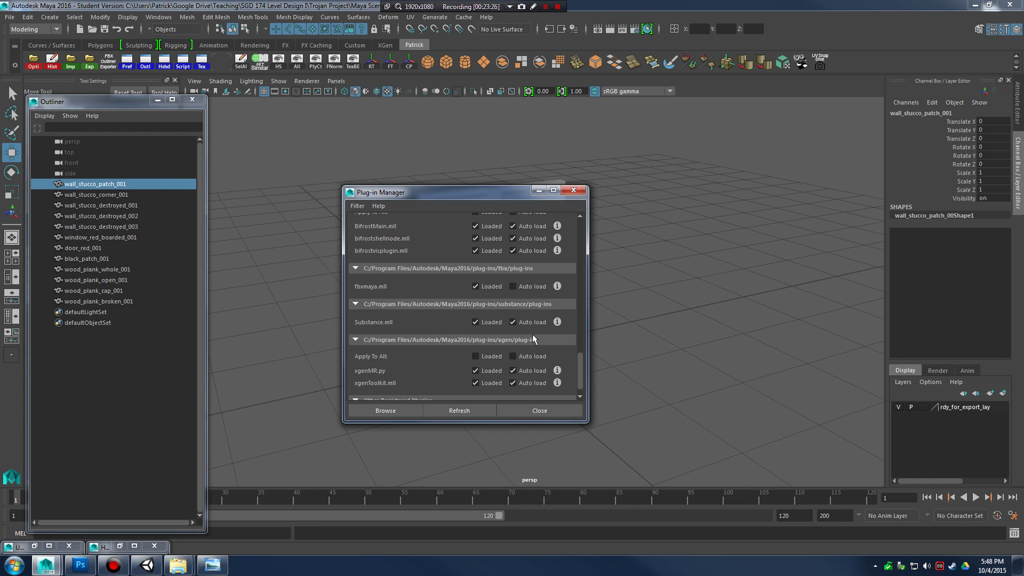
click(581, 191)
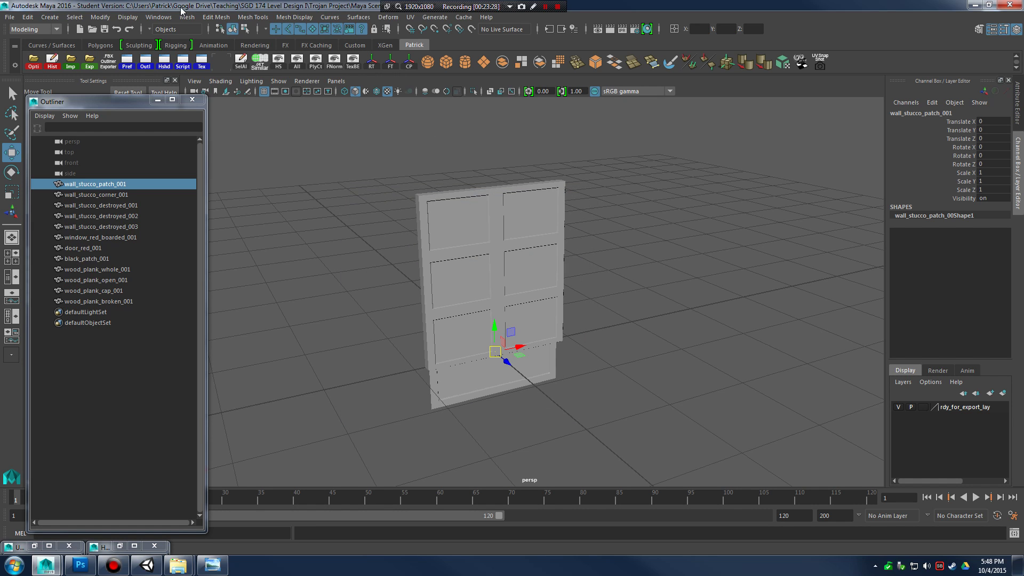
click(167, 18)
mouse_move(232, 89)
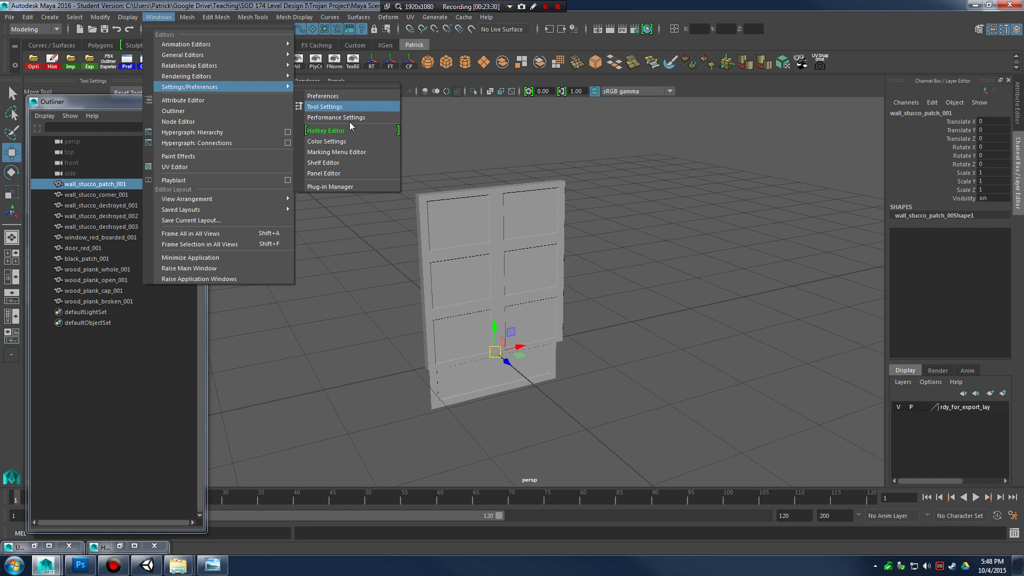
click(359, 188)
mouse_move(582, 371)
mouse_down()
mouse_move(578, 229)
mouse_move(584, 383)
mouse_up()
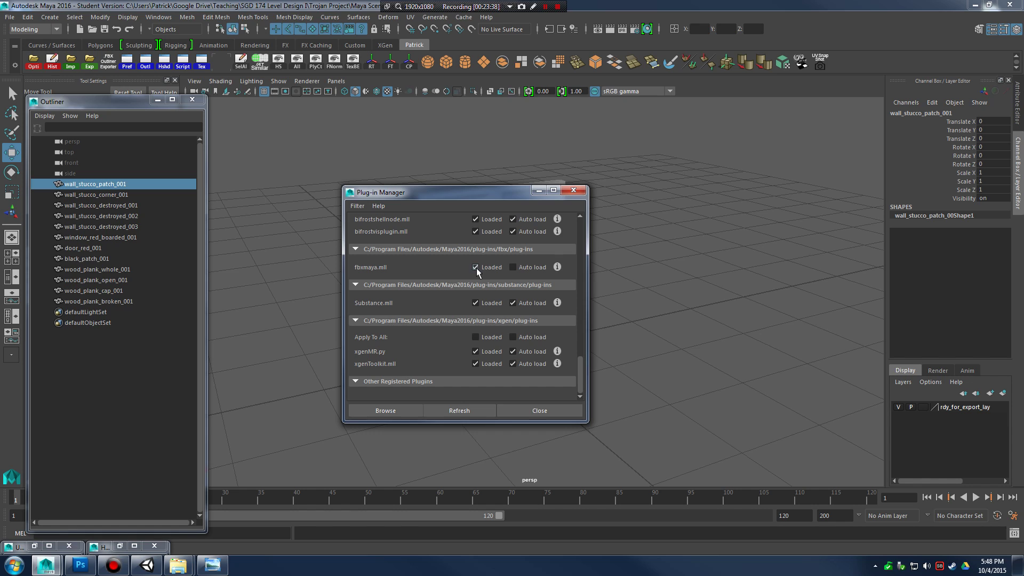
click(459, 412)
click(574, 190)
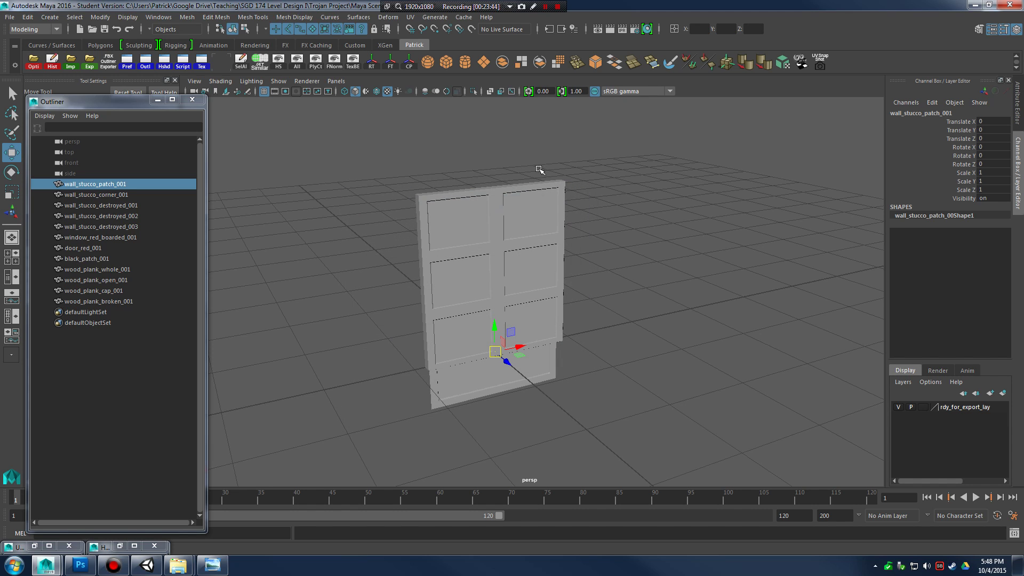
Start an Export Selection for wall_stucco_patch_001 and set its file type to Maya ASCII.
click(10, 20)
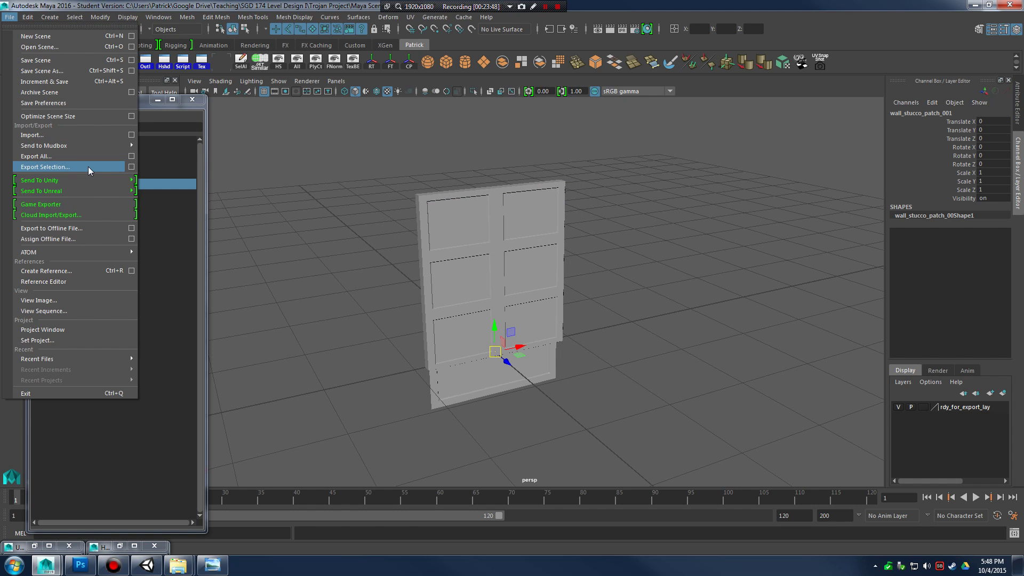
click(101, 167)
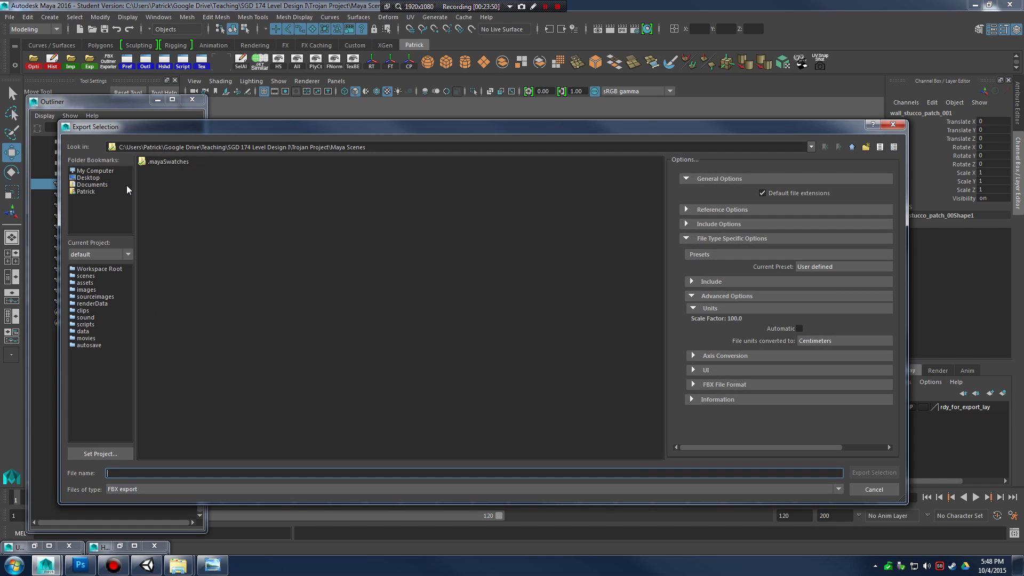
click(164, 491)
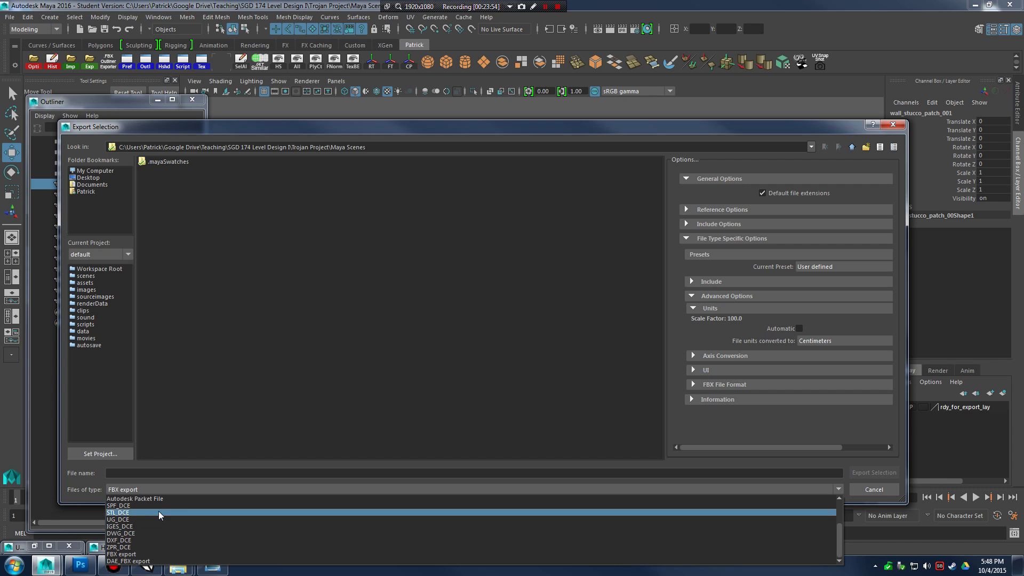
scroll(159, 511, down, 1)
scroll(163, 520, up, 5)
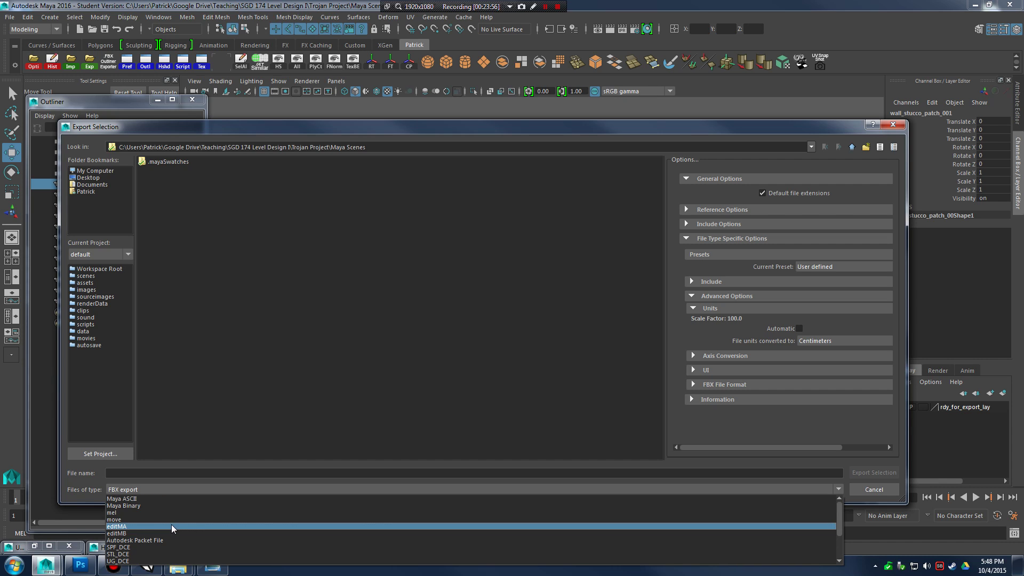
click(158, 500)
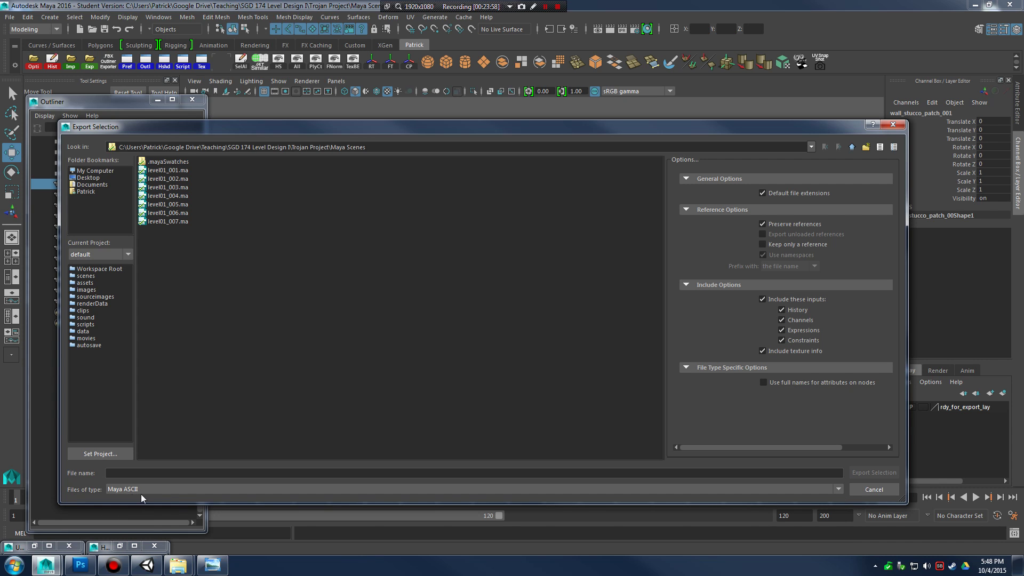
Change the file type of the selection export to FBX export.
click(151, 492)
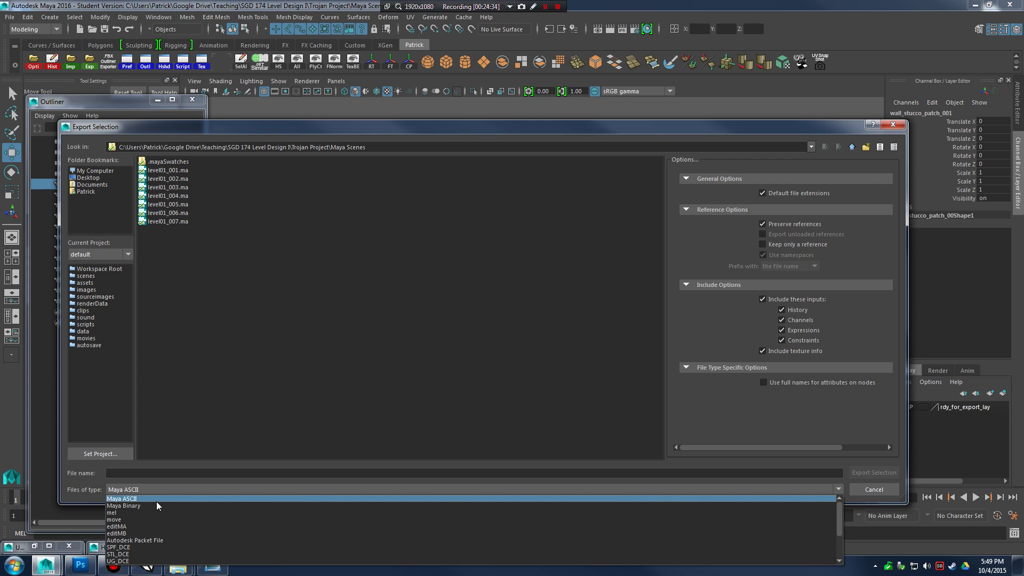
scroll(169, 512, down, 2)
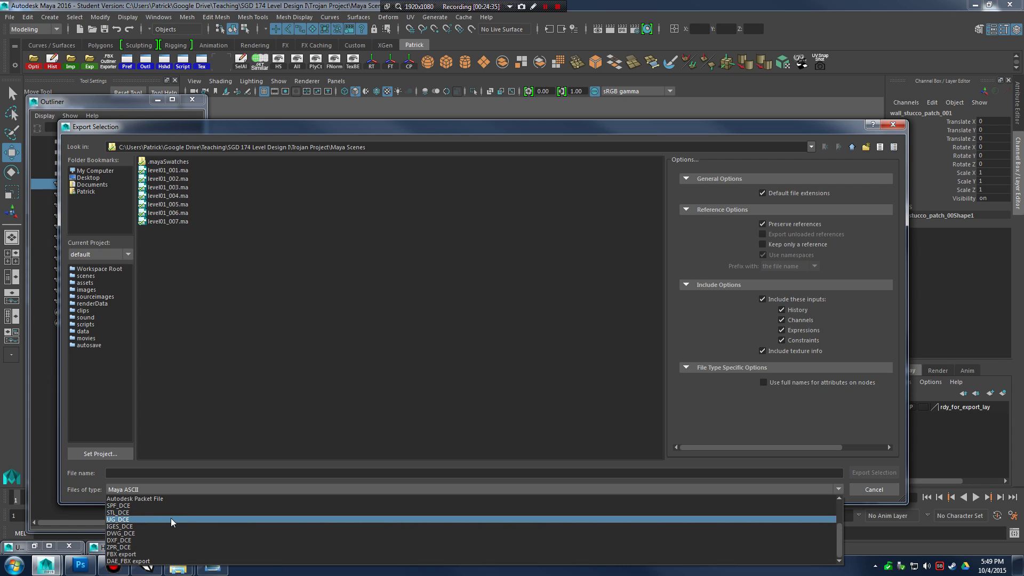
click(168, 555)
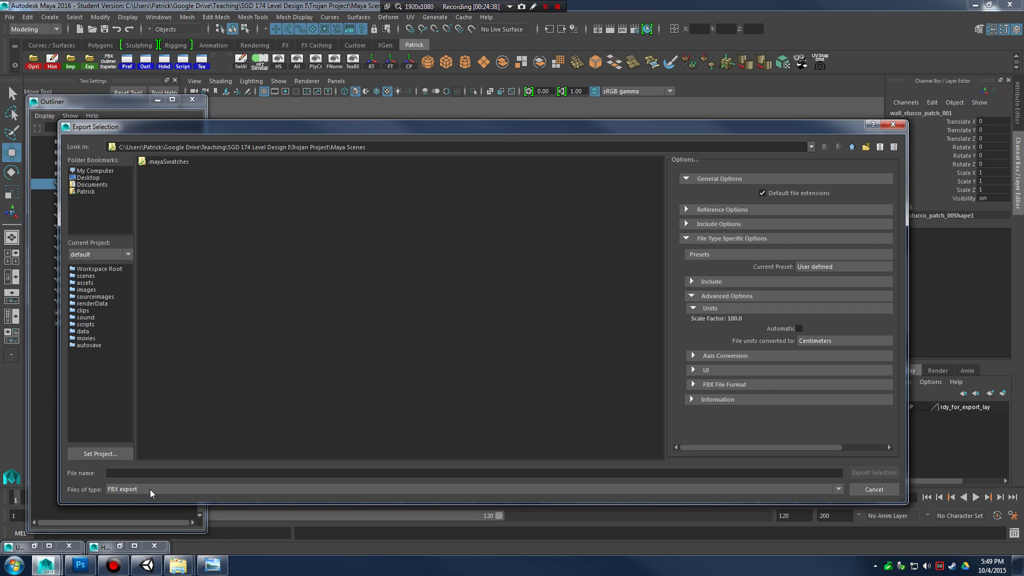
In the FBX export's advanced unit options, leave automatic conversion off and set the file units converted to Centimeters.
click(687, 238)
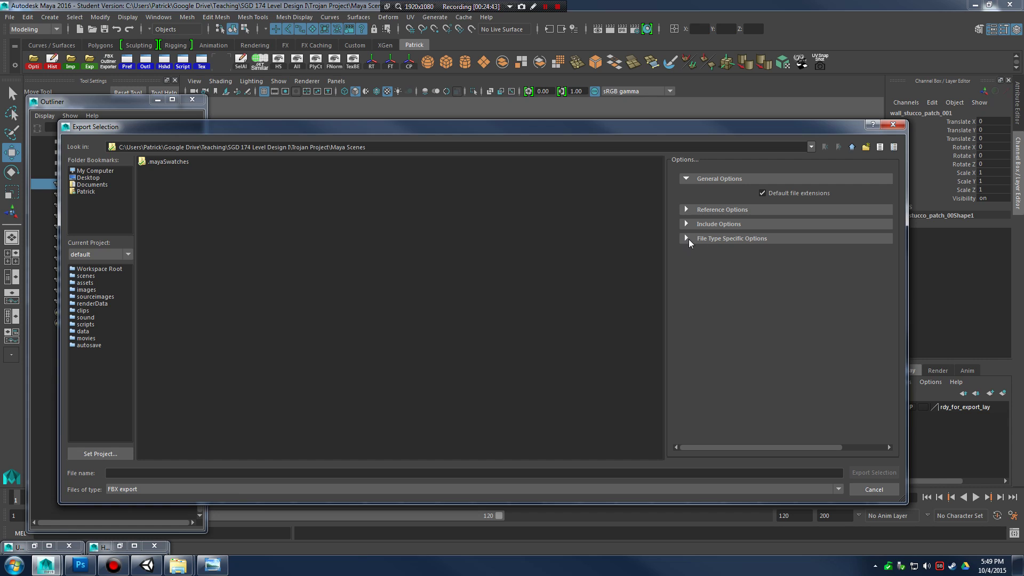
click(687, 239)
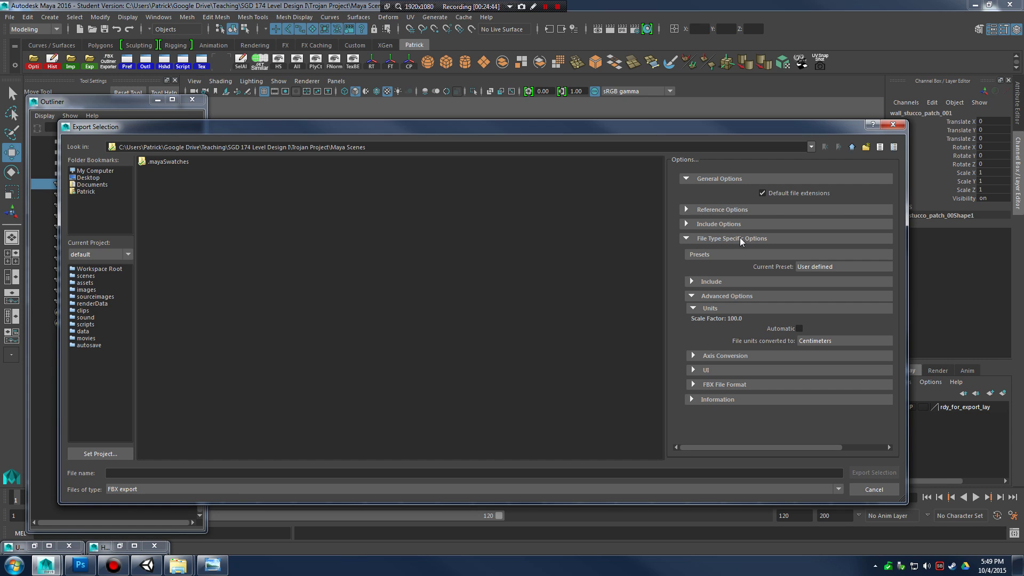
click(694, 309)
click(693, 296)
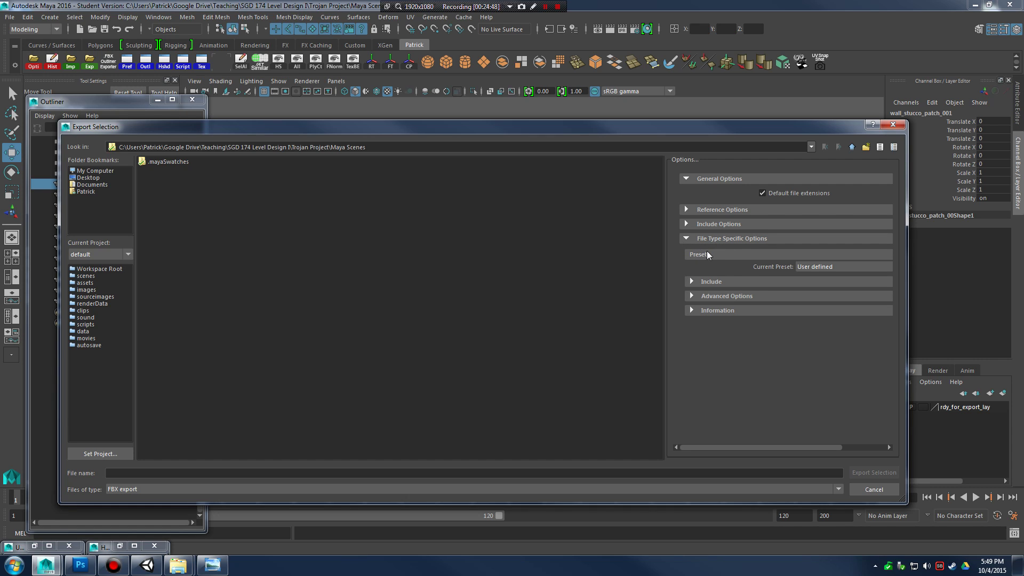
click(693, 297)
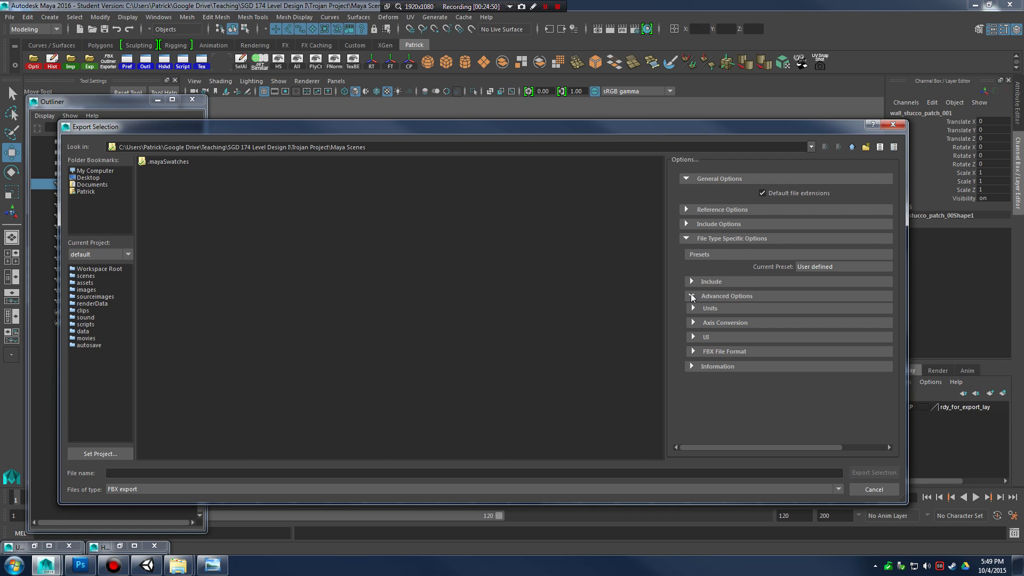
click(695, 308)
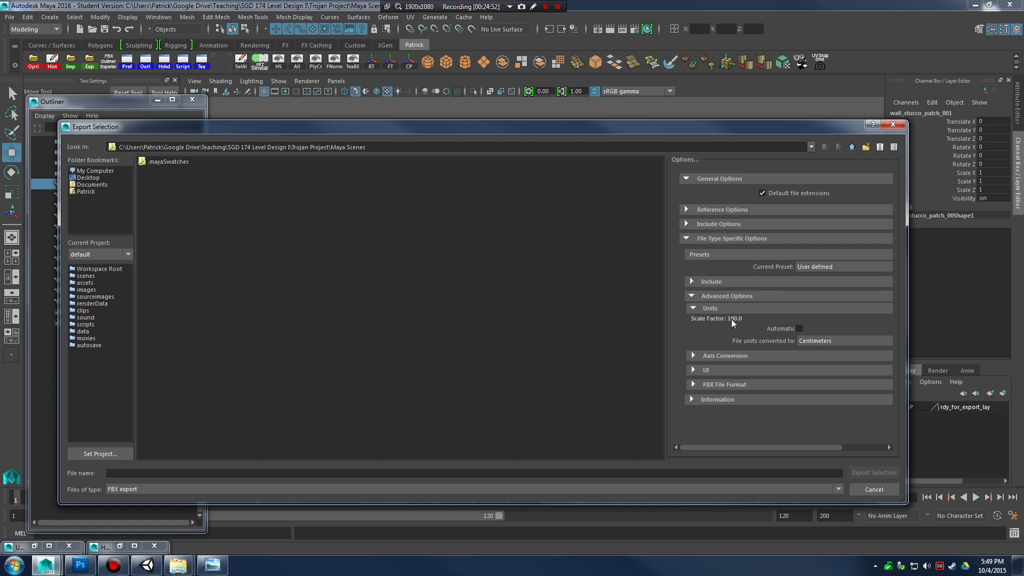
click(799, 329)
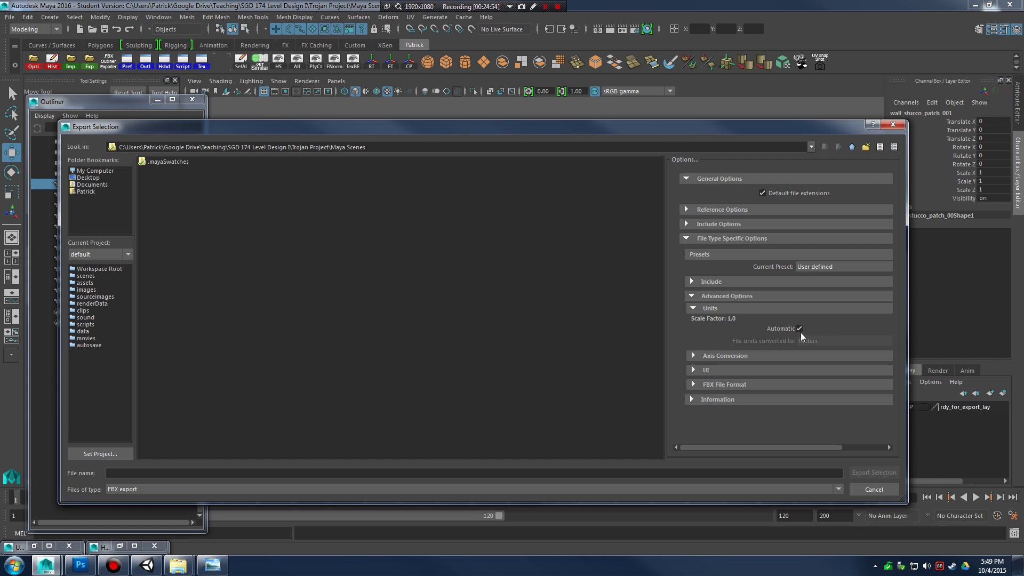
click(799, 329)
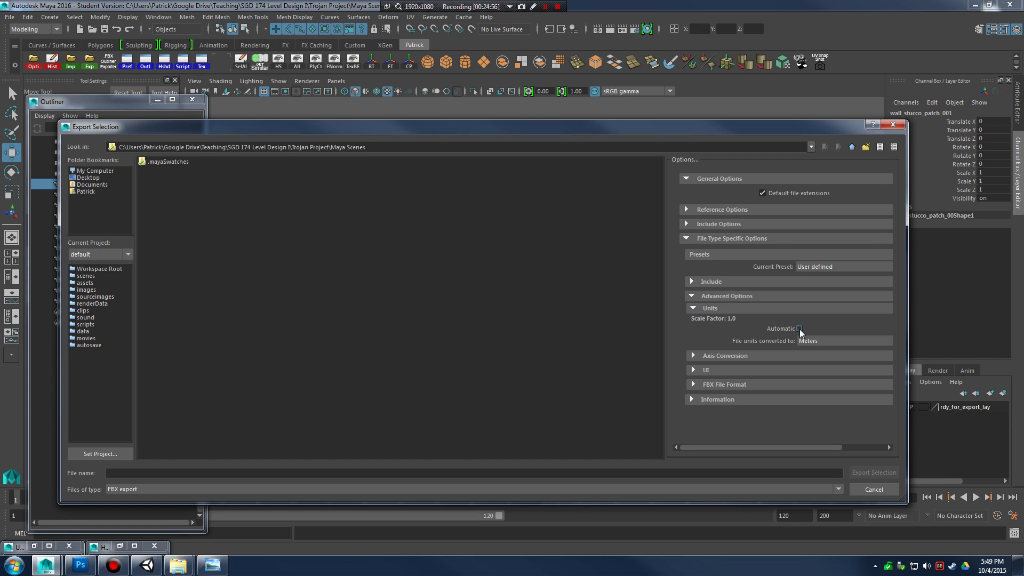
click(822, 340)
click(820, 363)
Name the export file wall_stucco_patch_001 with the copied name, and move the export dialog clear of the Outliner.
click(243, 472)
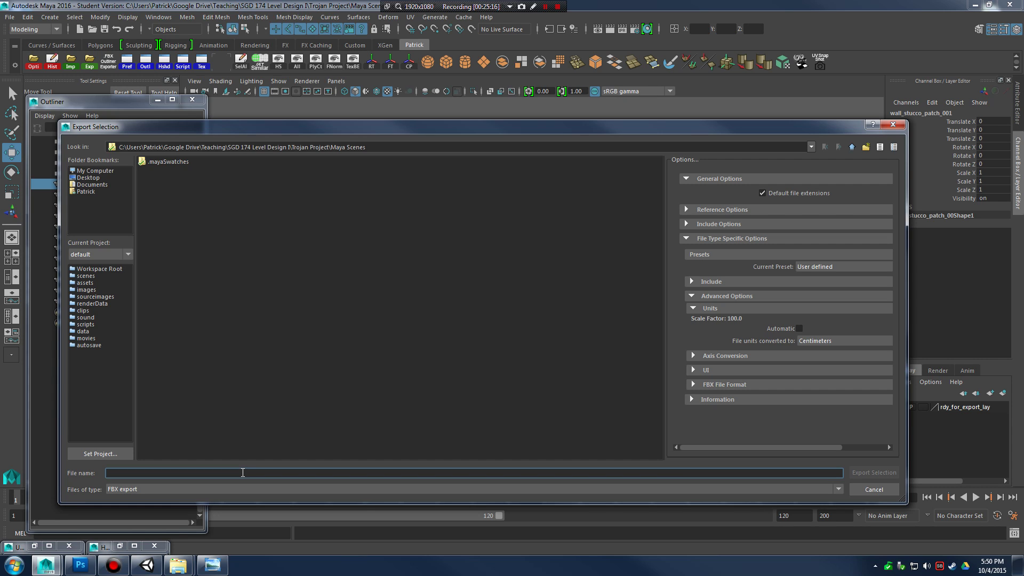
key(ctrl+v)
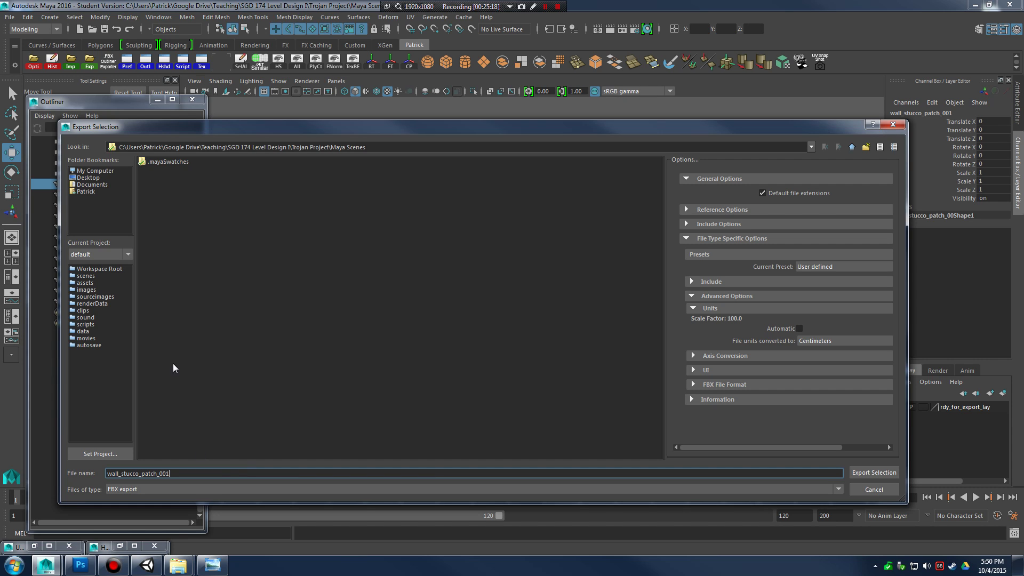
drag(200, 131, 409, 132)
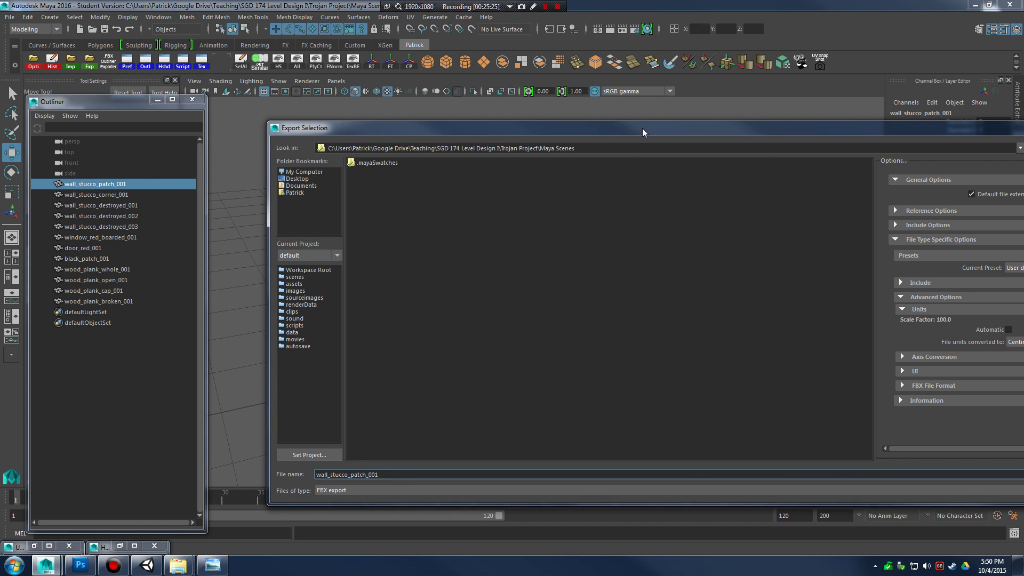
drag(642, 132, 536, 122)
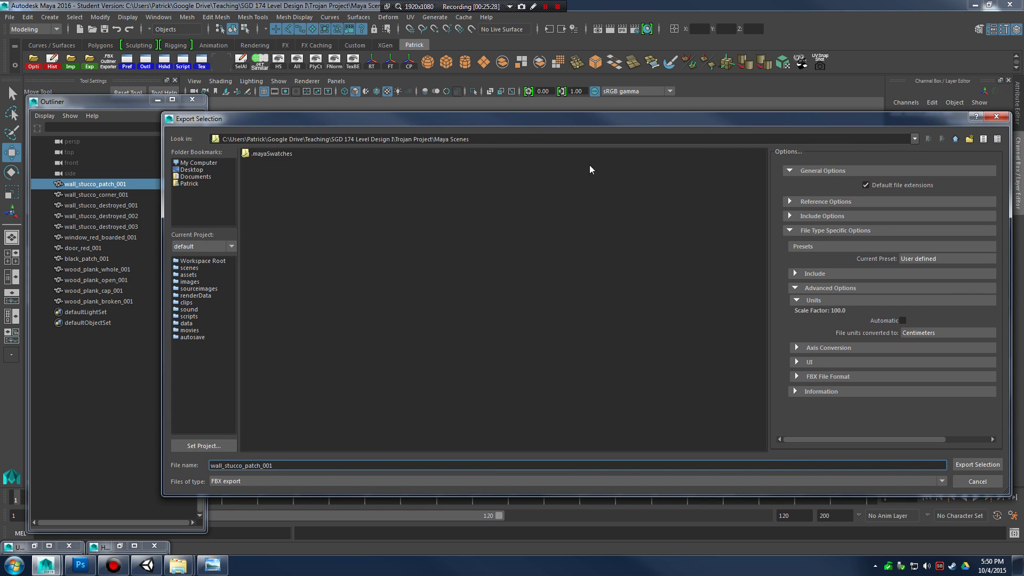
Export the selected piece into the Assets Models folder of the Trojan Project, reached through the Desktop bookmark.
click(195, 171)
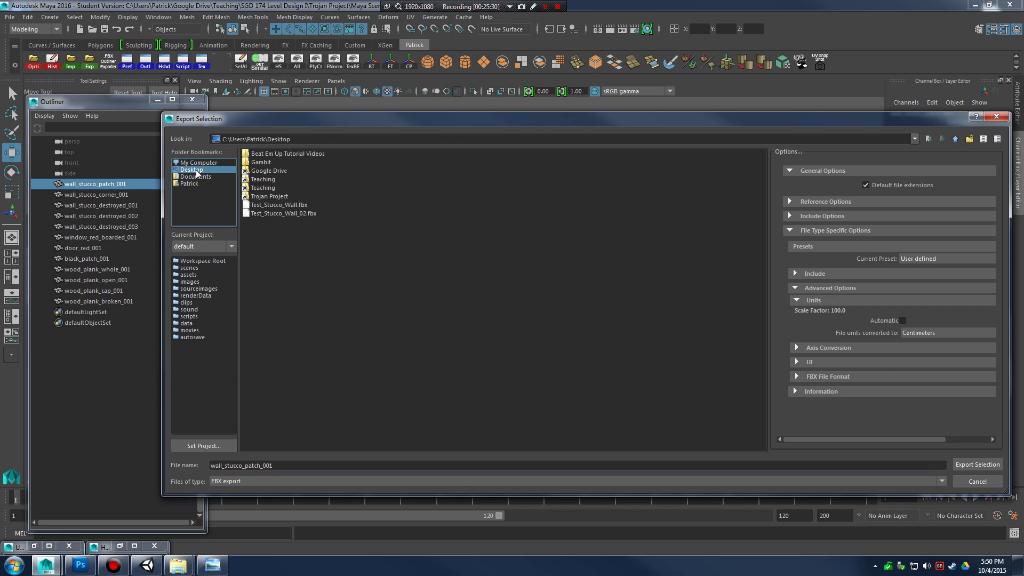
click(271, 197)
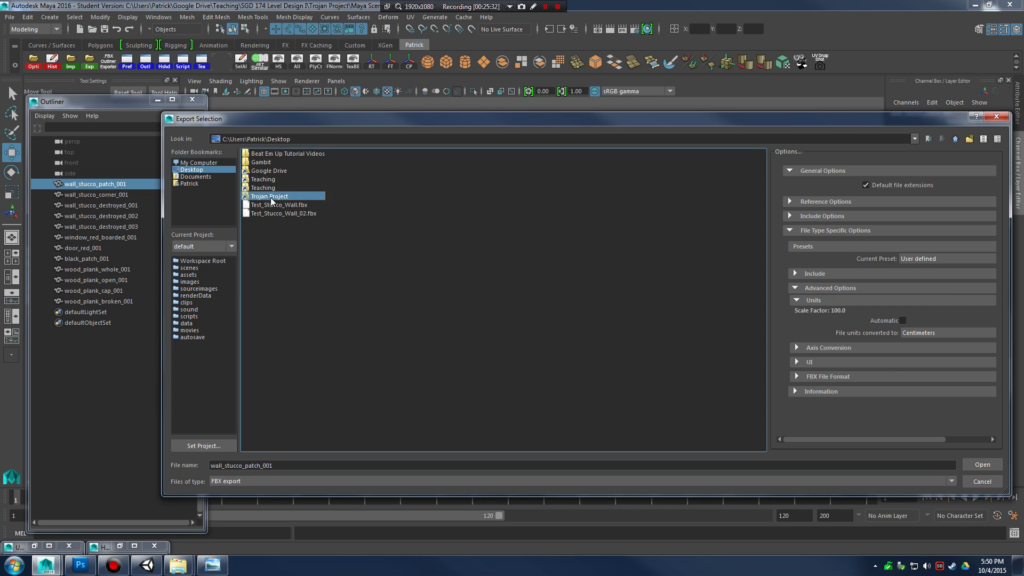
double_click(272, 198)
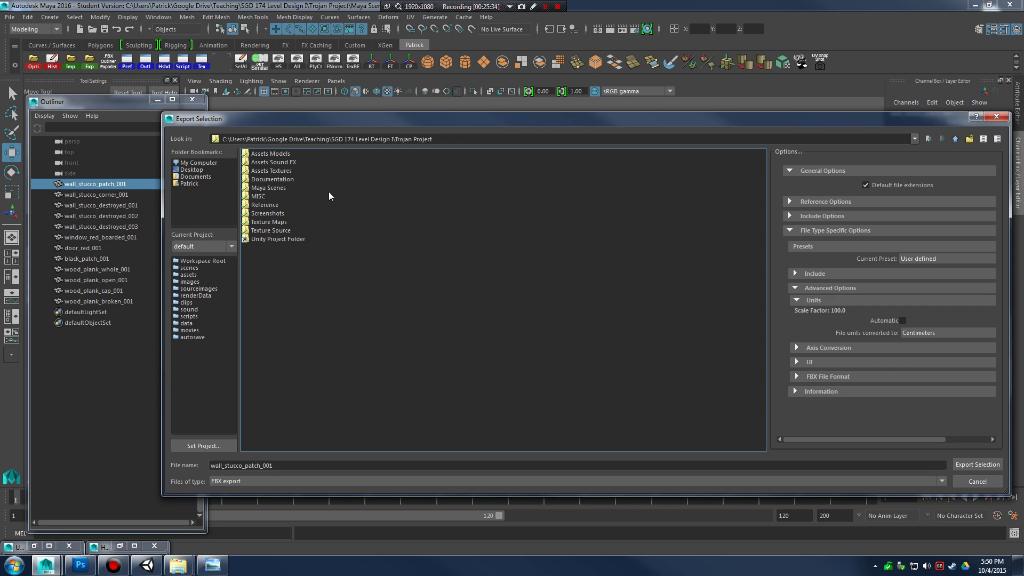
double_click(276, 154)
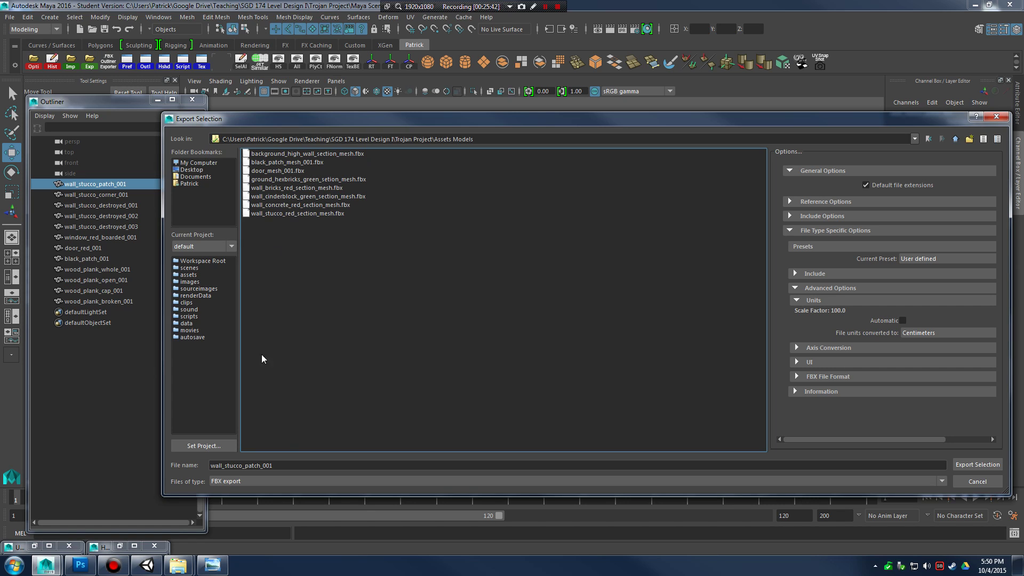
click(306, 464)
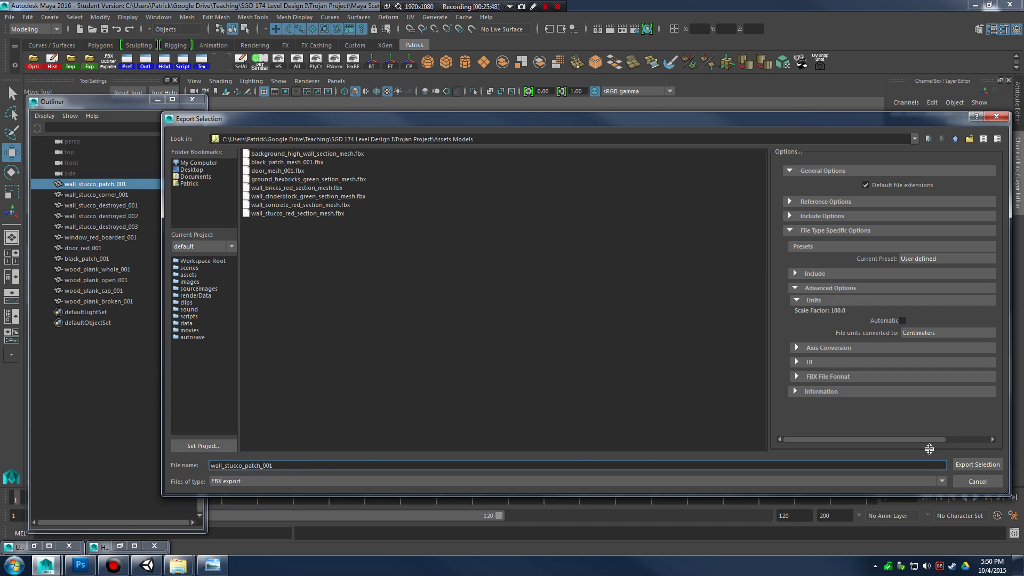
click(977, 464)
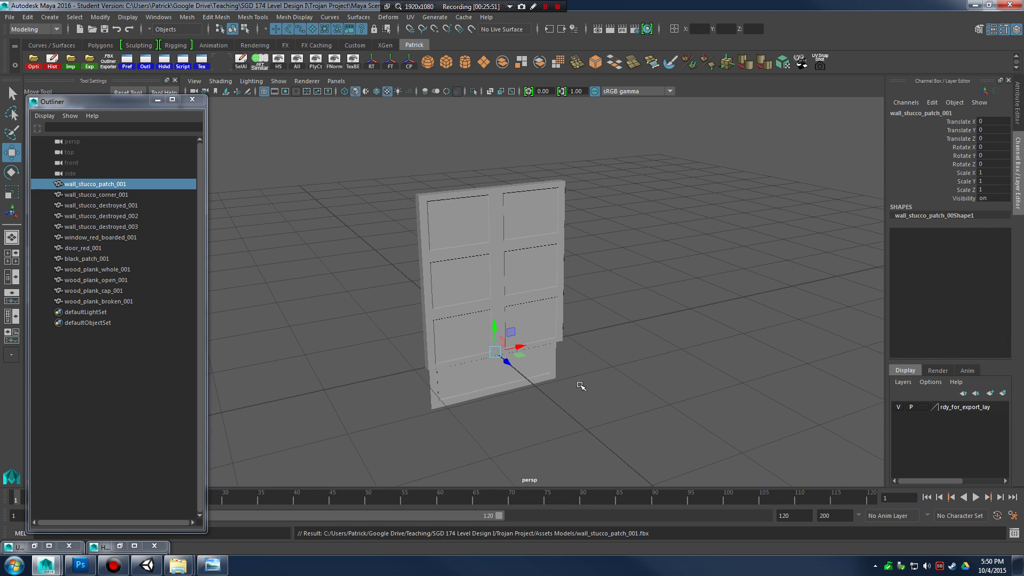
Copy the name of the wall_stucco_corner_001 piece to the clipboard and leave that piece selected.
double_click(98, 194)
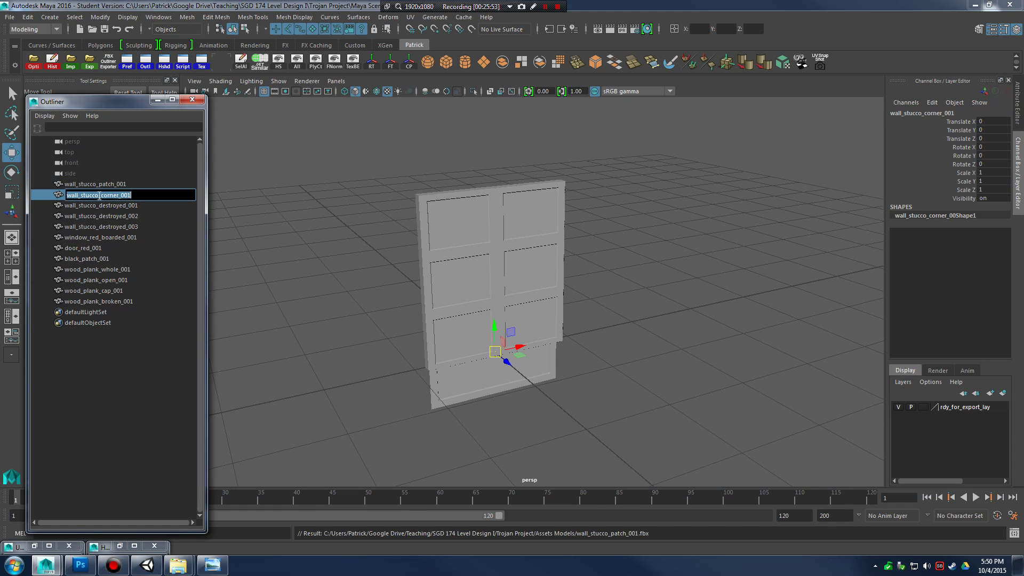
click(132, 404)
double_click(115, 195)
key(ctrl+c)
click(93, 247)
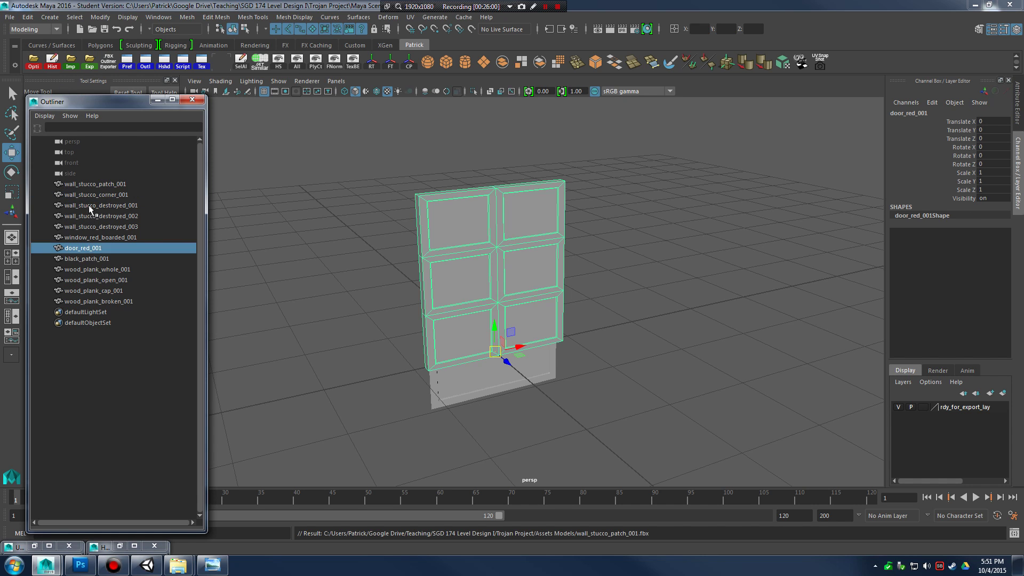
click(101, 195)
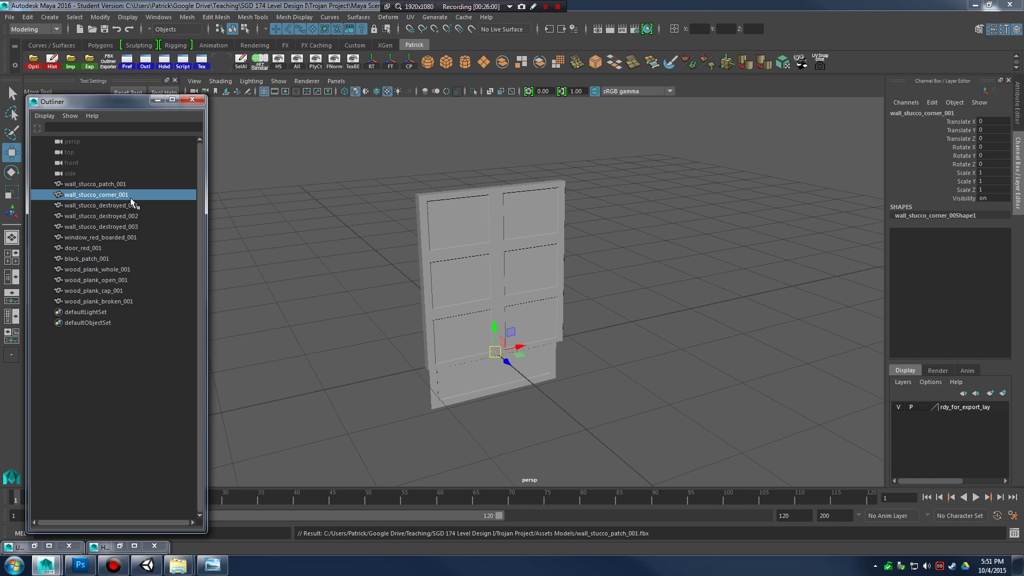
Export the selected corner piece as an FBX named wall_stucco_corner_001 into the Assets Models folder.
click(9, 18)
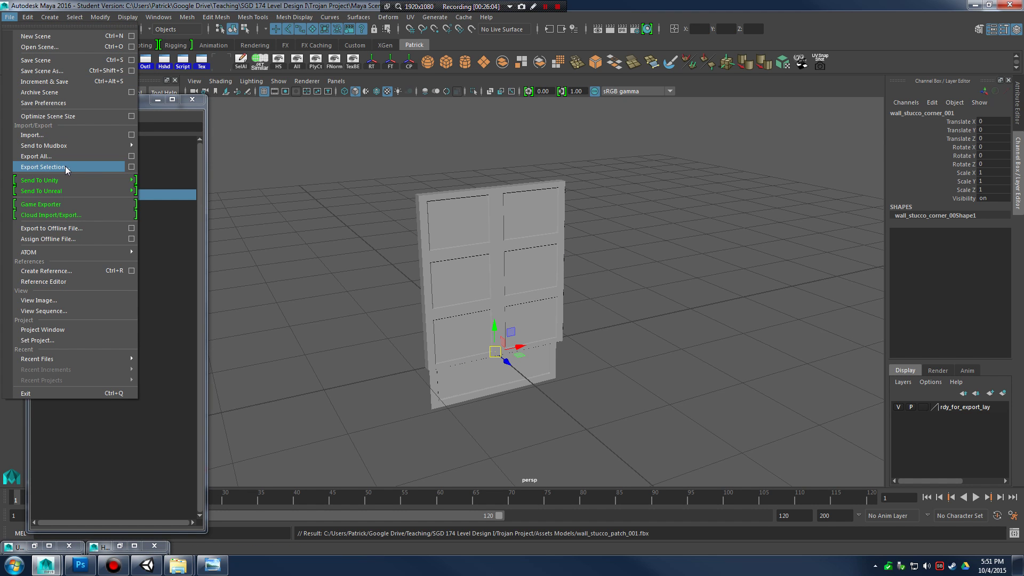
click(44, 167)
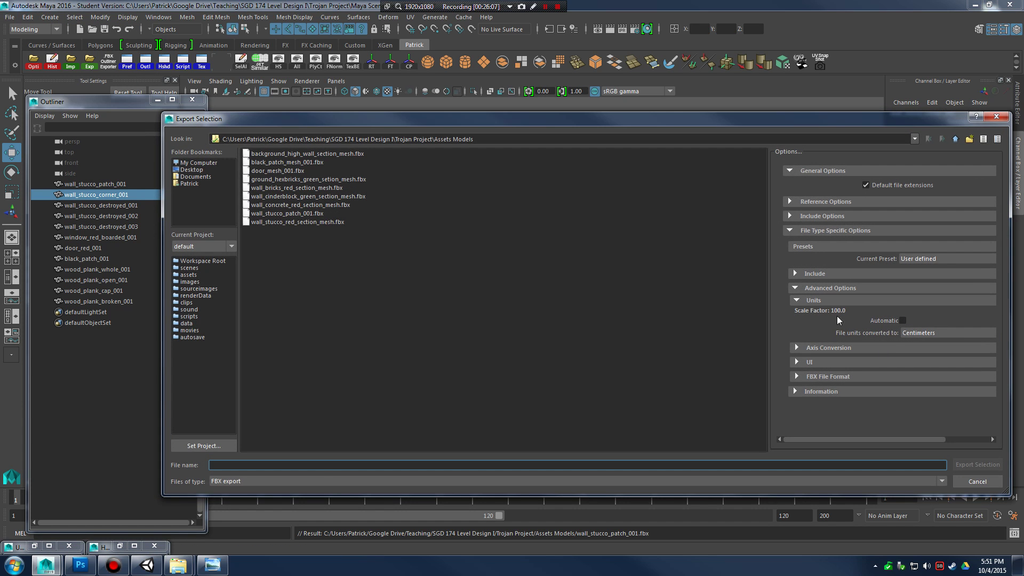
key(ctrl+v)
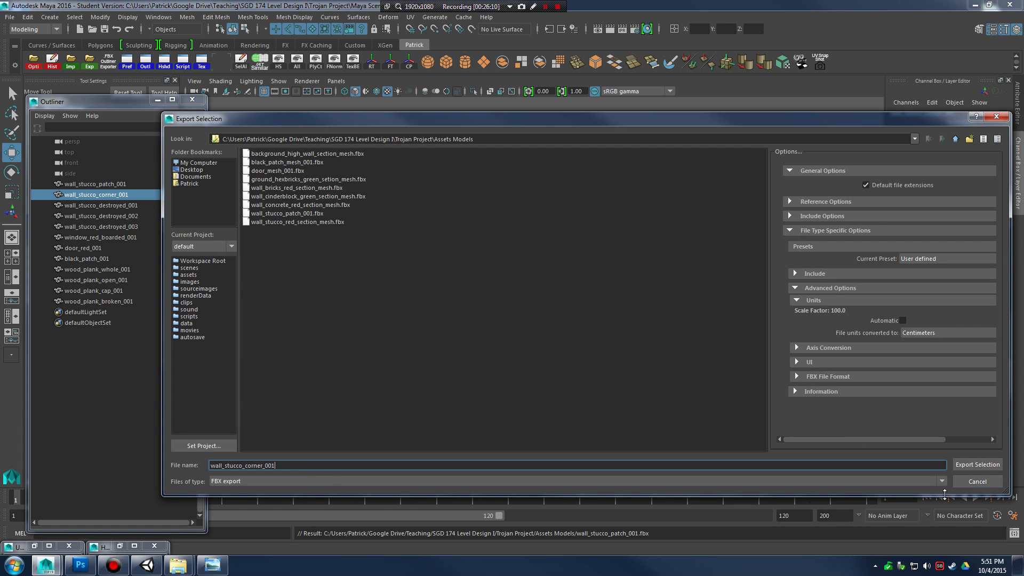
click(973, 464)
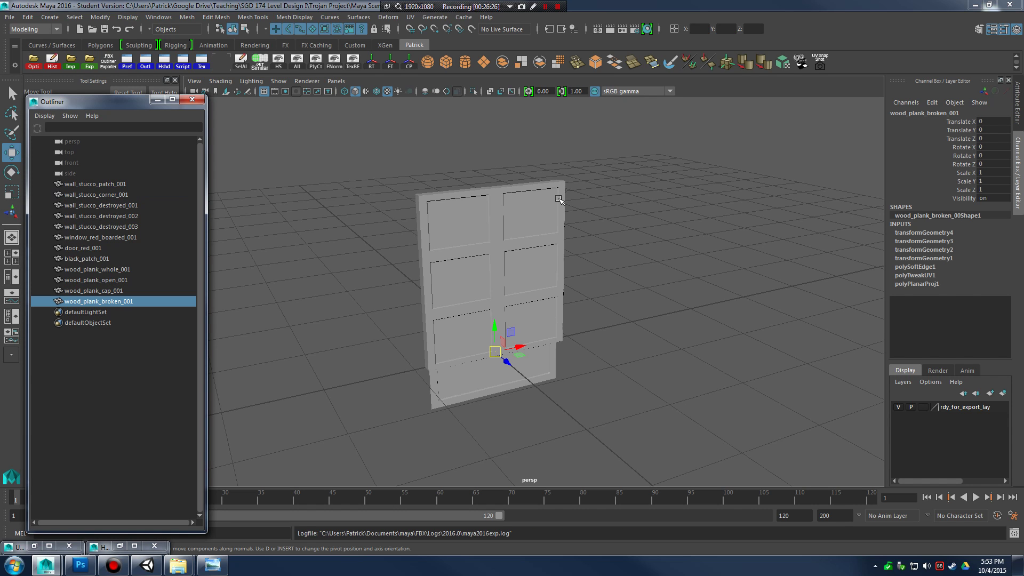
Switch to the Assets Models folder in Windows Explorer and review the exported FBX files from black_patch_001 to wood_plank_whole_001.
mouse_move(177, 565)
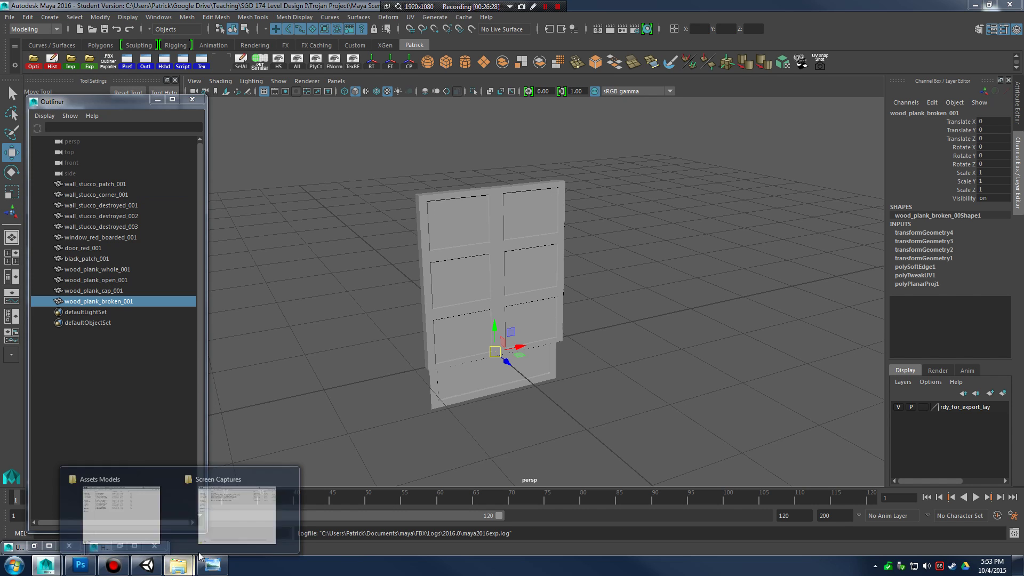
click(137, 513)
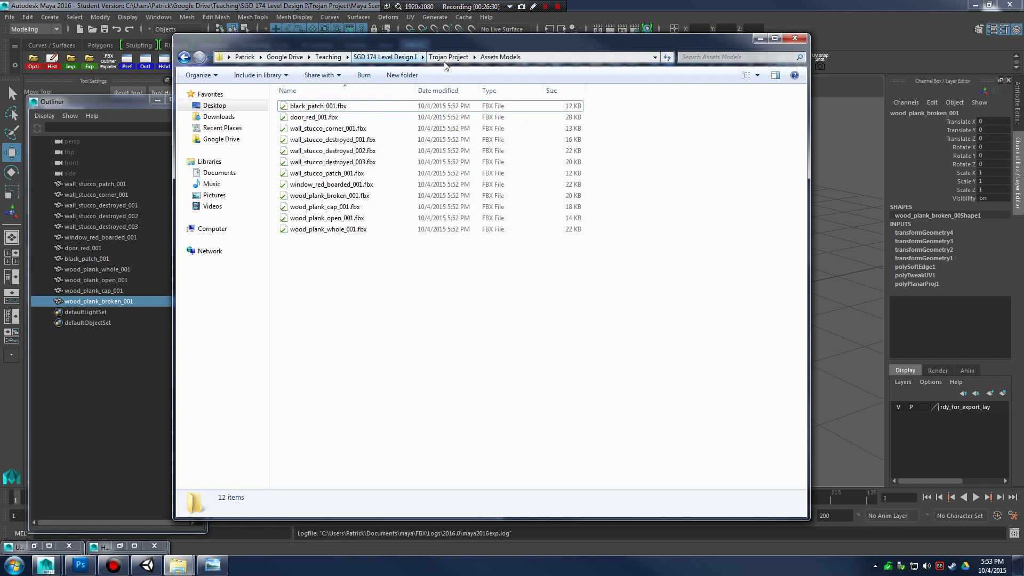
click(448, 57)
double_click(312, 106)
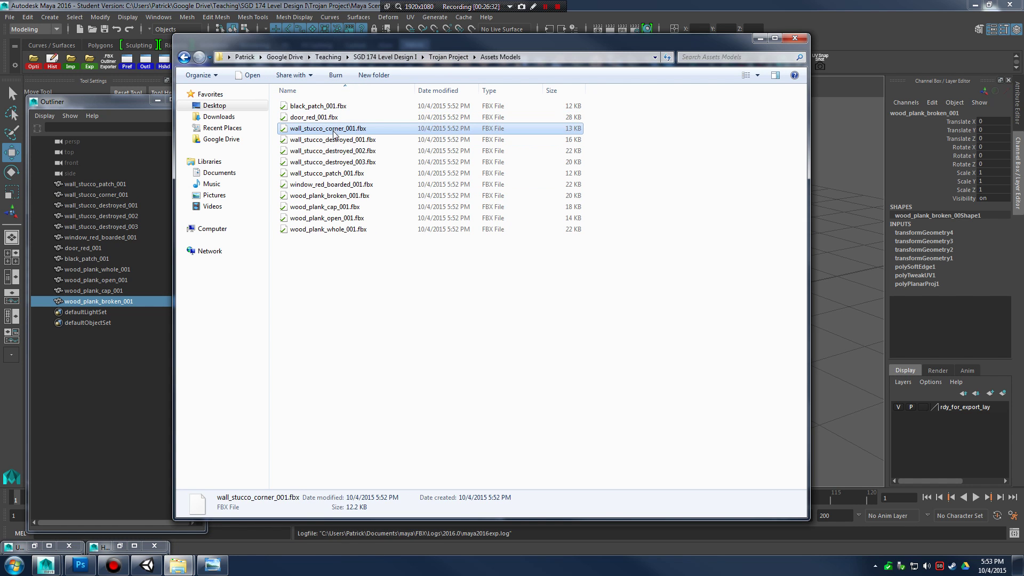
click(328, 230)
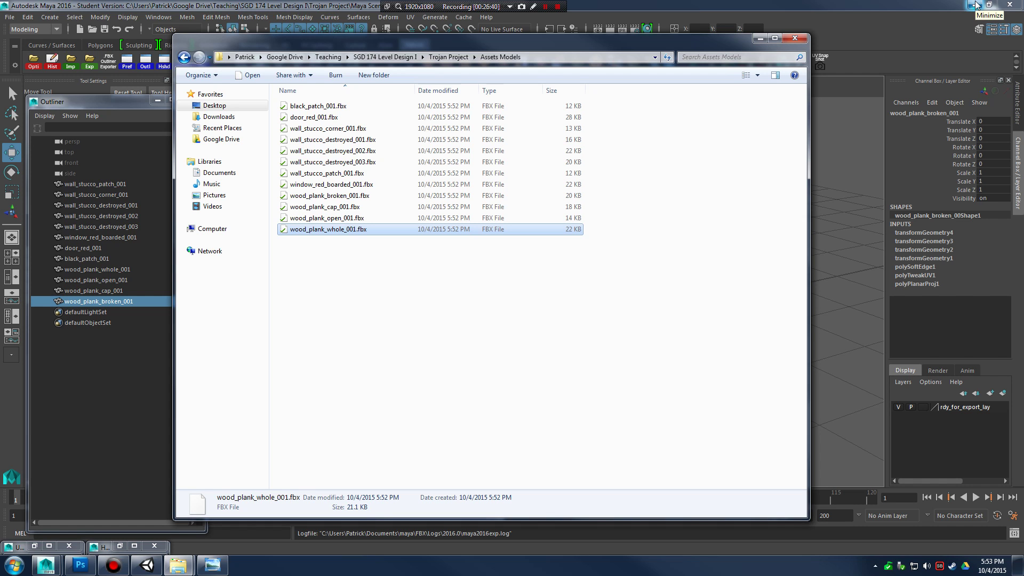
Switch to Unity and look over the blocked-out street level in the Scene view.
click(146, 565)
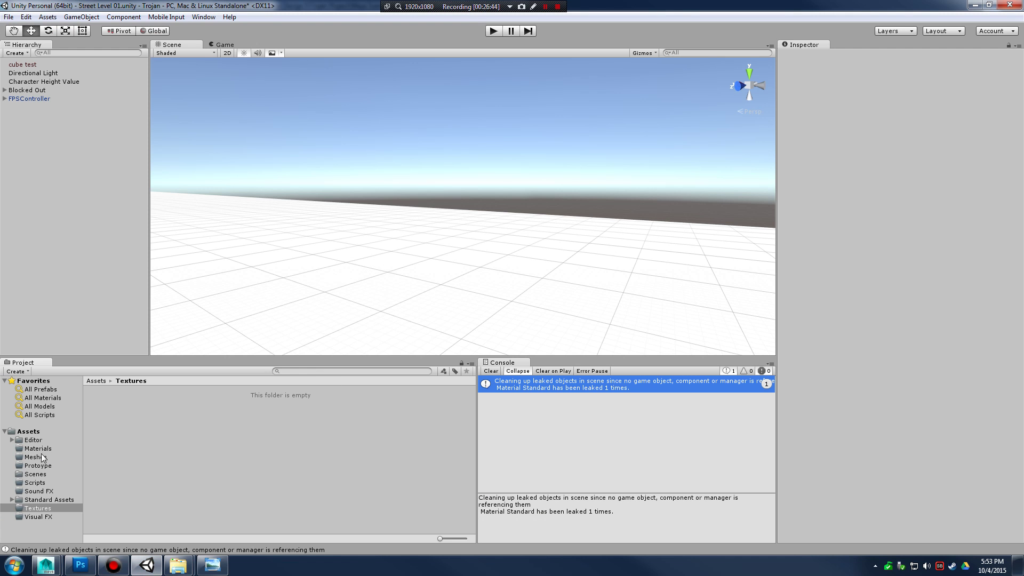
right_drag(231, 281, 458, 179)
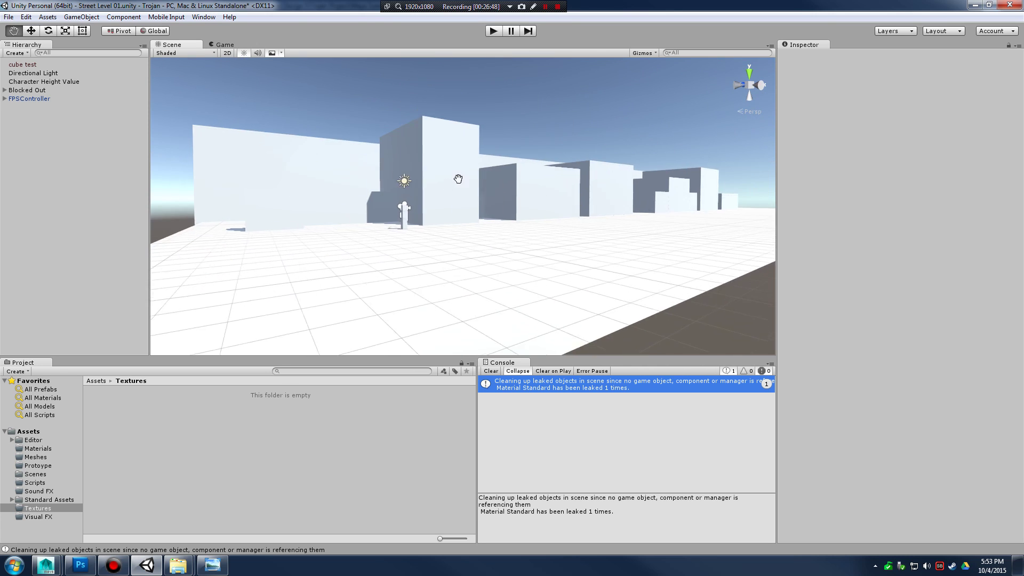
scroll(458, 178, up, 4)
right_drag(522, 257, 388, 214)
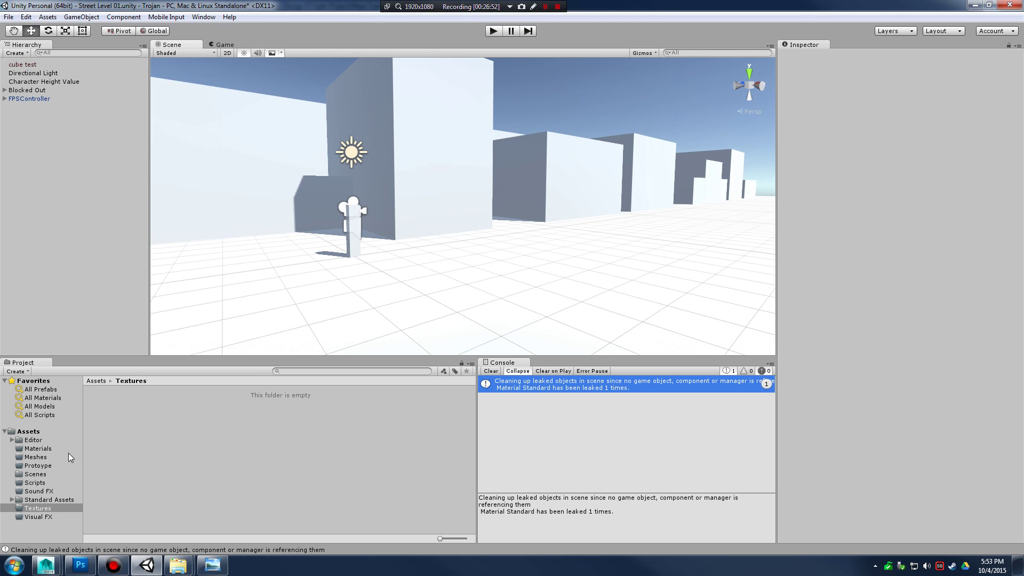
Look through the project's asset folders and open the Meshes folder.
click(44, 456)
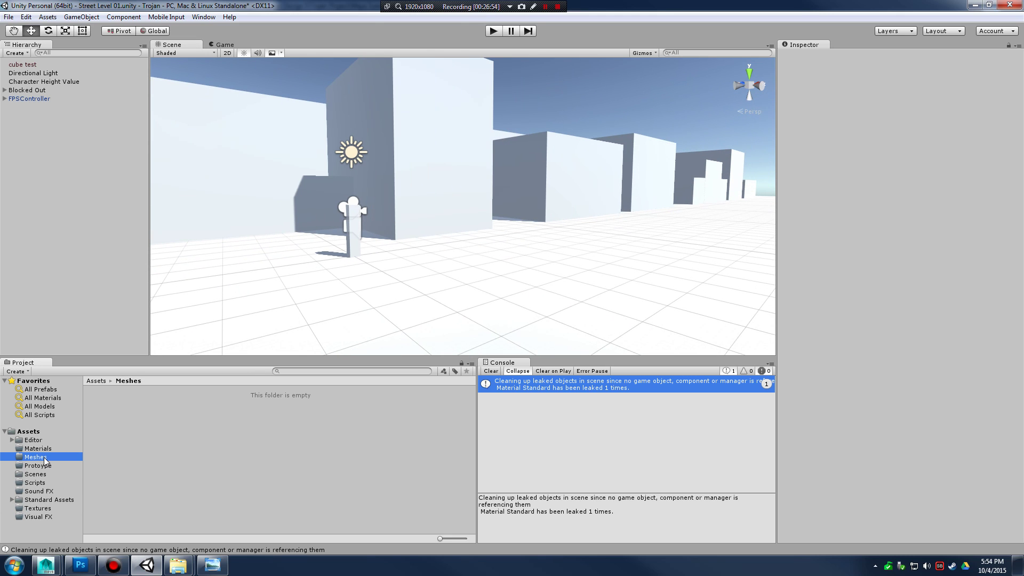
click(45, 448)
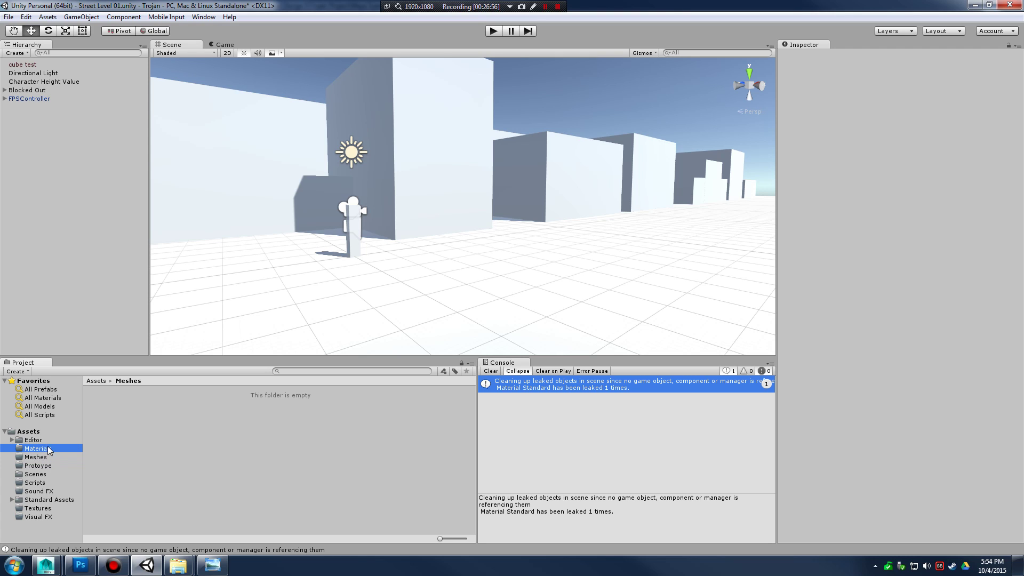
key(Up)
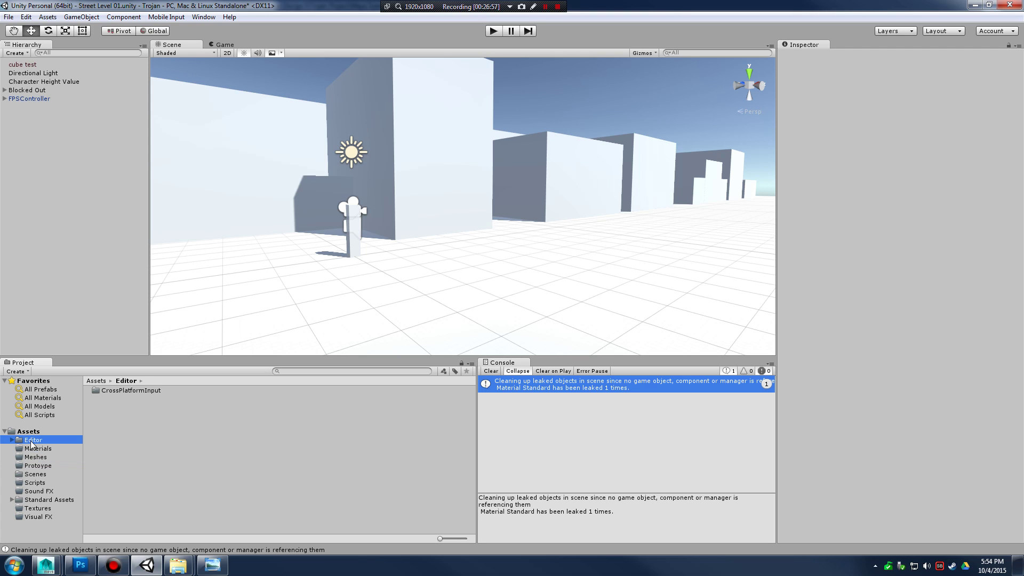
click(42, 498)
click(44, 458)
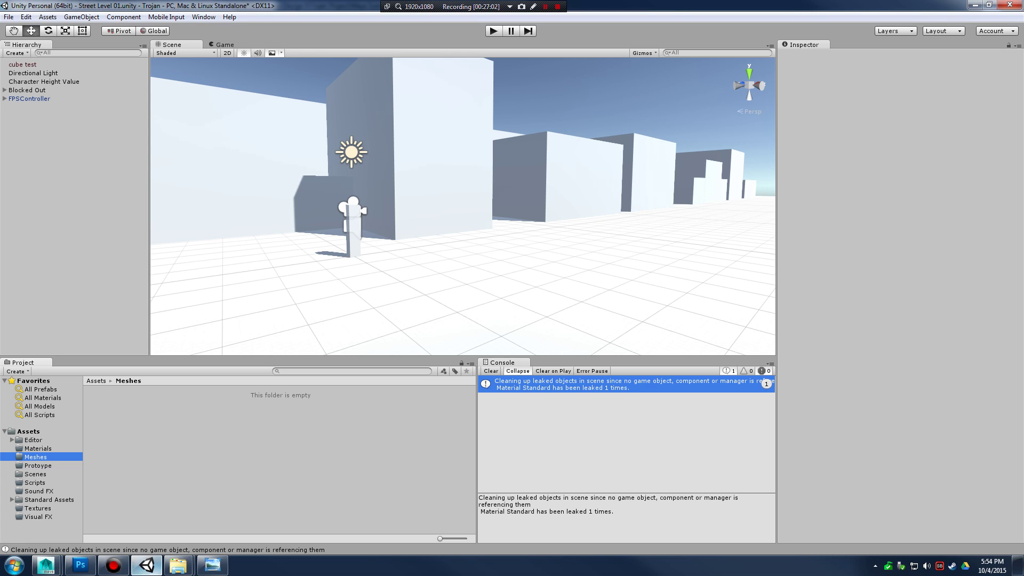
Import all the FBX files from the Assets Models folder in Windows Explorer into Unity's Meshes folder.
mouse_move(178, 565)
click(150, 517)
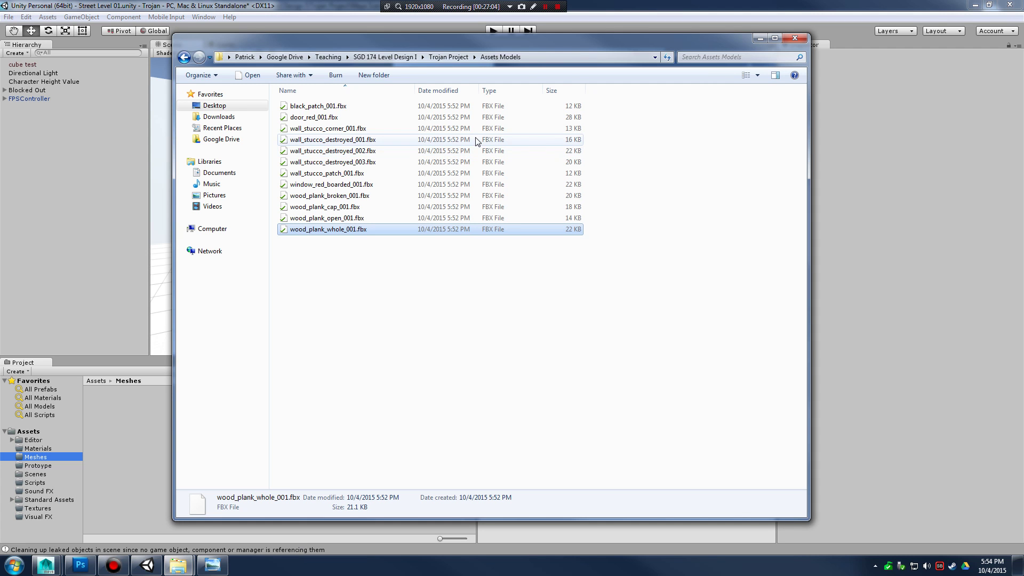
drag(405, 44, 636, 85)
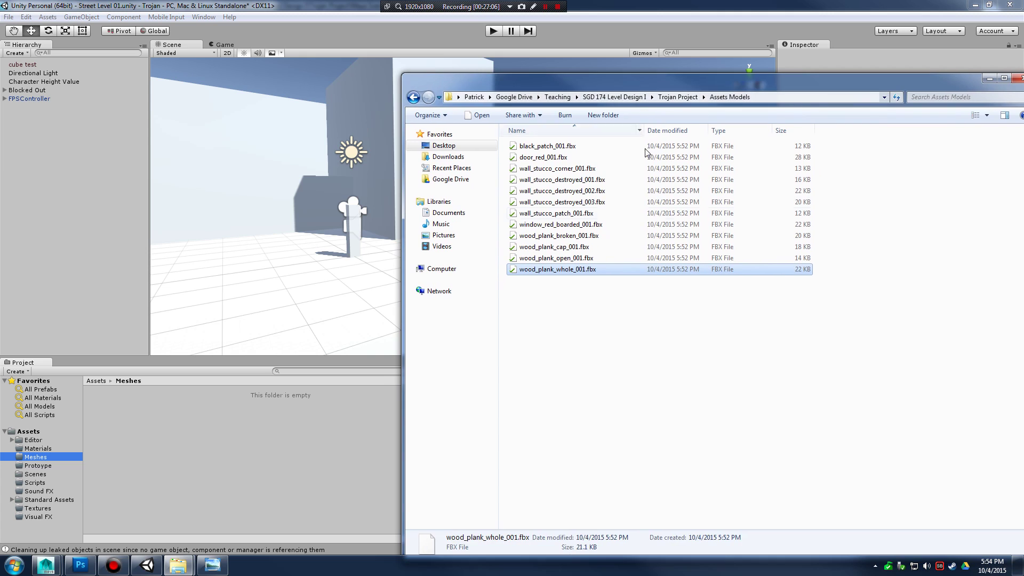
drag(658, 355, 185, 439)
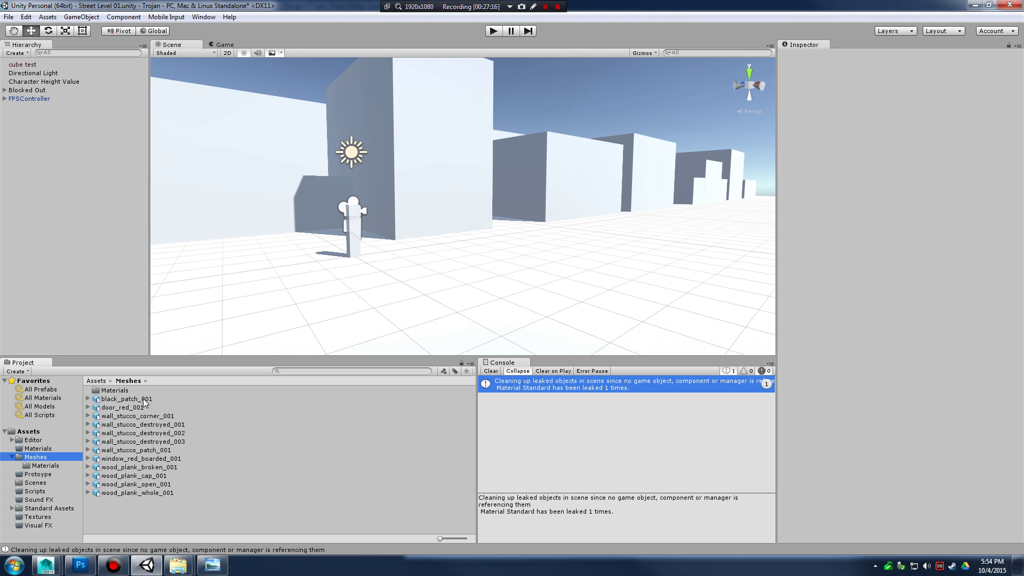
Check the lambert1 material in the Materials subfolder inside Meshes and delete that subfolder.
click(115, 390)
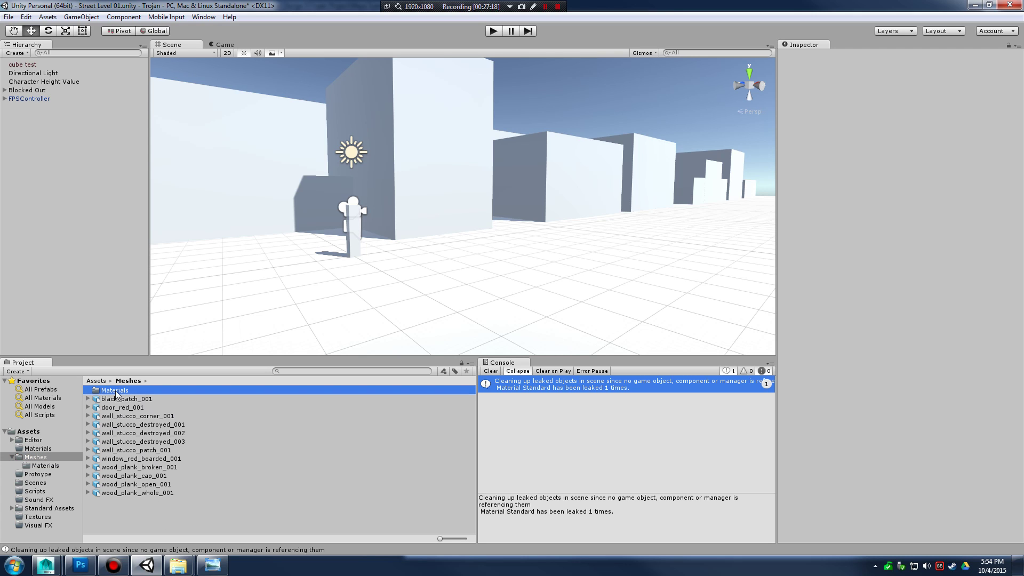
double_click(116, 391)
click(124, 389)
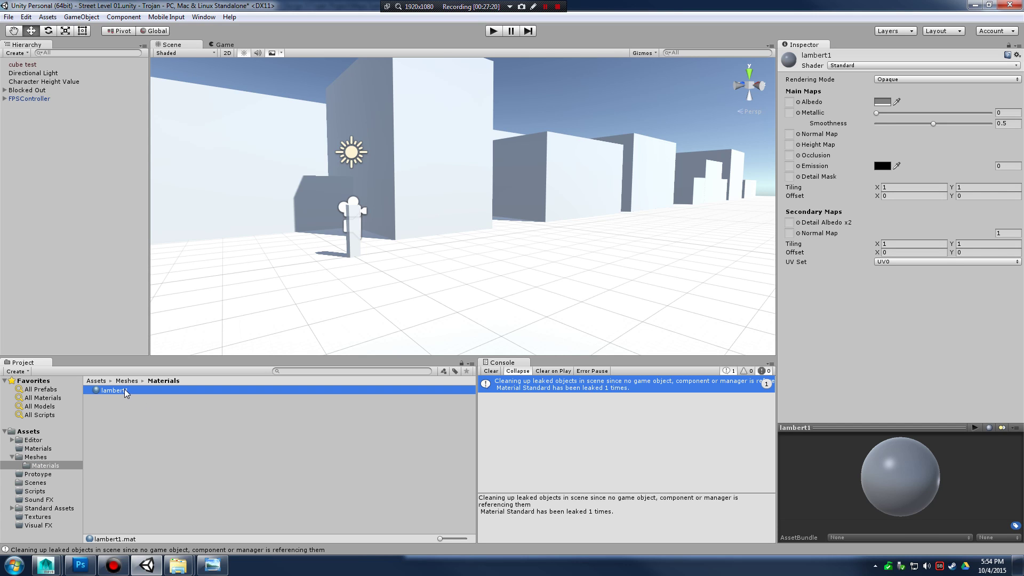
click(42, 458)
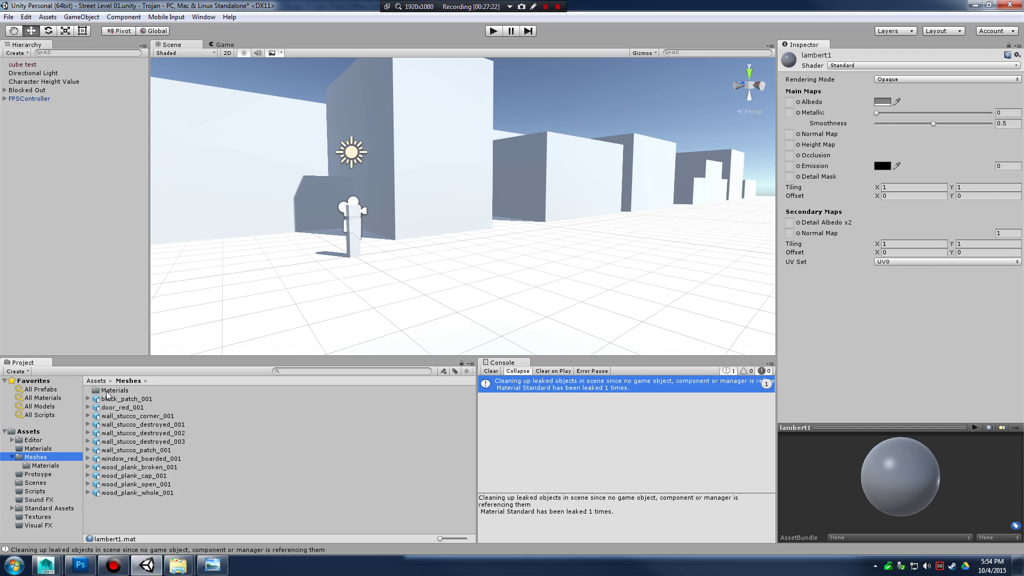
click(110, 391)
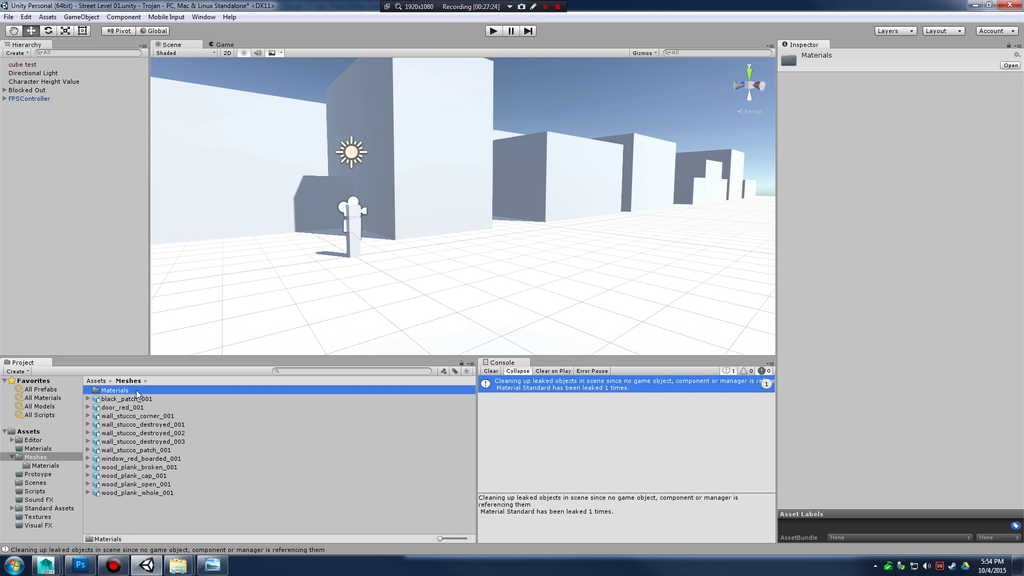
key(Delete)
click(542, 302)
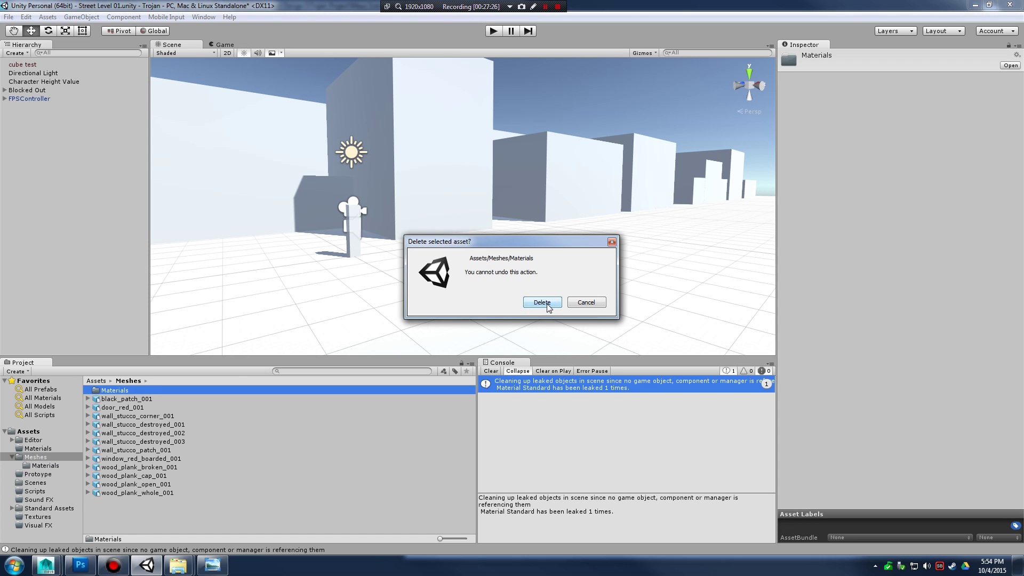
For all imported meshes, disable Import BlendShapes and Import Materials, enable Generate Lightmap UVs, and apply the settings.
click(148, 392)
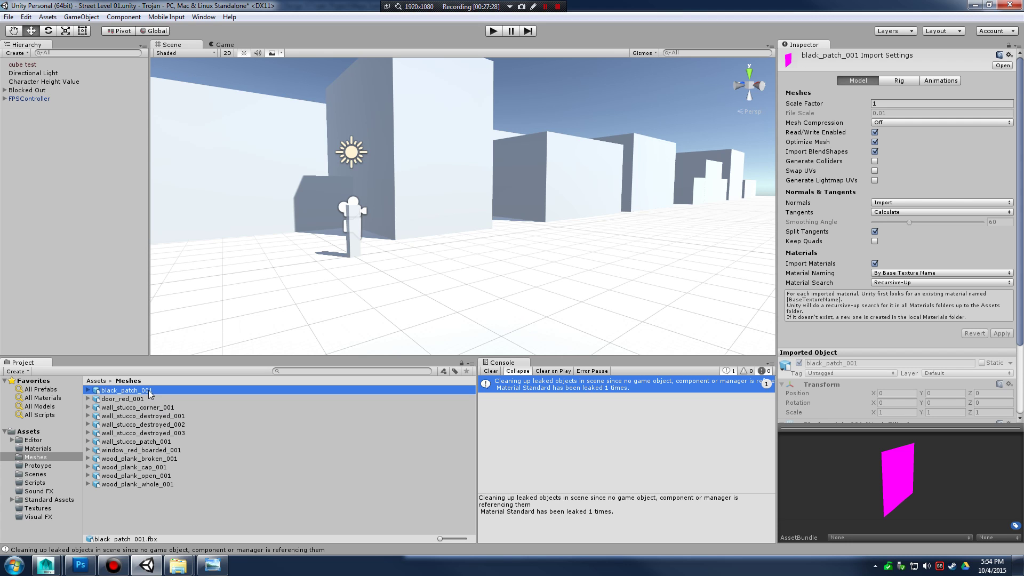
key(ctrl+a)
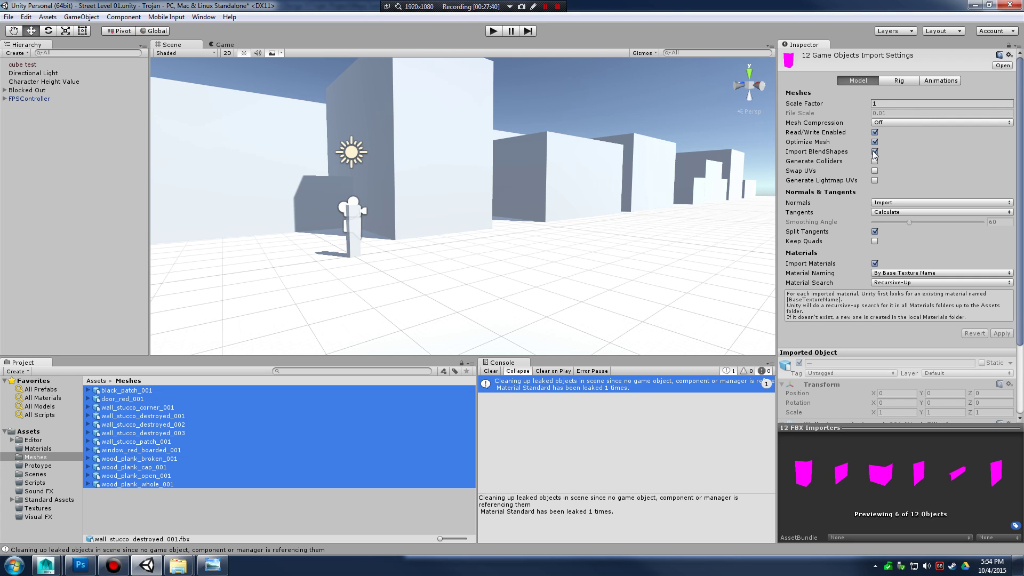
click(875, 152)
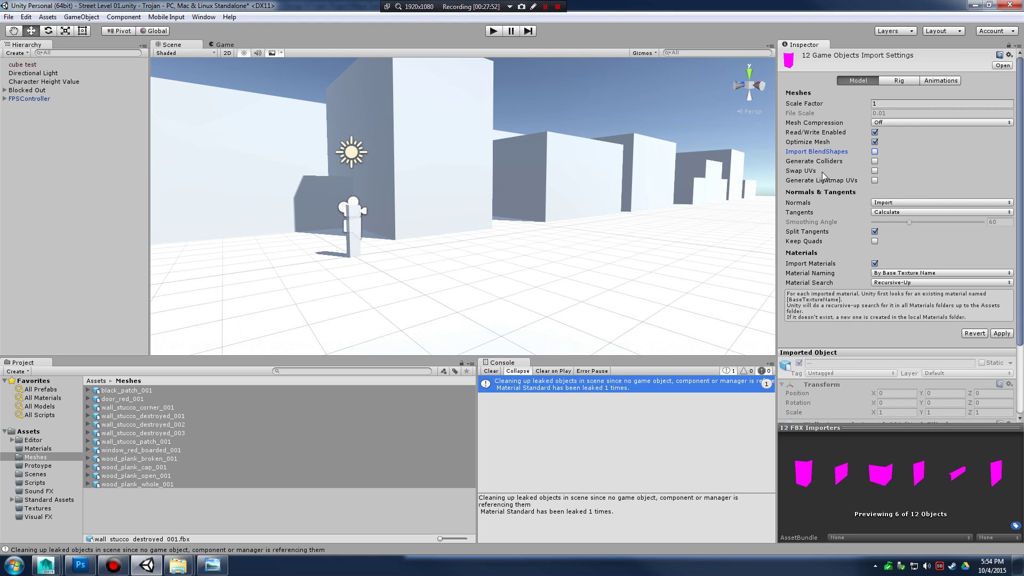
click(875, 181)
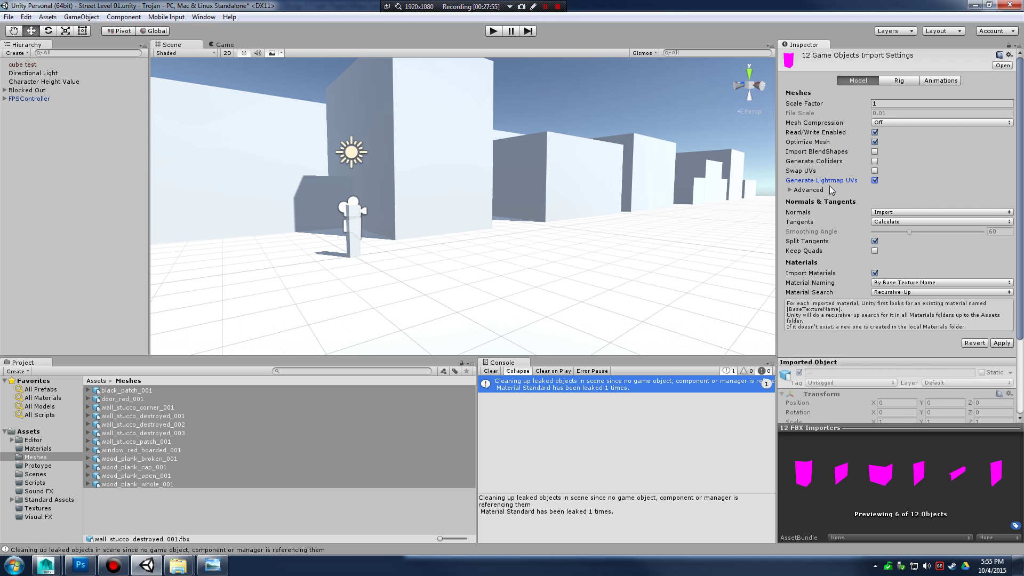
click(790, 190)
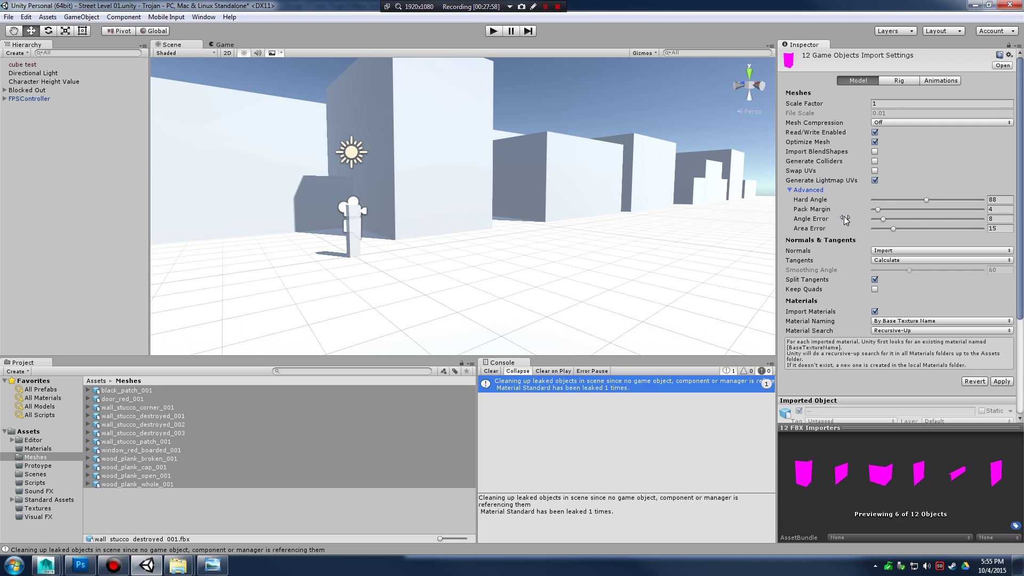
click(791, 192)
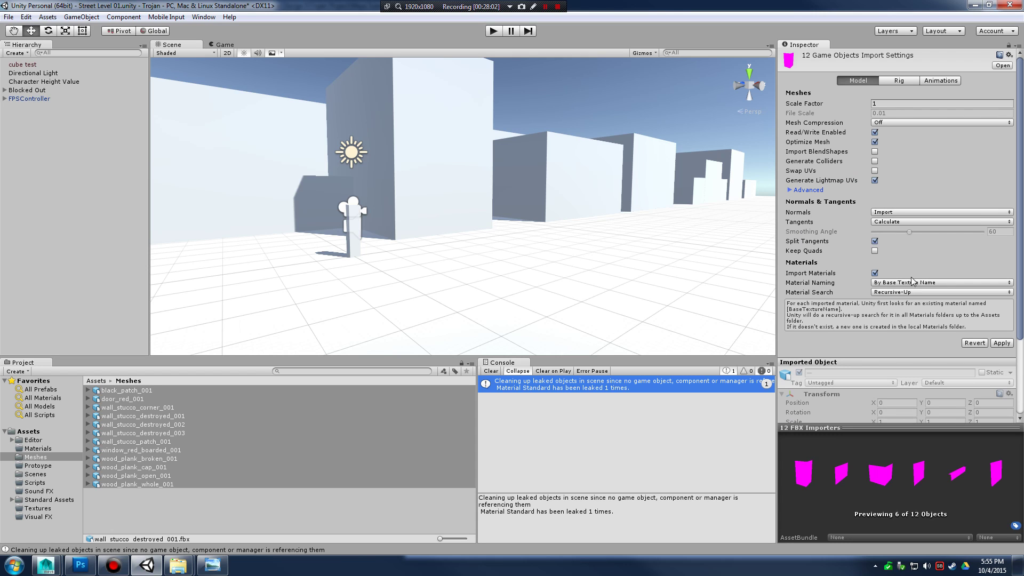
click(875, 273)
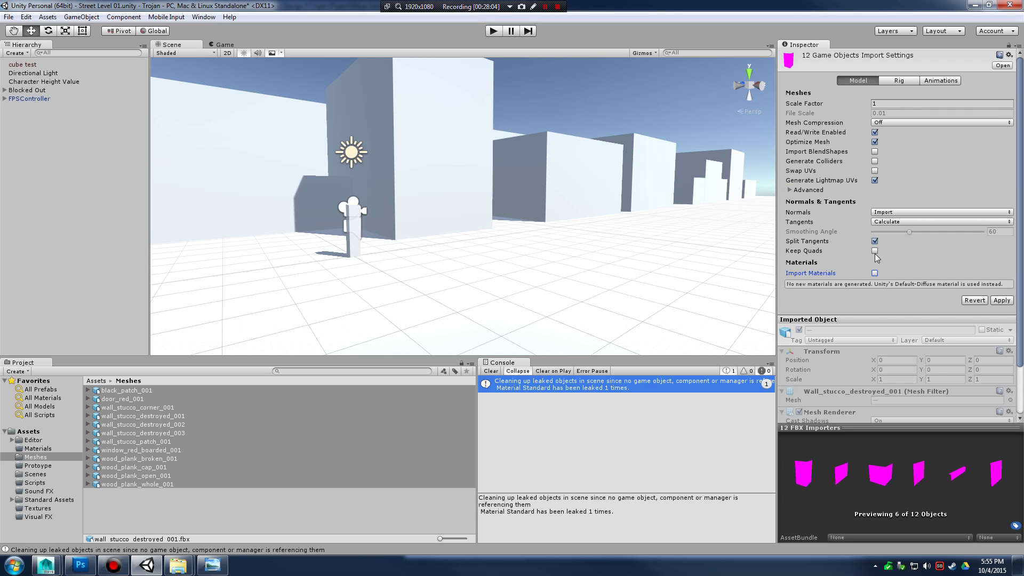
click(1001, 300)
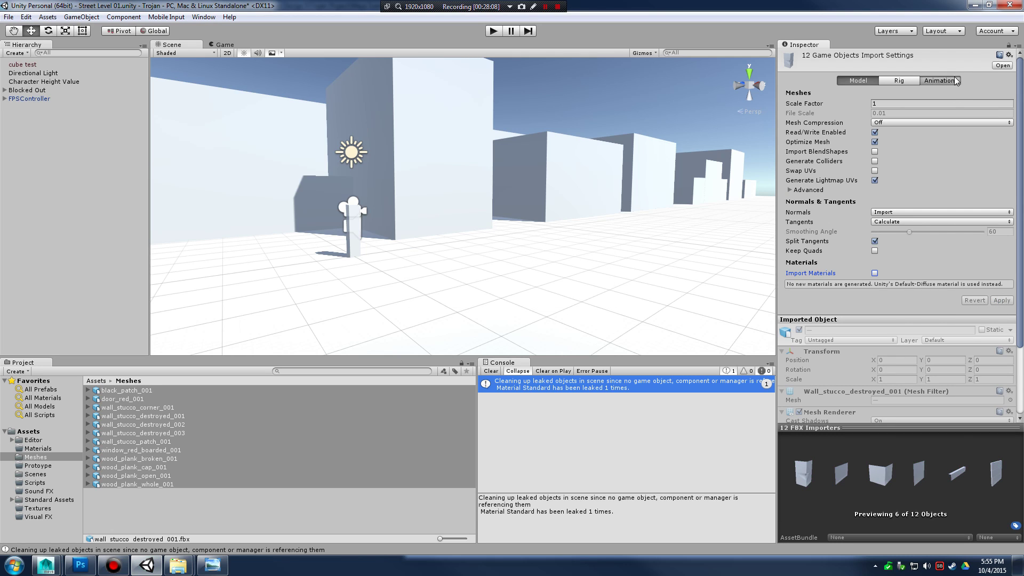
Review the meshes' Rig and Animations import settings and preview individual models such as wood_plank_cap_001 and door_red_001.
click(953, 80)
click(901, 81)
click(862, 81)
click(143, 425)
click(149, 451)
click(153, 467)
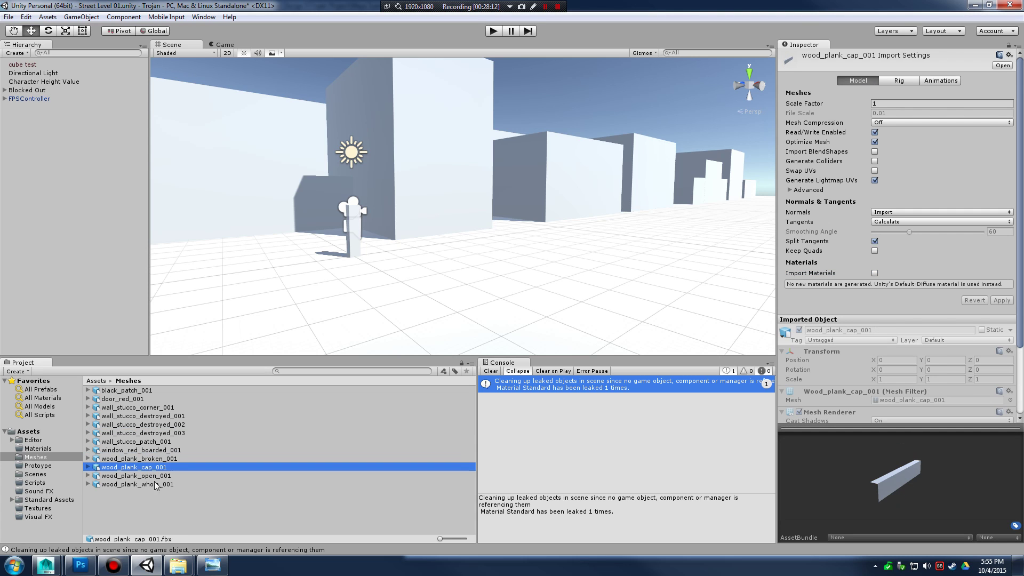
click(155, 484)
click(145, 425)
click(145, 417)
click(136, 399)
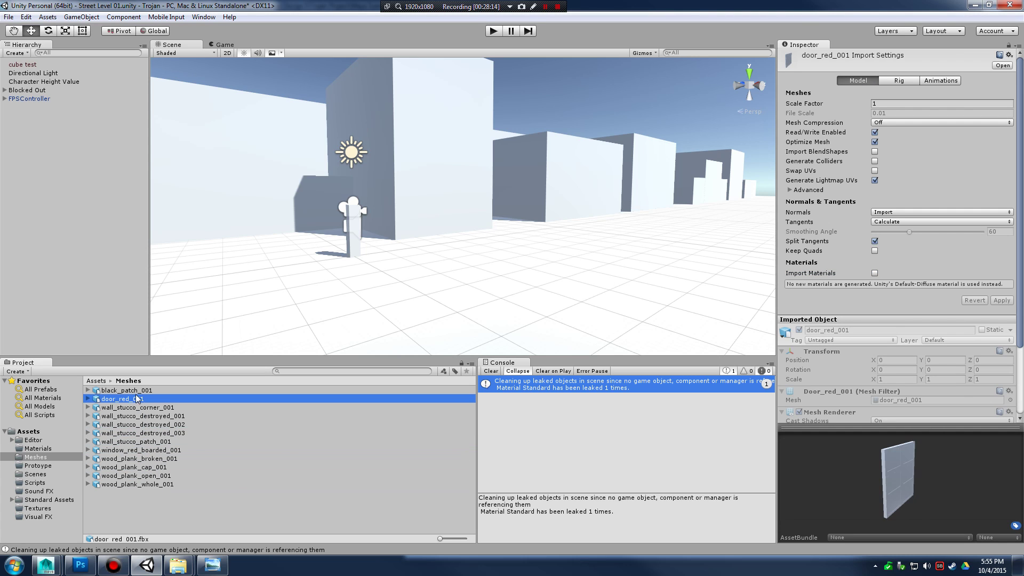
key(Up)
Open Unity's Textures folder, switch to Photoshop and save the Texture_Sheet.psd document.
click(38, 508)
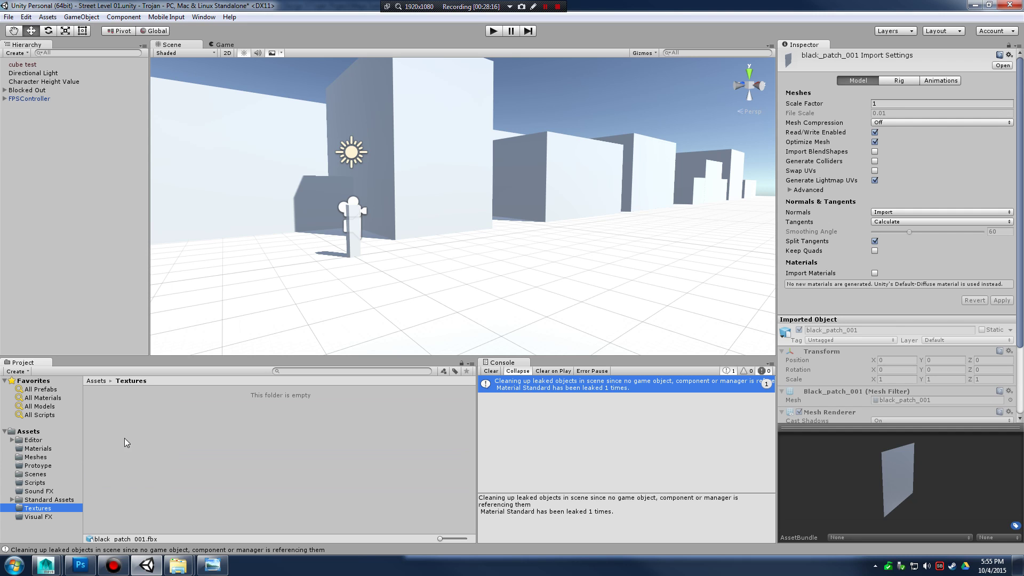
click(87, 571)
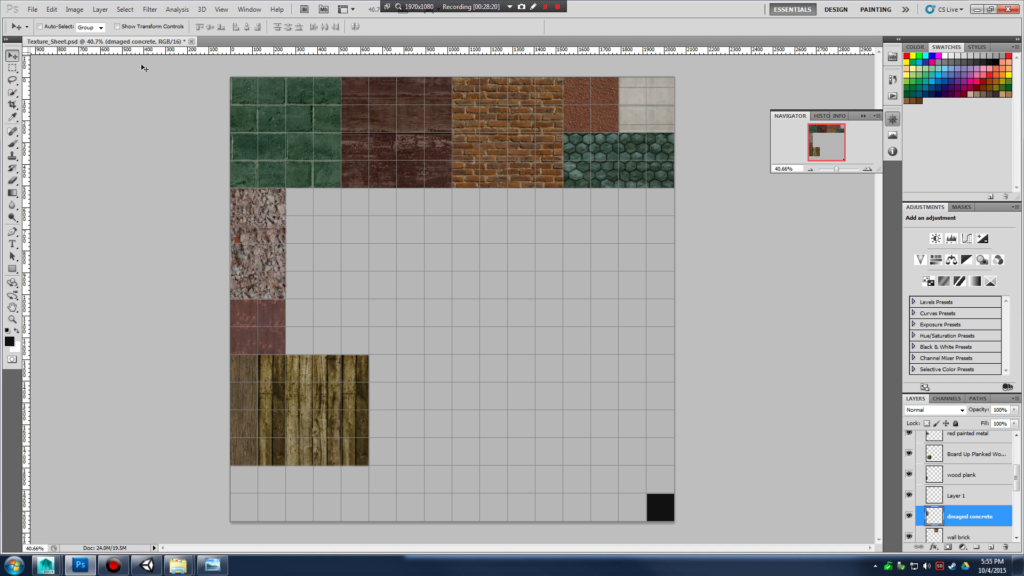
click(33, 10)
click(79, 162)
Save a copy of the texture sheet as a non-interlaced PNG named Texture_A in the Texture Maps folder.
click(33, 10)
click(85, 171)
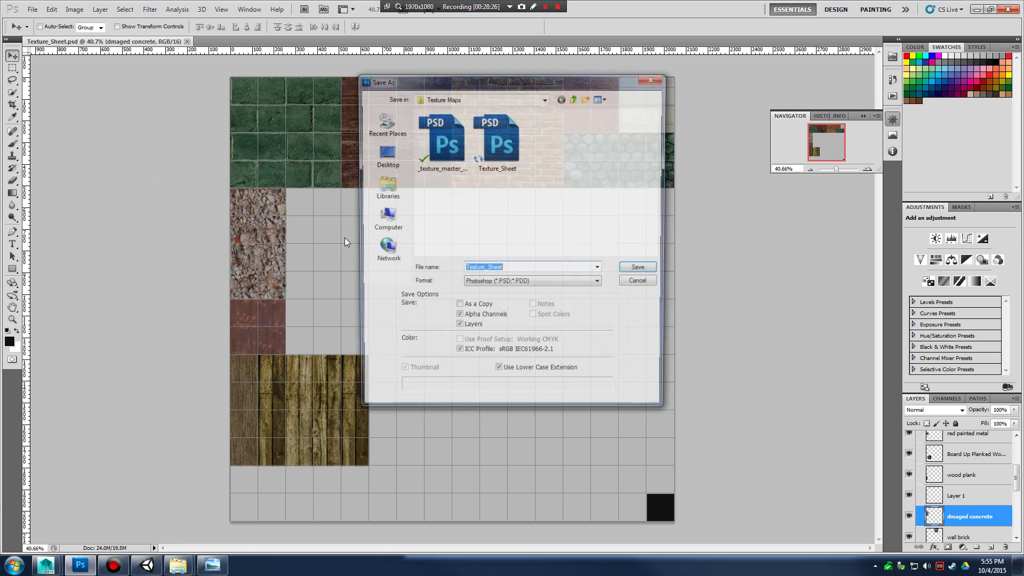
click(507, 283)
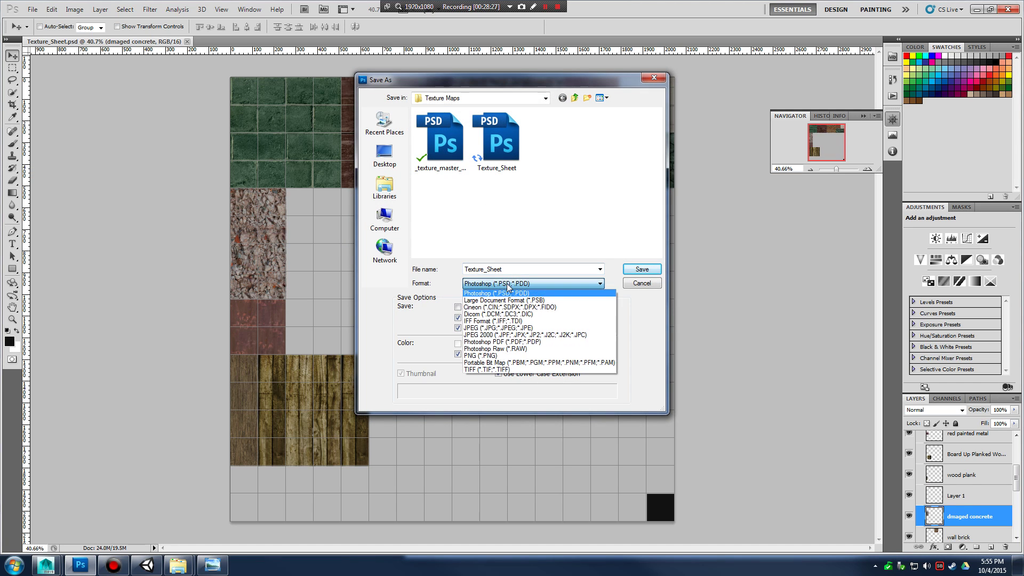
click(504, 353)
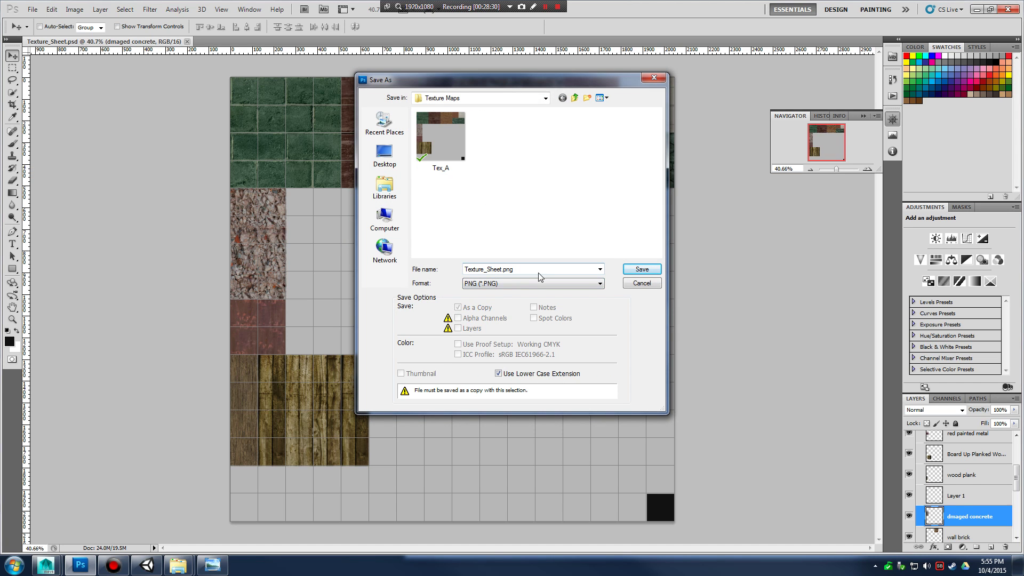
text(Texture_A)
click(646, 270)
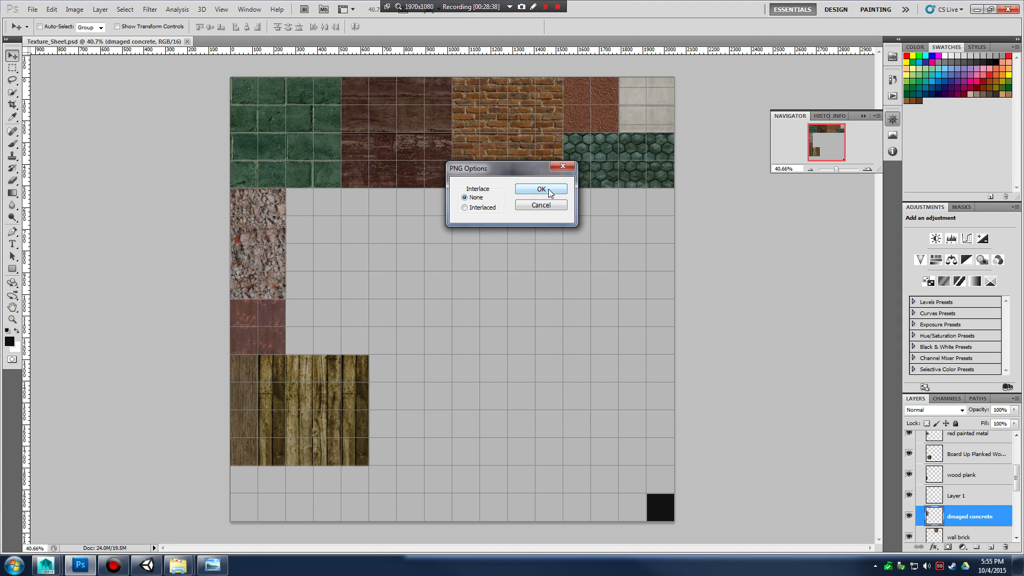
click(548, 189)
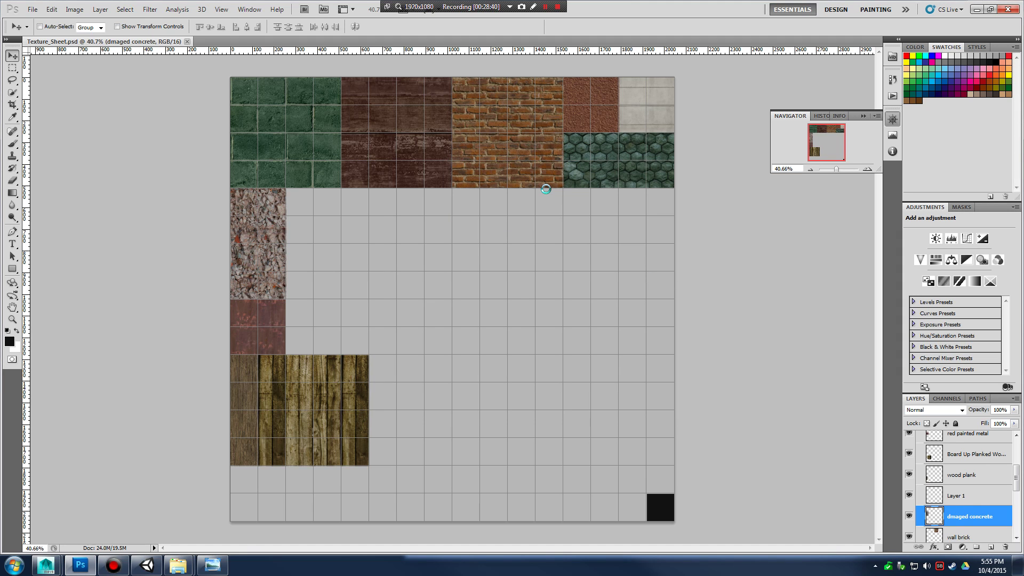
Bring up Unity with Windows Explorer over it and open the Trojan Project's Texture Maps folder, keeping Unity's project folders visible.
mouse_move(179, 565)
click(154, 515)
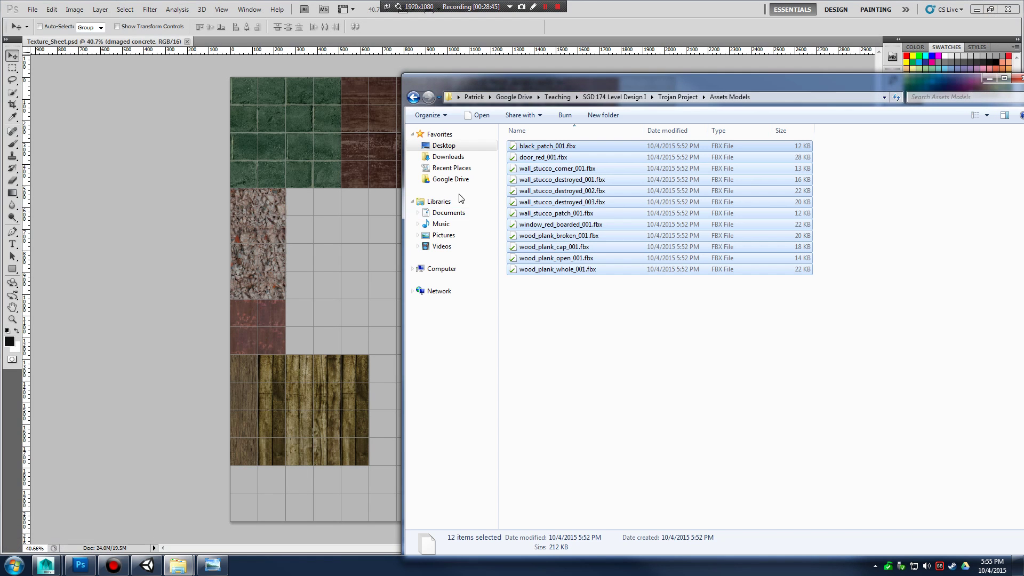
click(413, 97)
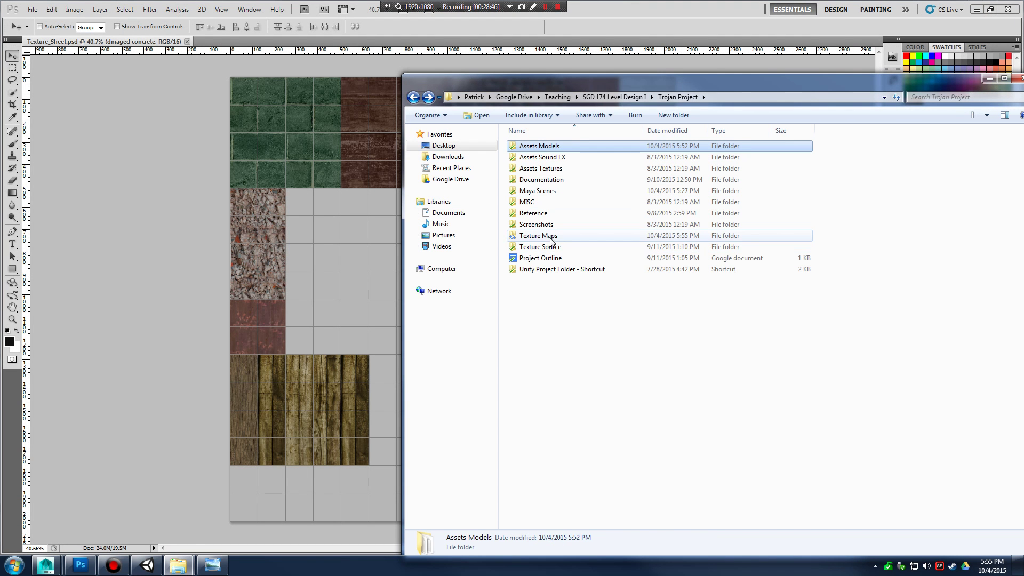
click(148, 570)
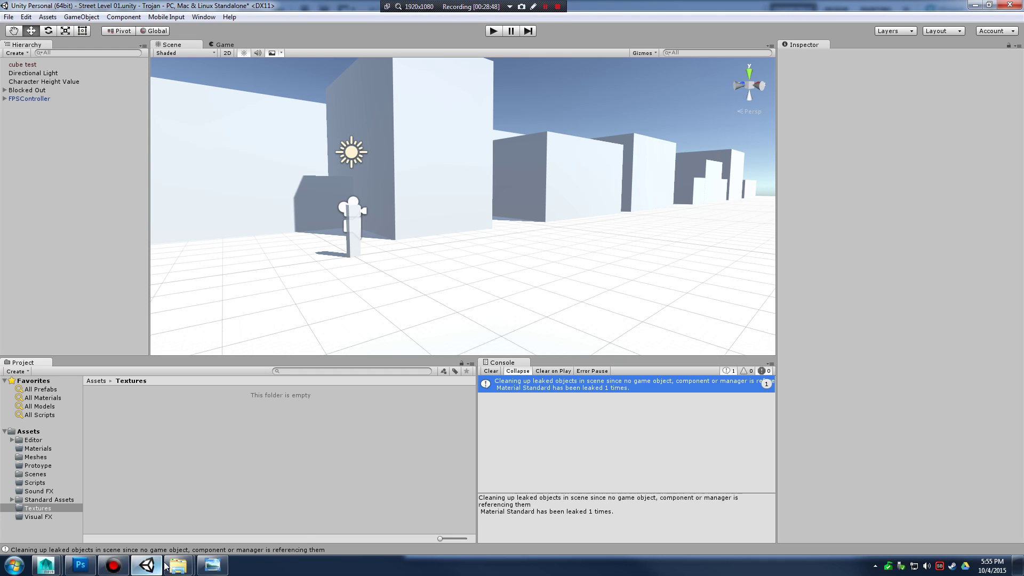
mouse_move(178, 566)
click(141, 515)
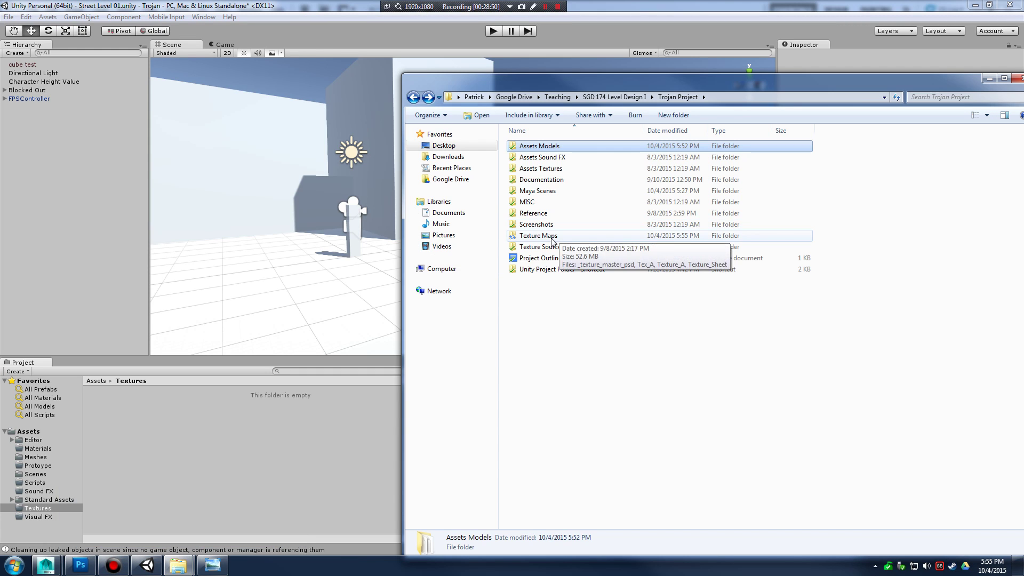
double_click(528, 234)
drag(611, 78, 679, 74)
click(726, 164)
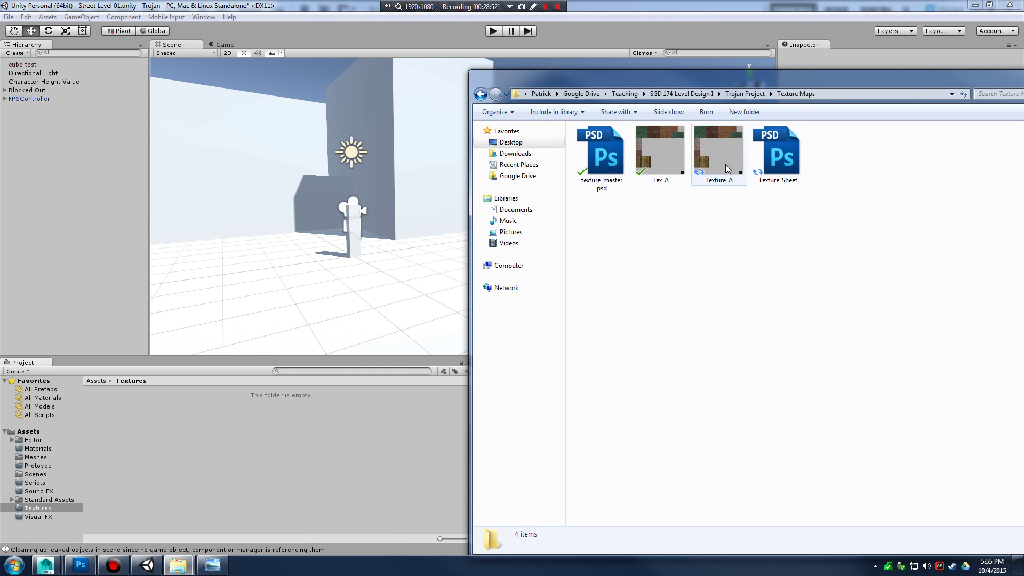
mouse_move(726, 156)
mouse_down()
mouse_move(712, 162)
mouse_move(715, 174)
mouse_move(722, 168)
mouse_up()
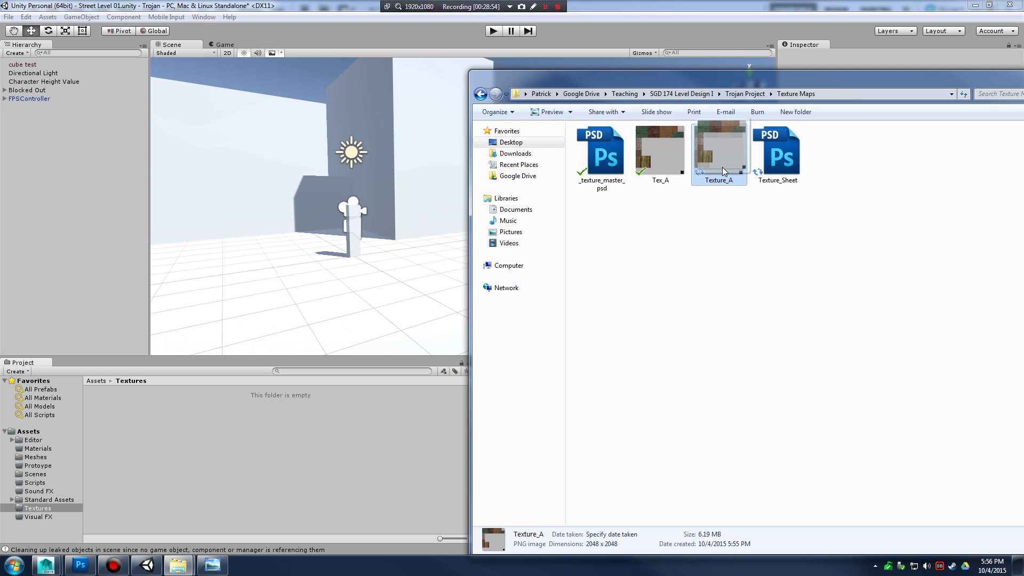
Delete the old Tex_A image from the Texture Maps folder.
click(661, 165)
key(Delete)
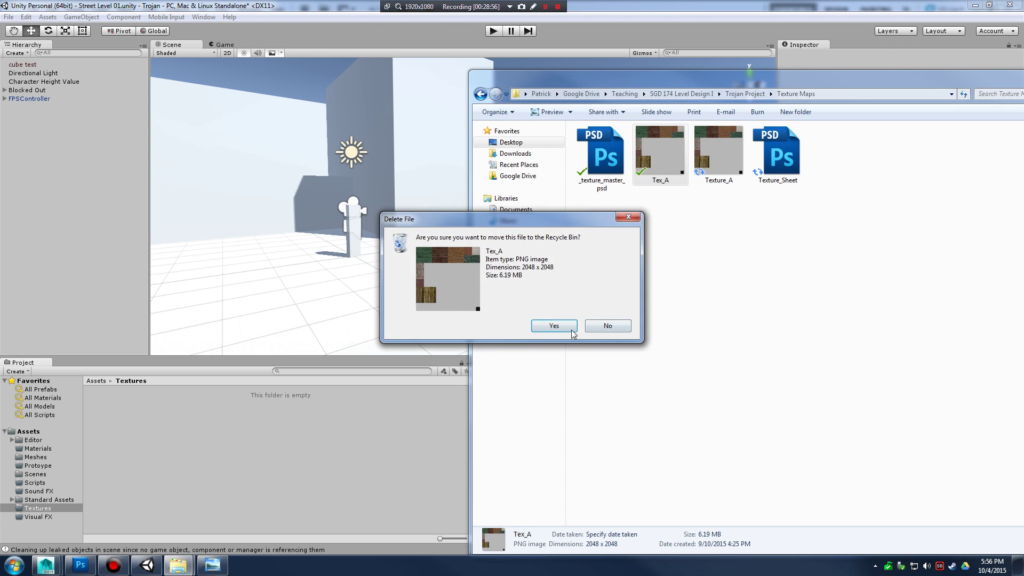
click(570, 331)
Import Texture_A into Unity's Textures folder, checking its import settings, and open the project's Materials folder.
drag(660, 174, 39, 511)
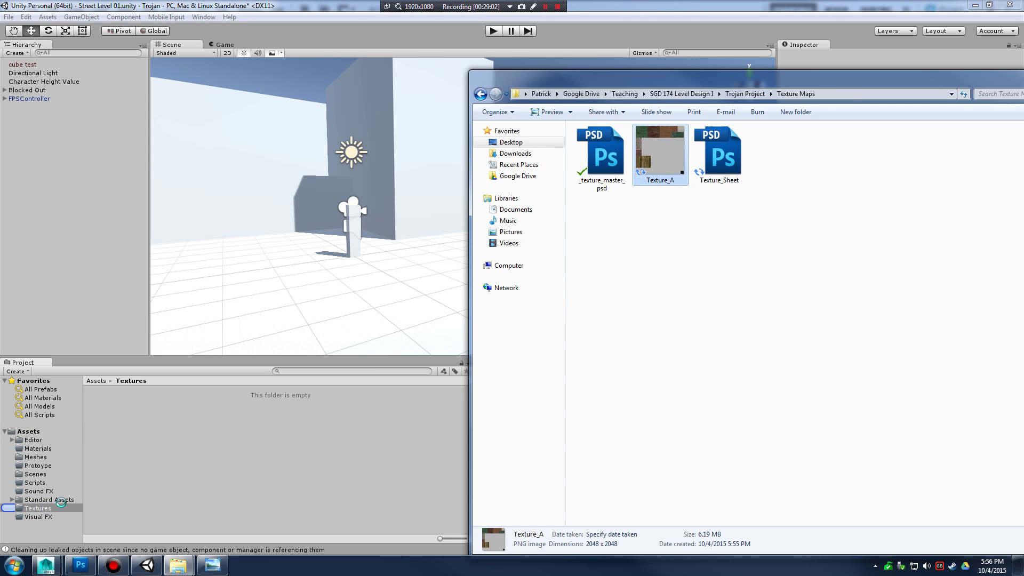
click(128, 390)
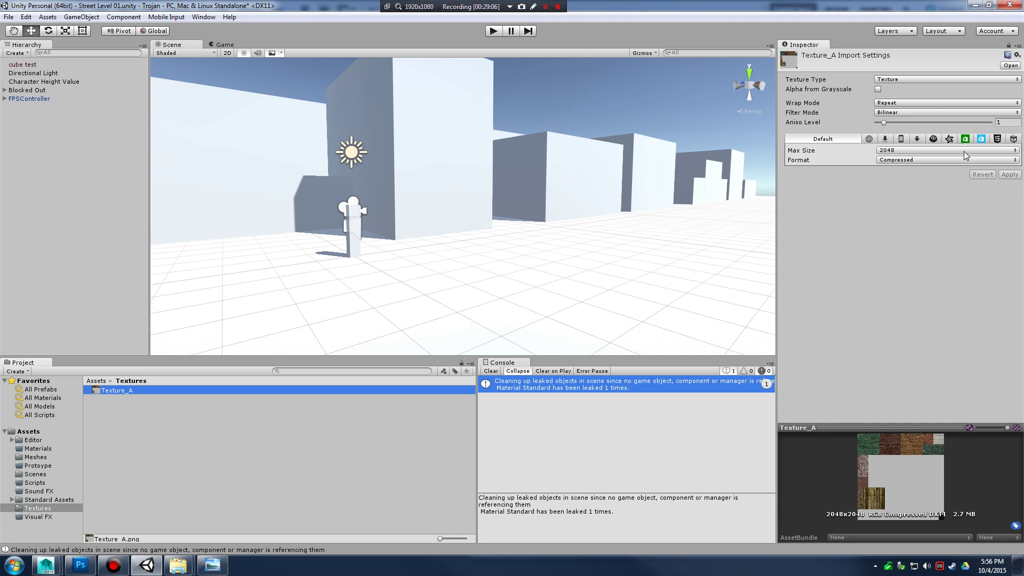
click(47, 449)
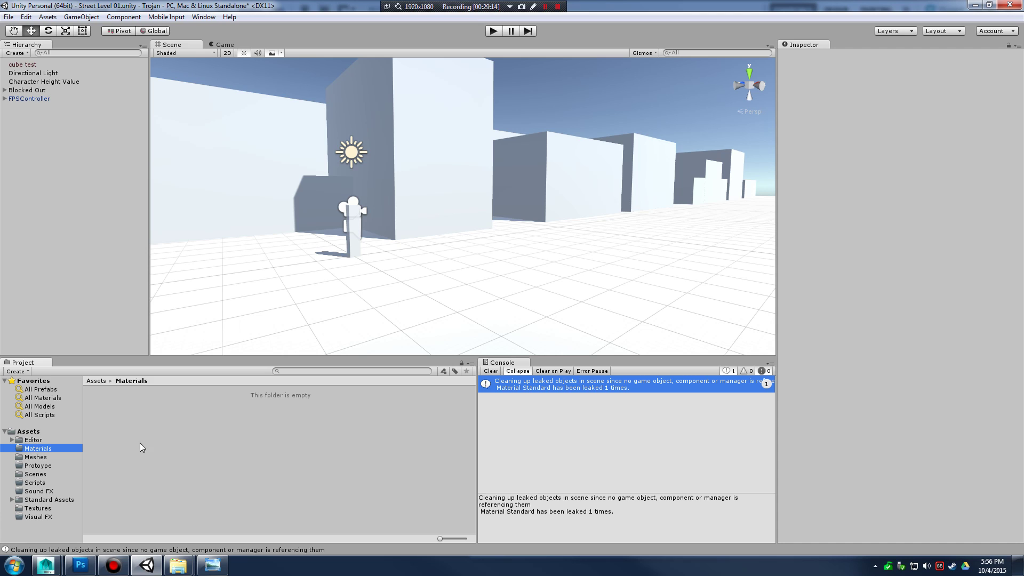
right_click(125, 451)
mouse_move(182, 268)
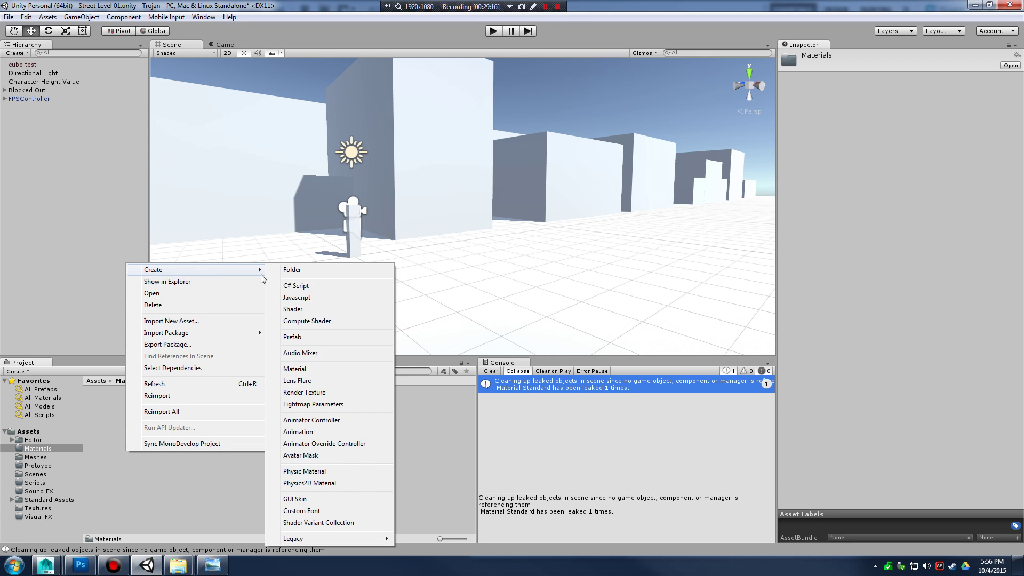
click(38, 529)
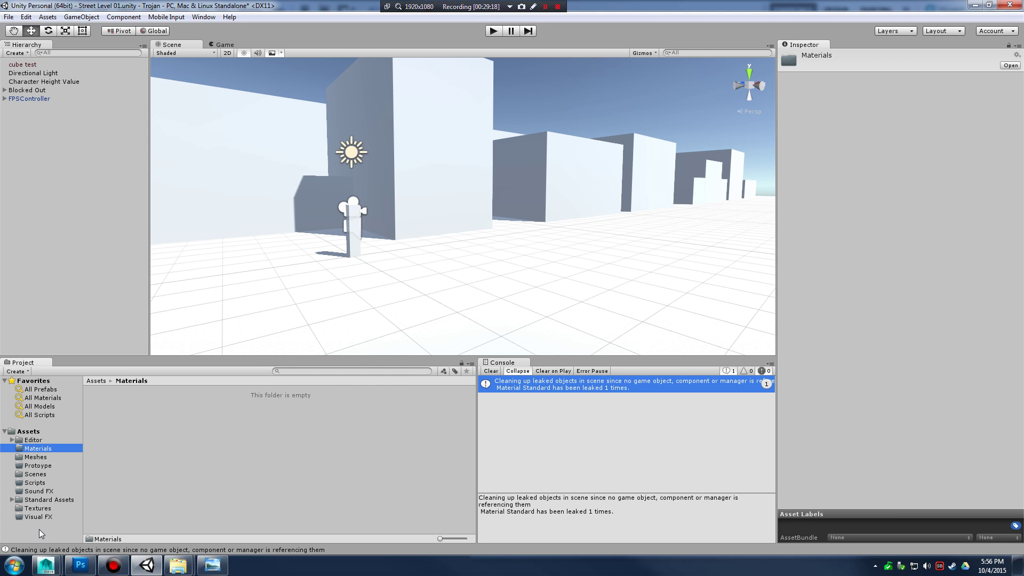
Create a folder named Test Folder directly under the project's Assets folder.
click(41, 431)
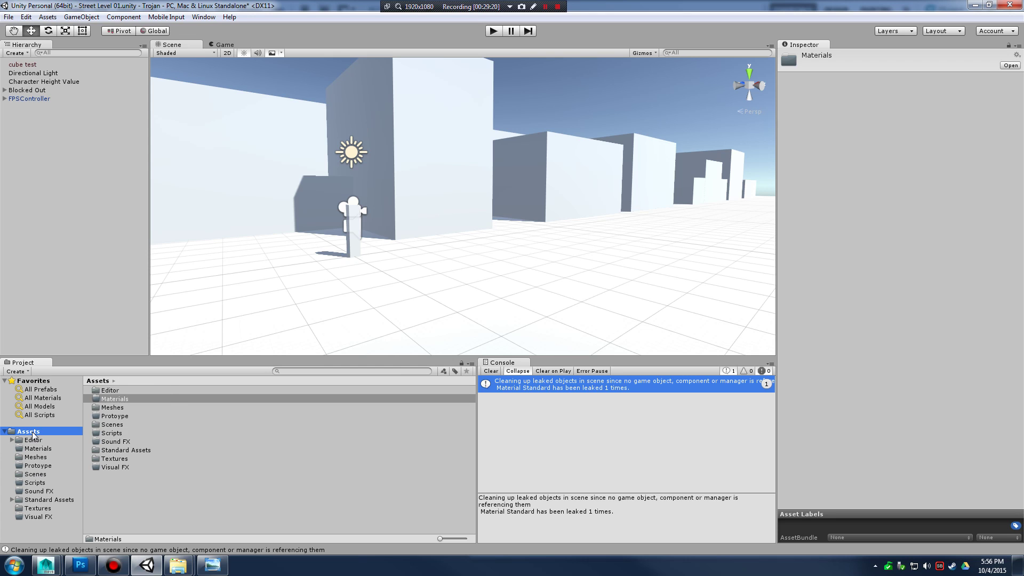
right_click(34, 435)
mouse_move(97, 251)
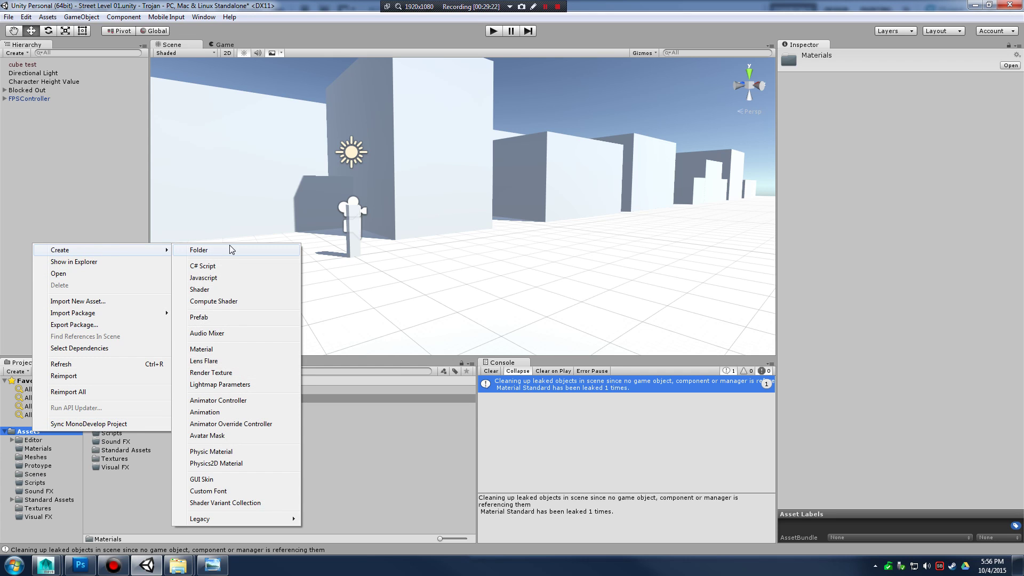
click(229, 249)
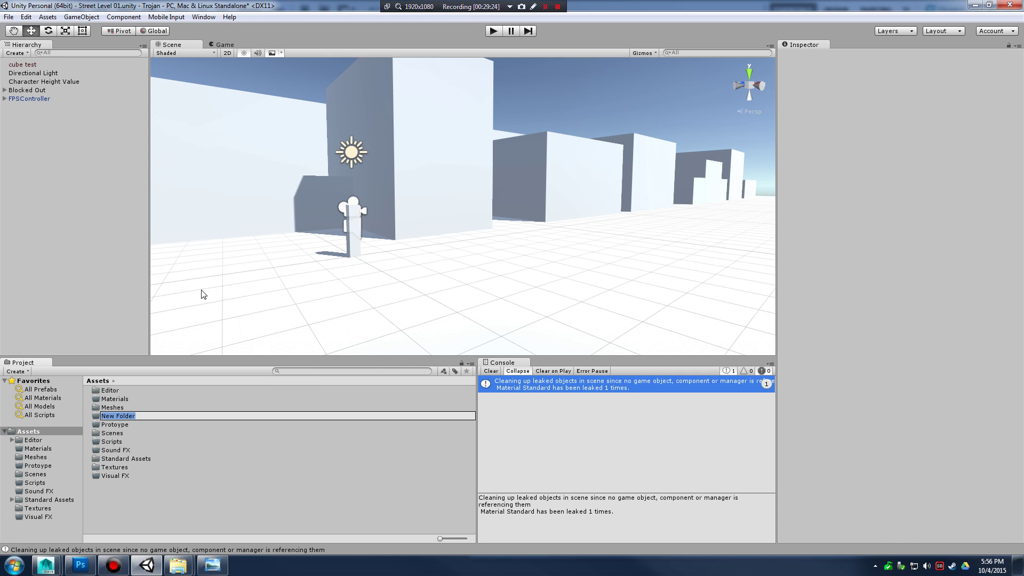
text(Test Folder)
key(Return)
Delete the Test Folder from the project's assets.
click(42, 508)
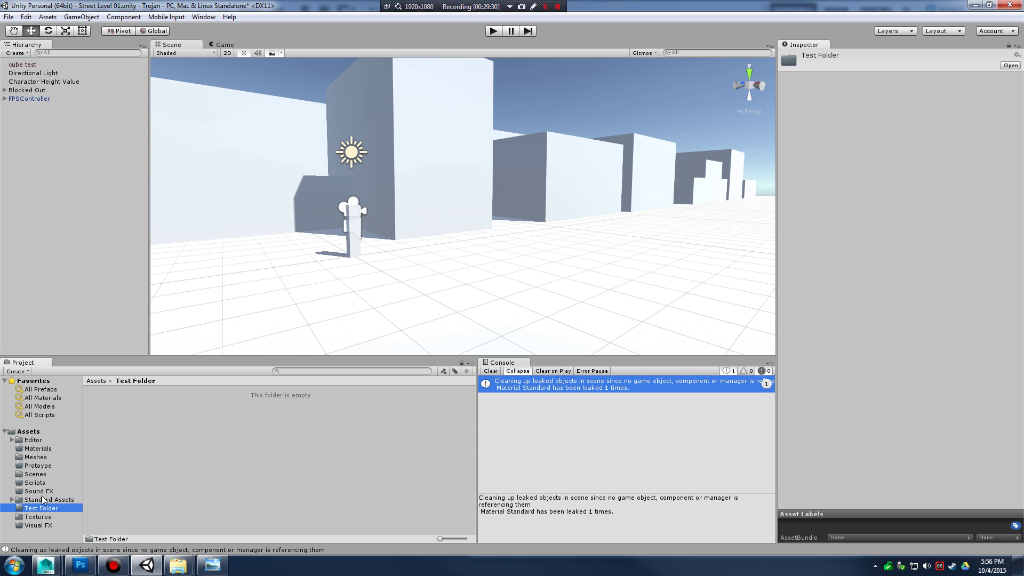
key(Delete)
click(532, 308)
Create a new material named Texture_A_mat in the Materials folder.
click(39, 451)
right_click(124, 435)
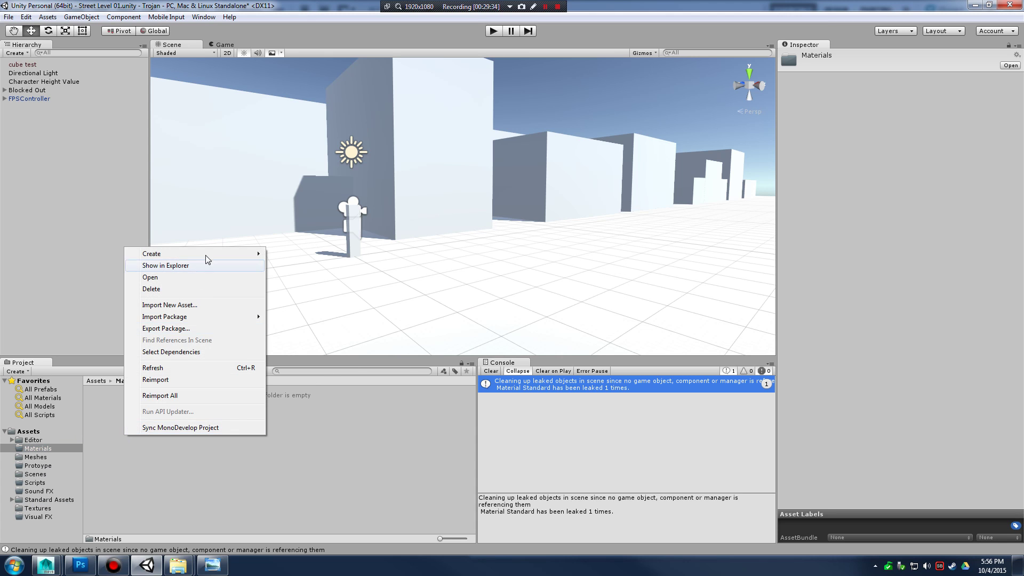
mouse_move(178, 253)
click(316, 353)
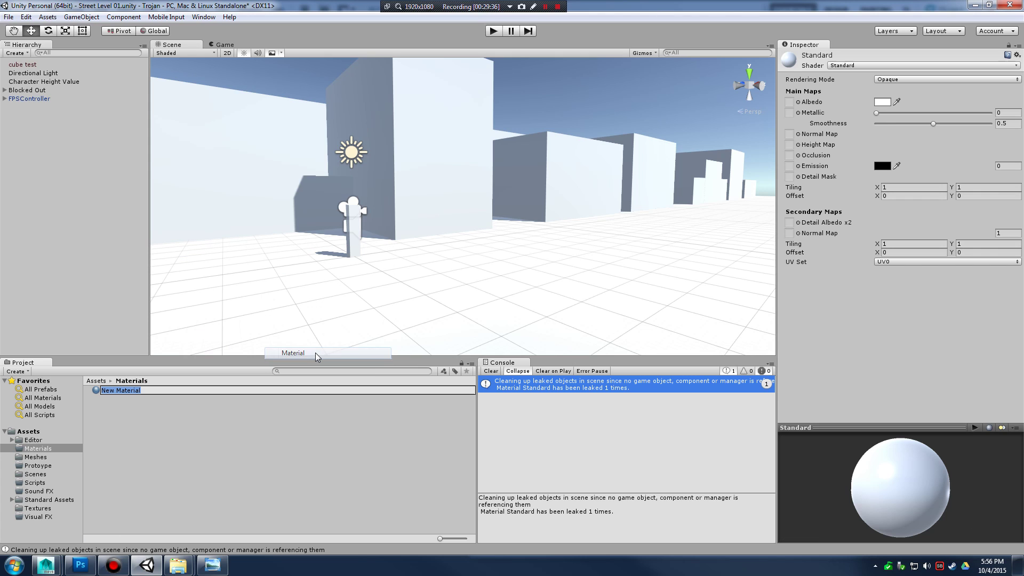
text(Te)
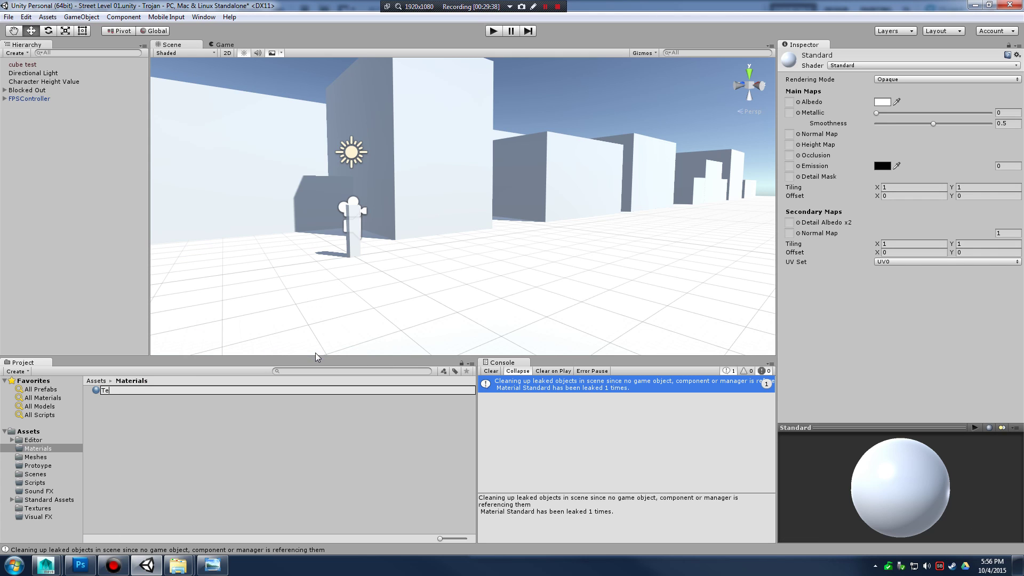
text(xture_A_mat)
key(Return)
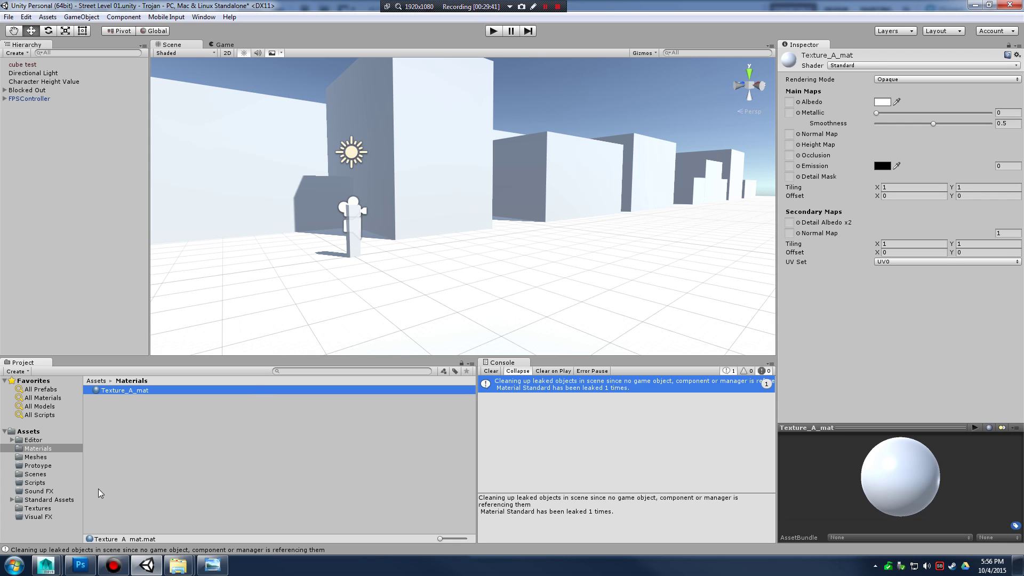
Assign the Texture_A image to Texture_A_mat's Albedo map and return to the Materials folder.
click(40, 510)
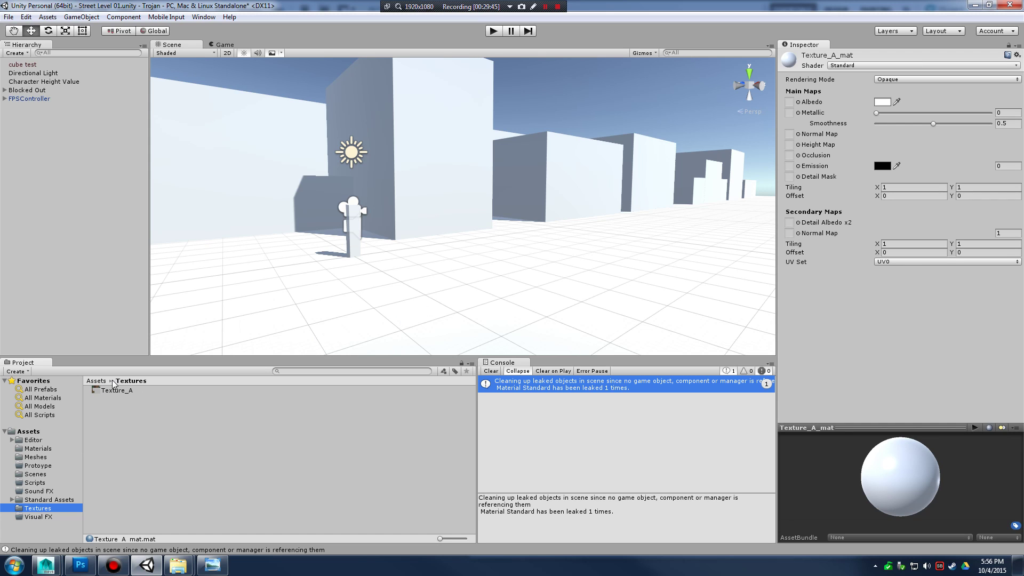
drag(106, 392, 790, 102)
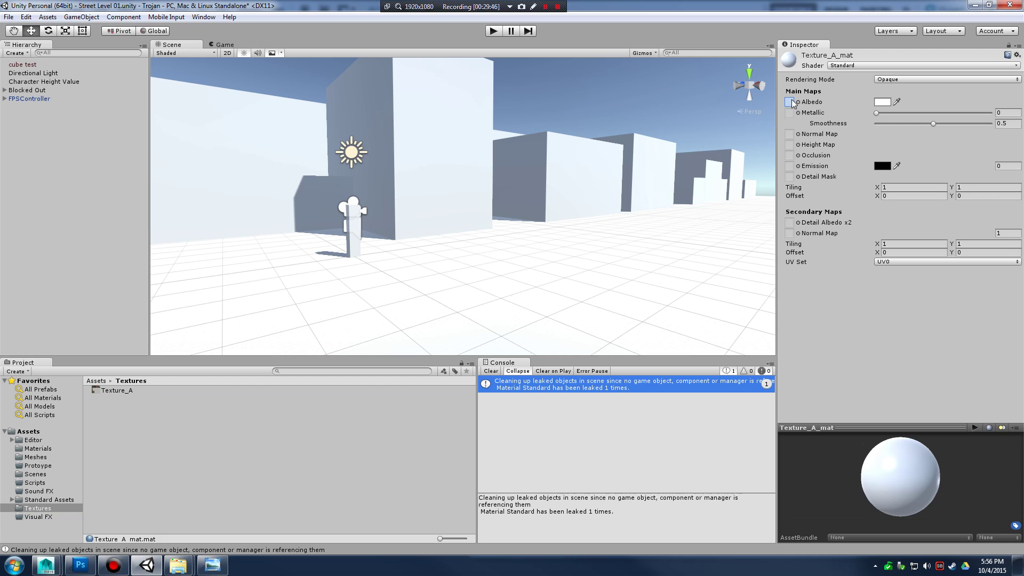
click(41, 449)
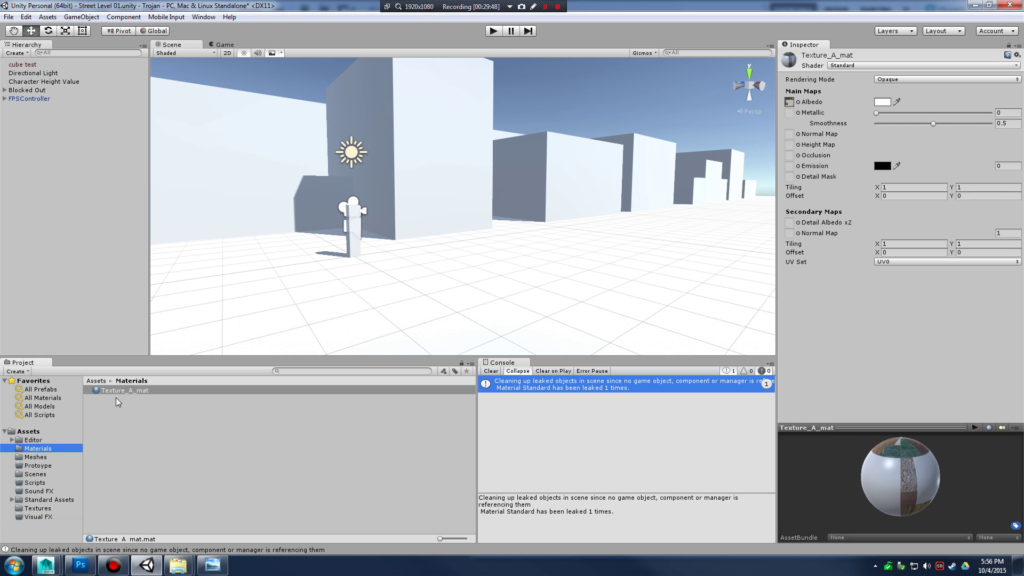
View the Albedo map's source image and reselect Texture_A for the material through the texture picker.
click(791, 102)
double_click(790, 102)
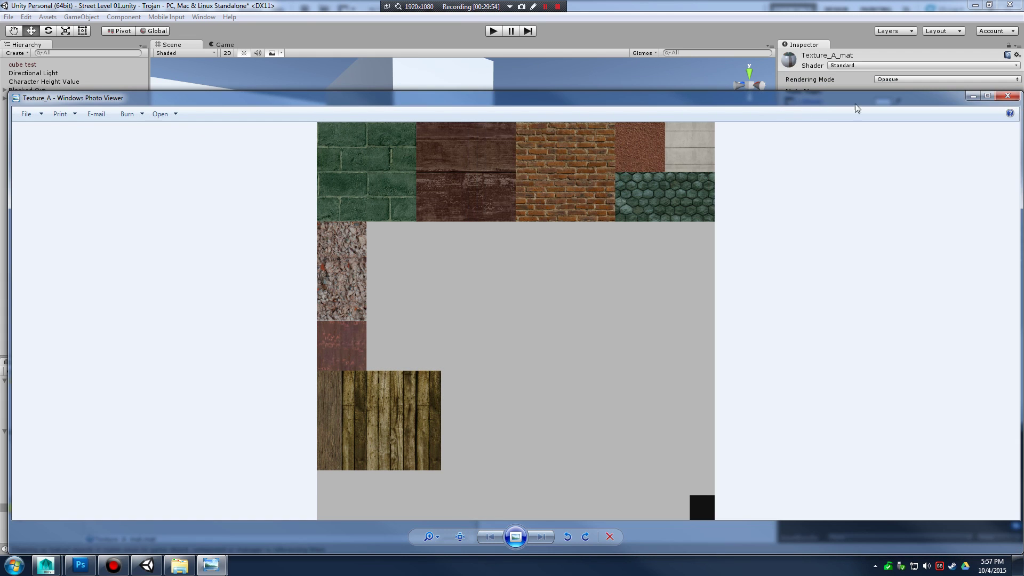
click(856, 103)
click(798, 101)
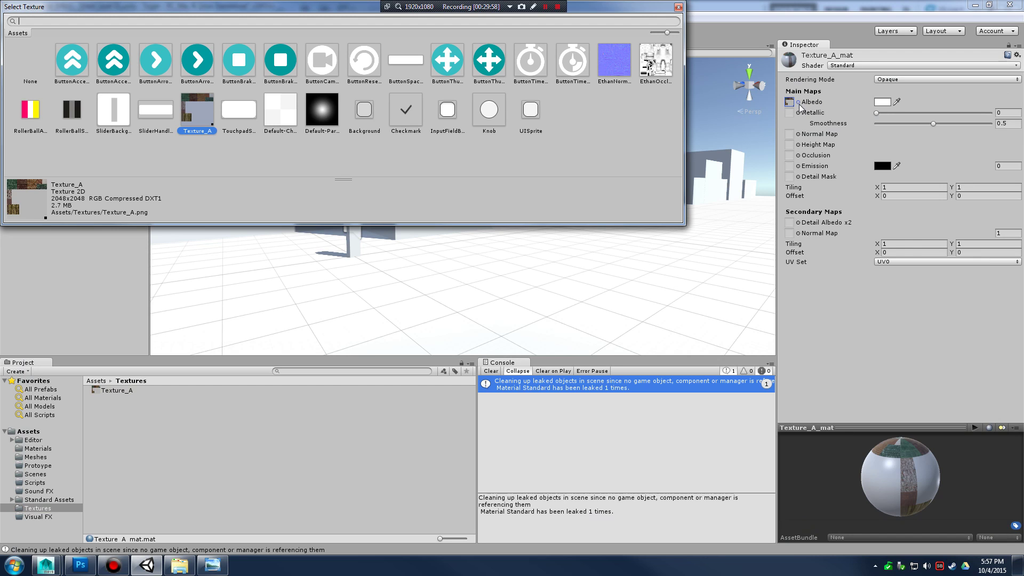
double_click(201, 120)
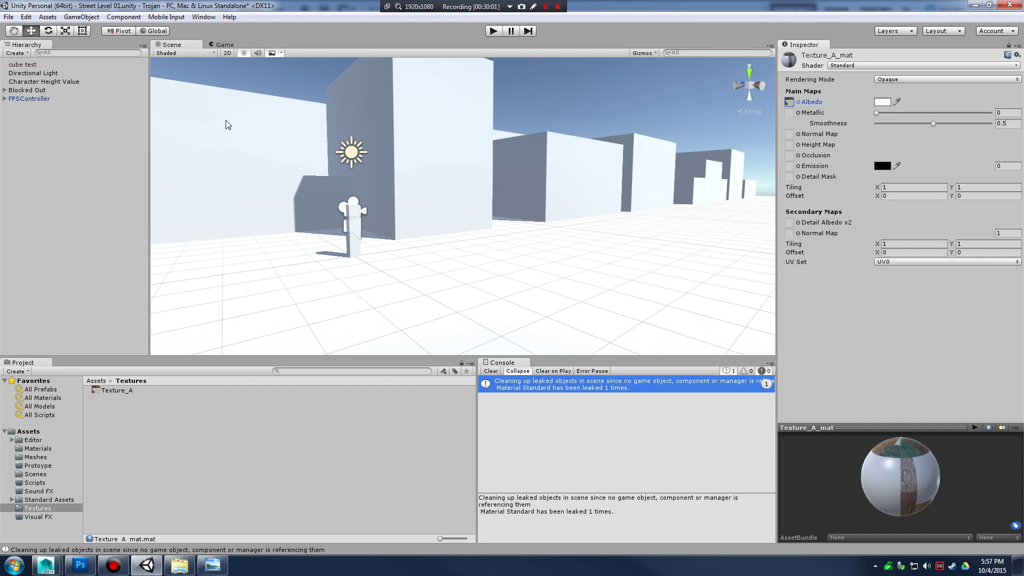
Set the Smoothness of Texture_A_mat to 0.
click(121, 390)
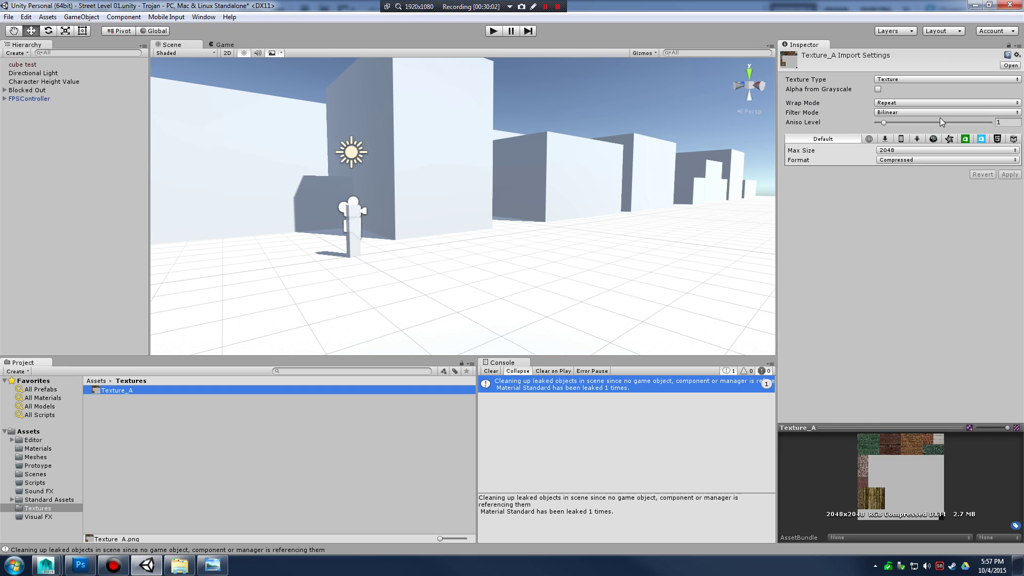
click(46, 451)
click(122, 391)
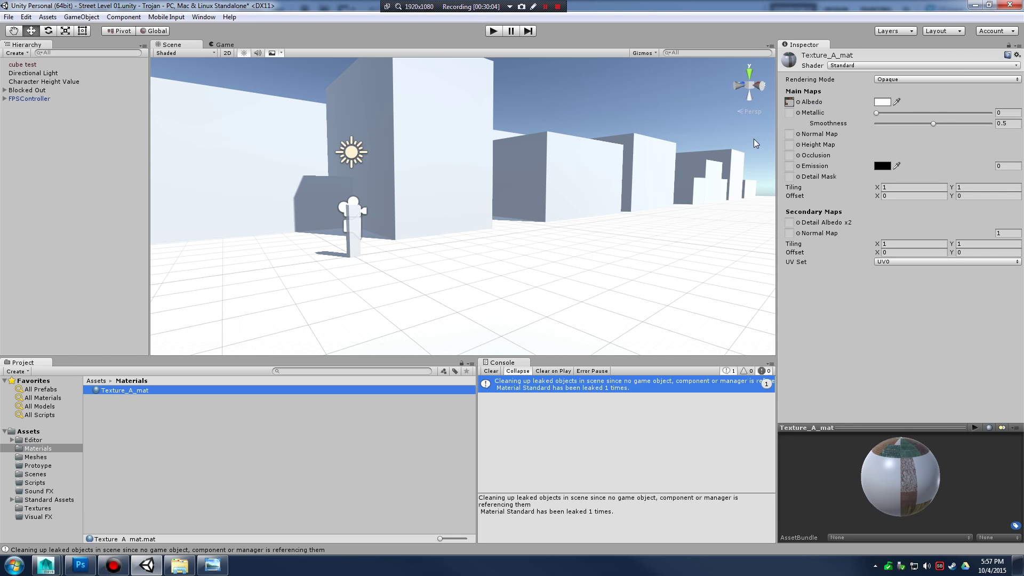
drag(933, 123, 854, 124)
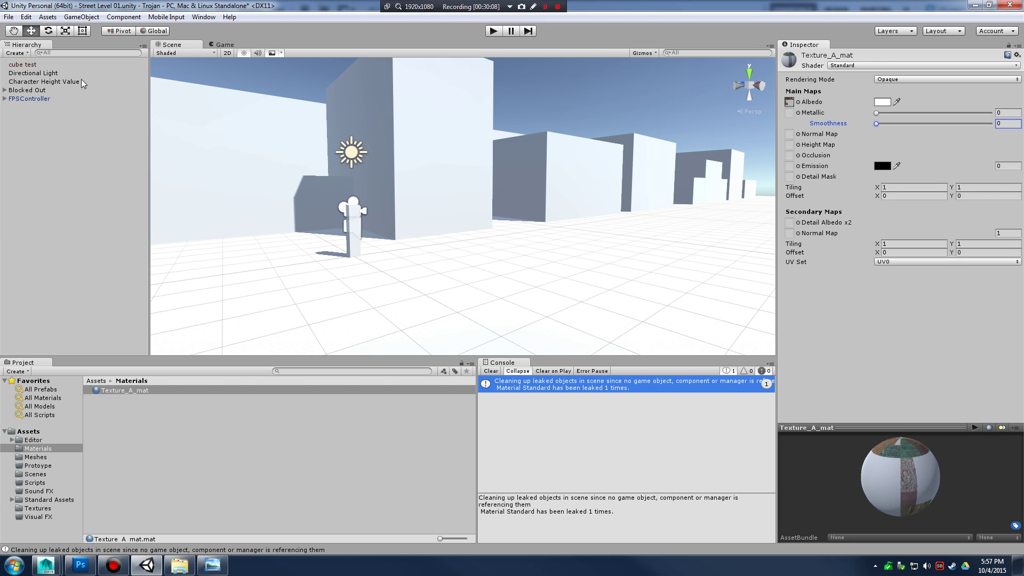
Save the current scene.
click(9, 17)
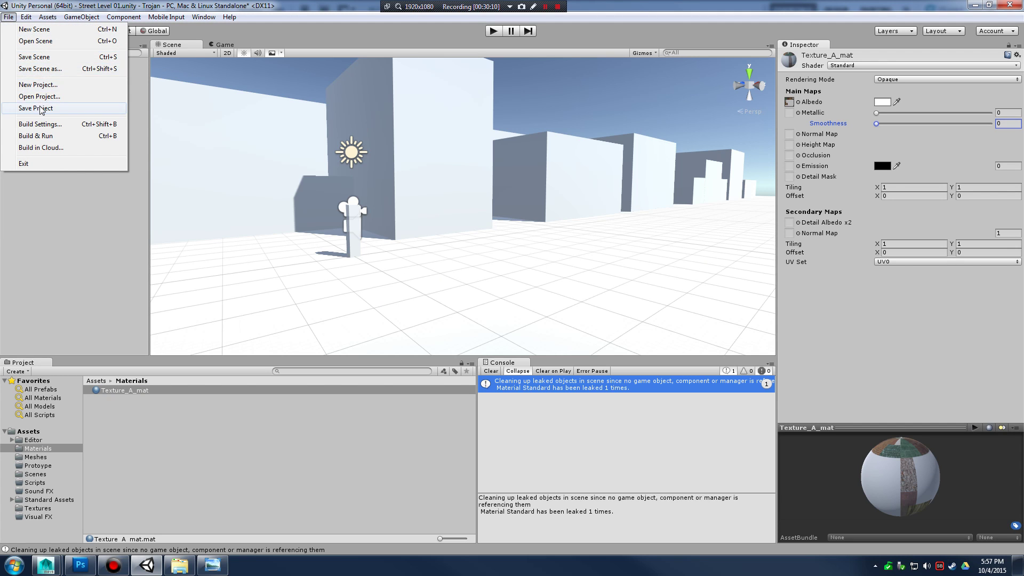
click(9, 17)
click(9, 17)
click(34, 57)
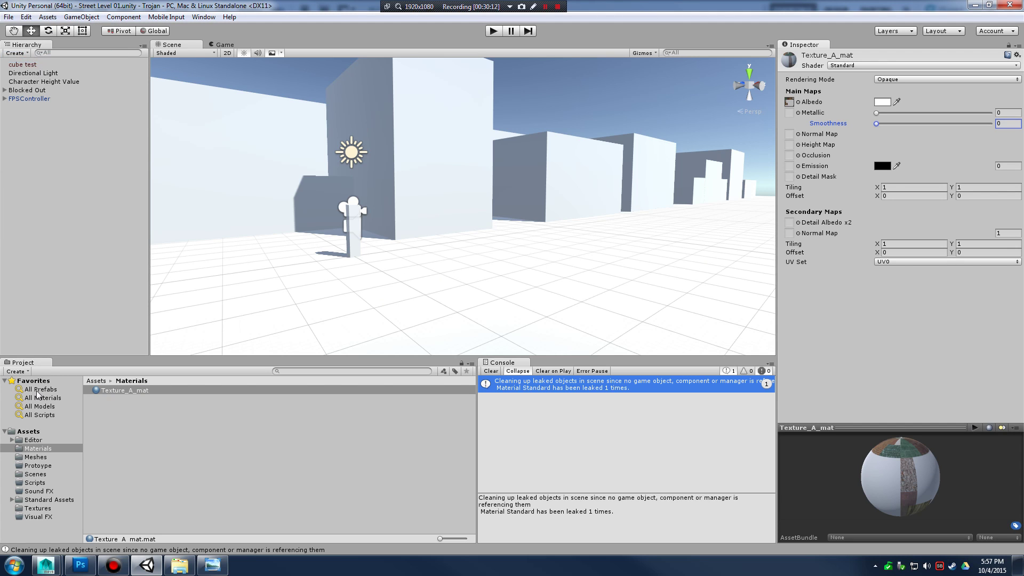
Place the door_red_001 mesh in the scene at about Z -3.023 and apply Texture_A_mat to it.
click(36, 458)
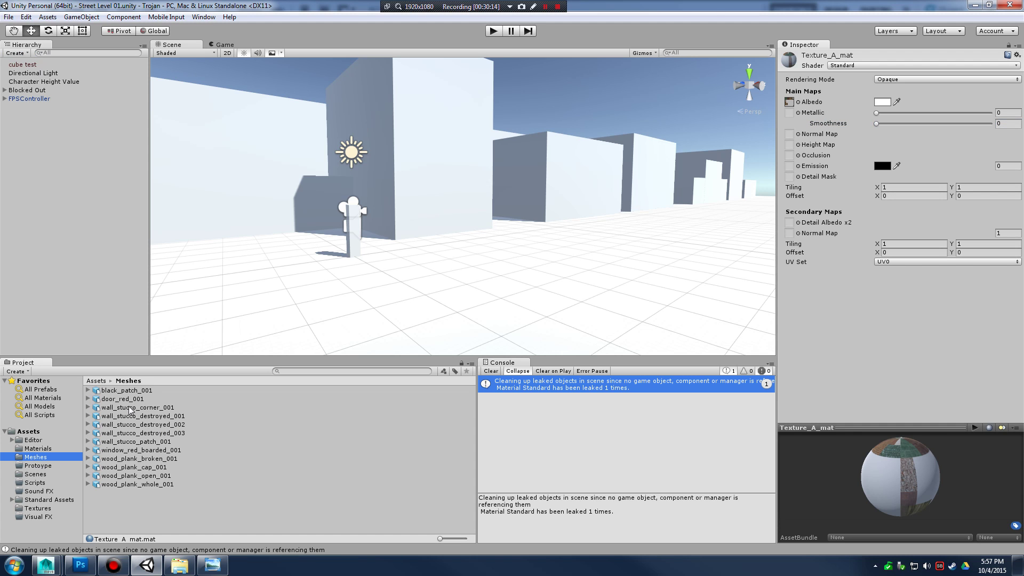
drag(129, 404, 124, 296)
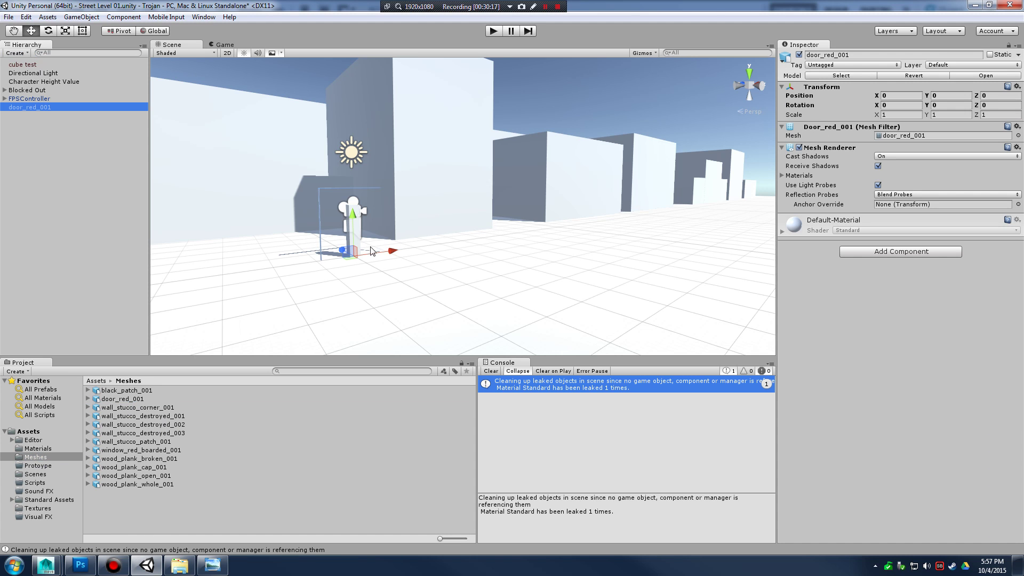
key(f)
alt+drag(610, 267, 597, 293)
drag(437, 303, 592, 265)
click(38, 449)
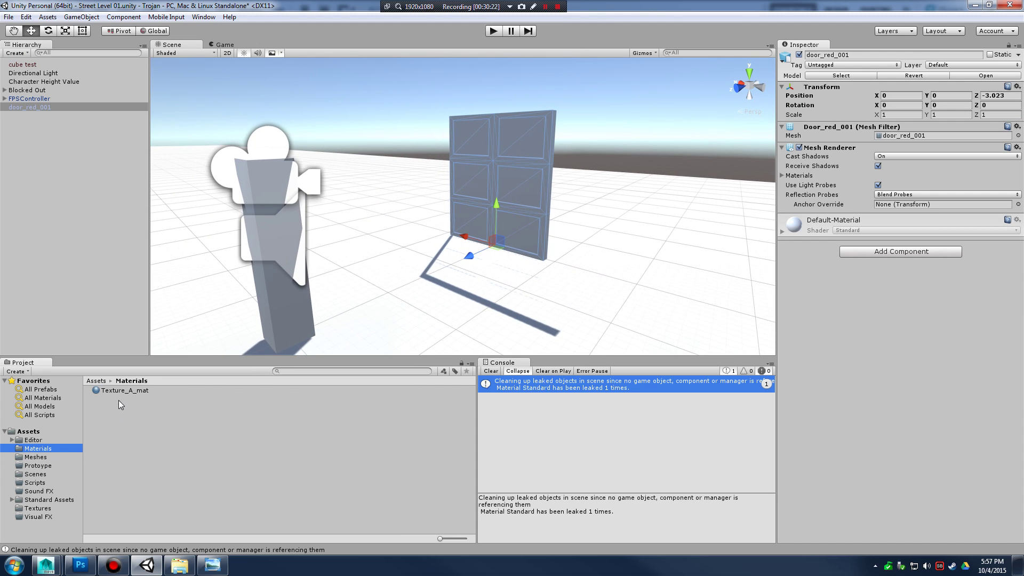
drag(121, 391, 531, 222)
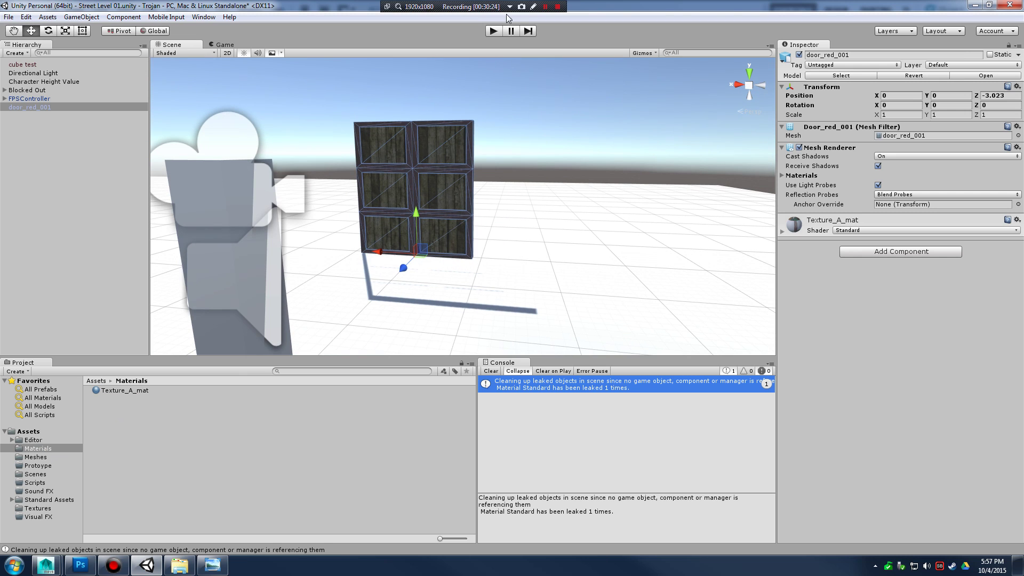
Play-test the level, walking toward and away from the textured door to judge its scale, and stop the game.
click(493, 32)
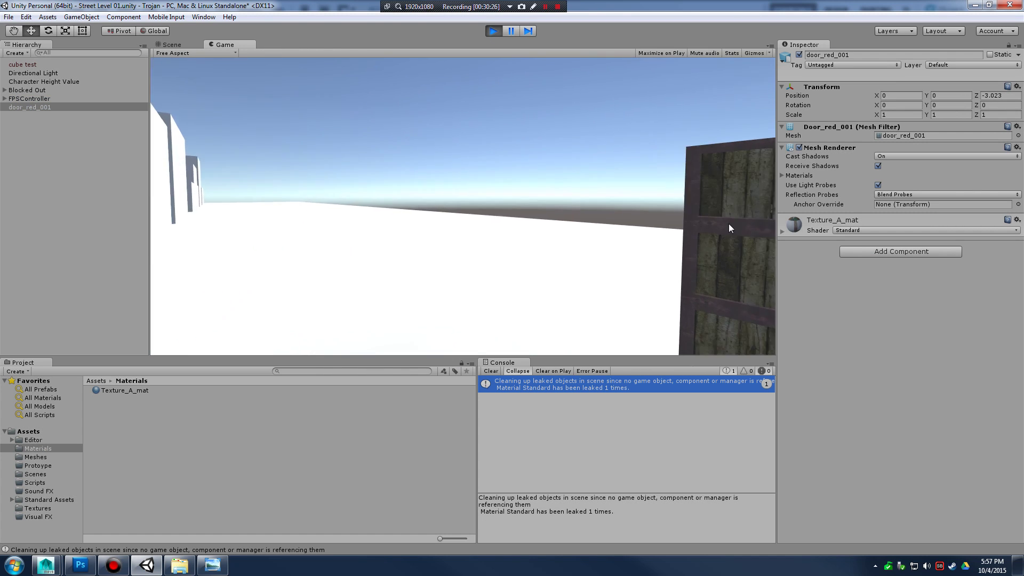
key(w)
key(s)
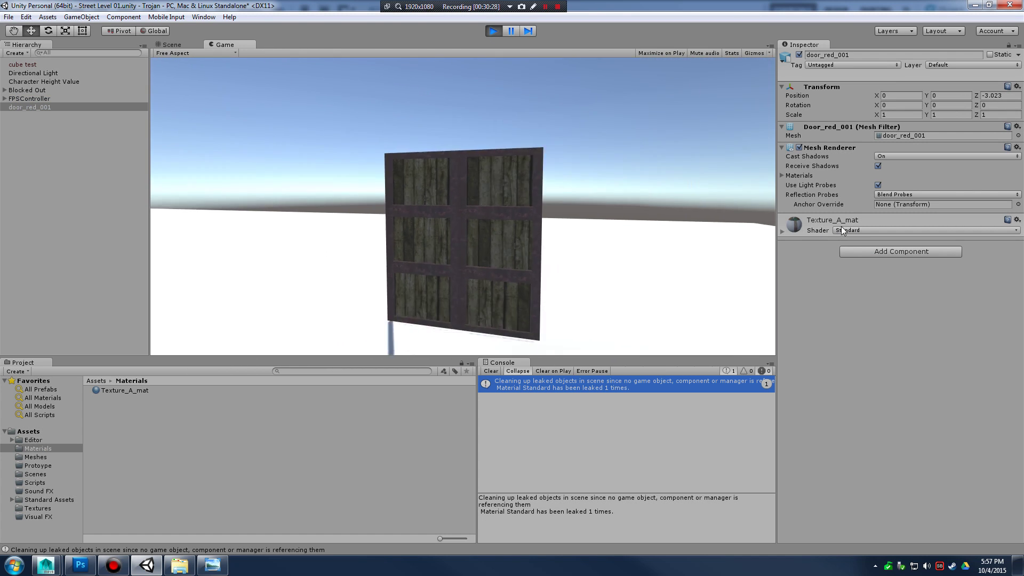
key(w)
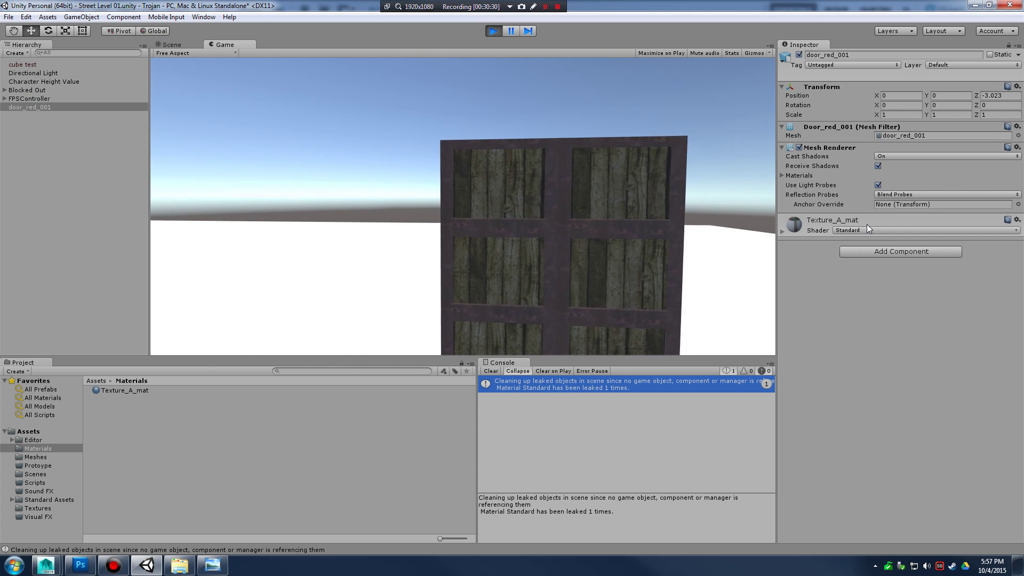
key(s)
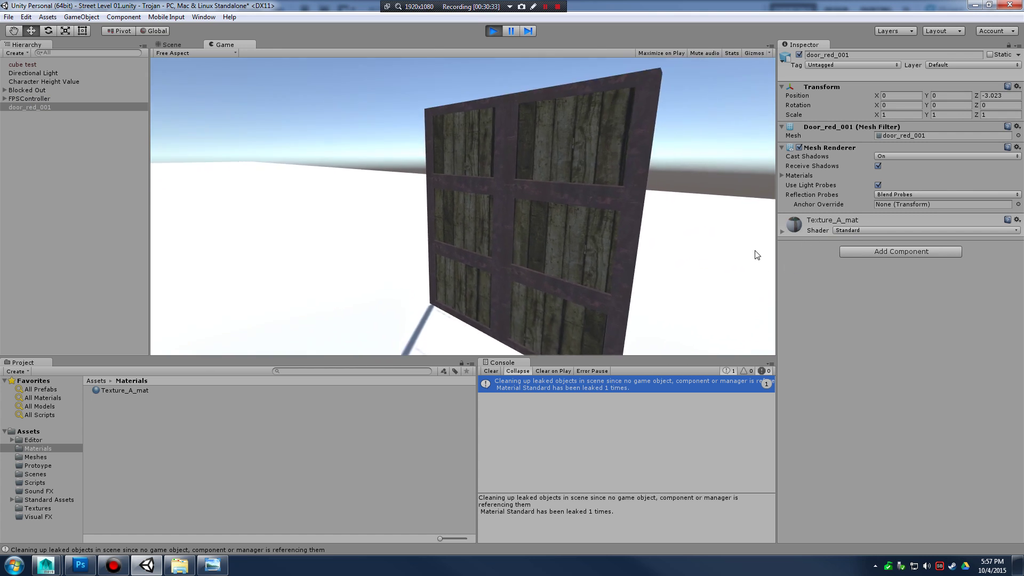
key(w)
key(s)
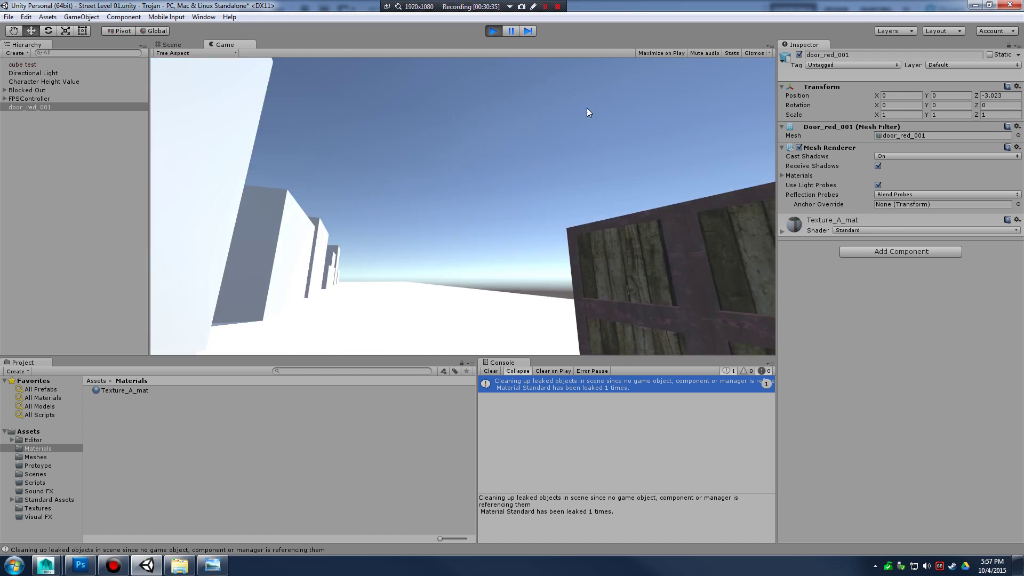
key(ctrl+p)
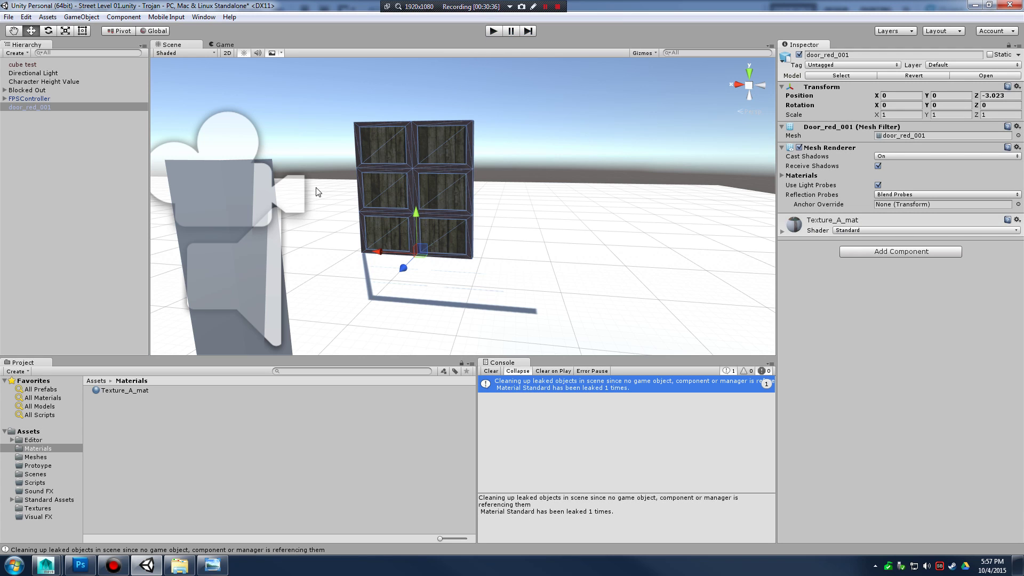
Check the placement of the FirstPersonCharacter camera inside FPSController, and lower the FPSController to a Y position of 0.8.
click(46, 99)
alt+drag(374, 202, 640, 198)
mouse_move(640, 197)
alt+right_down()
mouse_move(661, 196)
mouse_move(629, 195)
alt+right_up()
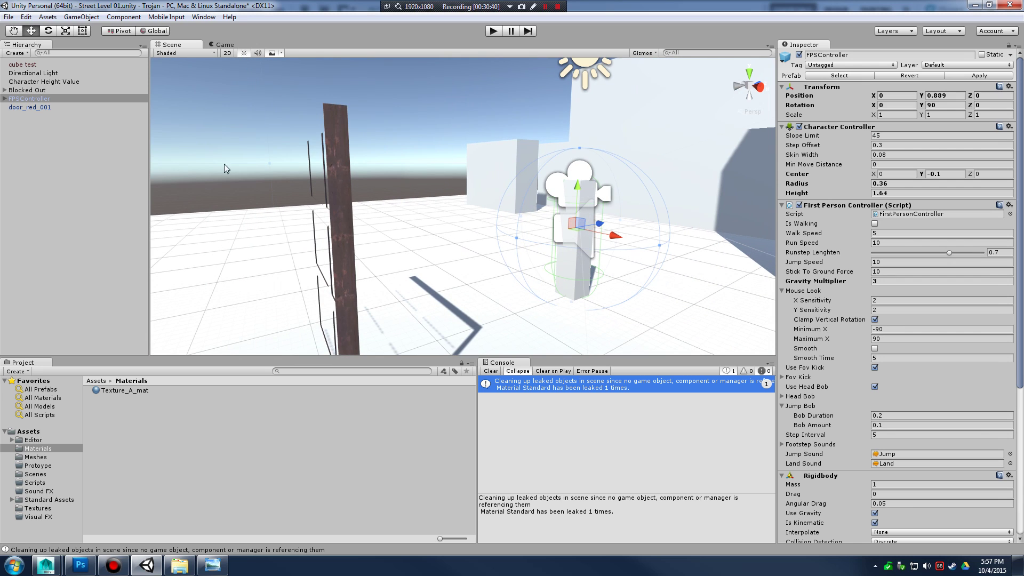
click(3, 99)
click(54, 108)
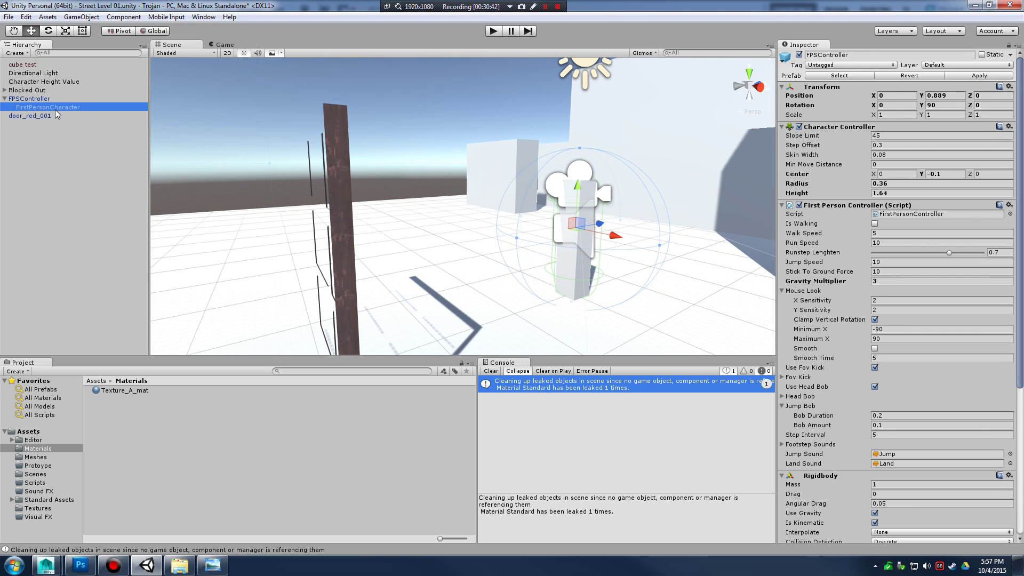
click(576, 141)
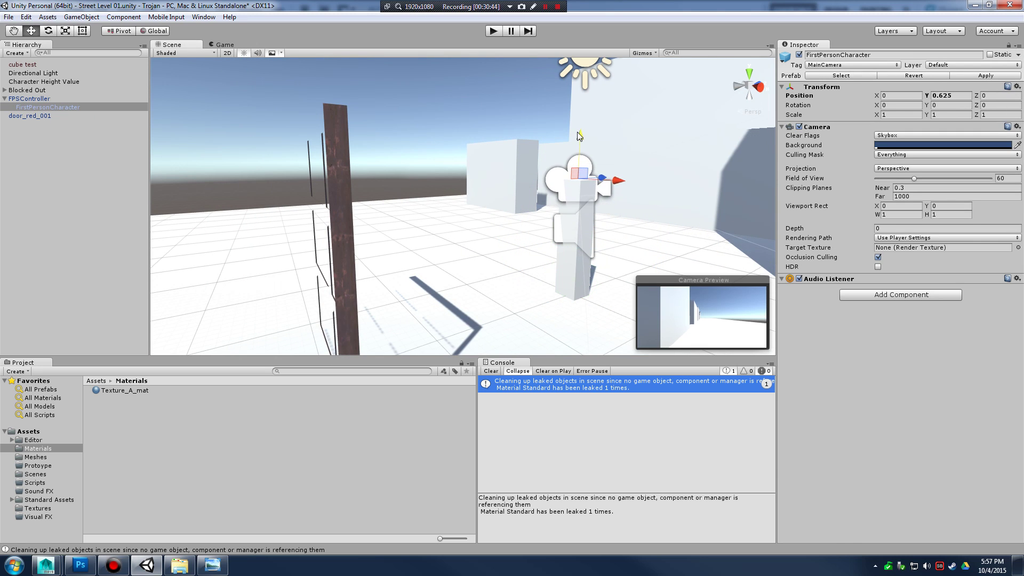
click(43, 99)
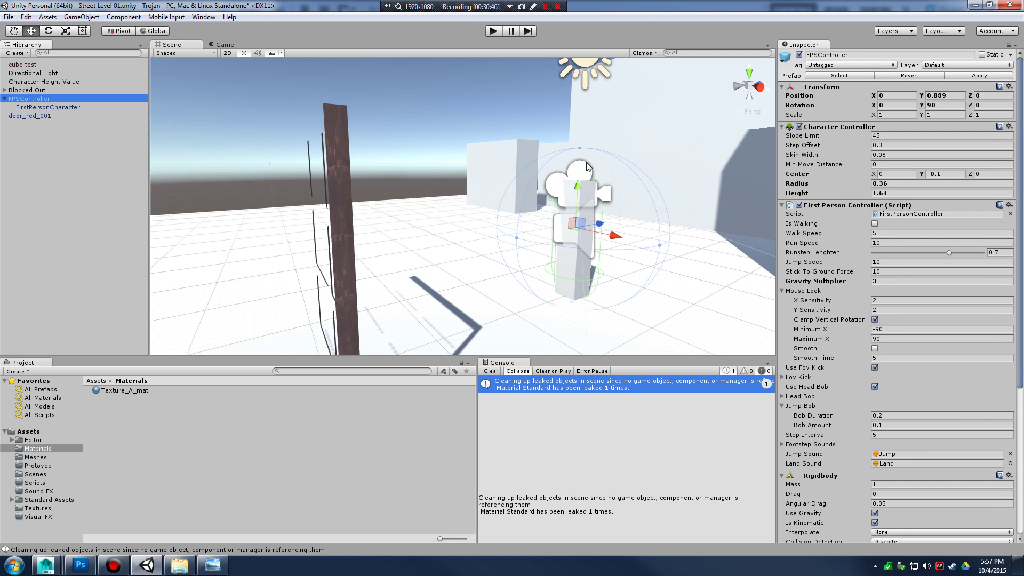
drag(578, 192, 578, 200)
Play-test the level with the lowered controller, walking around the textured door and the character-height block to judge eye height and scale.
click(487, 34)
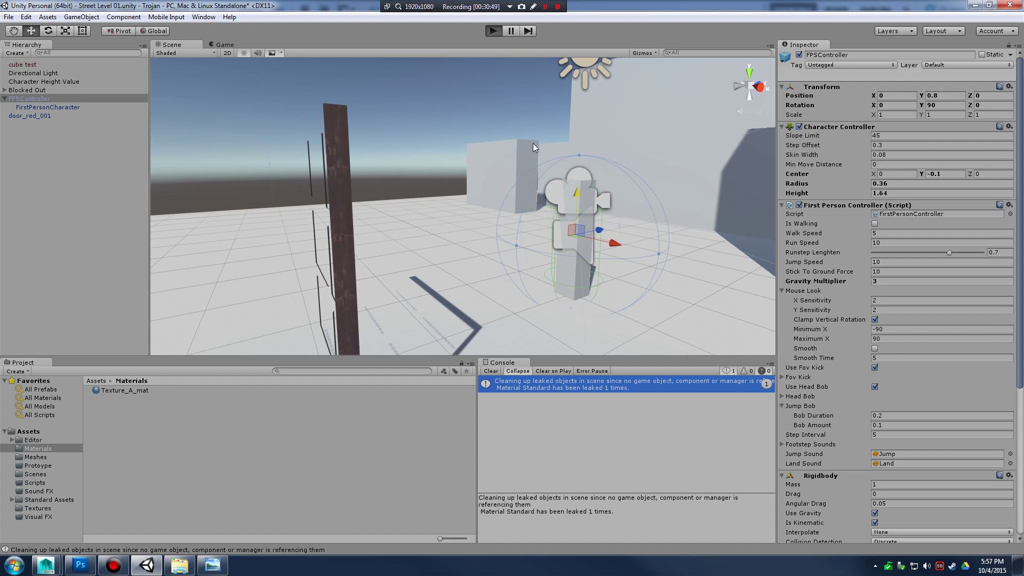
key(d)
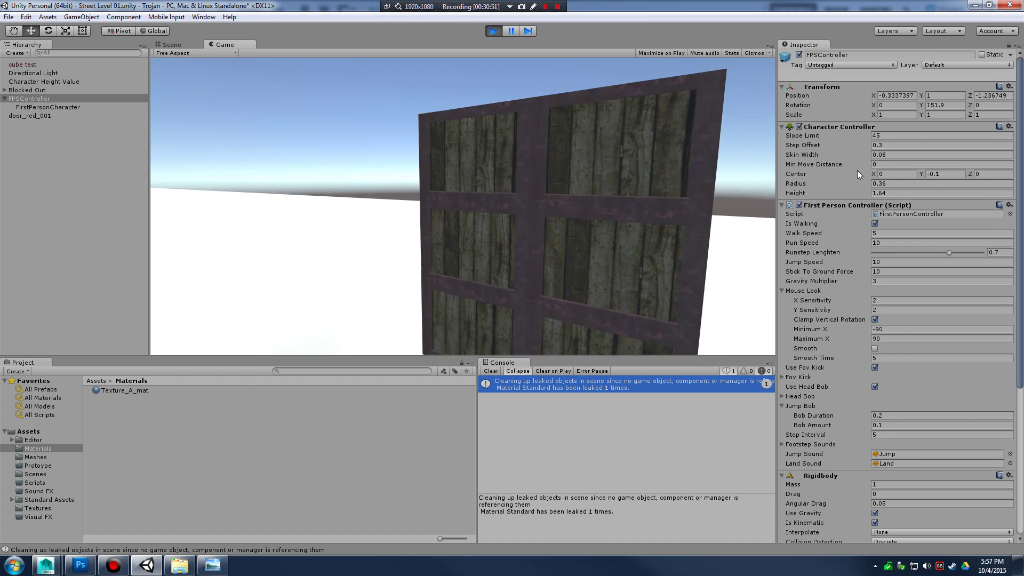
key(d)
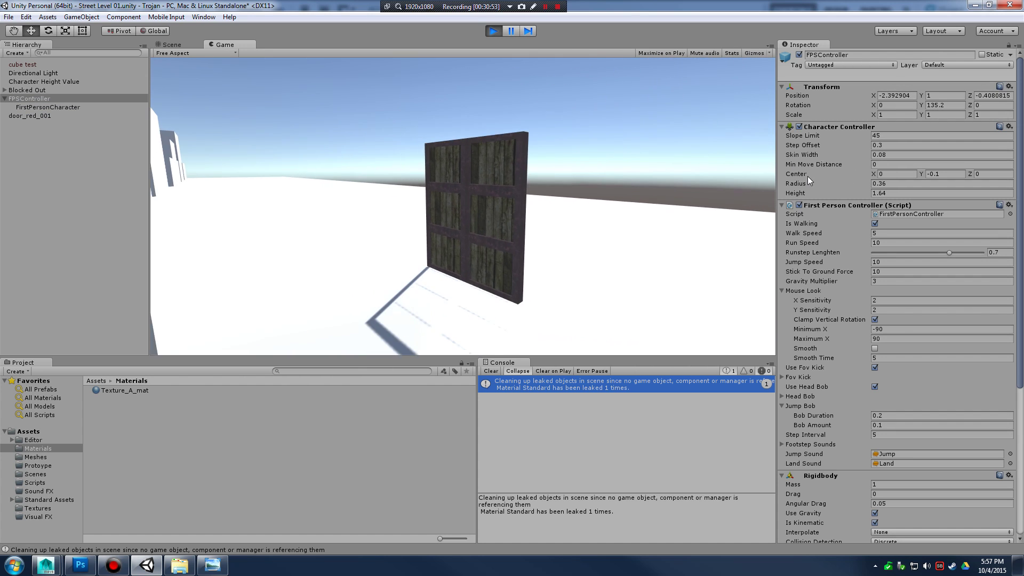
key(a)
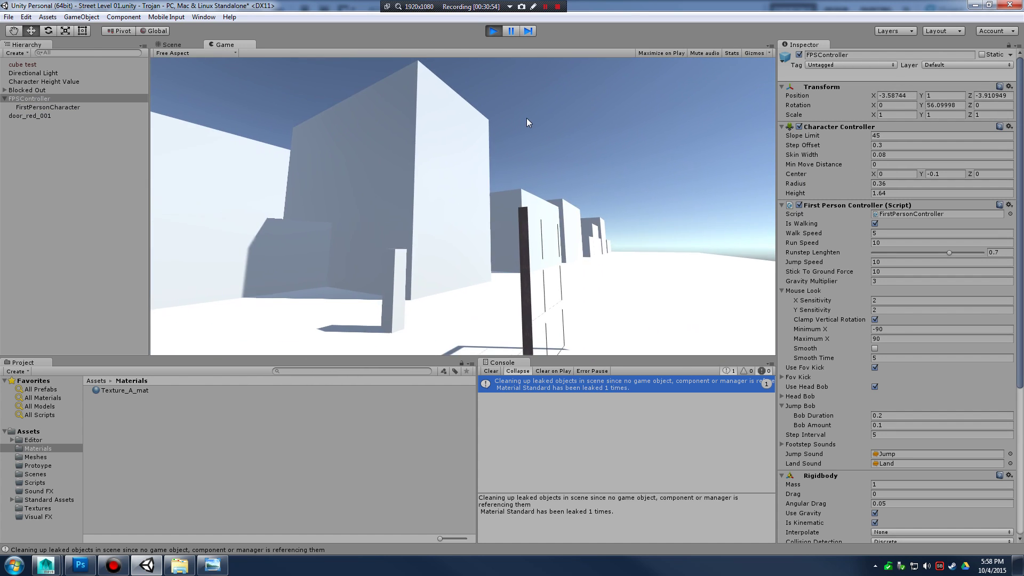
key(w)
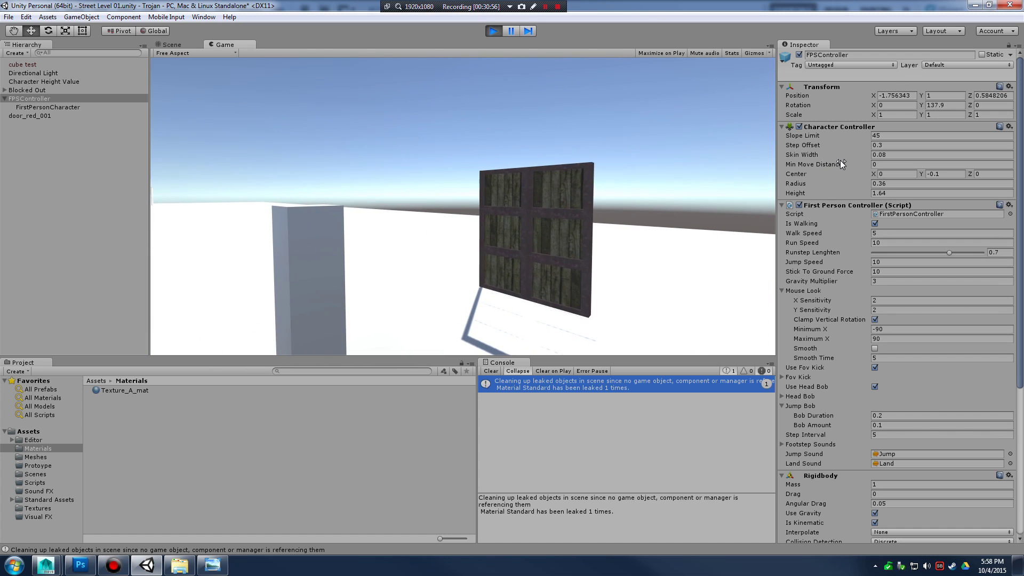
key(d)
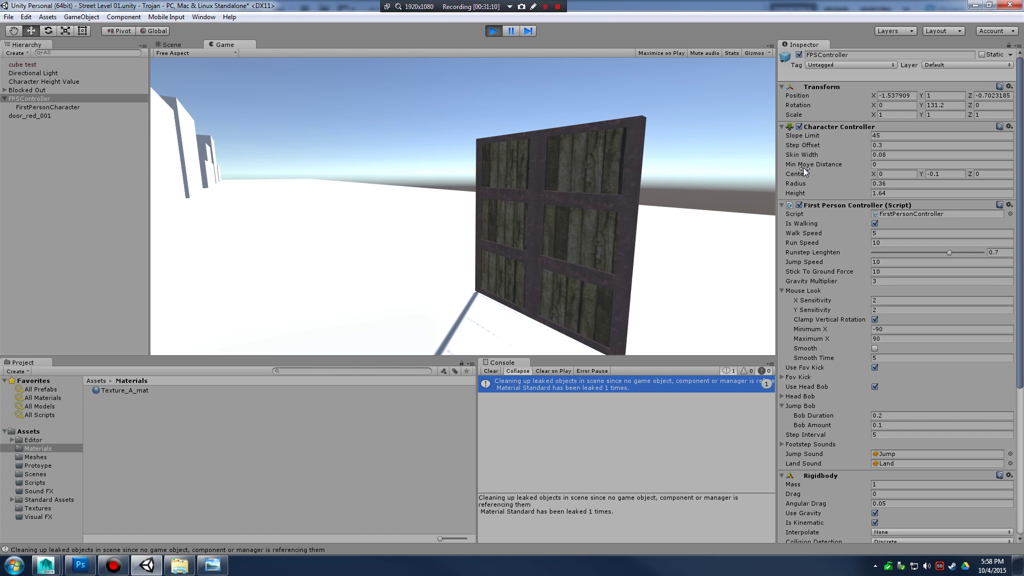
key(d)
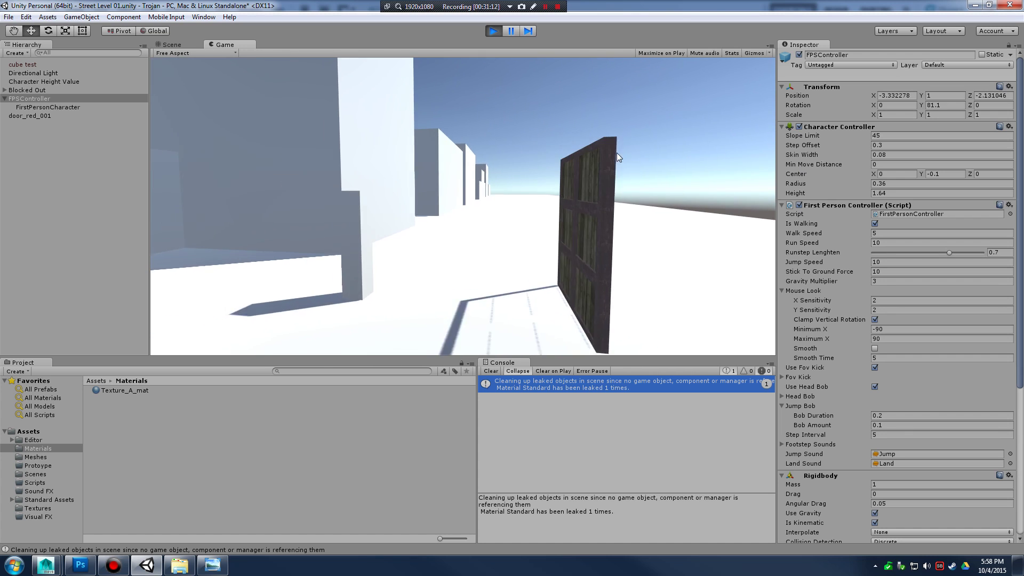
key(a)
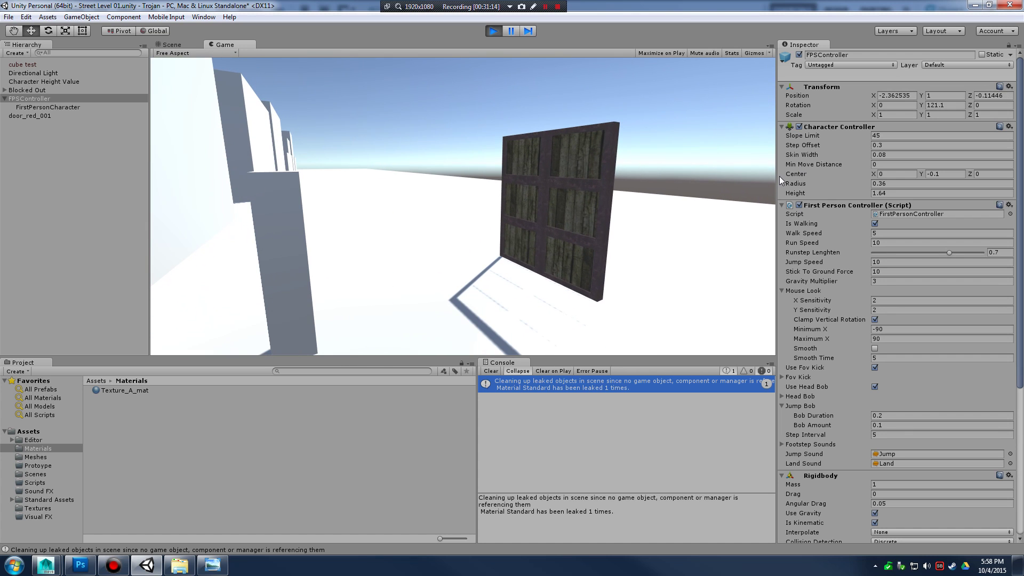